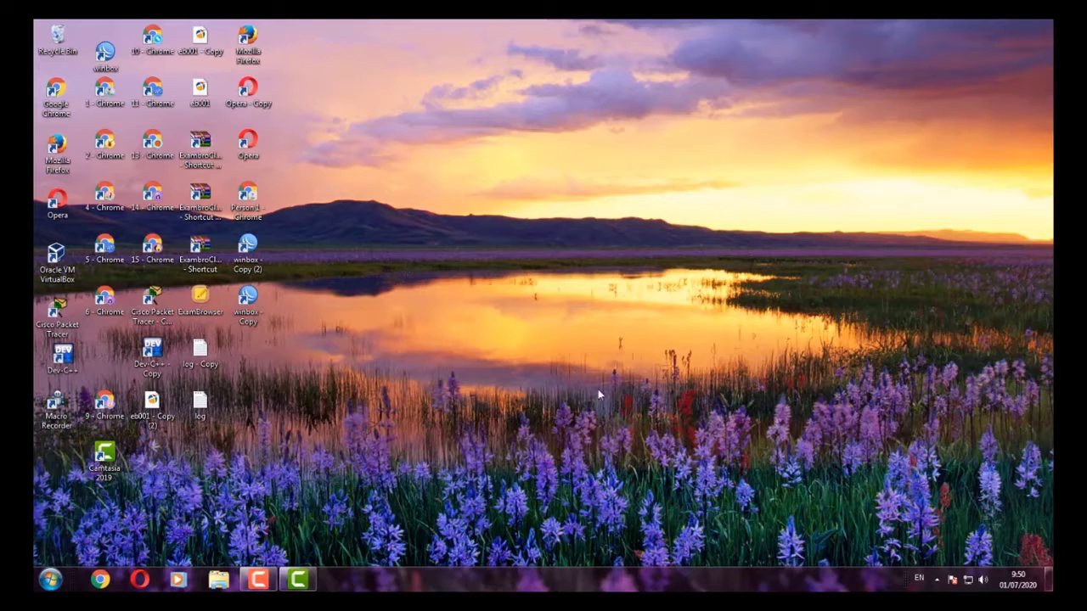
- Launch WinBox and log in to the discovered hAP lite router by its MAC address
{"action": "double_click", "coordinate": [249, 306]}
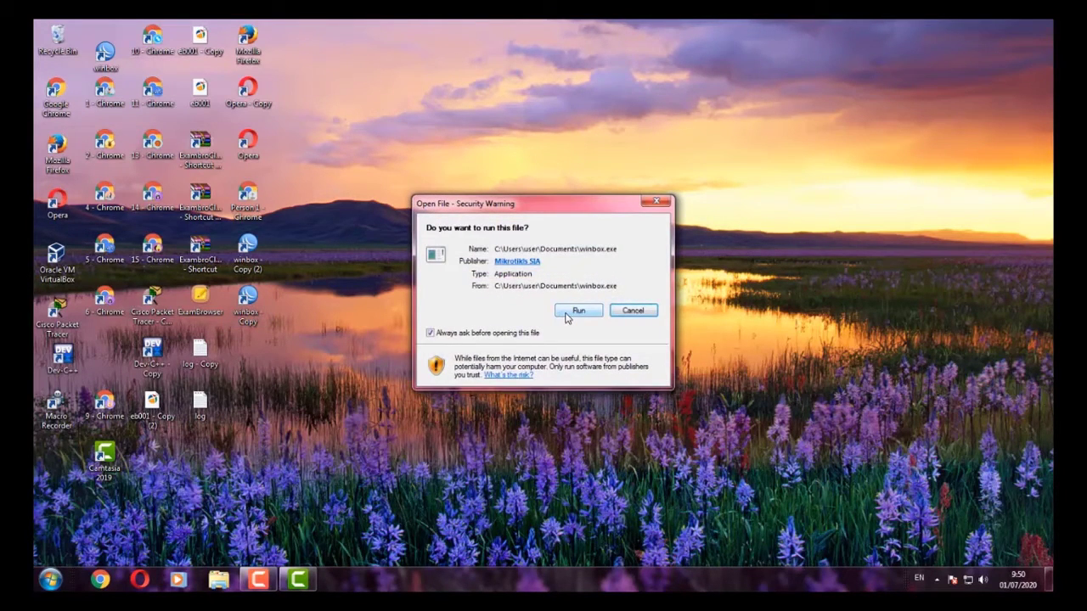
{"action": "left_click", "coordinate": [573, 311]}
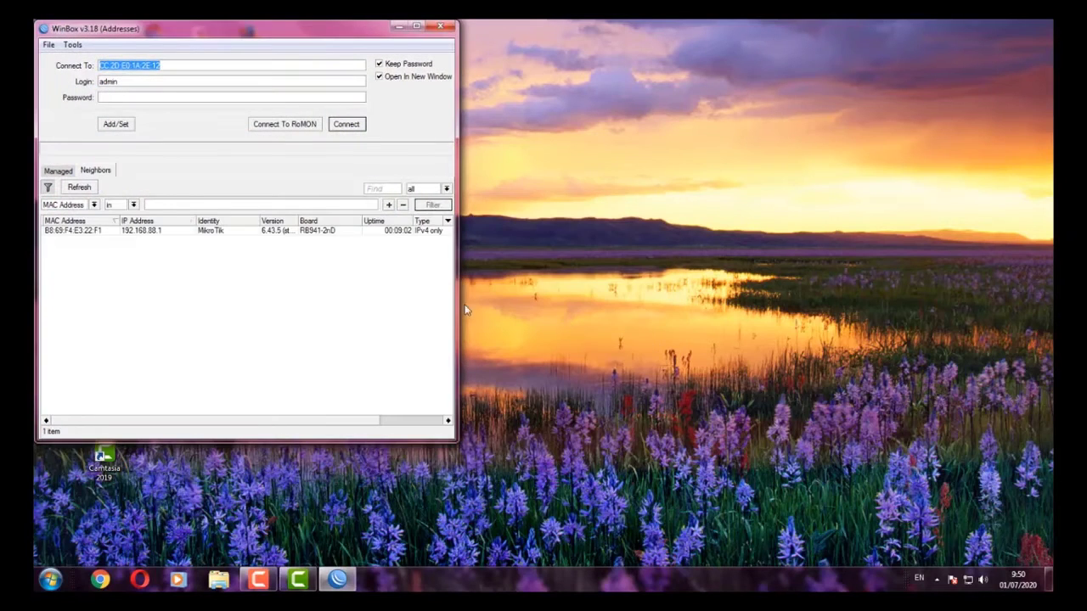
{"action": "left_click", "coordinate": [84, 231]}
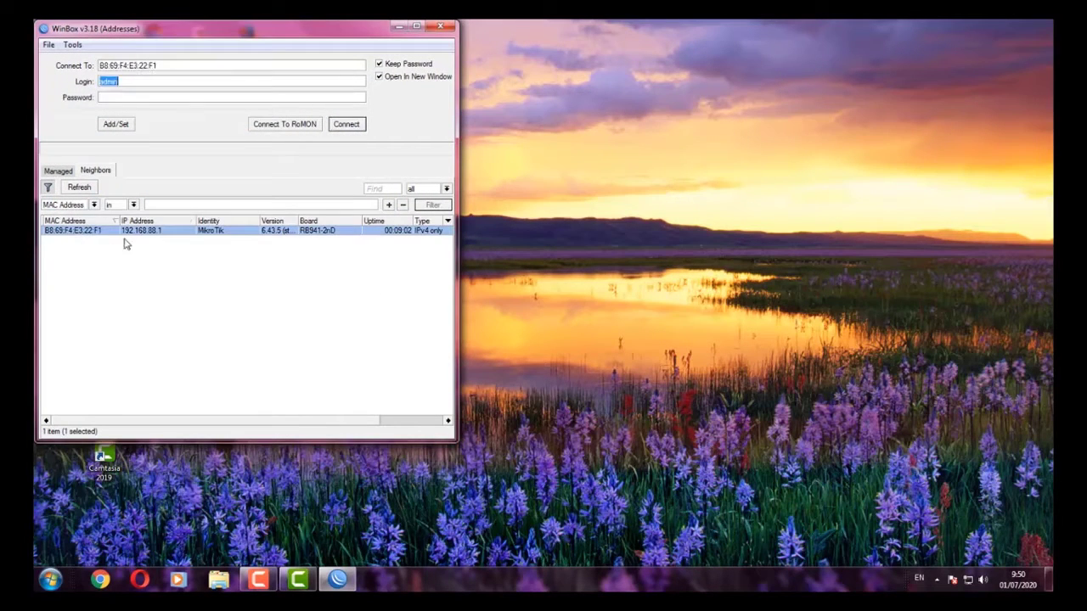
{"action": "left_click", "coordinate": [132, 81]}
{"action": "left_click", "coordinate": [132, 97]}
{"action": "left_click", "coordinate": [89, 250]}
{"action": "left_click", "coordinate": [88, 232]}
{"action": "left_click", "coordinate": [347, 127]}
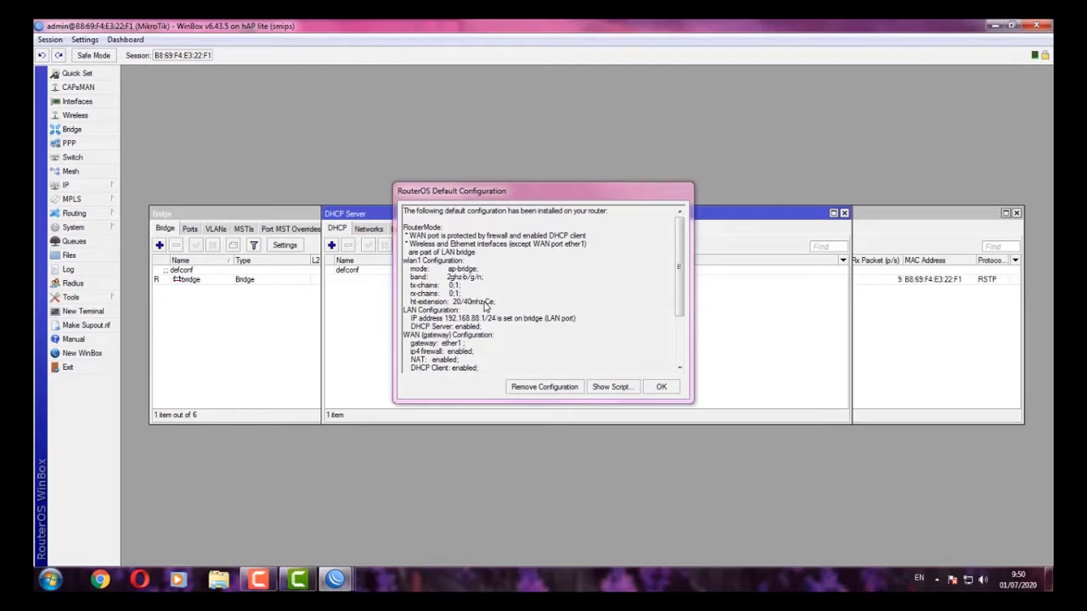
- Remove the hAP lite's default configuration, then reconnect to the blank router
{"action": "left_click", "coordinate": [544, 388]}
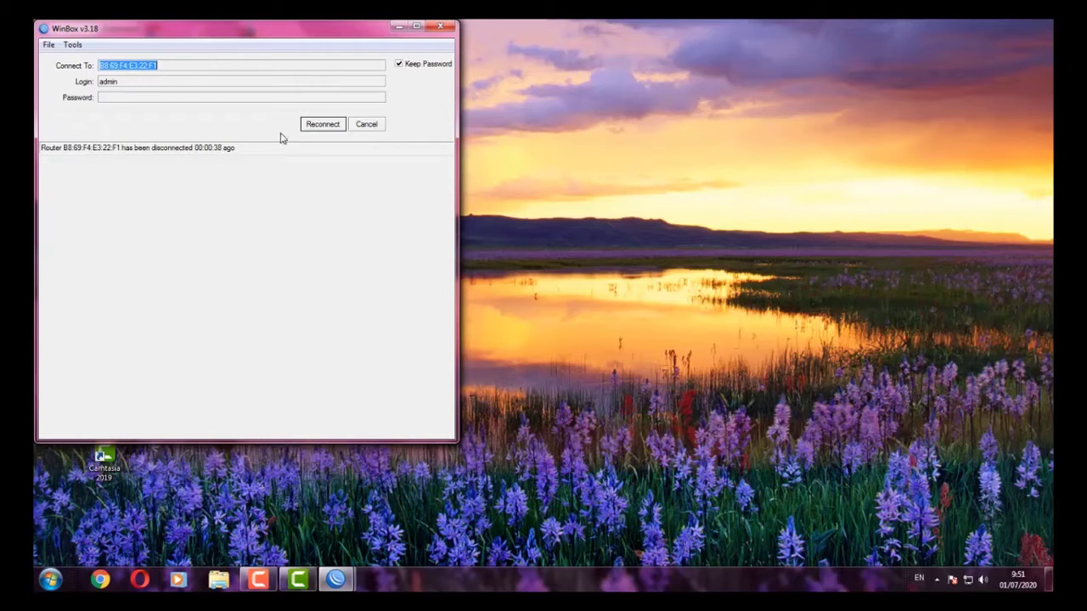
{"action": "left_click", "coordinate": [315, 126]}
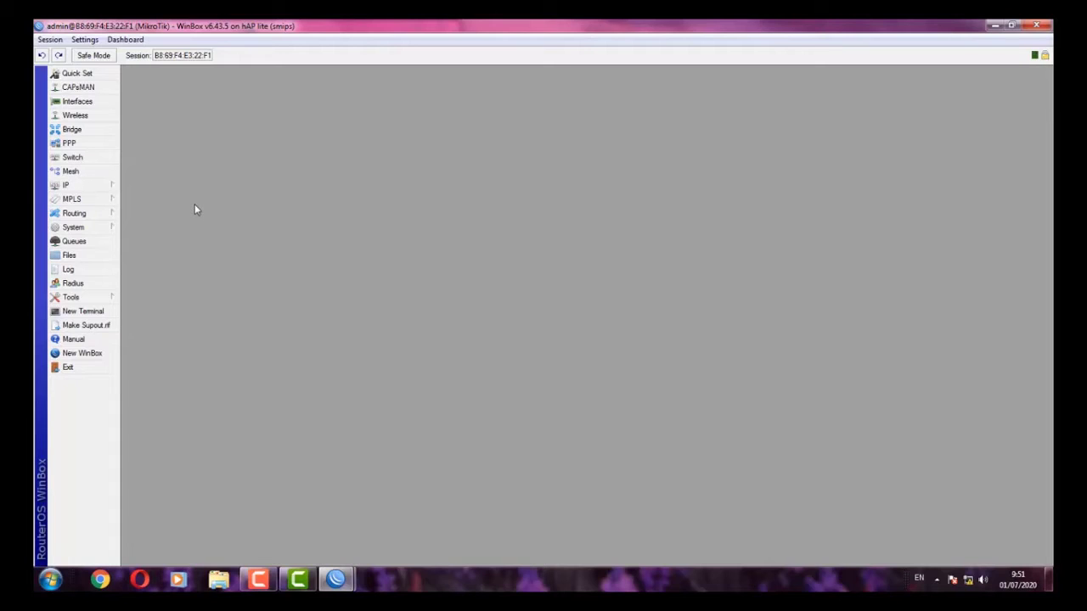
- Add address 125.10.10.2/24 on ether1 in the IP address list
{"action": "left_click", "coordinate": [94, 187]}
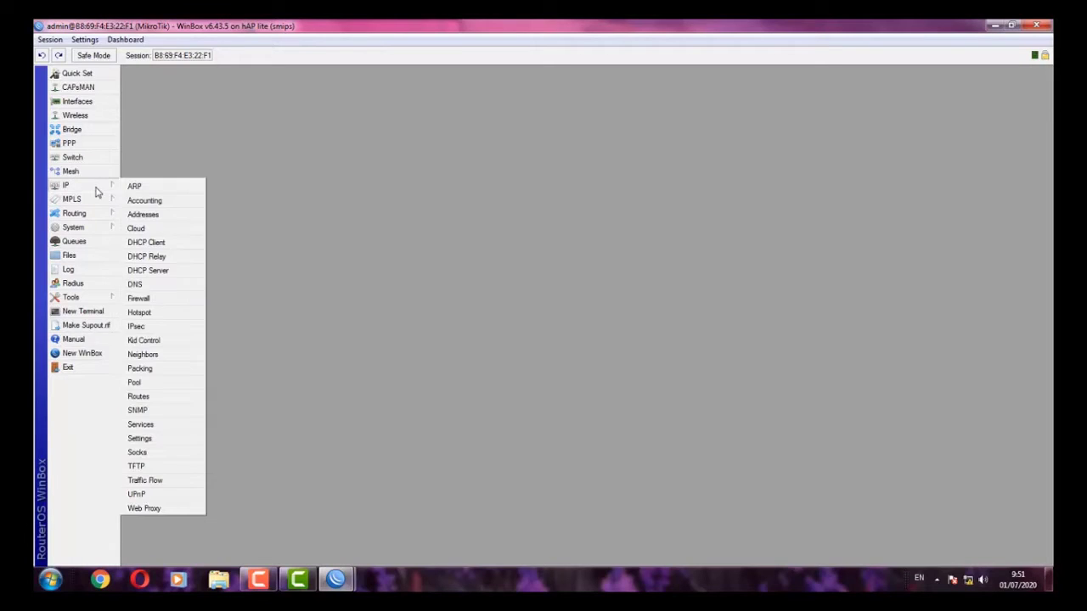
{"action": "left_click", "coordinate": [138, 214]}
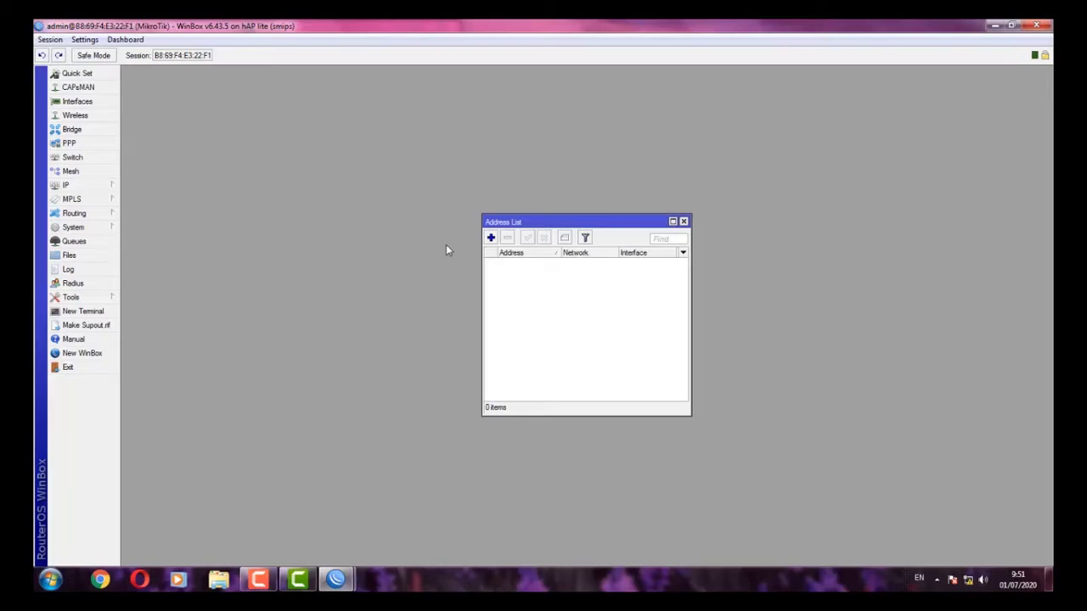
{"action": "left_click", "coordinate": [490, 238]}
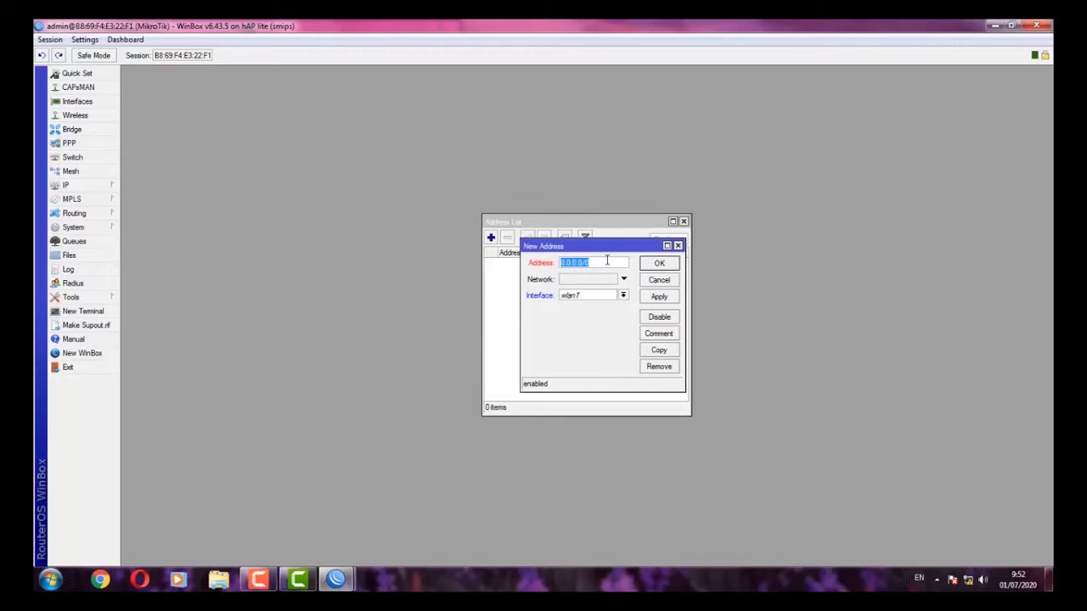
{"action": "left_click", "coordinate": [583, 302]}
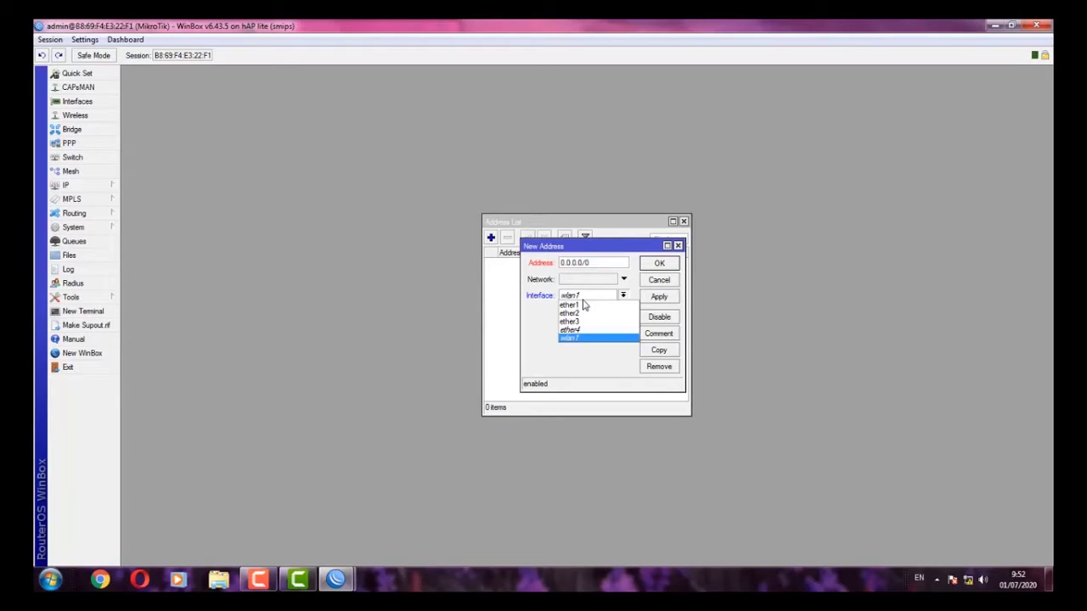
{"action": "left_click", "coordinate": [584, 304]}
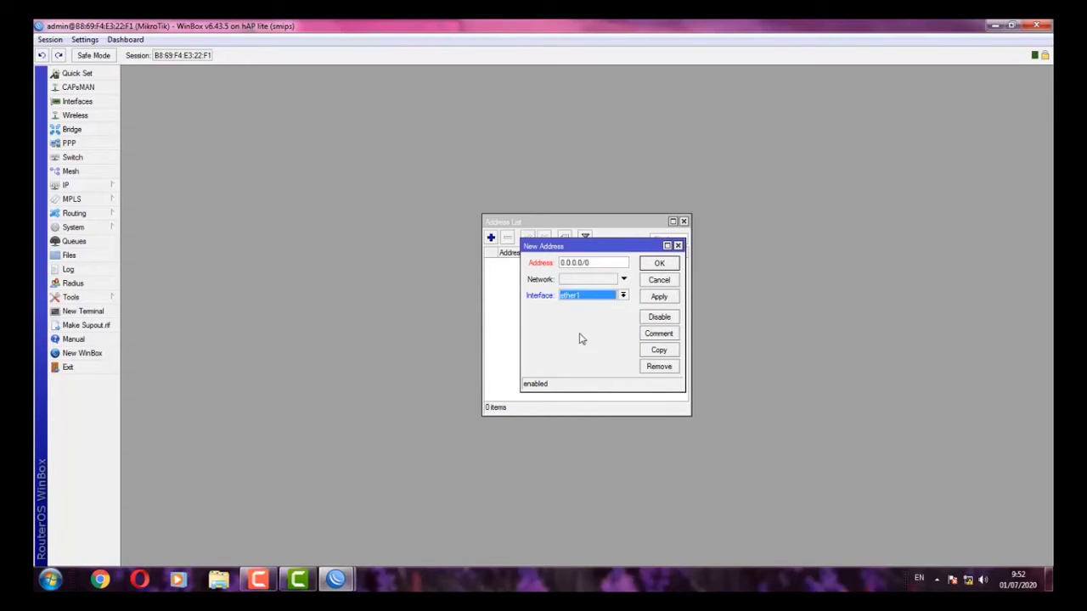
{"action": "double_click", "coordinate": [592, 262]}
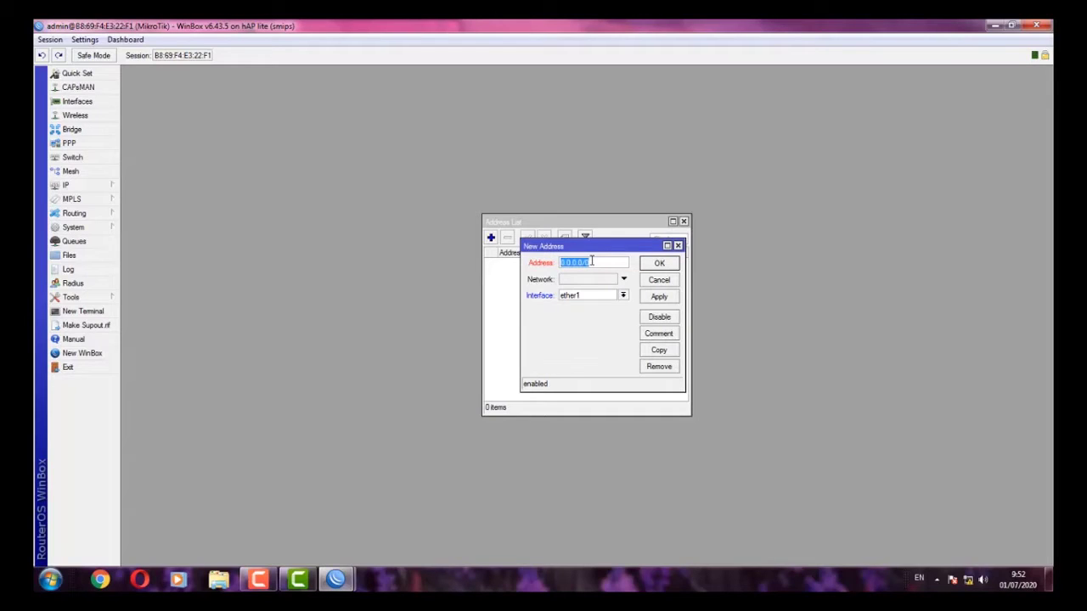
{"action": "type", "text": "125.10.10"}
{"action": "type", "text": "2/24"}
{"action": "left_click", "coordinate": [649, 298]}
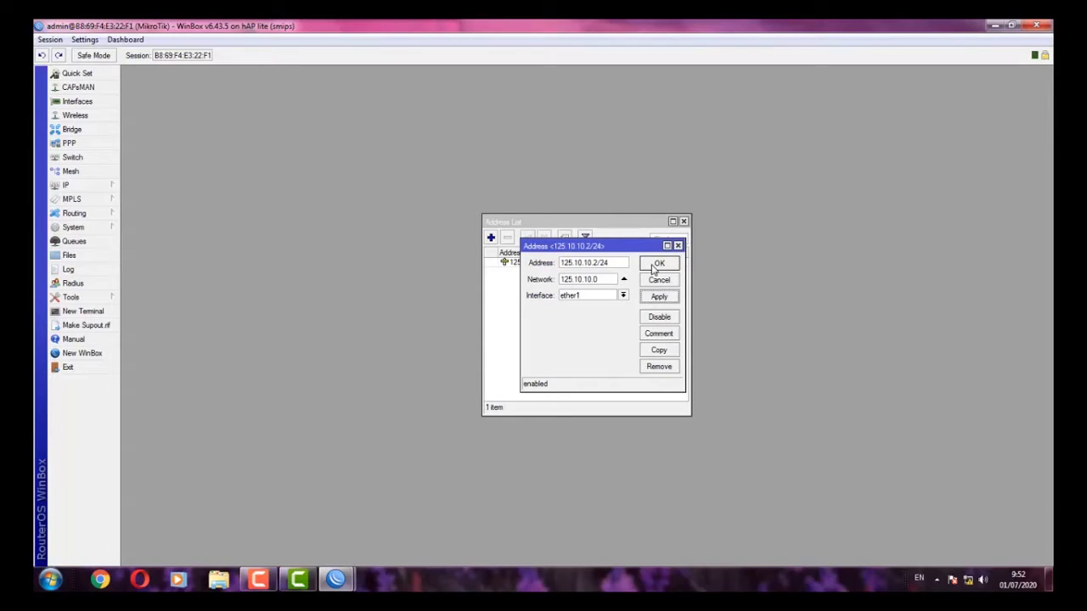
{"action": "left_click", "coordinate": [653, 267]}
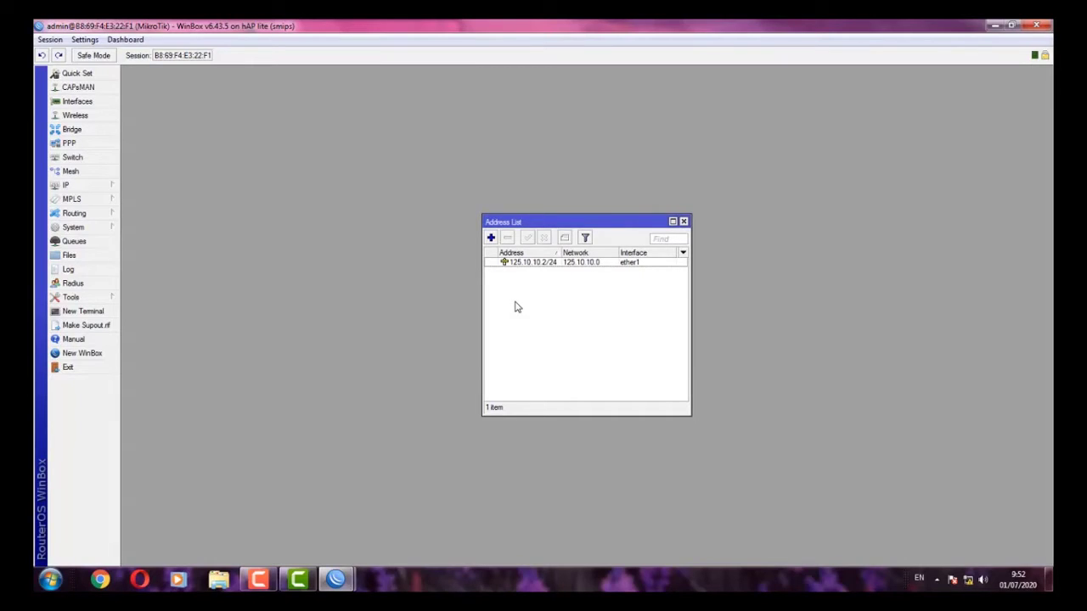
- Enter DNS servers 103.125.10.1 and 8.8.8.8, enable Allow Remote Requests, and apply
{"action": "left_click", "coordinate": [80, 185]}
{"action": "left_click", "coordinate": [159, 286]}
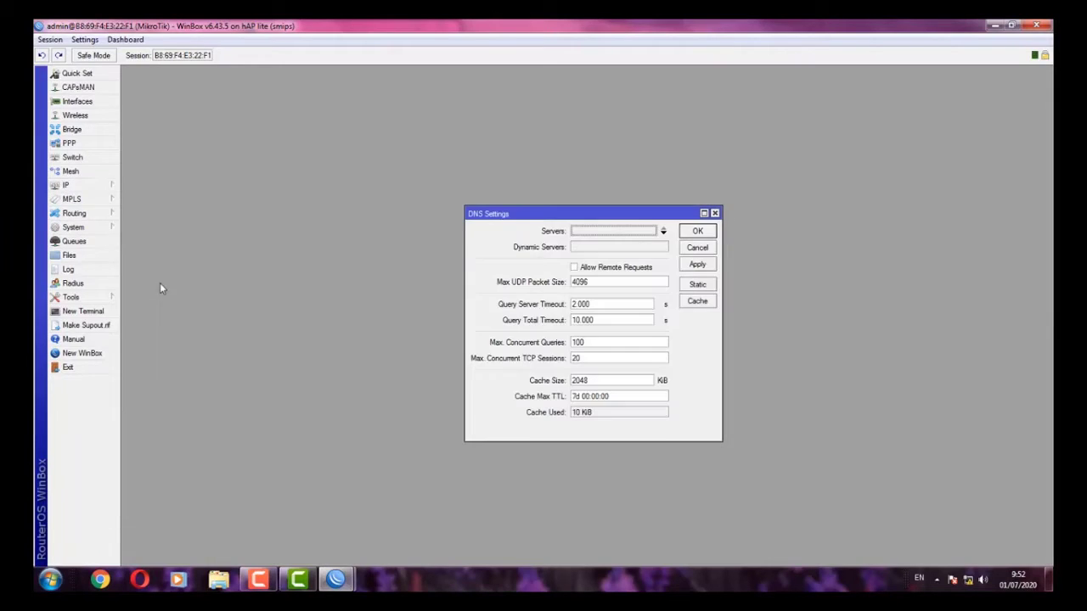
{"action": "left_click", "coordinate": [607, 233]}
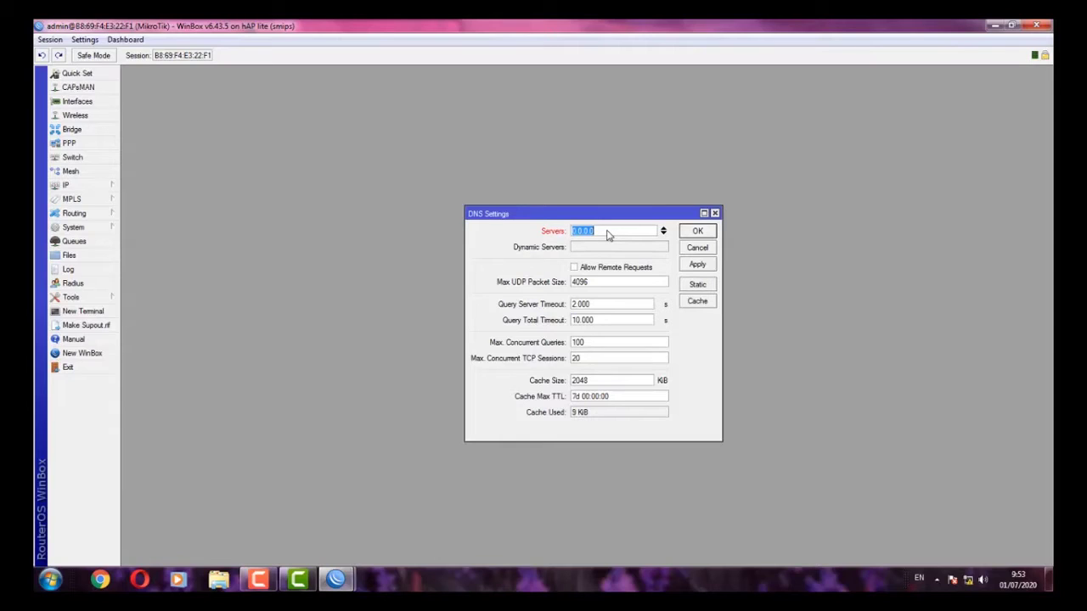
{"action": "type", "text": "10.3.1"}
{"action": "key", "text": "BackSpace"}
{"action": "key", "text": "BackSpace"}
{"action": "key", "text": "BackSpace"}
{"action": "key", "text": "BackSpace"}
{"action": "type", "text": "3.125.10.1"}
{"action": "left_click", "coordinate": [664, 234]}
{"action": "type", "text": "8.8.8.8"}
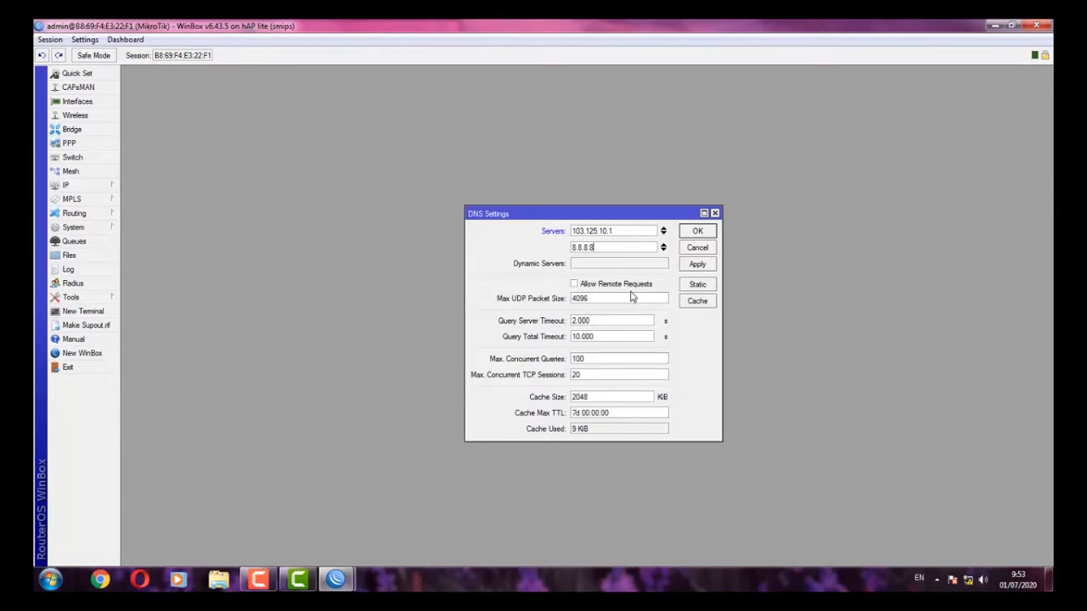
{"action": "left_click", "coordinate": [577, 285]}
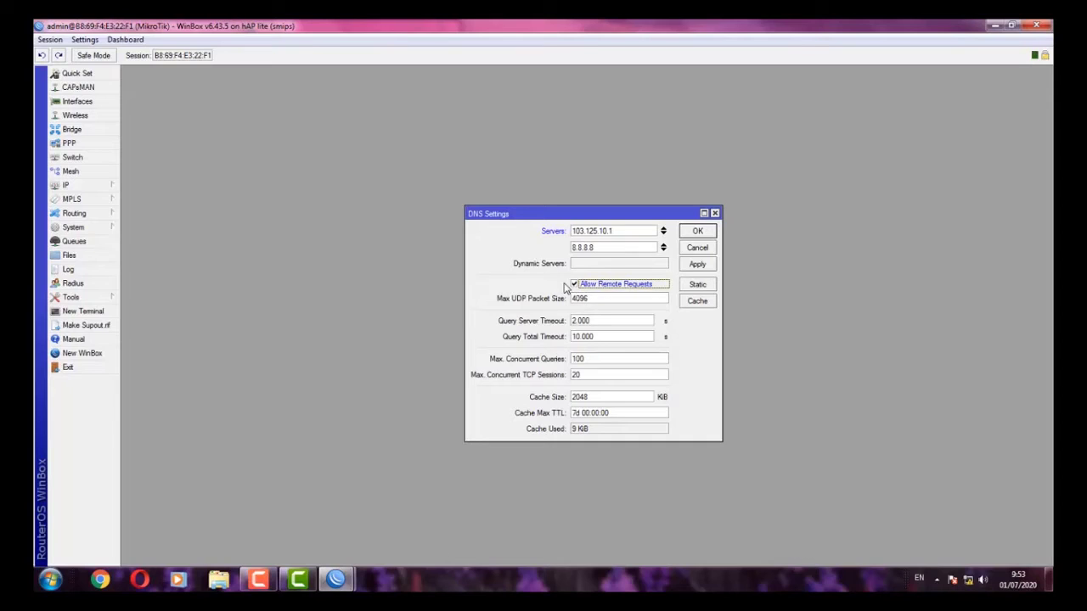
{"action": "left_click", "coordinate": [698, 265]}
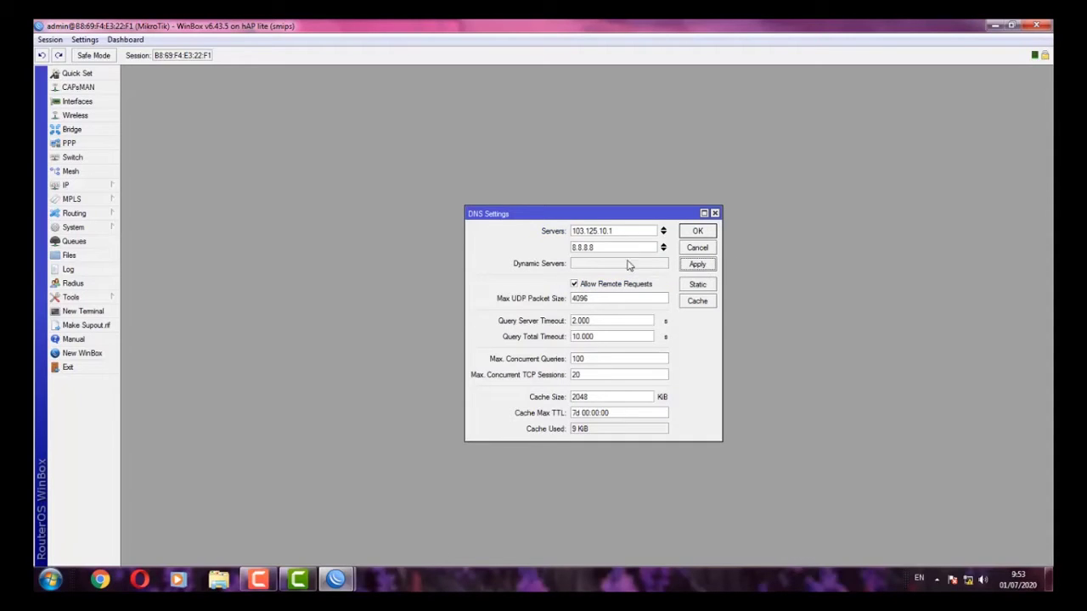
{"action": "left_click", "coordinate": [694, 232]}
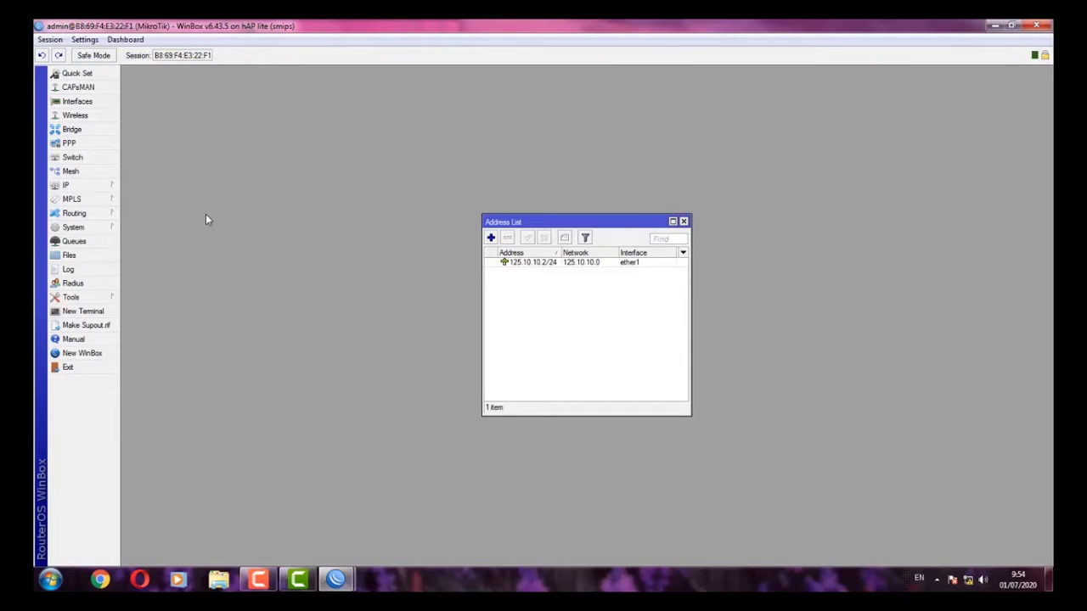
- Create a 0.0.0.0/0 route with gateway 125.10.10.1 in IP Routes
{"action": "left_click", "coordinate": [68, 185]}
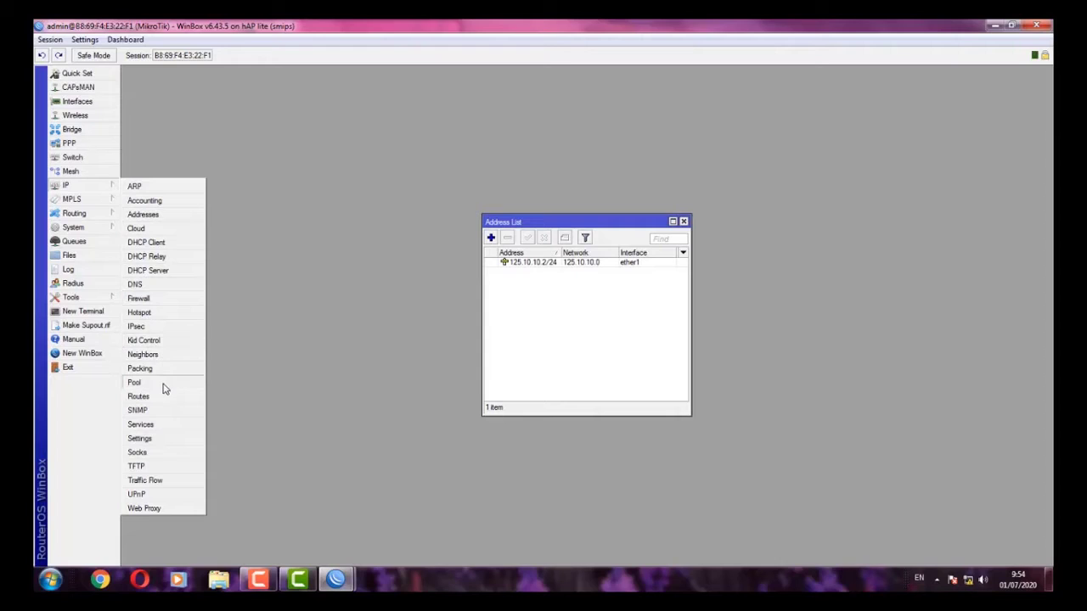
{"action": "left_click", "coordinate": [138, 396]}
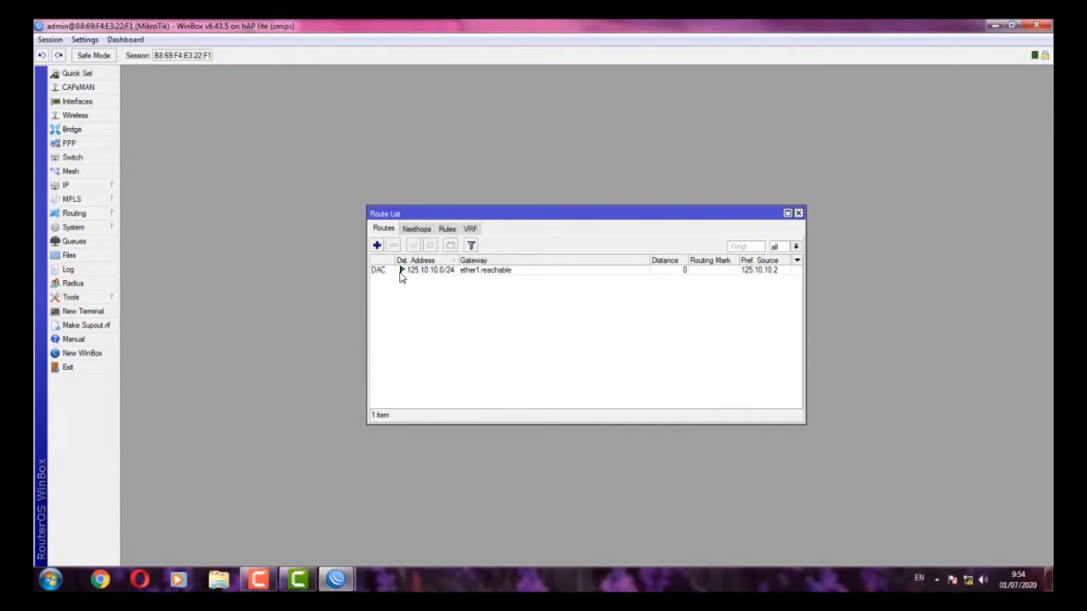
{"action": "left_click", "coordinate": [376, 246]}
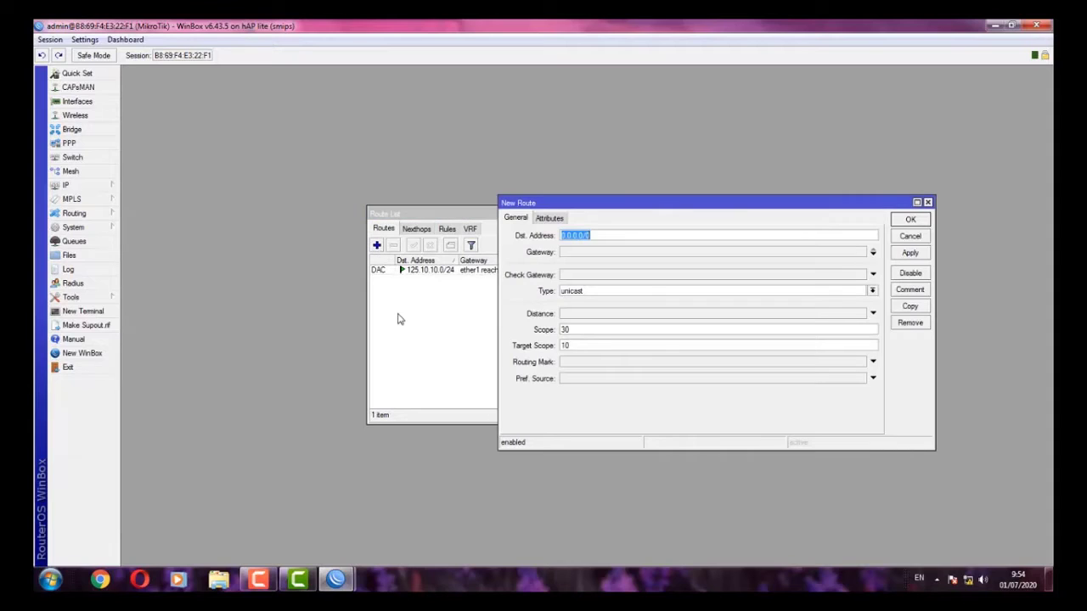
{"action": "left_click", "coordinate": [603, 254]}
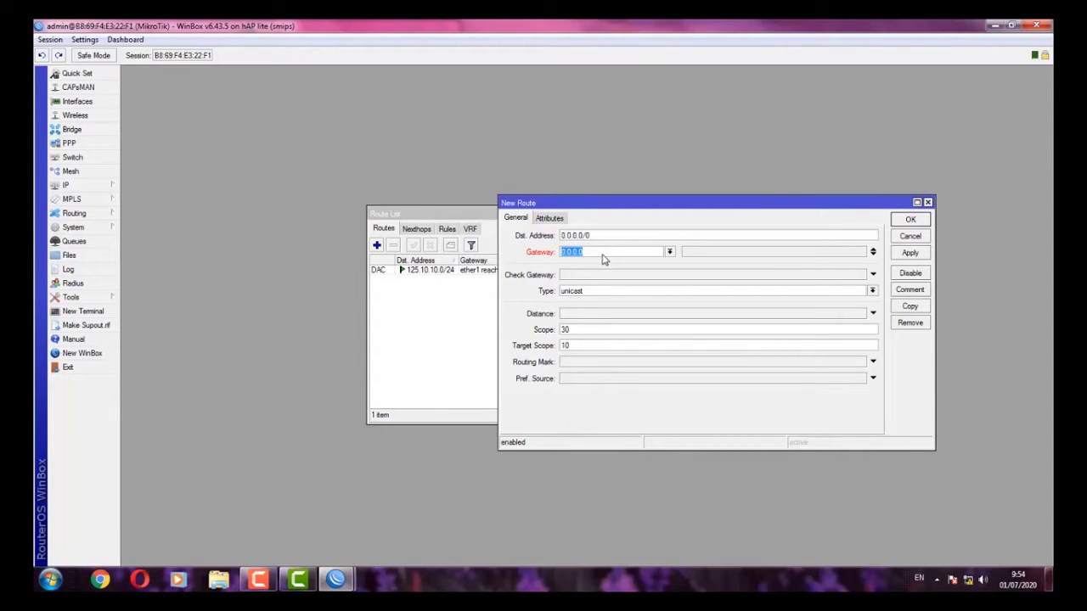
{"action": "type", "text": "125.10.10.1"}
{"action": "left_click", "coordinate": [917, 253]}
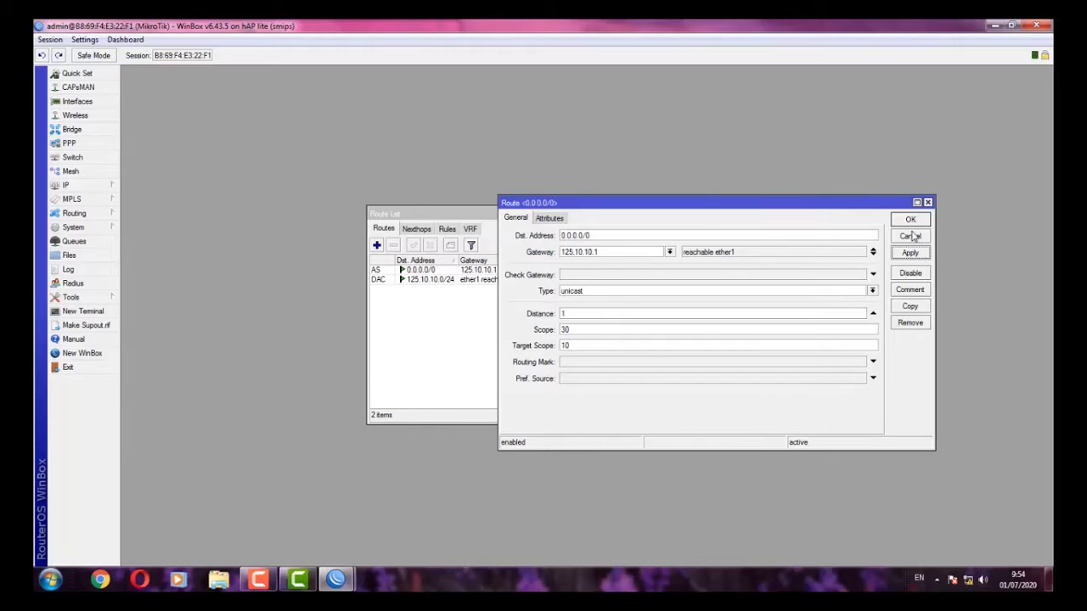
{"action": "left_click", "coordinate": [910, 220]}
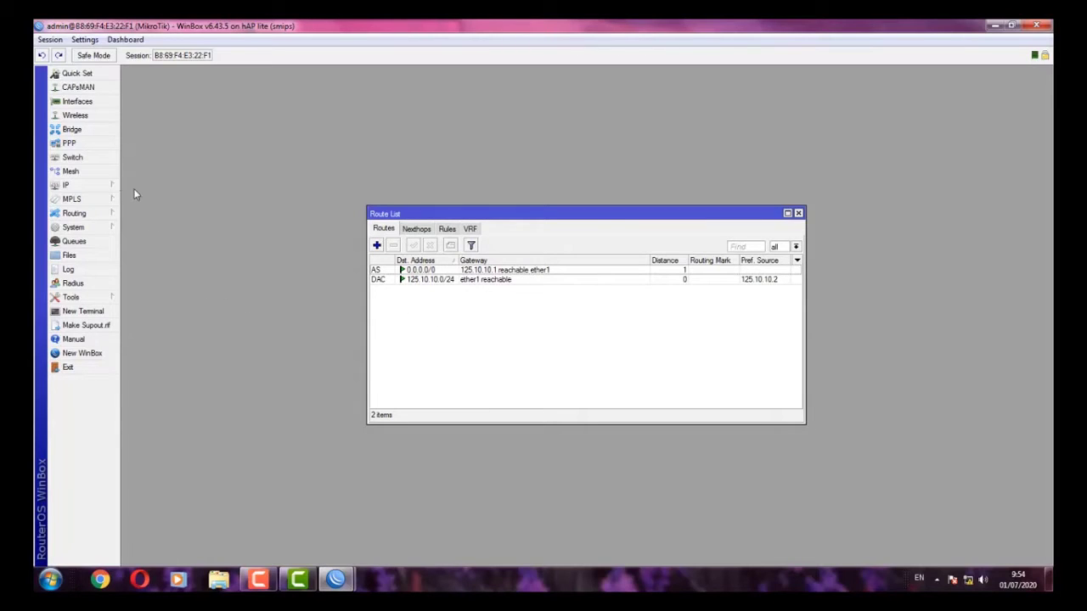
{"action": "left_click", "coordinate": [104, 184]}
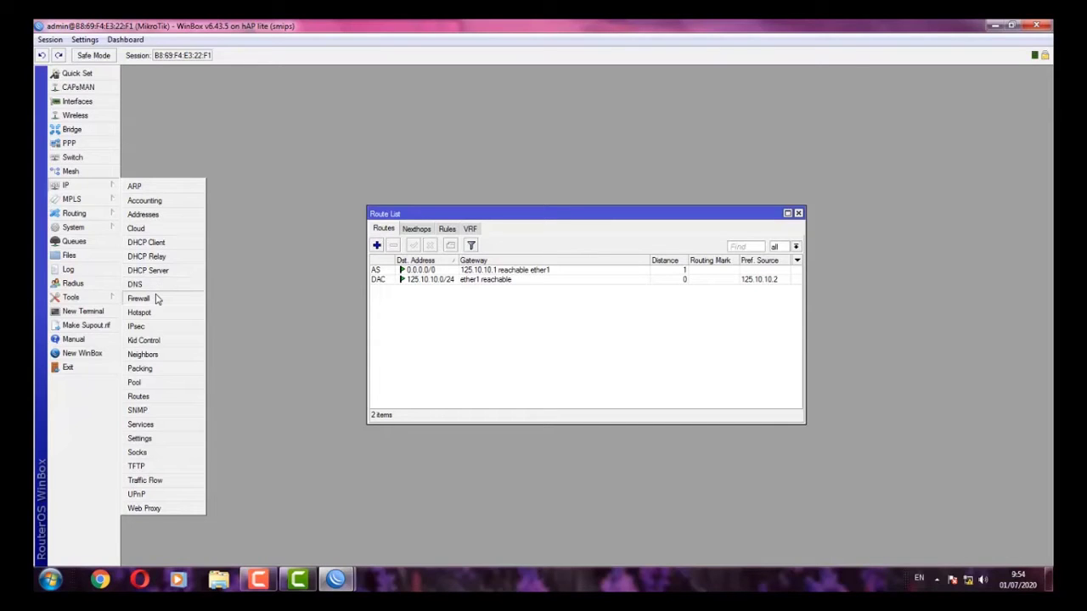
- Add a new firewall NAT rule with chain srcnat and out-interface ether1
{"action": "left_click", "coordinate": [140, 299]}
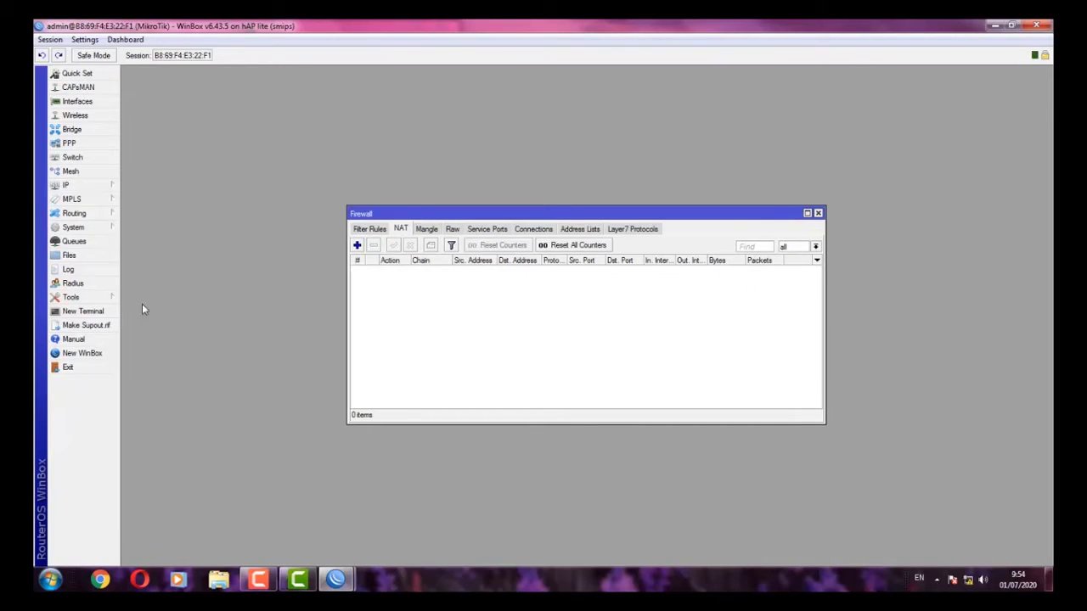
{"action": "left_click", "coordinate": [401, 229]}
{"action": "left_click", "coordinate": [357, 246]}
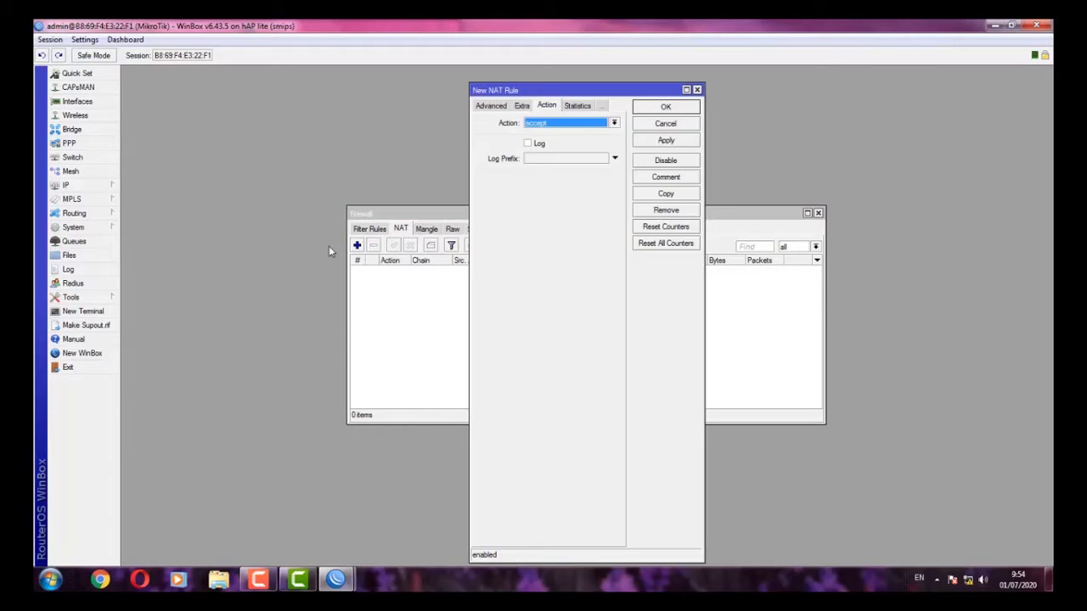
{"action": "left_click", "coordinate": [478, 107]}
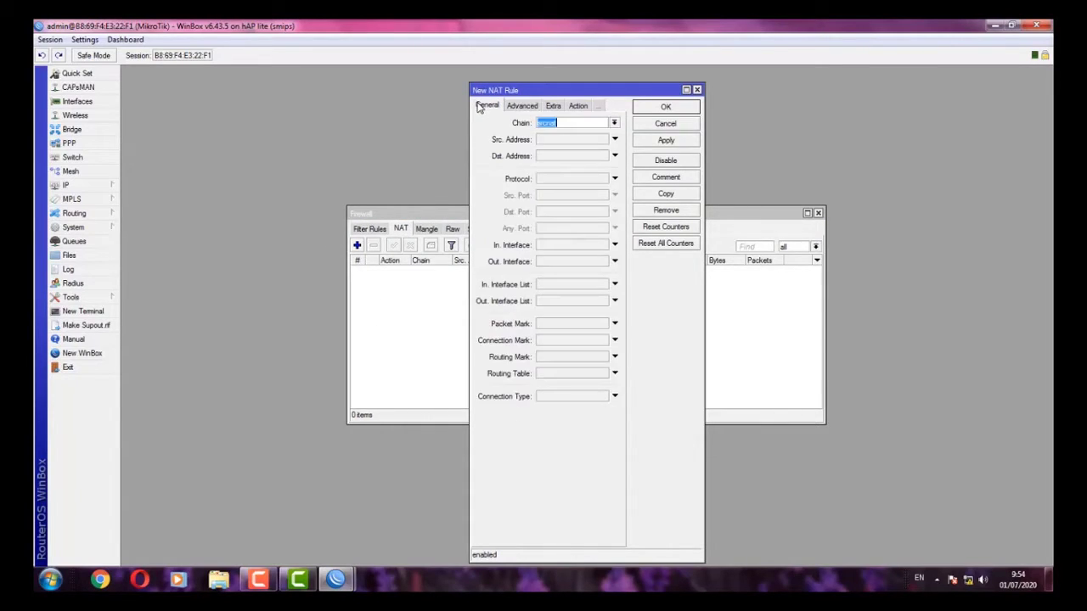
{"action": "left_click", "coordinate": [548, 120]}
{"action": "left_click", "coordinate": [540, 262]}
{"action": "left_click", "coordinate": [600, 263]}
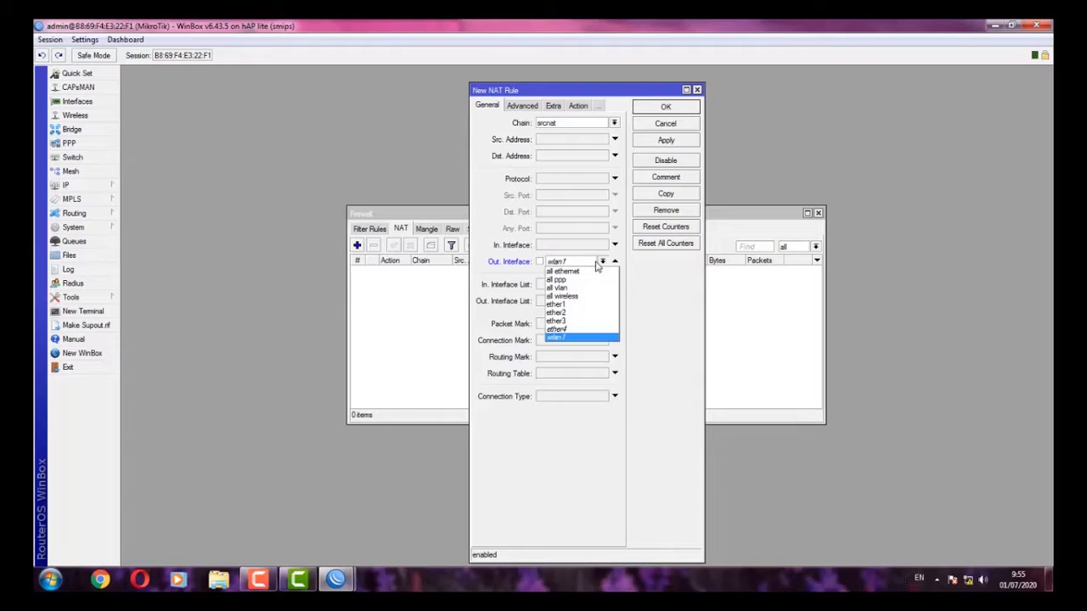
{"action": "left_click", "coordinate": [546, 320]}
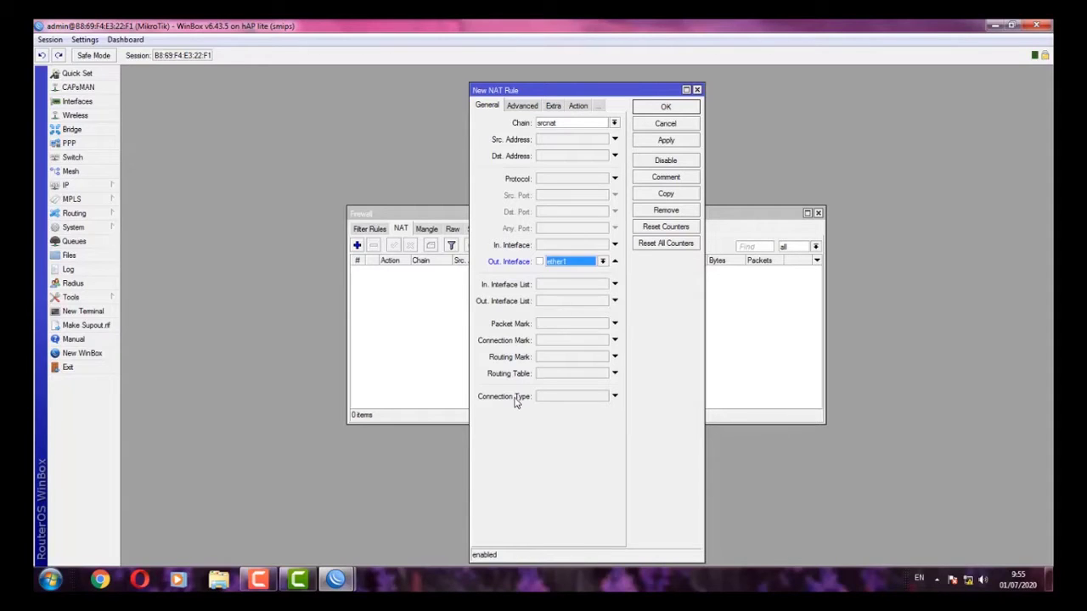
- Set the NAT rule's action to masquerade and save it
{"action": "left_click", "coordinate": [578, 106]}
{"action": "left_click", "coordinate": [562, 124]}
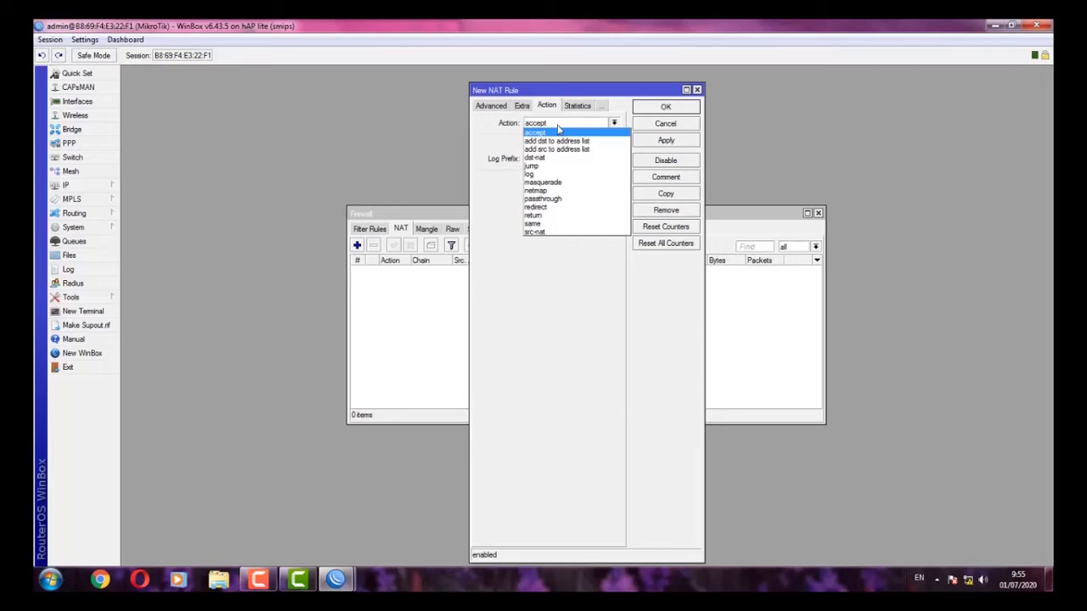
{"action": "left_click", "coordinate": [552, 182]}
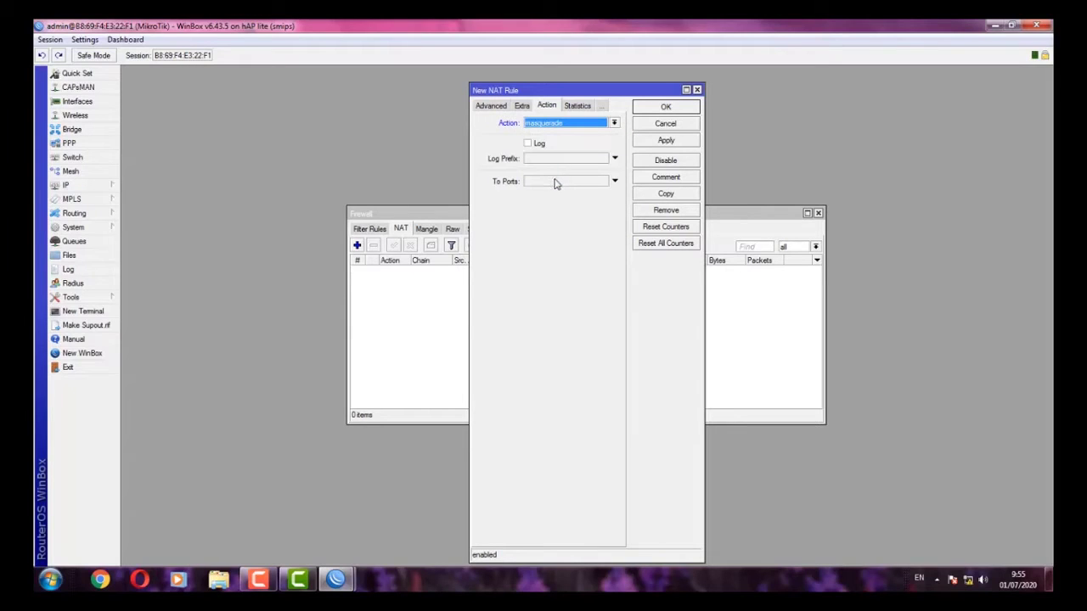
{"action": "left_click", "coordinate": [666, 143]}
{"action": "left_click", "coordinate": [671, 108]}
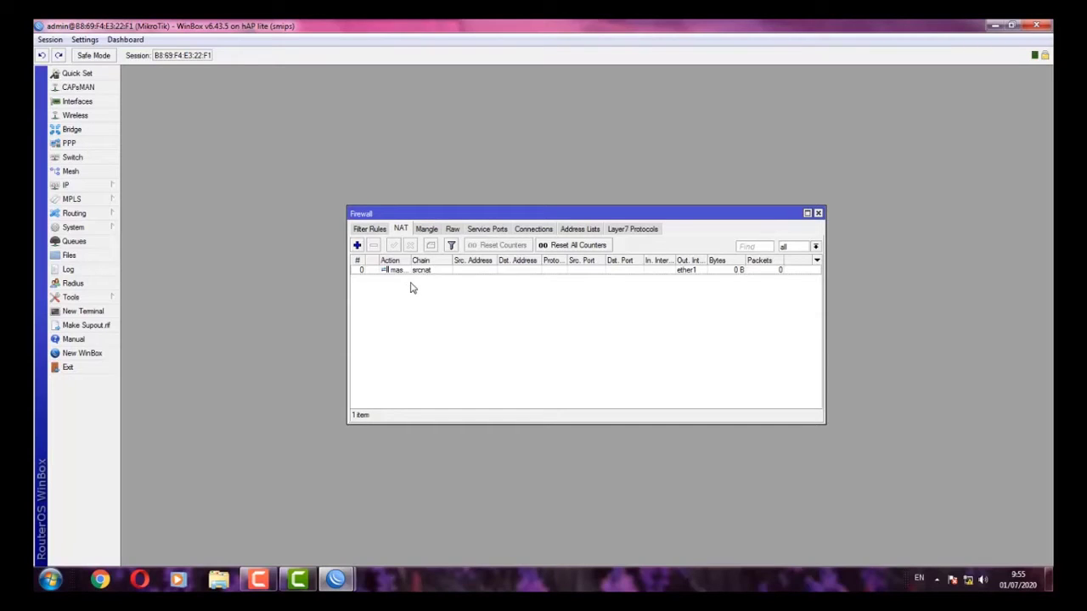
{"action": "left_click", "coordinate": [116, 188]}
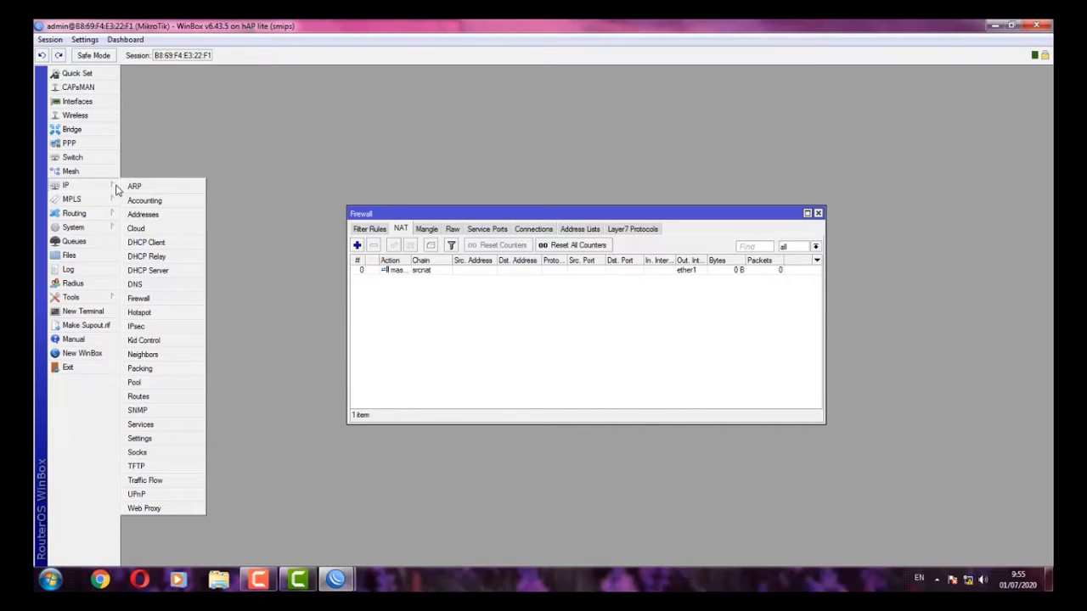
- Run ping google.com in a new terminal to verify internet access
{"action": "left_click", "coordinate": [398, 313]}
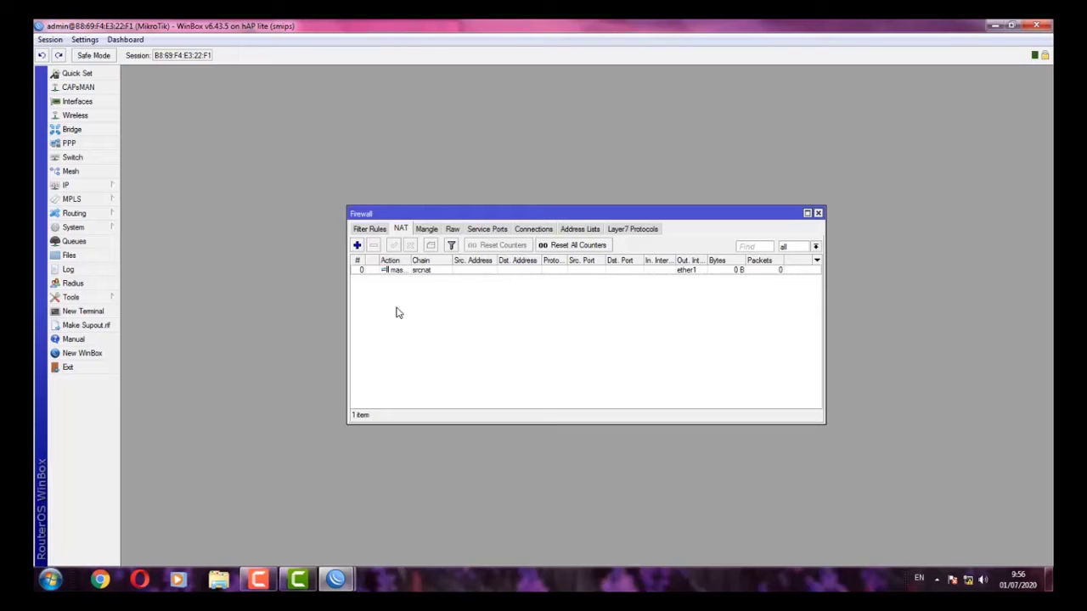
{"action": "left_click", "coordinate": [90, 312]}
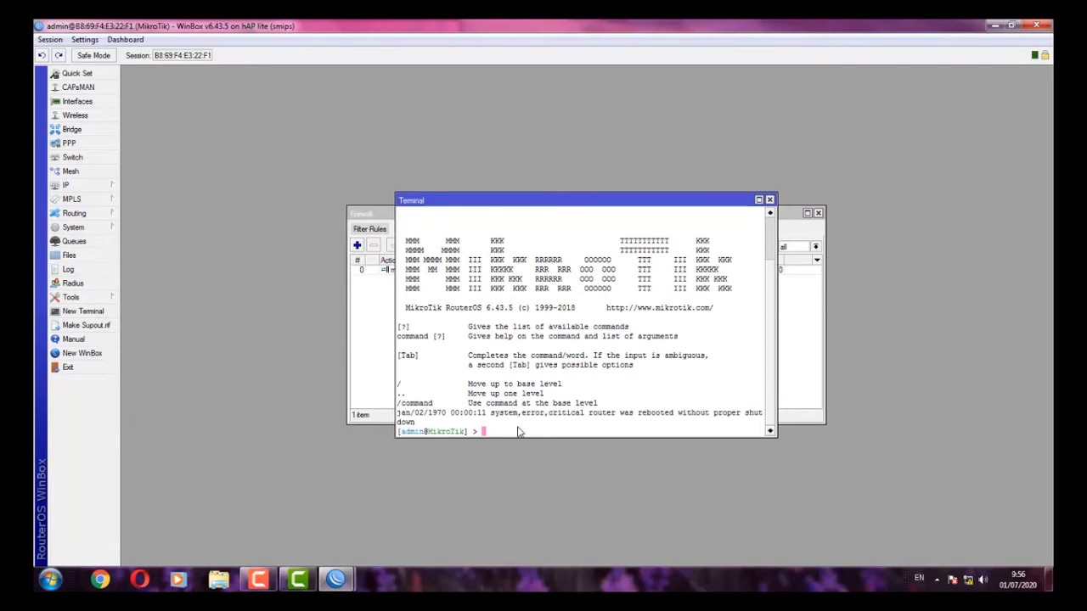
{"action": "type", "text": "ping google.com"}
{"action": "key", "text": "Return"}
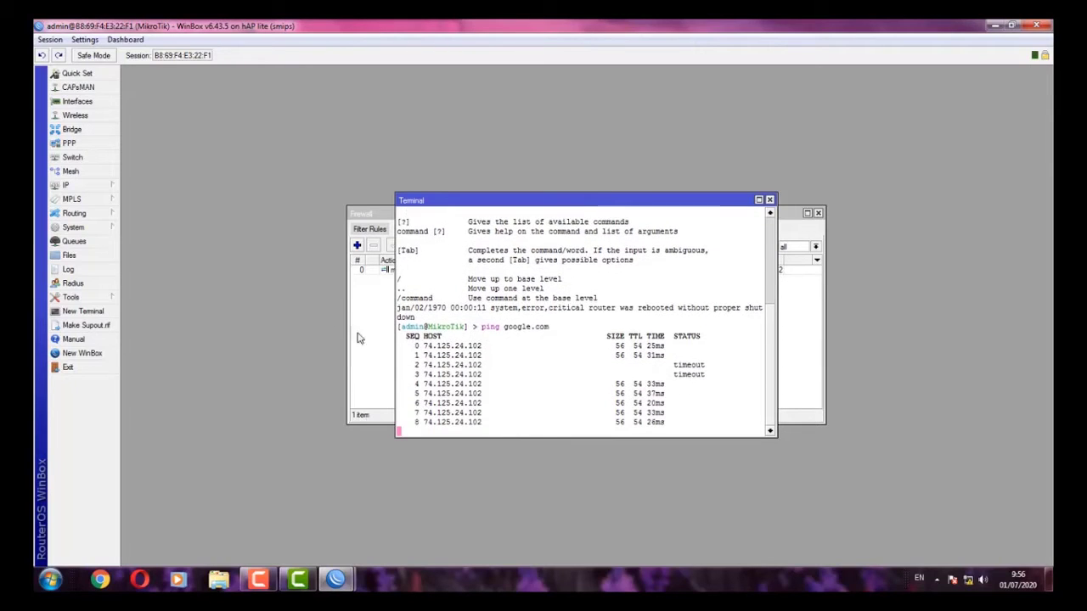
- Close the Firewall and Terminal windows and bring up the Interface list
{"action": "left_click_drag", "start_coordinate": [553, 200], "coordinate": [646, 285]}
{"action": "left_click", "coordinate": [632, 227]}
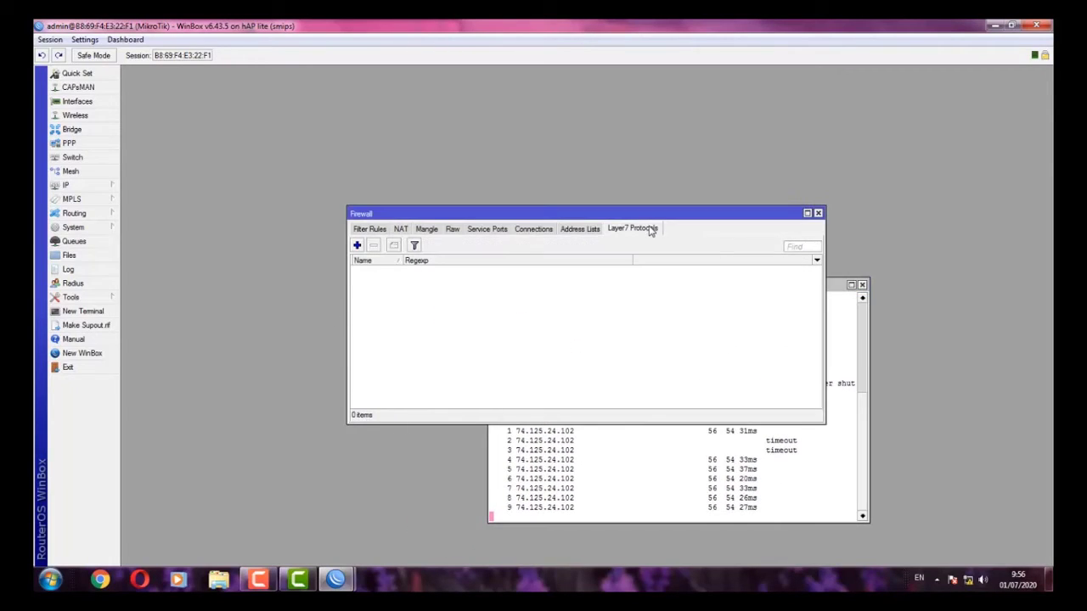
{"action": "left_click", "coordinate": [358, 230]}
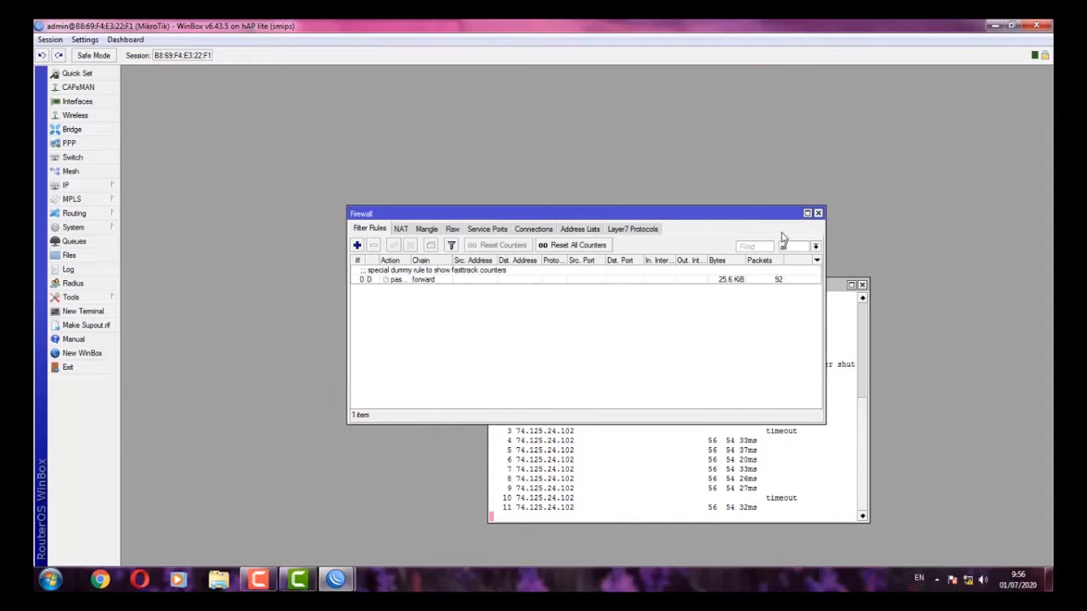
{"action": "left_click", "coordinate": [819, 213]}
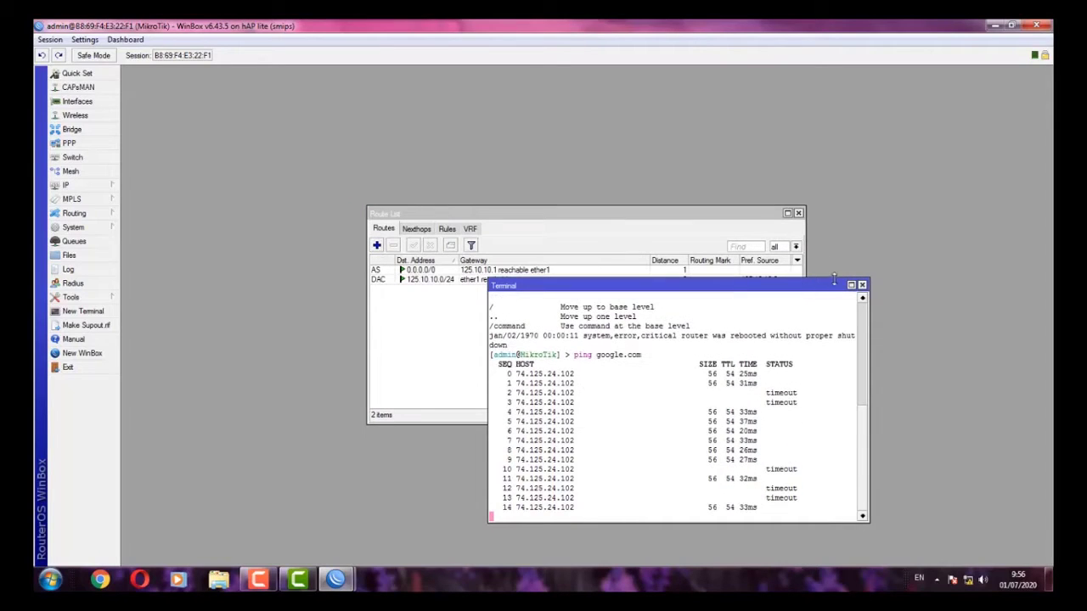
{"action": "left_click", "coordinate": [862, 285]}
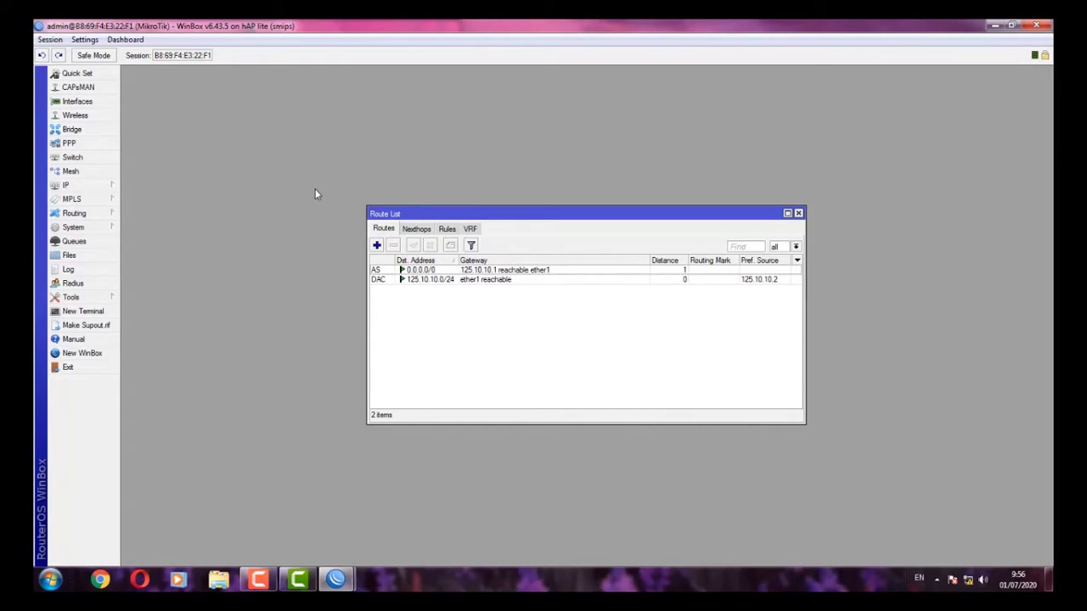
{"action": "left_click", "coordinate": [99, 104]}
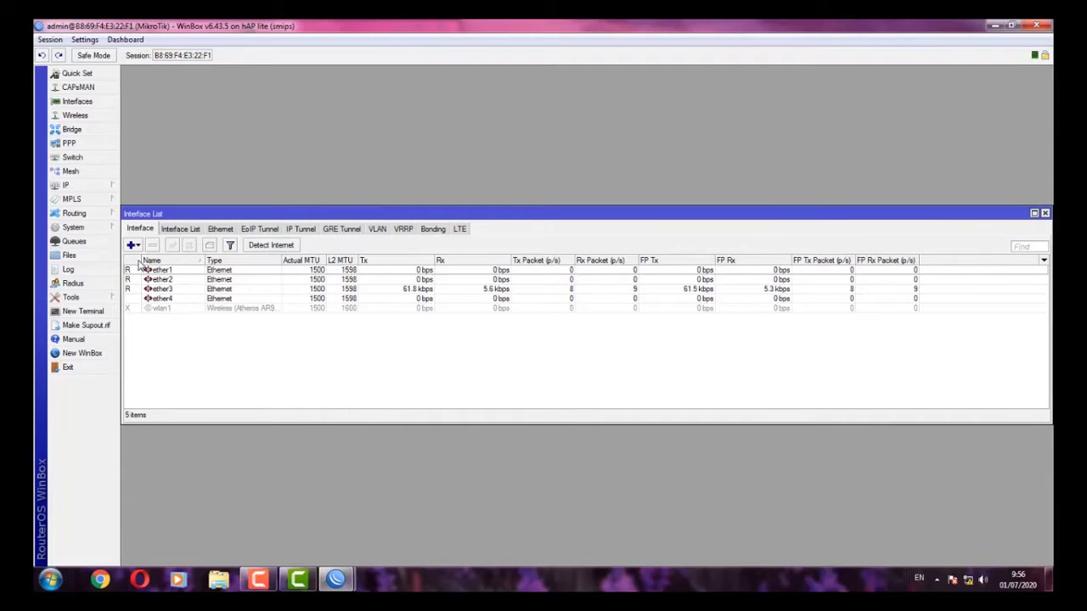
- Create VLAN vlan1-siswa with VLAN ID 10 on ether2
{"action": "left_click", "coordinate": [132, 247]}
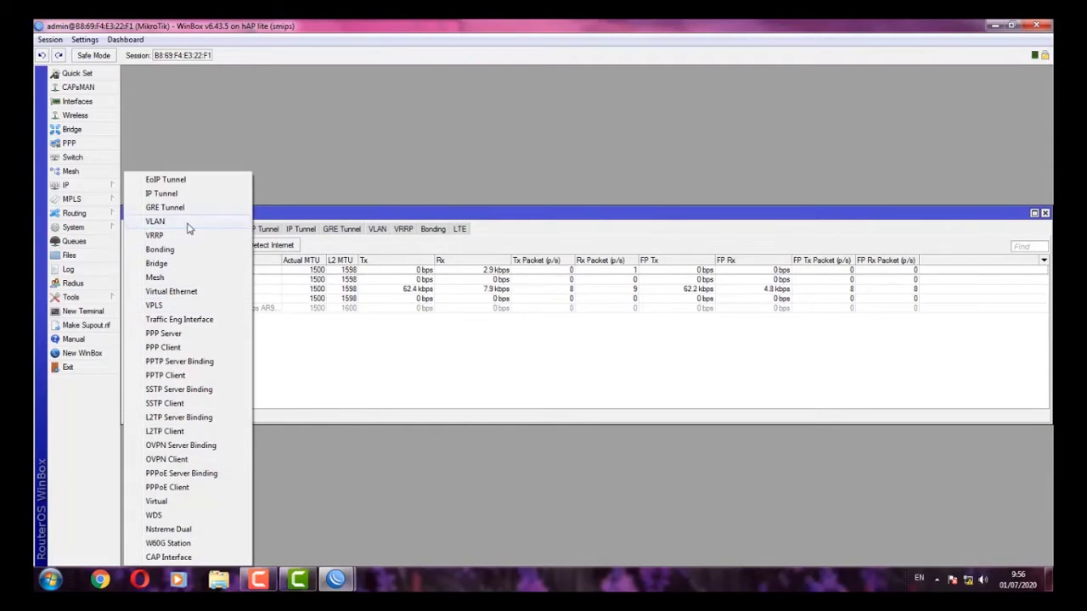
{"action": "left_click", "coordinate": [156, 221]}
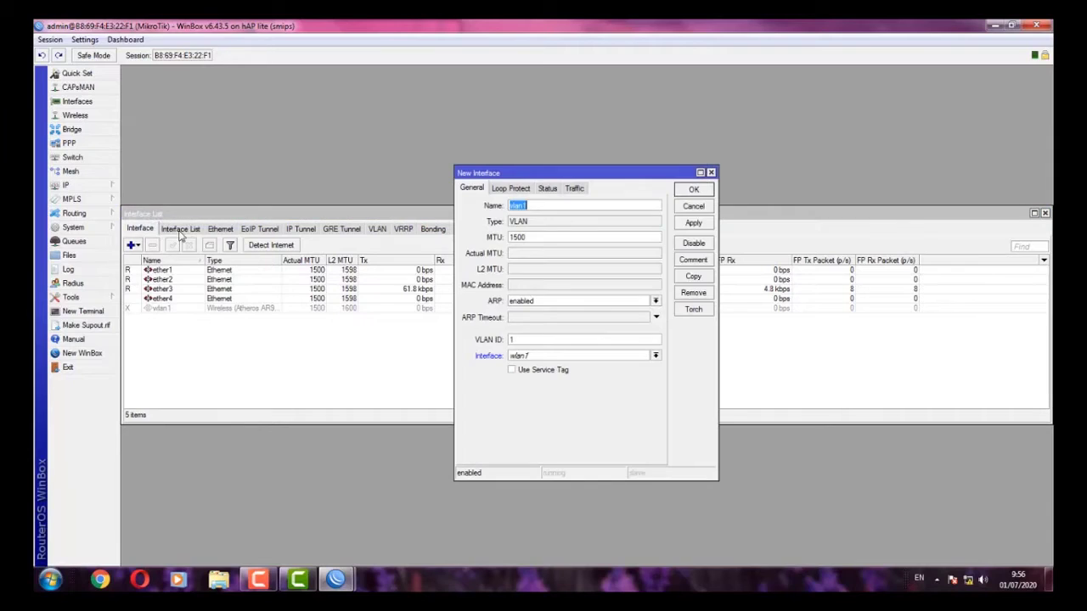
{"action": "left_click", "coordinate": [551, 201]}
{"action": "type", "text": "-siwa"}
{"action": "key", "text": "BackSpace"}
{"action": "key", "text": "BackSpace"}
{"action": "type", "text": "swa"}
{"action": "left_click", "coordinate": [560, 340]}
{"action": "left_click", "coordinate": [579, 356]}
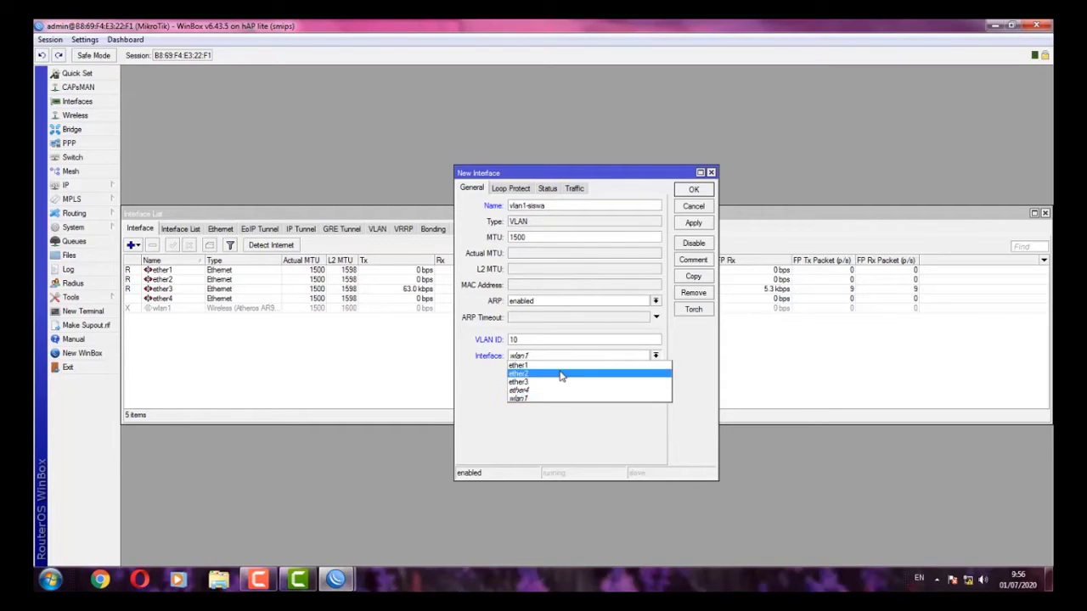
{"action": "left_click", "coordinate": [561, 375]}
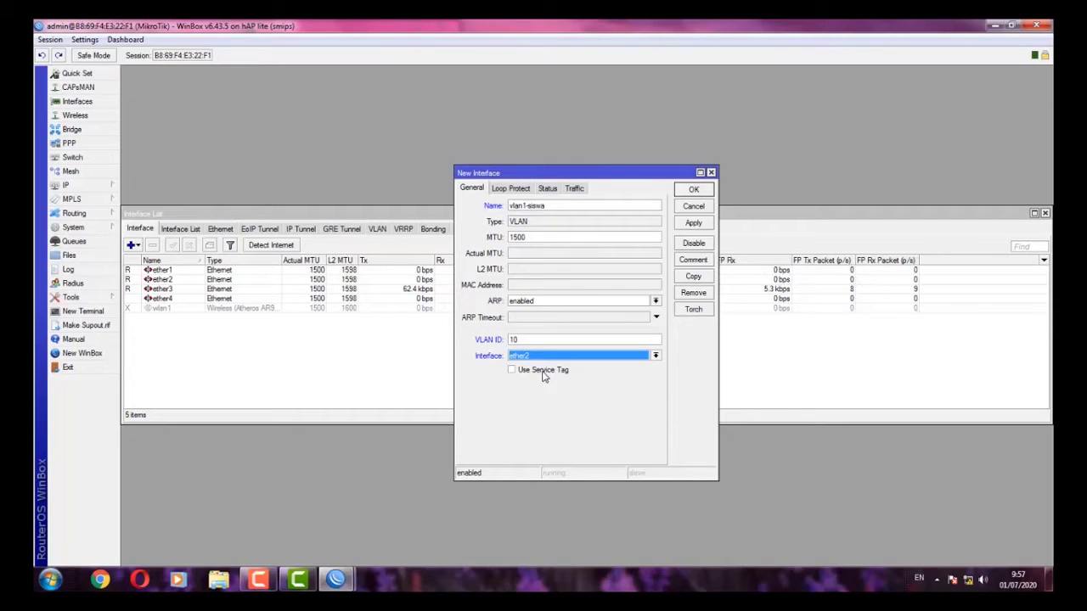
{"action": "left_click", "coordinate": [543, 372]}
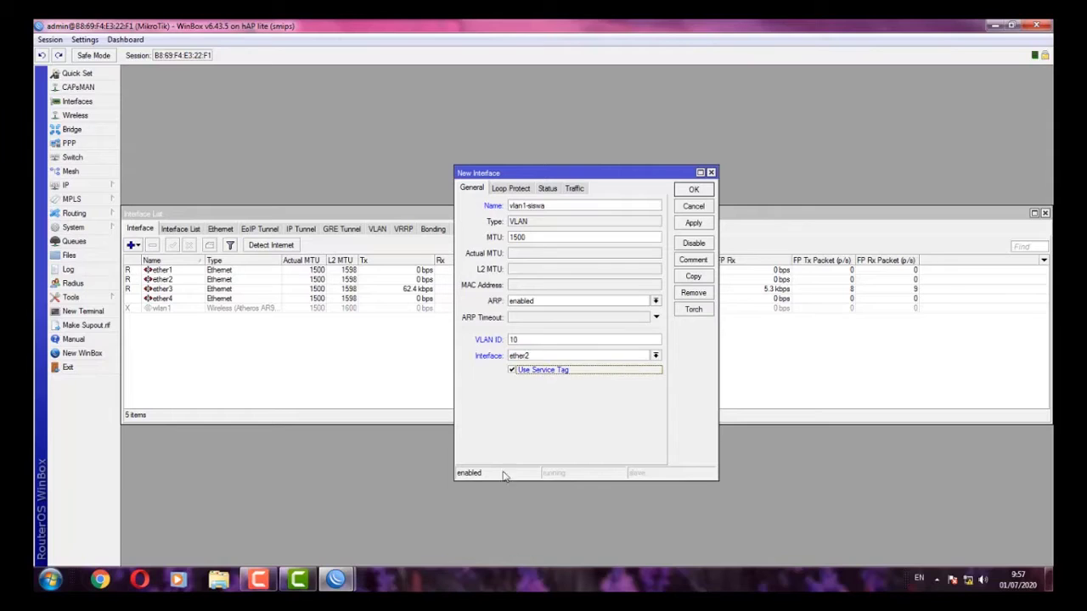
{"action": "left_click", "coordinate": [545, 372]}
{"action": "left_click", "coordinate": [682, 224]}
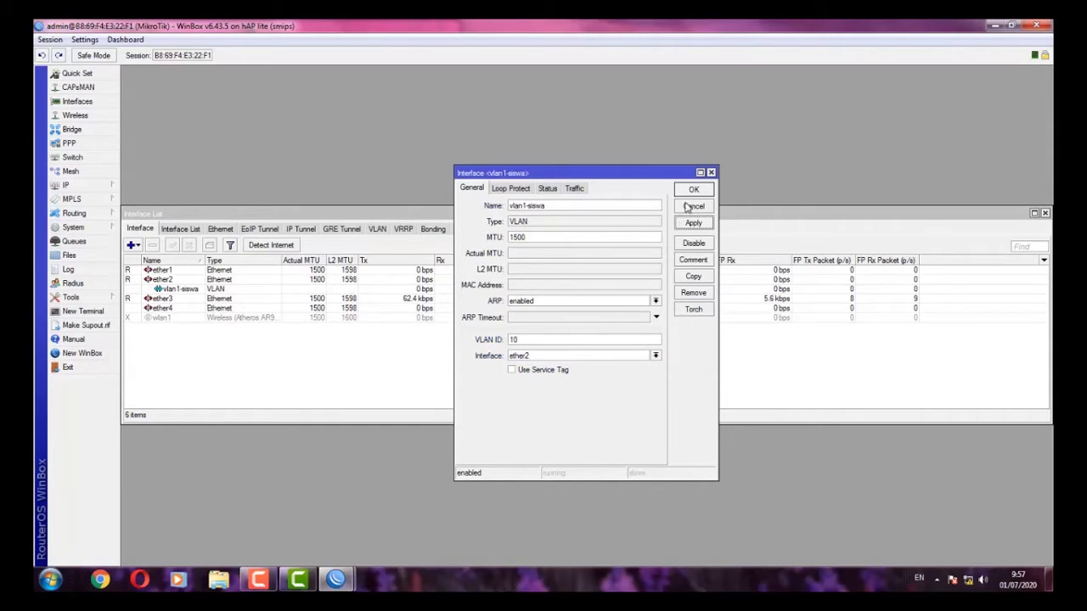
{"action": "left_click", "coordinate": [693, 189]}
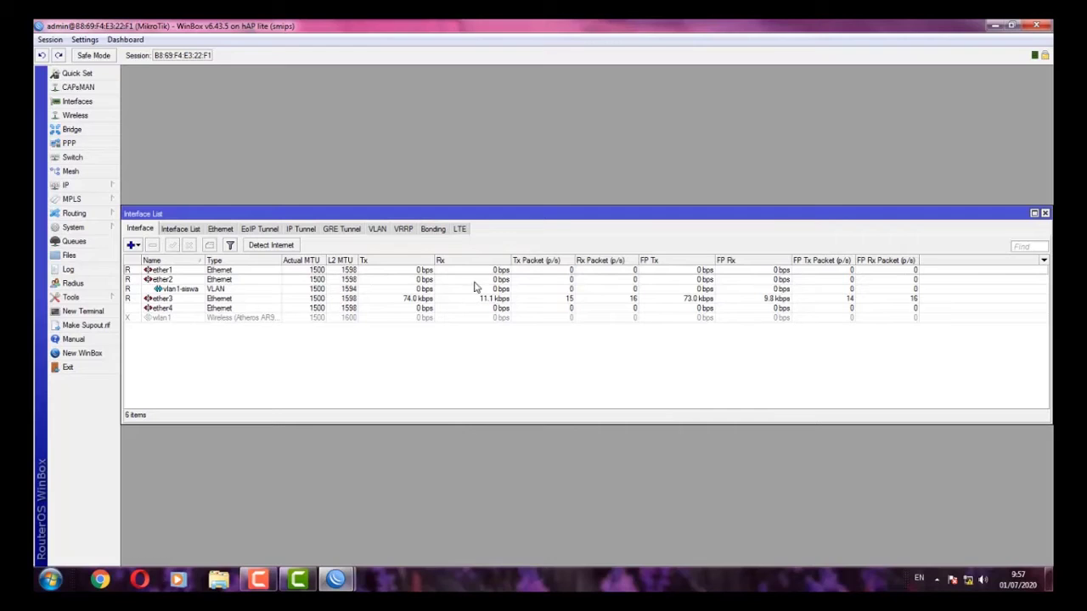
- Create VLAN vlan2-guru with VLAN ID 20 on ether2
{"action": "left_click", "coordinate": [134, 246]}
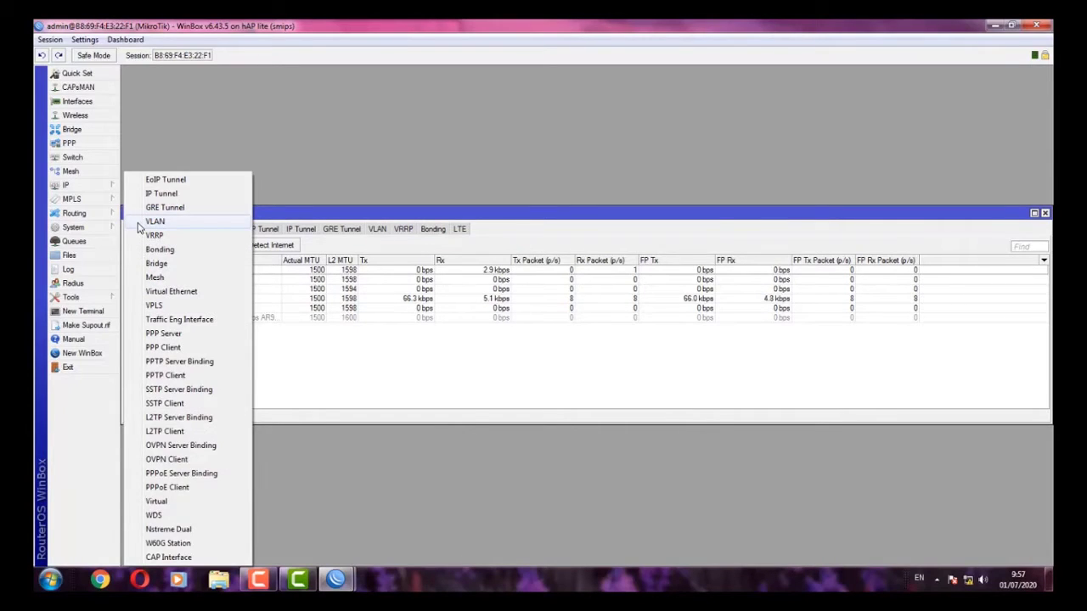
{"action": "left_click", "coordinate": [144, 222]}
{"action": "key", "text": "End"}
{"action": "type", "text": "-"}
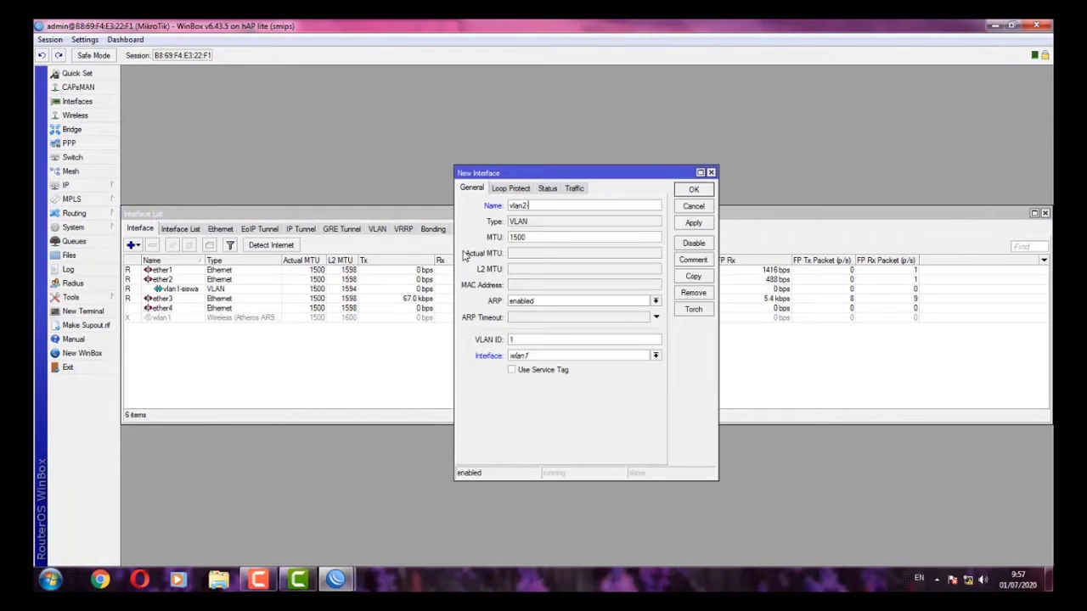
{"action": "type", "text": "guru"}
{"action": "double_click", "coordinate": [528, 340]}
{"action": "type", "text": "20"}
{"action": "left_click", "coordinate": [540, 357]}
{"action": "left_click", "coordinate": [541, 374]}
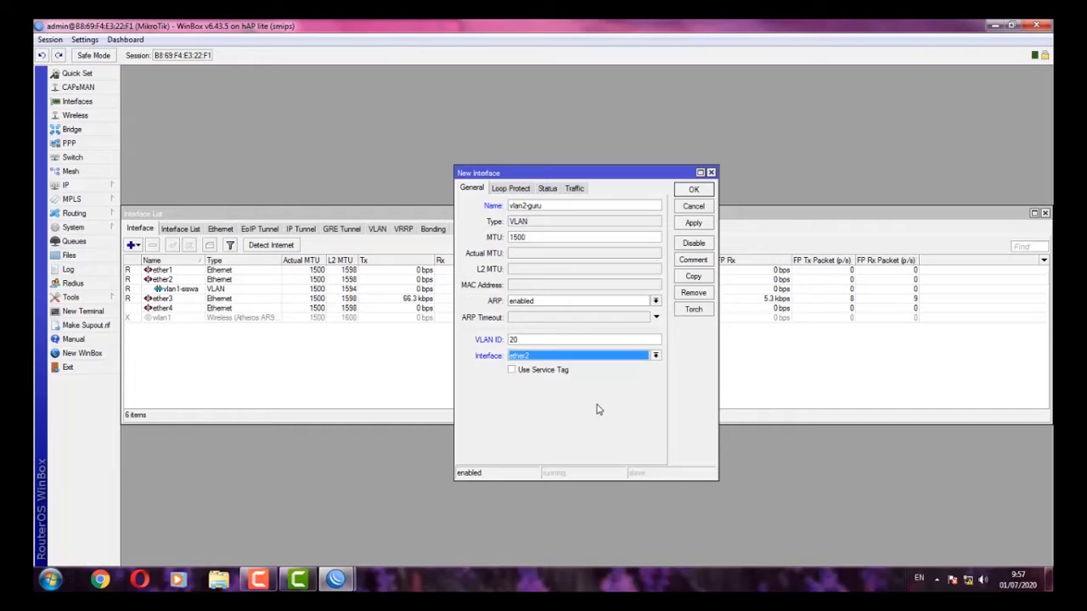
{"action": "left_click", "coordinate": [694, 222]}
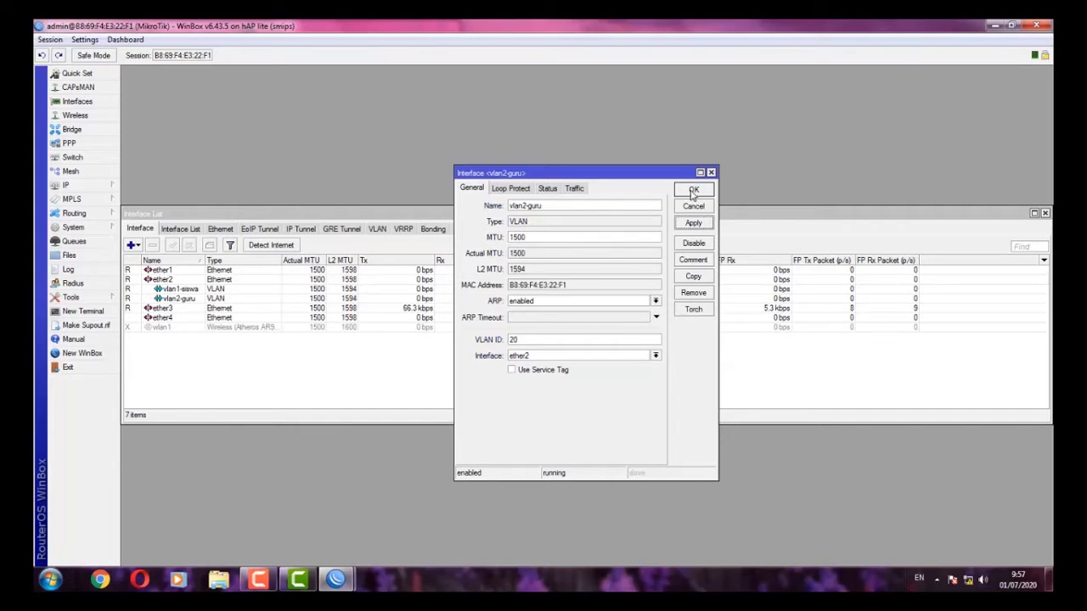
{"action": "left_click", "coordinate": [694, 190]}
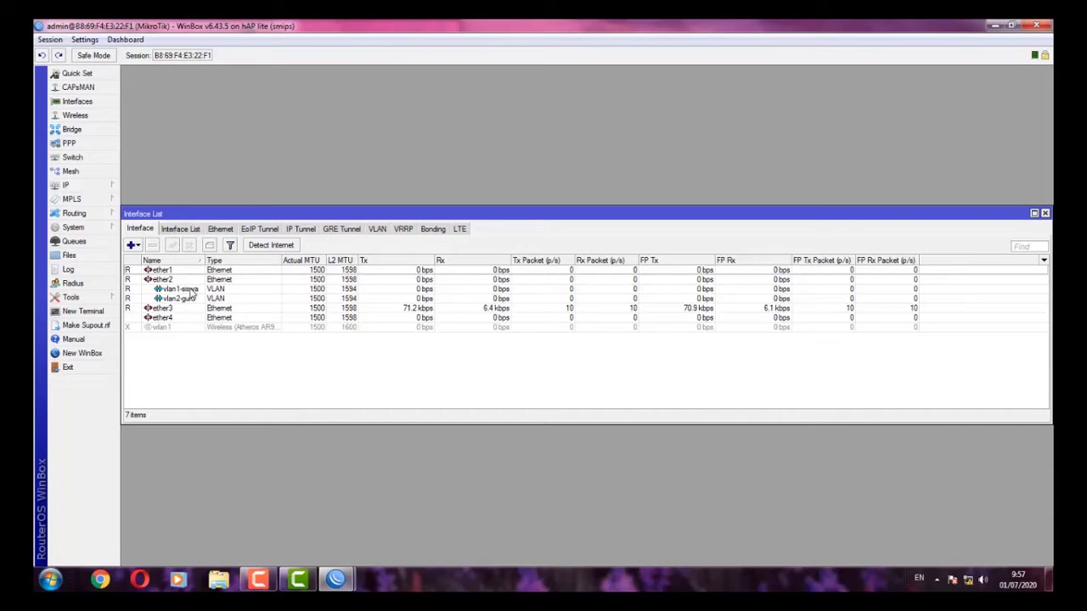
- Add address 192.168.40.1/24 on vlan1-siswa
{"action": "left_click", "coordinate": [85, 187]}
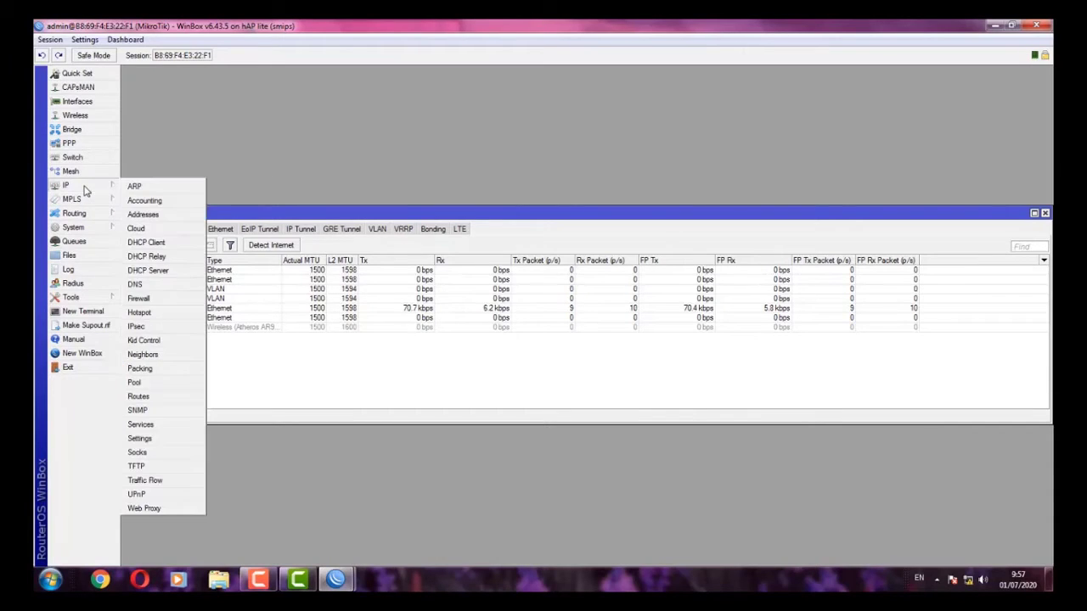
{"action": "left_click", "coordinate": [136, 214]}
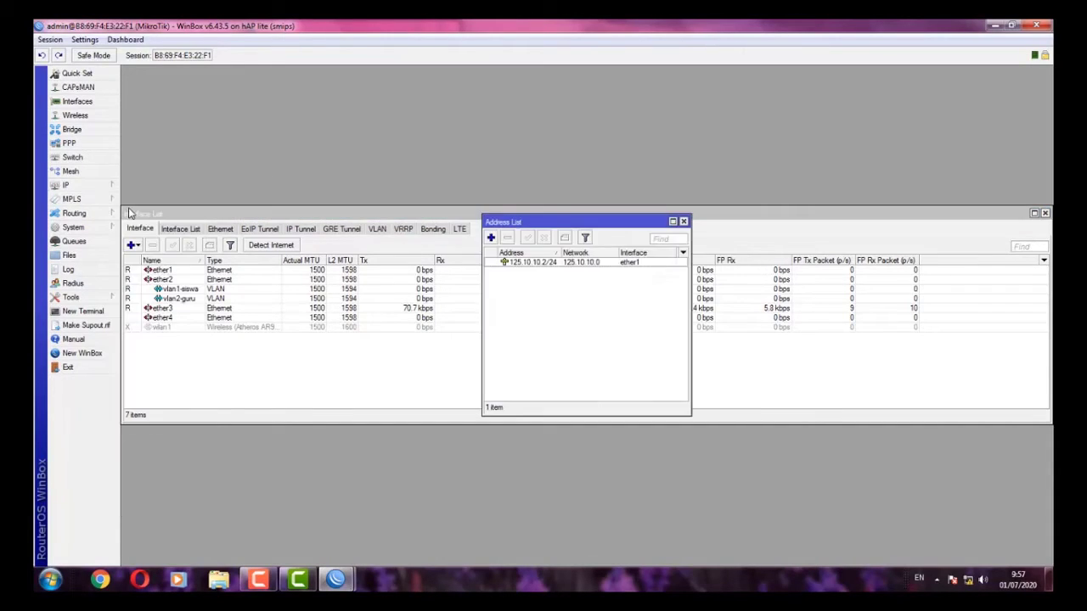
{"action": "left_click", "coordinate": [491, 238]}
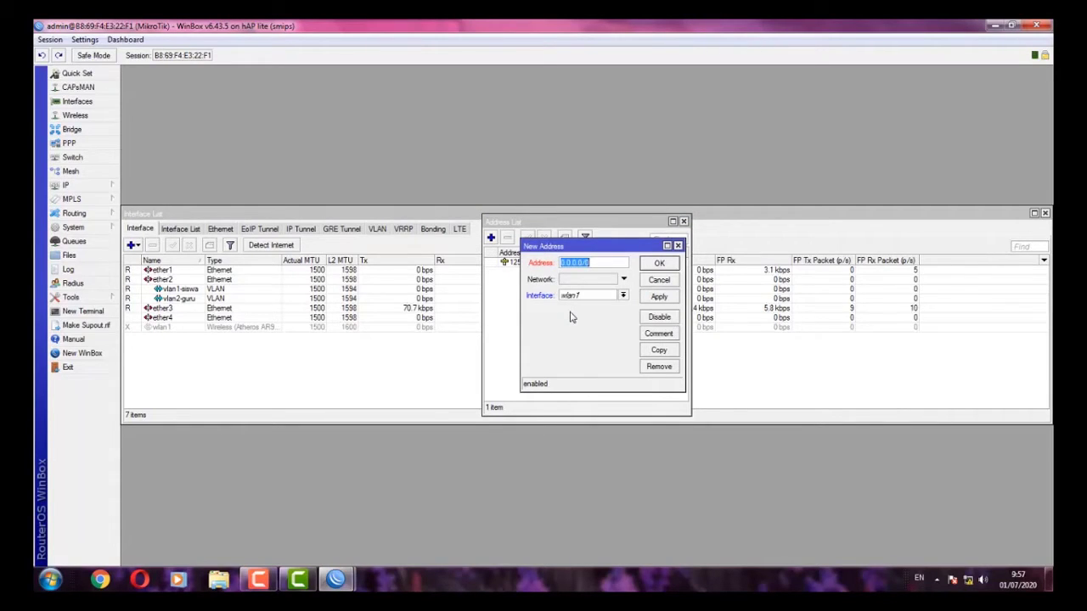
{"action": "type", "text": "192.168.40.1/24"}
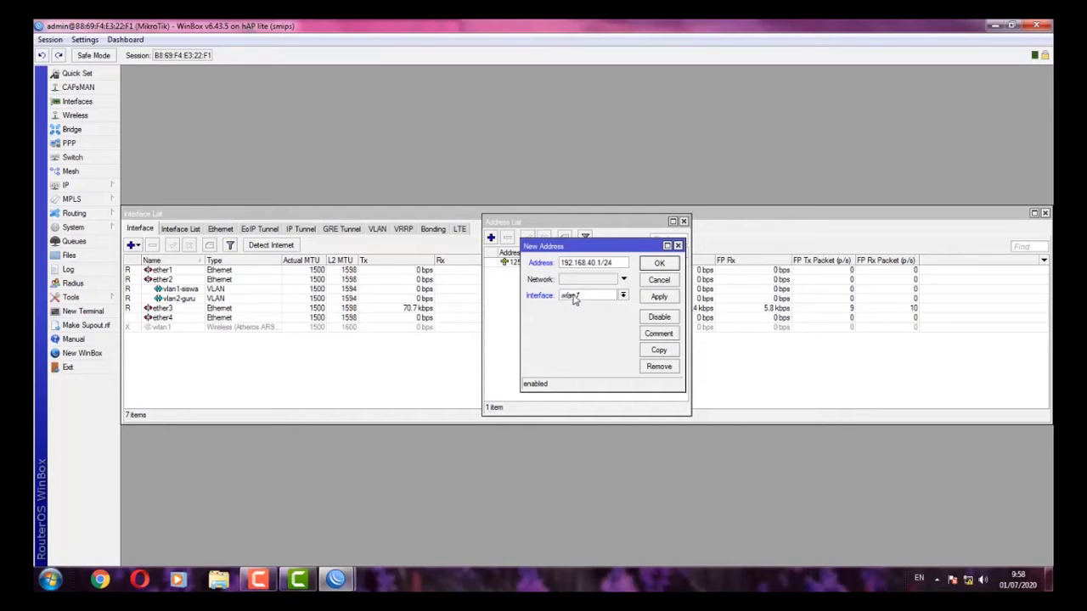
{"action": "left_click", "coordinate": [577, 296]}
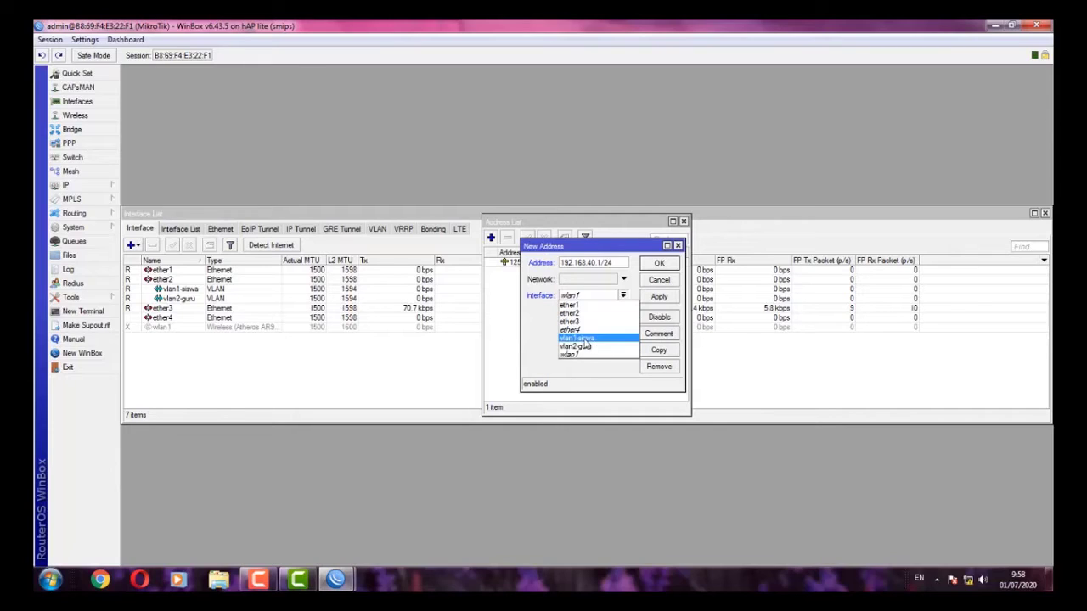
{"action": "left_click", "coordinate": [585, 339]}
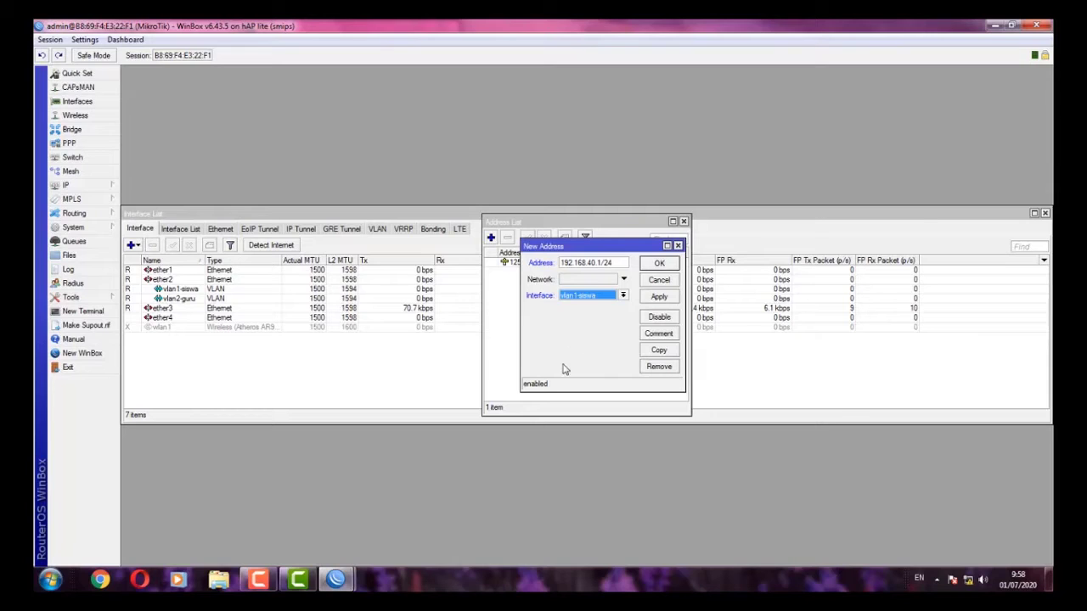
{"action": "left_click", "coordinate": [659, 299]}
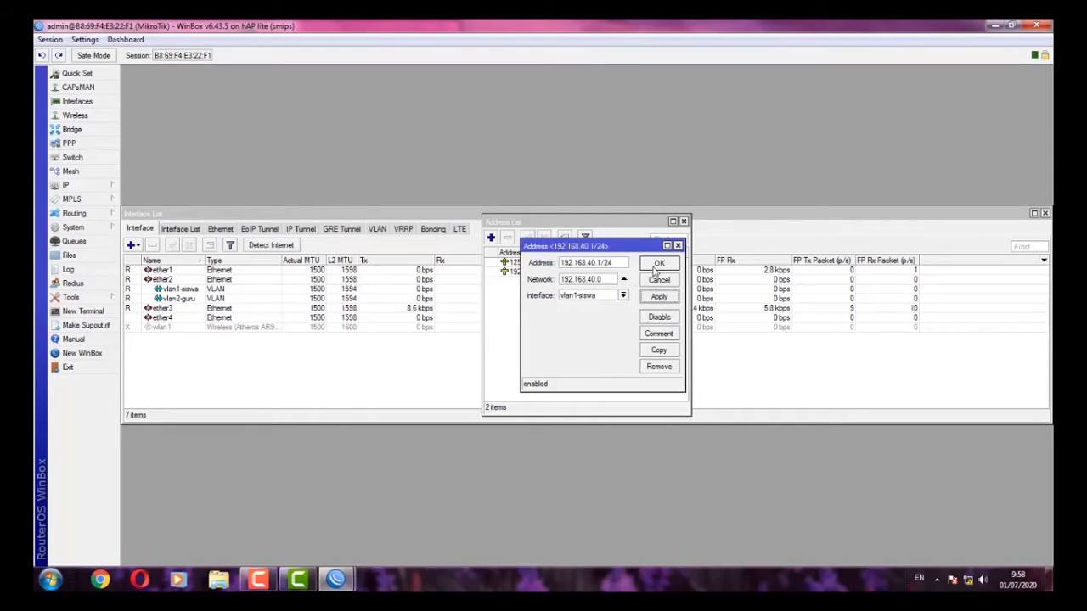
{"action": "left_click", "coordinate": [662, 263]}
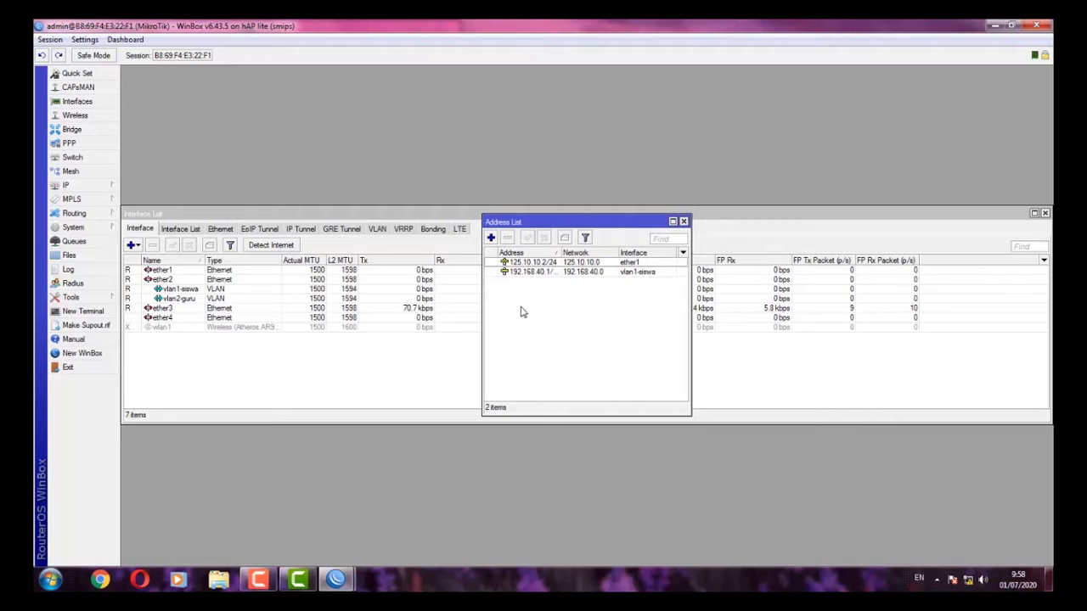
- Add address 192.168.60.1/24 on vlan2-guru
{"action": "left_click", "coordinate": [491, 238]}
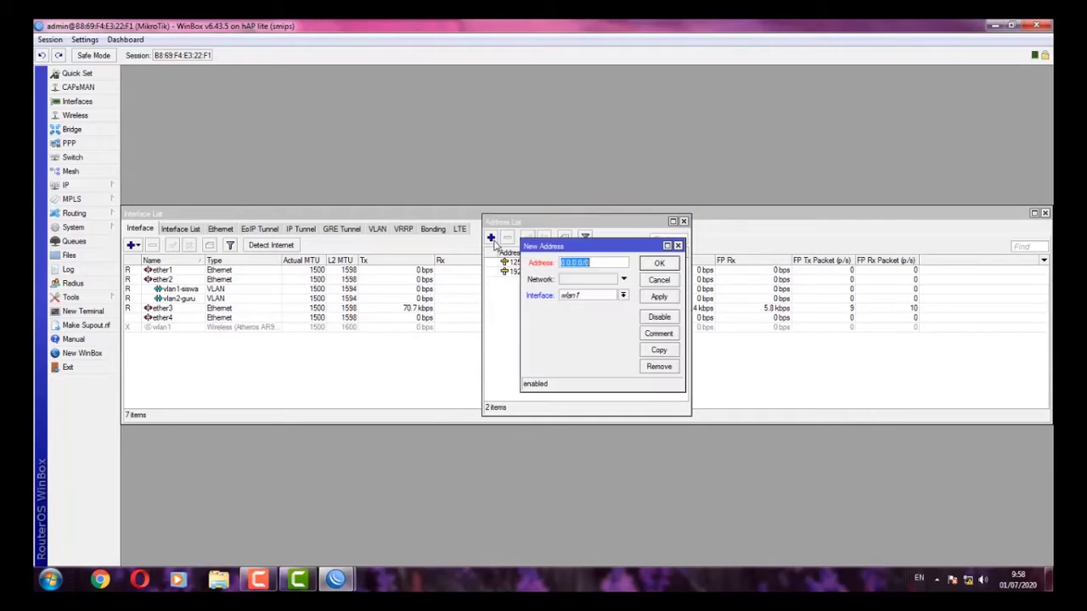
{"action": "type", "text": "2.168.60.1"}
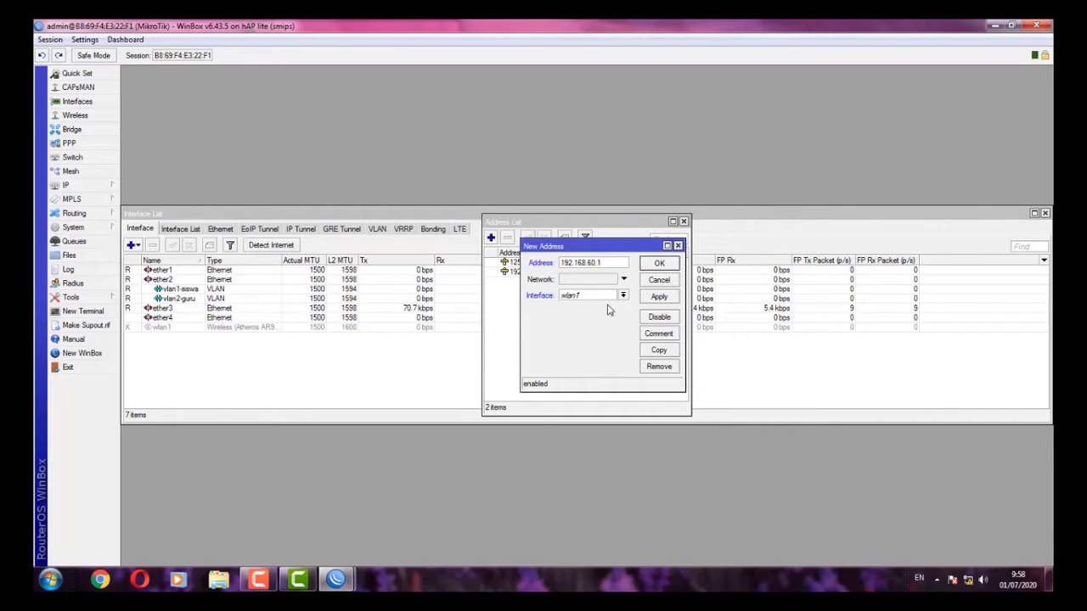
{"action": "type", "text": "/24"}
{"action": "left_click", "coordinate": [584, 299]}
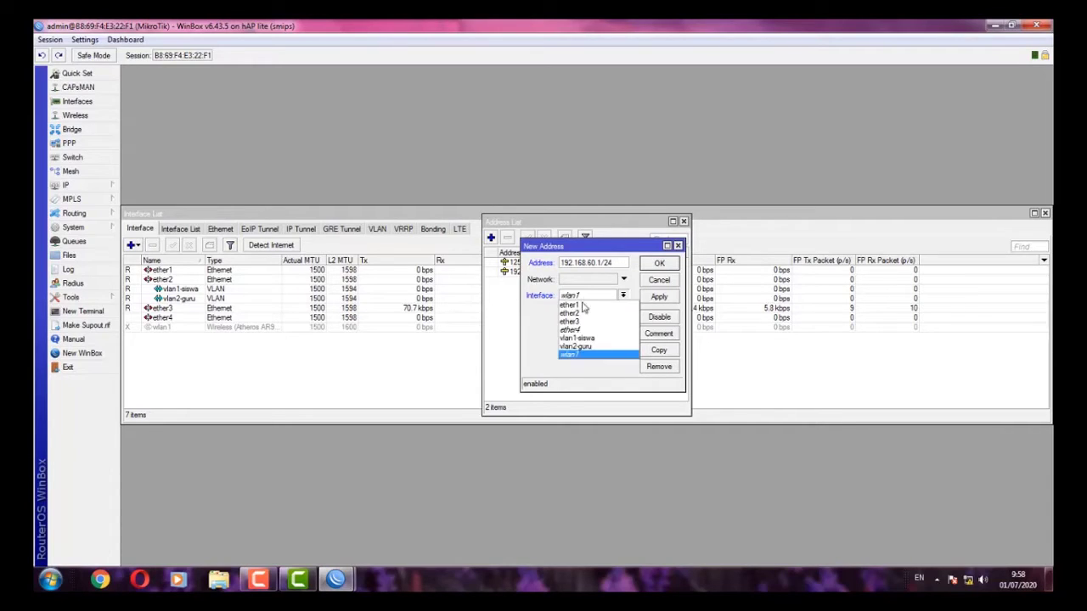
{"action": "left_click", "coordinate": [597, 348]}
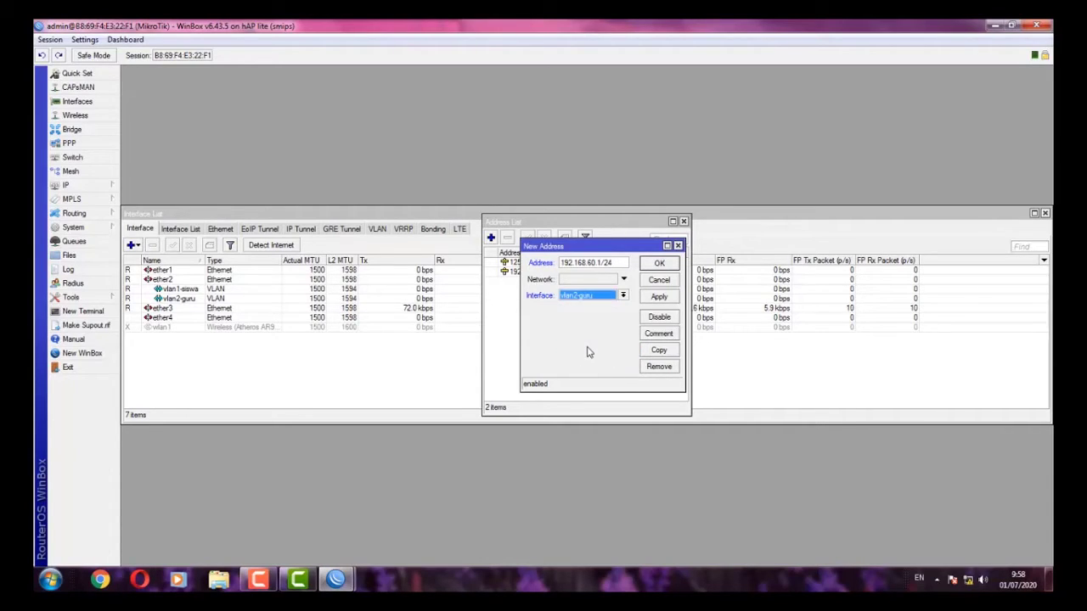
{"action": "left_click", "coordinate": [660, 297]}
{"action": "left_click", "coordinate": [658, 264]}
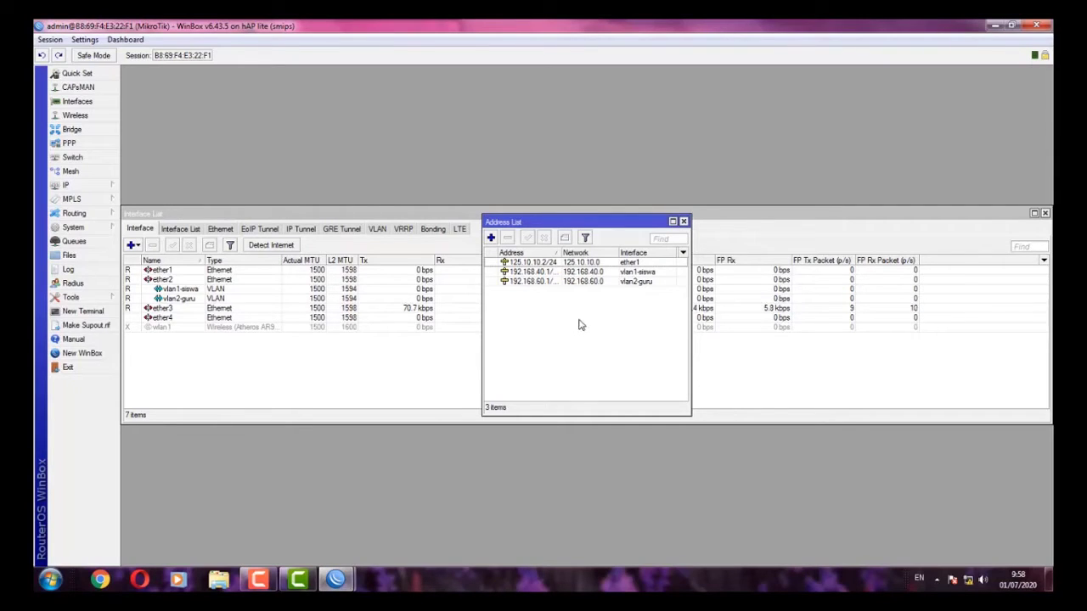
- Add address 192.168.20.1/24 on wlan1
{"action": "left_click", "coordinate": [491, 238]}
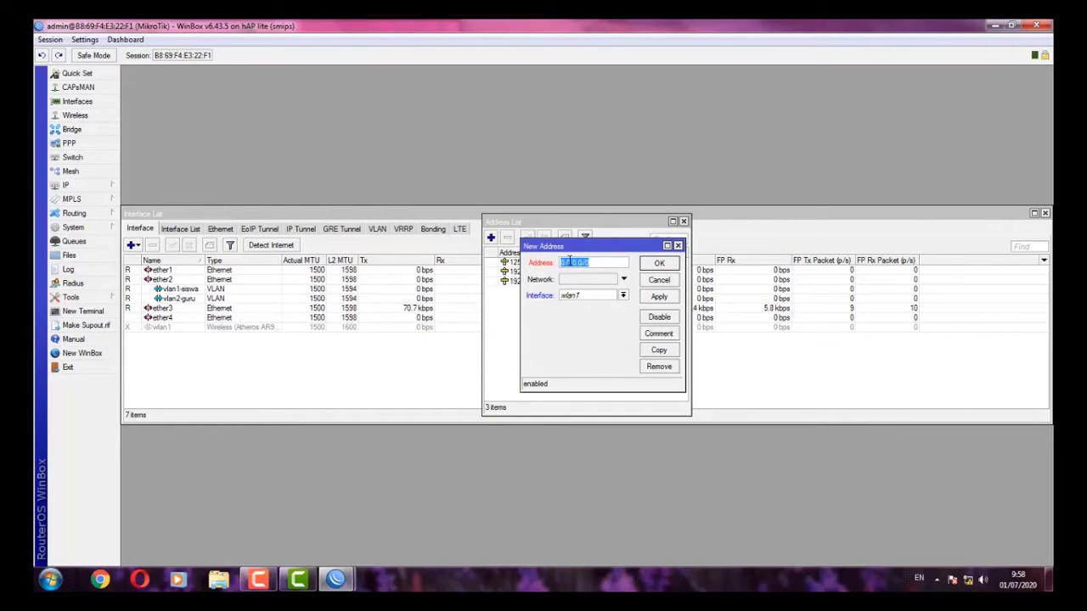
{"action": "type", "text": "192.168.20.1/24"}
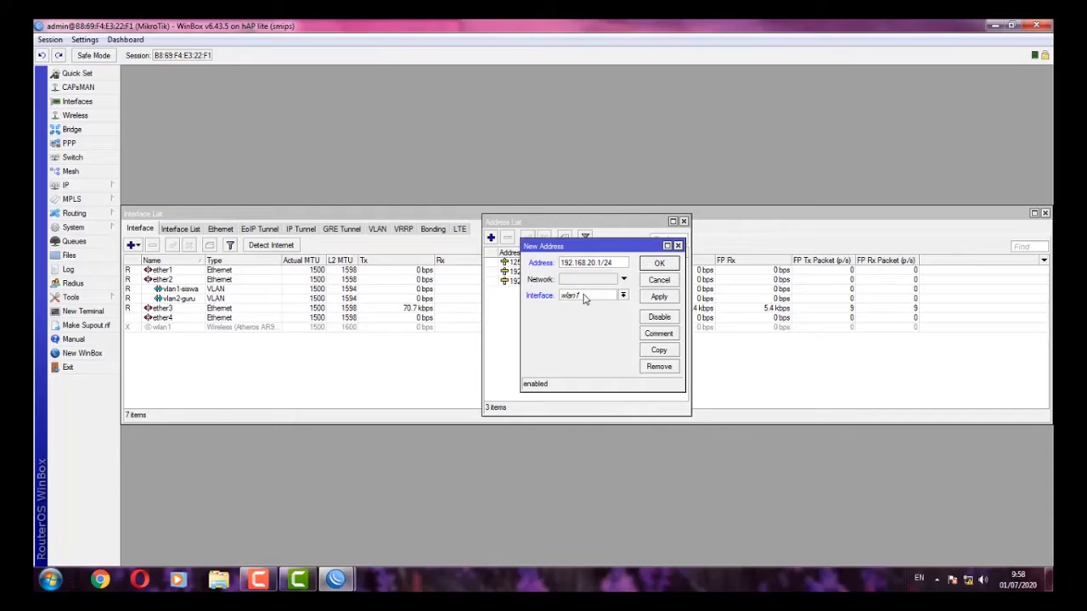
{"action": "left_click", "coordinate": [586, 296]}
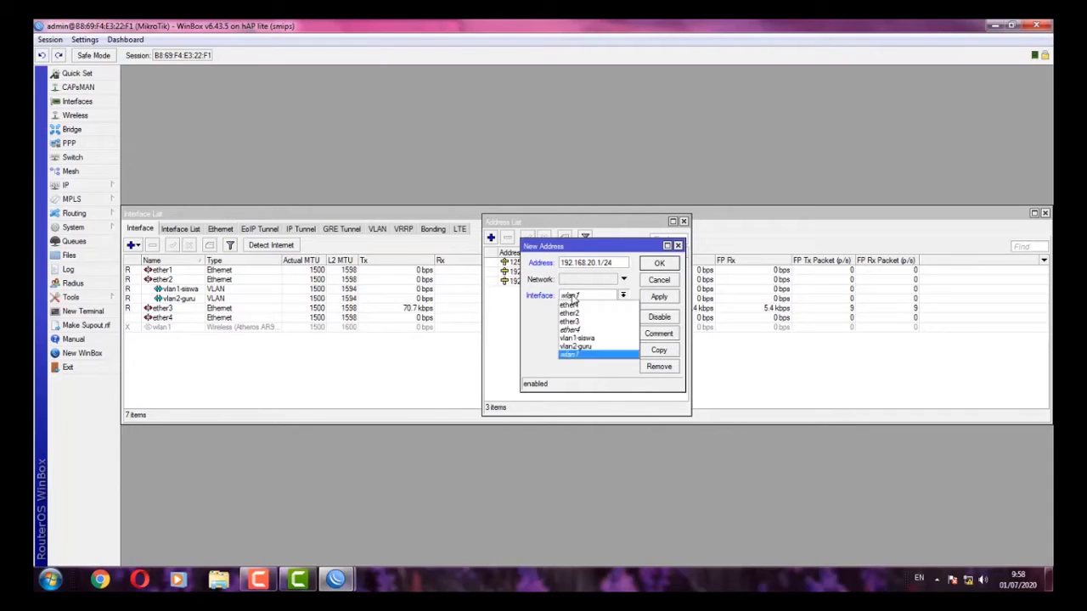
{"action": "left_click", "coordinate": [571, 356]}
{"action": "left_click", "coordinate": [652, 299]}
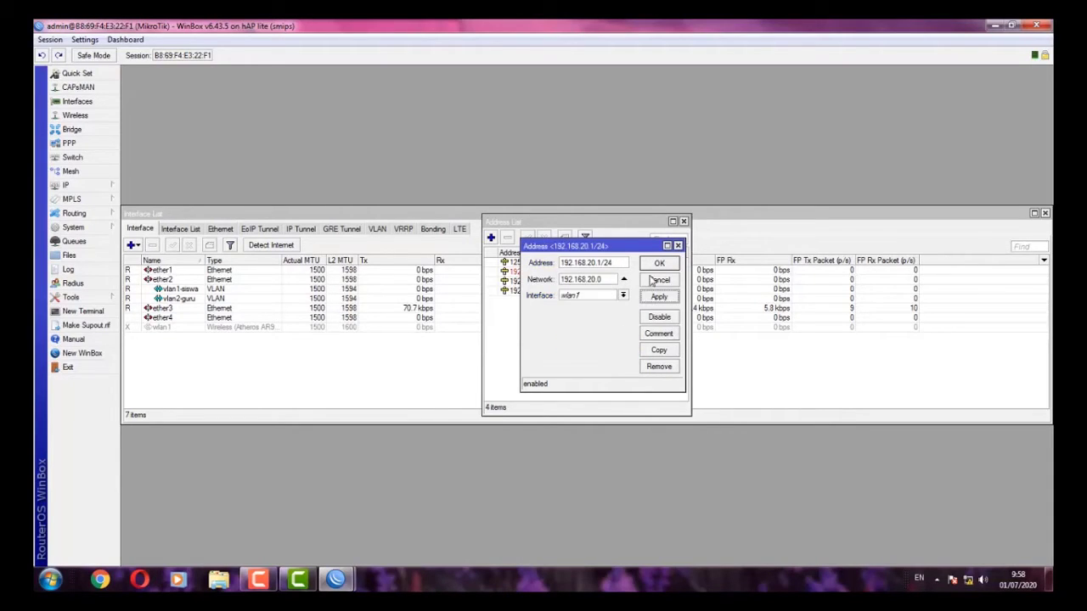
{"action": "left_click", "coordinate": [656, 265]}
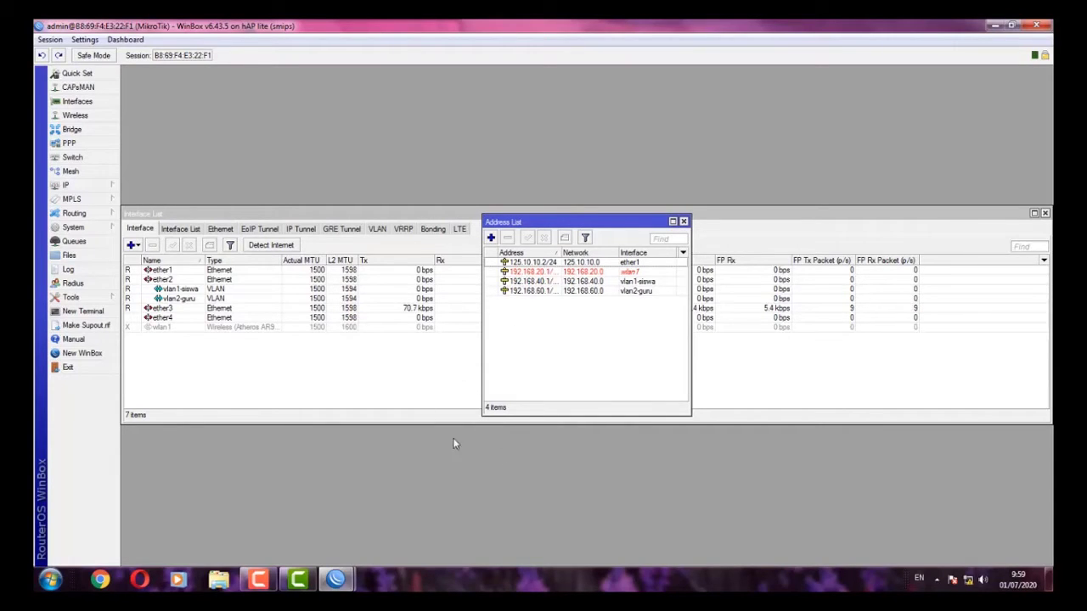
{"action": "left_click", "coordinate": [77, 185]}
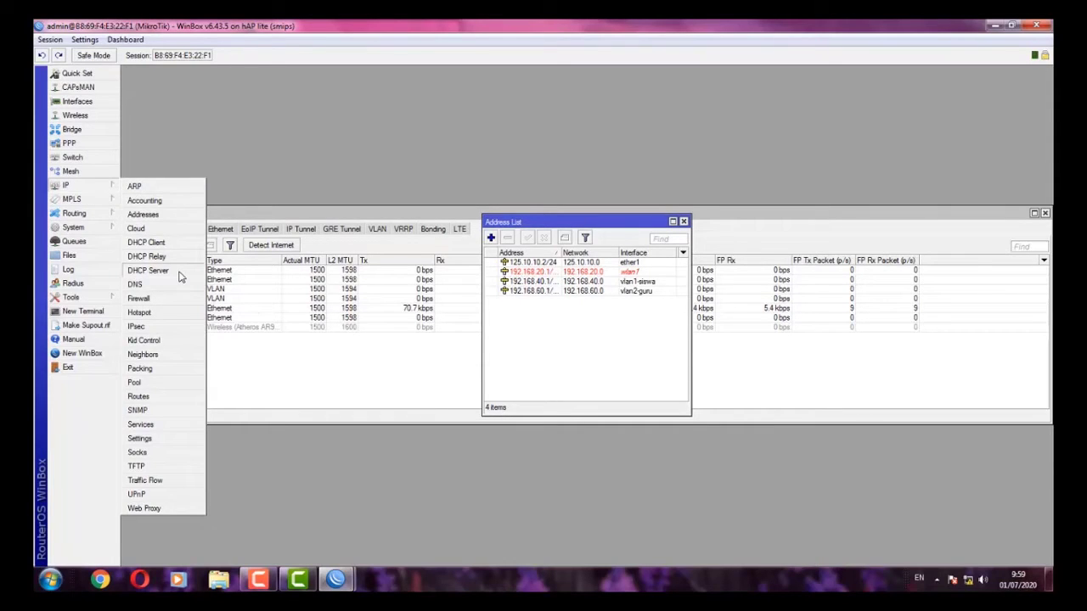
- Start DHCP Setup on vlan1-siswa, accepting network 192.168.40.0/24 and gateway 192.168.40.1
{"action": "left_click", "coordinate": [149, 270]}
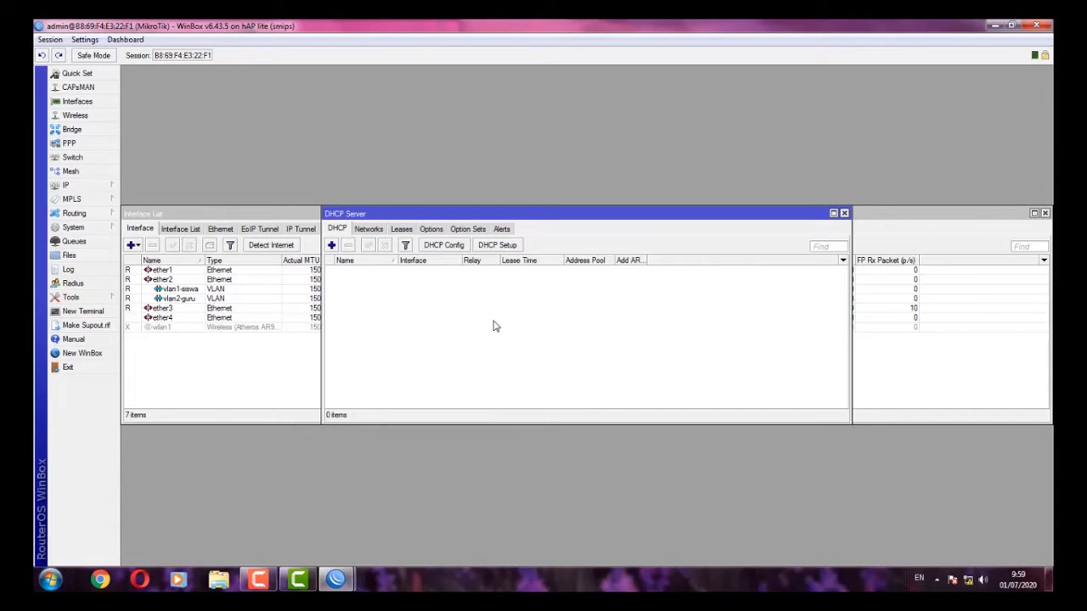
{"action": "left_click", "coordinate": [497, 246]}
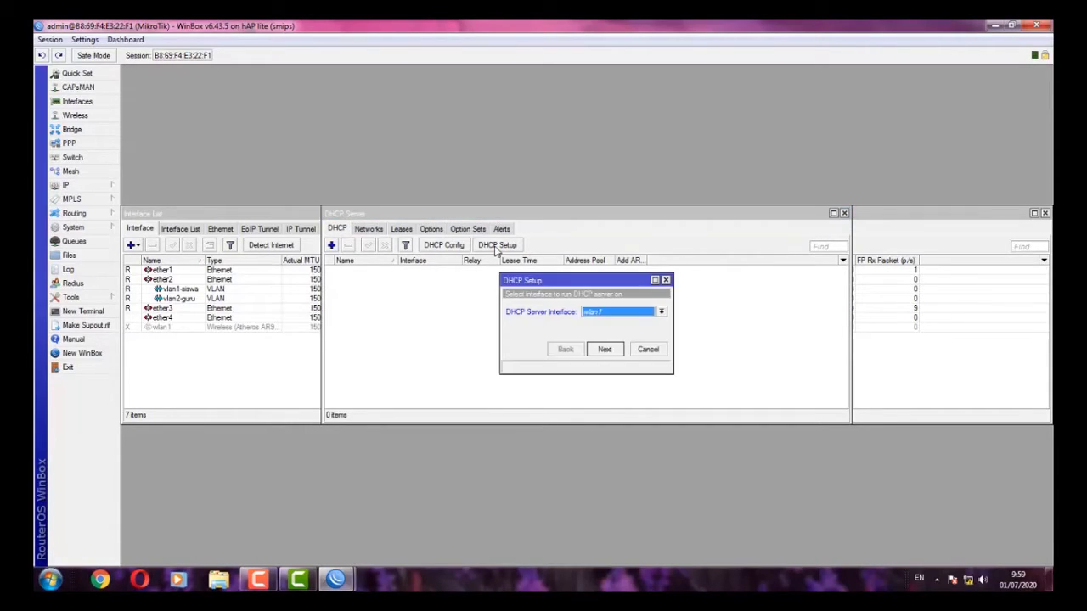
{"action": "left_click", "coordinate": [604, 319]}
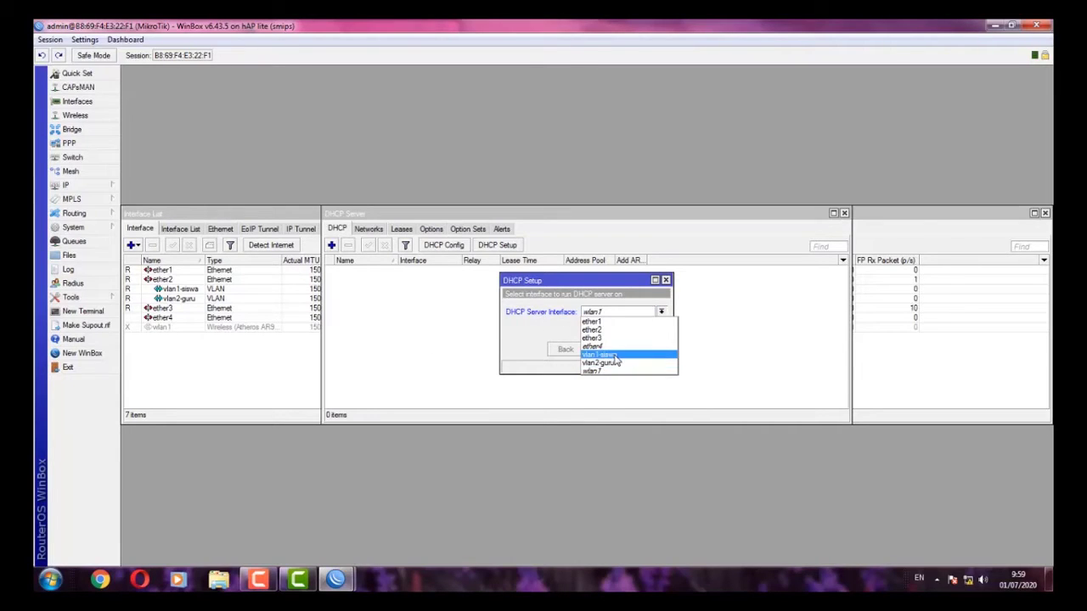
{"action": "left_click", "coordinate": [614, 355]}
{"action": "left_click", "coordinate": [605, 350]}
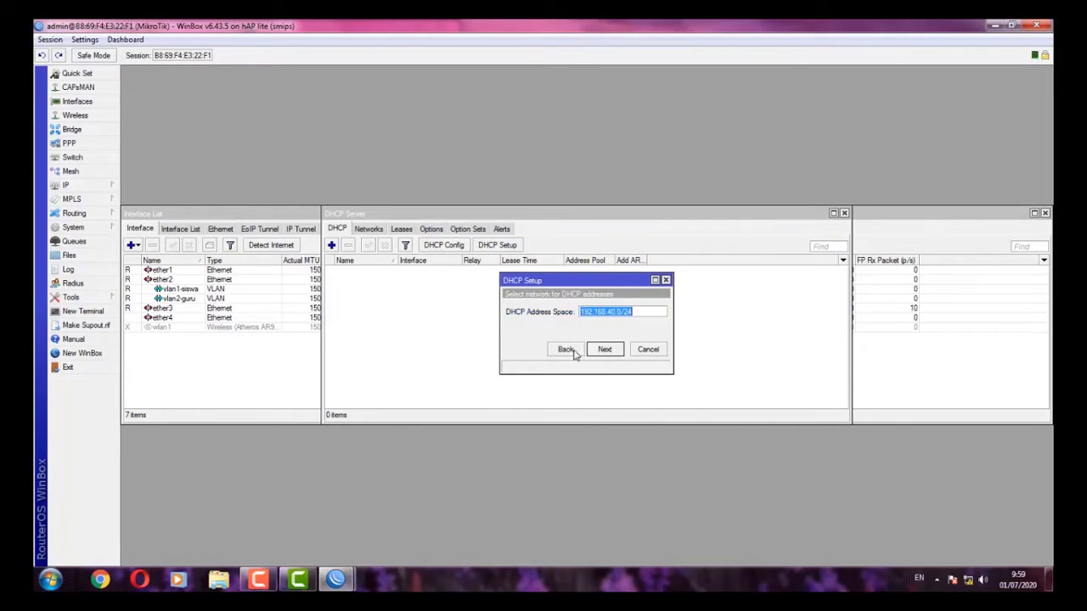
{"action": "left_click_drag", "start_coordinate": [673, 333], "coordinate": [788, 327]}
{"action": "left_click", "coordinate": [731, 348]}
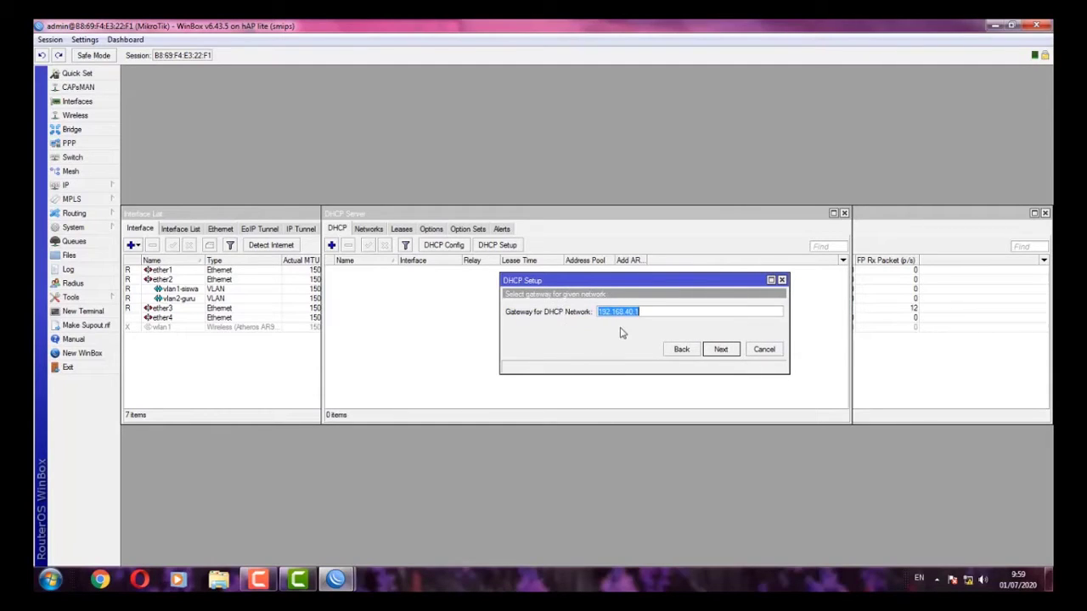
{"action": "left_click", "coordinate": [720, 349]}
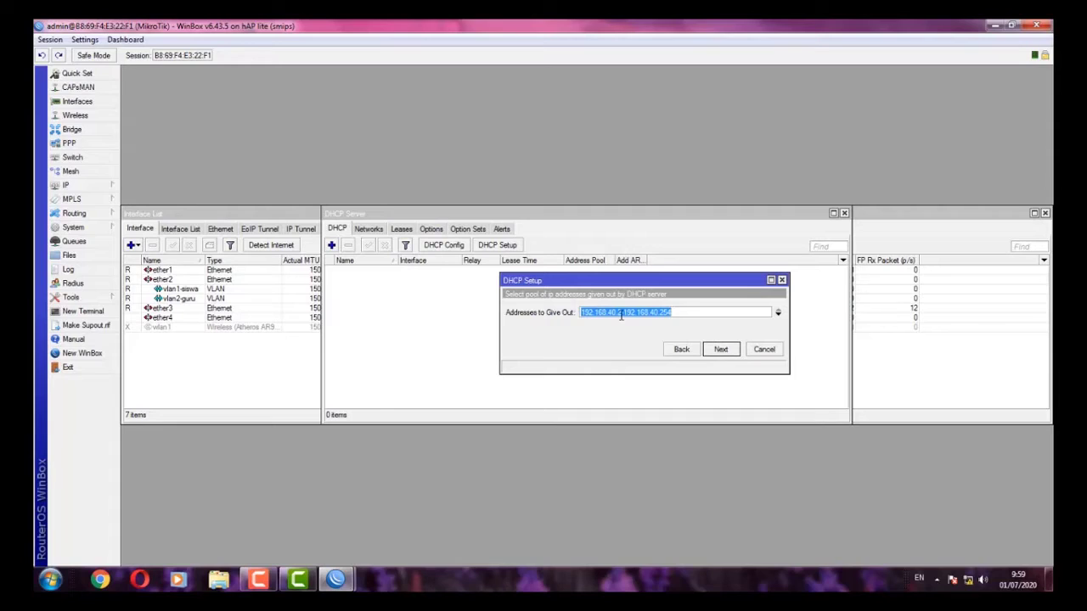
- Set the pool to 192.168.40.10–192.168.40.50, keep DNS and 00:10:00 lease, and finish
{"action": "left_click", "coordinate": [620, 313]}
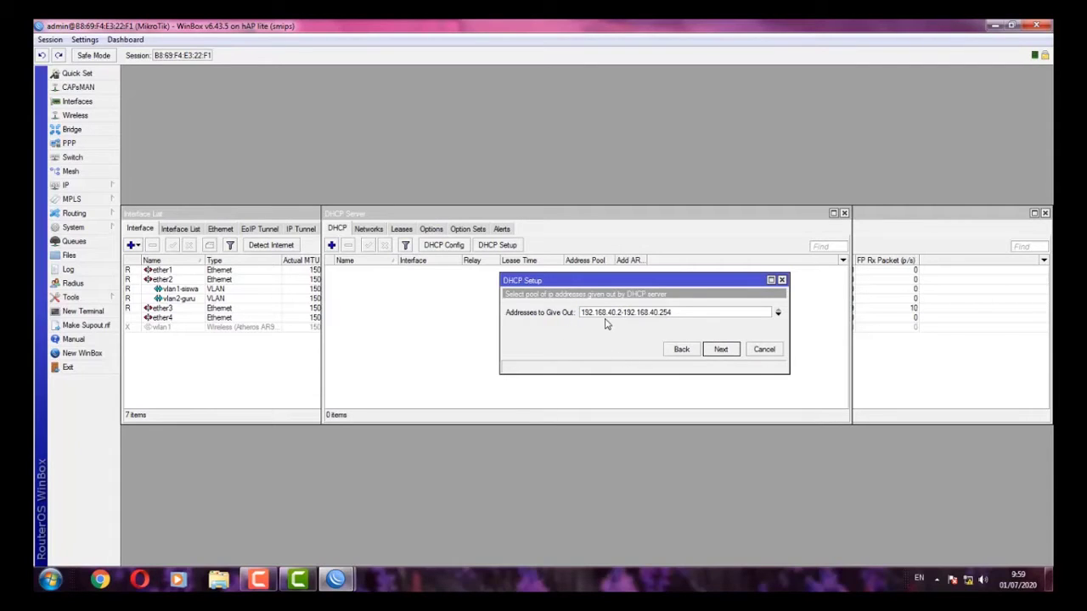
{"action": "key", "text": "BackSpace"}
{"action": "type", "text": "10"}
{"action": "left_click", "coordinate": [718, 349]}
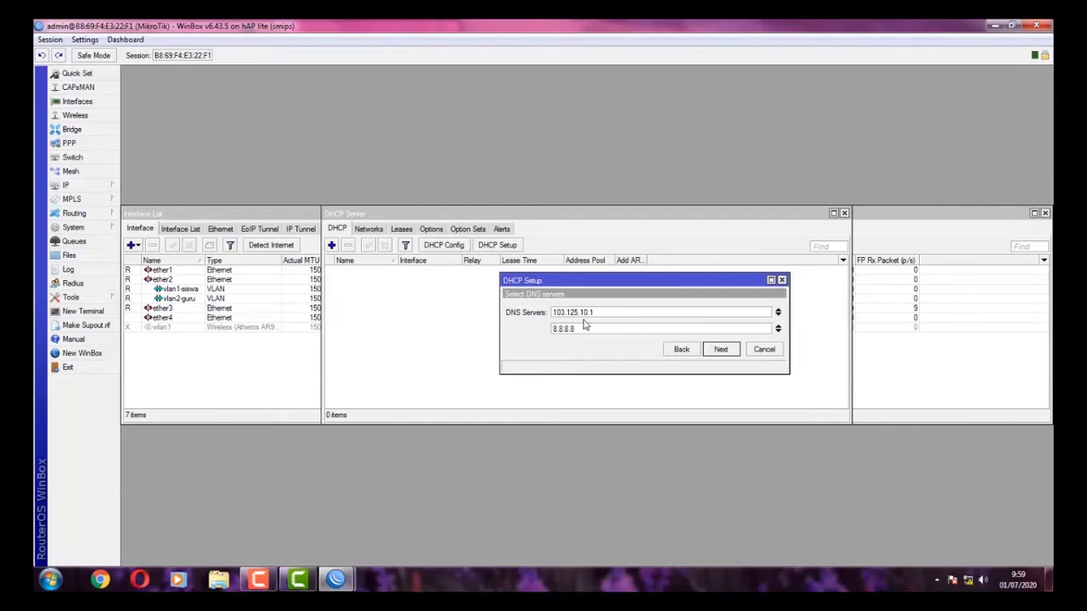
{"action": "left_click", "coordinate": [716, 349]}
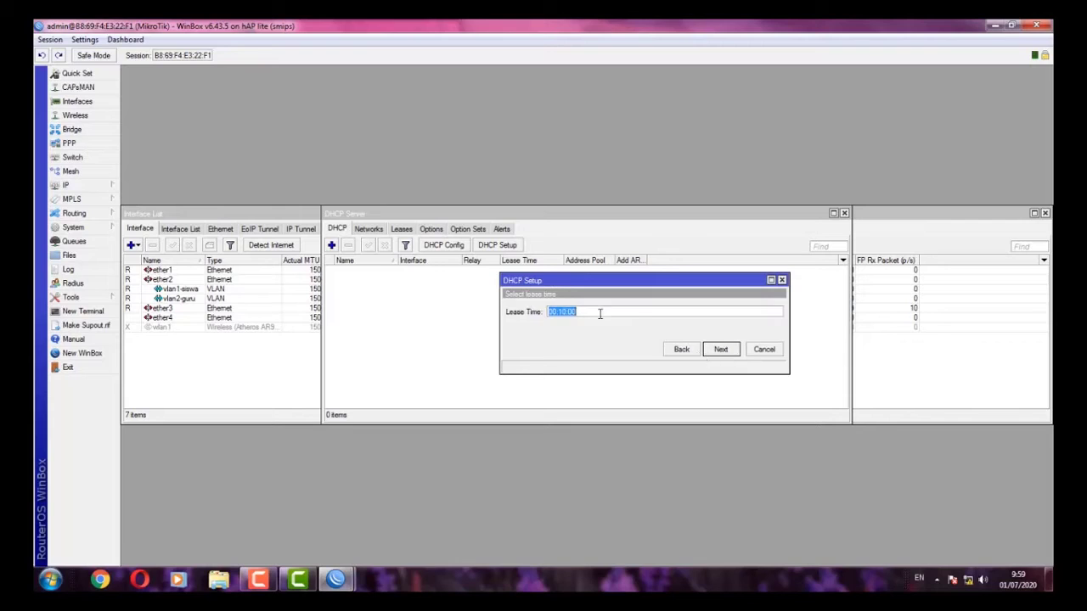
{"action": "left_click", "coordinate": [721, 349]}
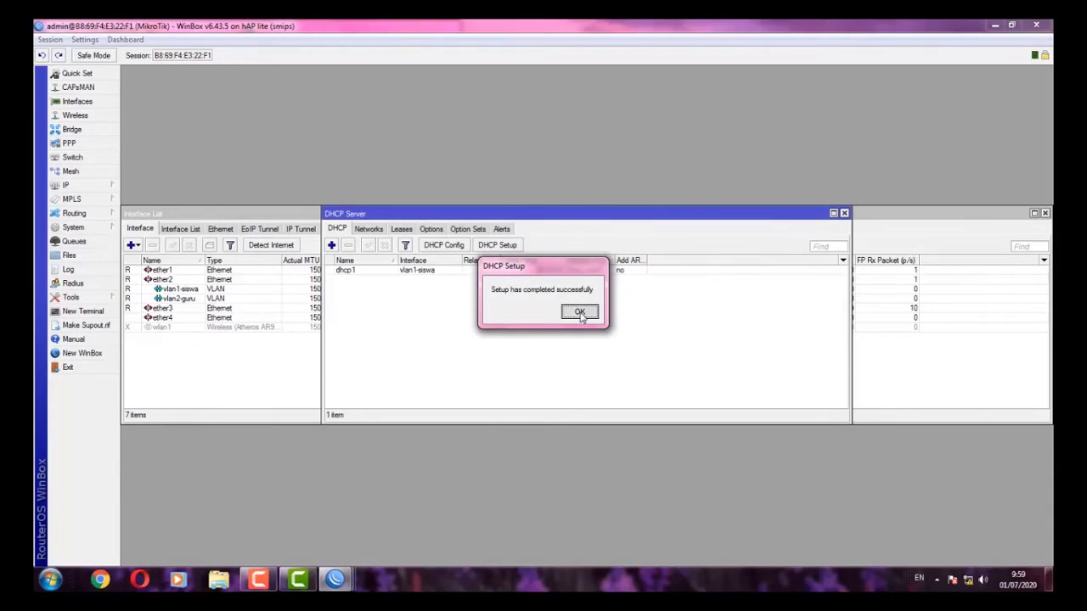
{"action": "left_click", "coordinate": [579, 313]}
- Start DHCP Setup on vlan2-guru, accepting network 192.168.60.0/24 and gateway 192.168.60.1
{"action": "left_click", "coordinate": [506, 247]}
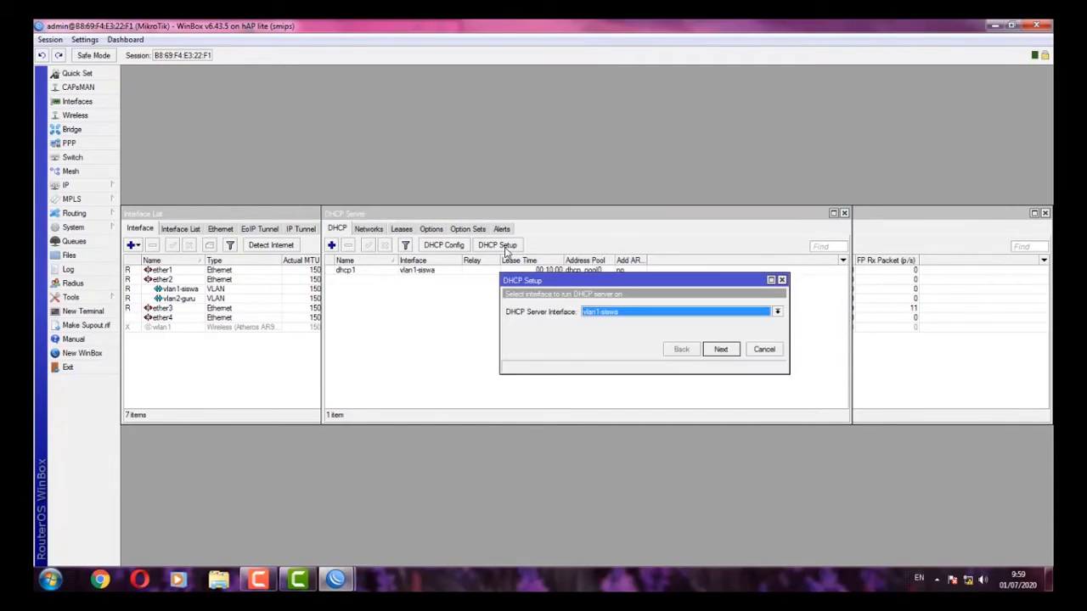
{"action": "left_click", "coordinate": [606, 311]}
{"action": "left_click", "coordinate": [615, 362]}
{"action": "left_click", "coordinate": [715, 350]}
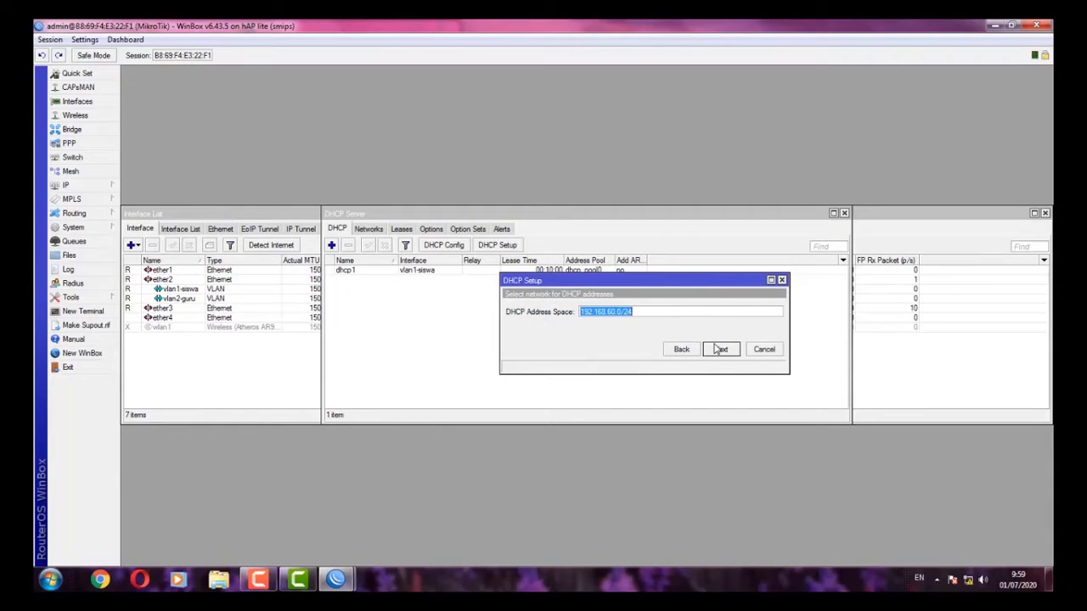
{"action": "left_click", "coordinate": [716, 351]}
{"action": "left_click", "coordinate": [709, 347]}
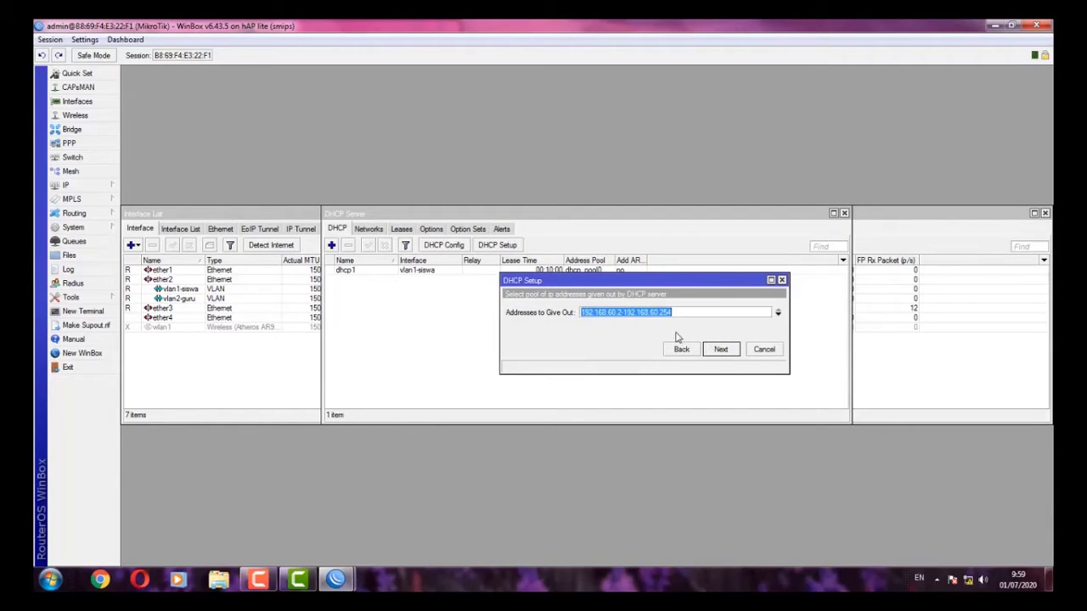
- Start the pool at 192.168.60.10 and accept the default DNS and the 00:10:00 lease
{"action": "left_click", "coordinate": [619, 316]}
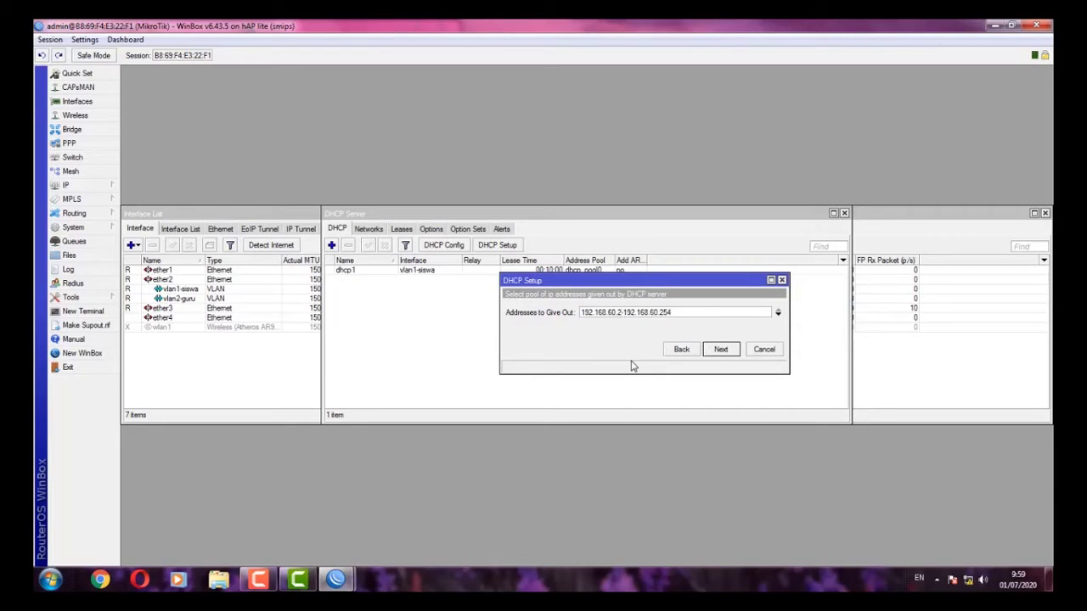
{"action": "key", "text": "BackSpace"}
{"action": "type", "text": "10"}
{"action": "left_click", "coordinate": [735, 352]}
{"action": "left_click", "coordinate": [718, 351]}
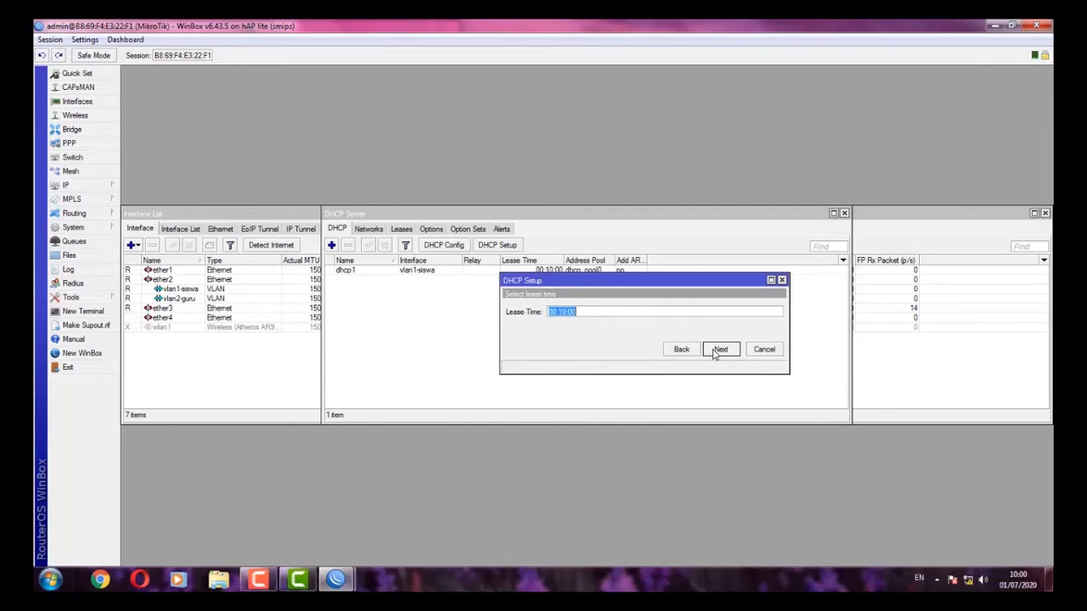
{"action": "left_click", "coordinate": [717, 349]}
{"action": "left_click", "coordinate": [580, 313]}
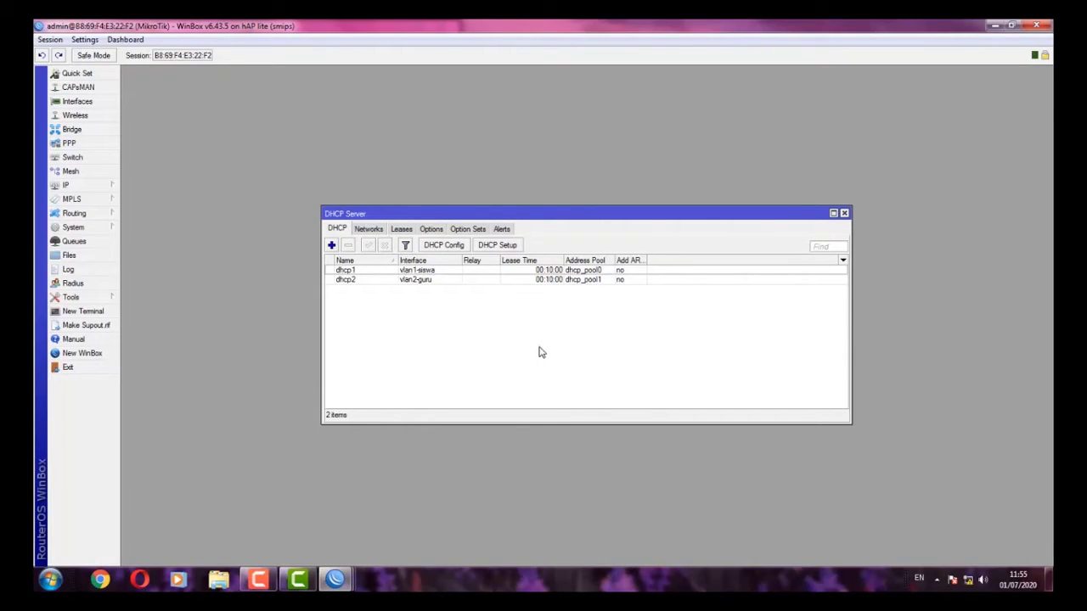
- Start DHCP Setup on wlan1, accepting network 192.168.20.0/24 and gateway 192.168.20.1
{"action": "left_click", "coordinate": [507, 247]}
{"action": "left_click", "coordinate": [612, 313]}
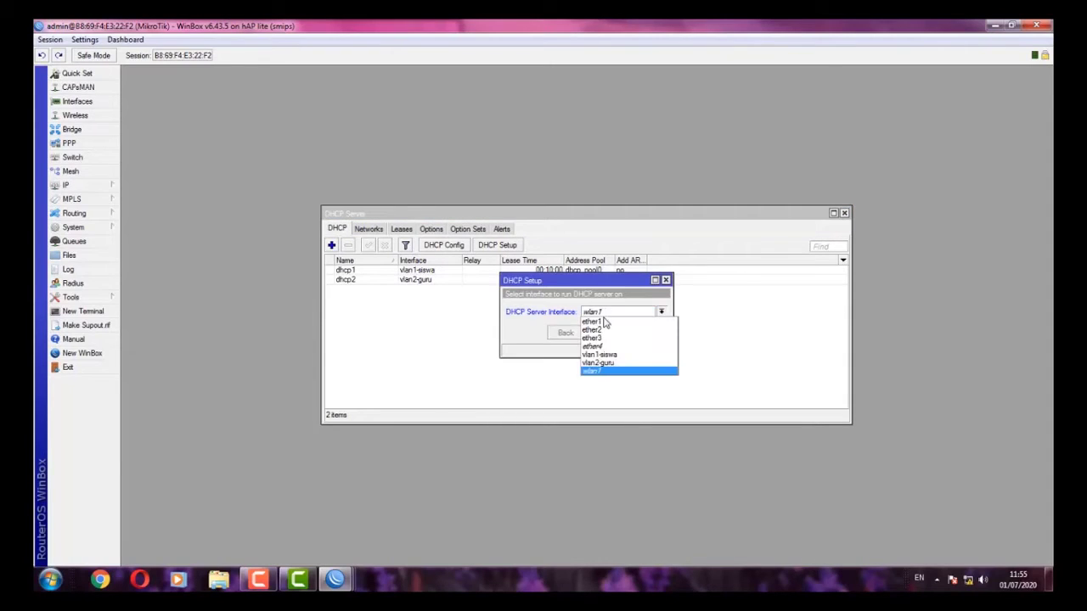
{"action": "left_click", "coordinate": [594, 372]}
{"action": "left_click", "coordinate": [604, 333]}
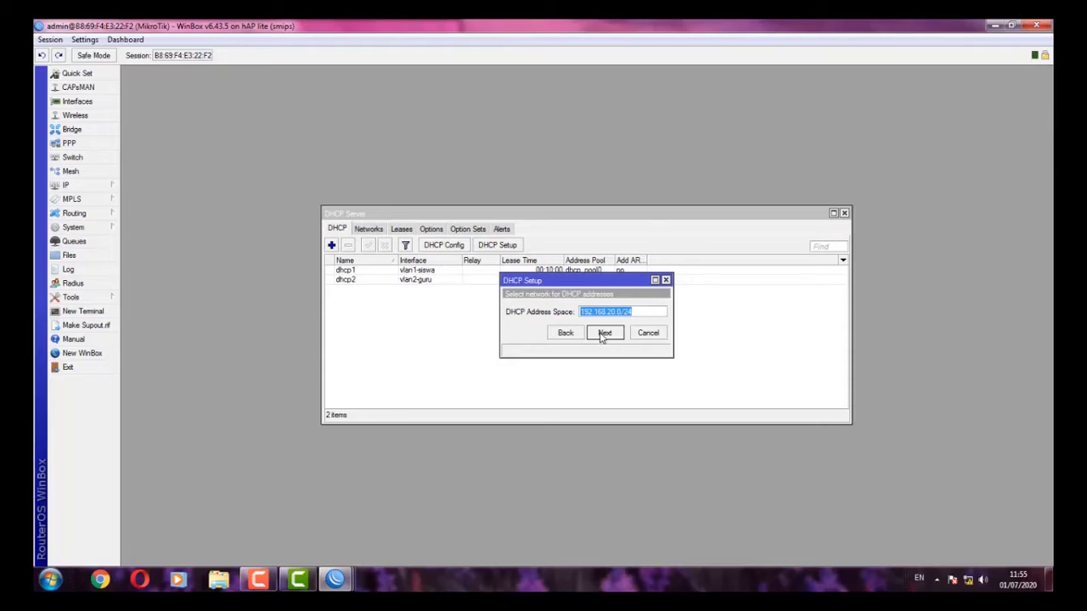
{"action": "left_click", "coordinate": [604, 333]}
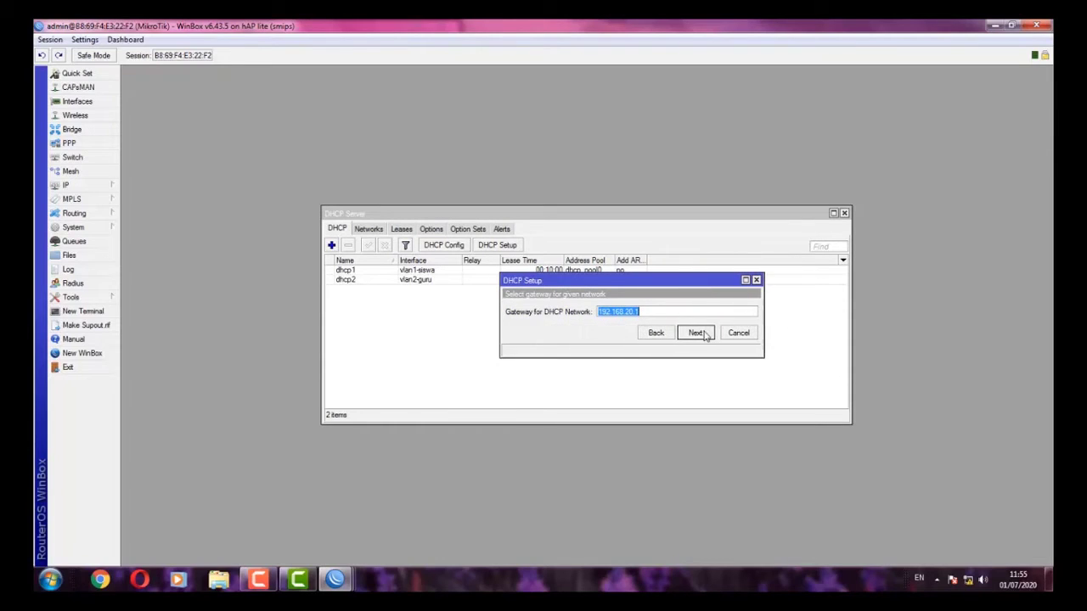
{"action": "left_click", "coordinate": [696, 333]}
- Start the pool at 192.168.20.10, keep DNS 103.125.10.1 and 8.8.8.8, and select dhcp3
{"action": "left_click", "coordinate": [620, 314]}
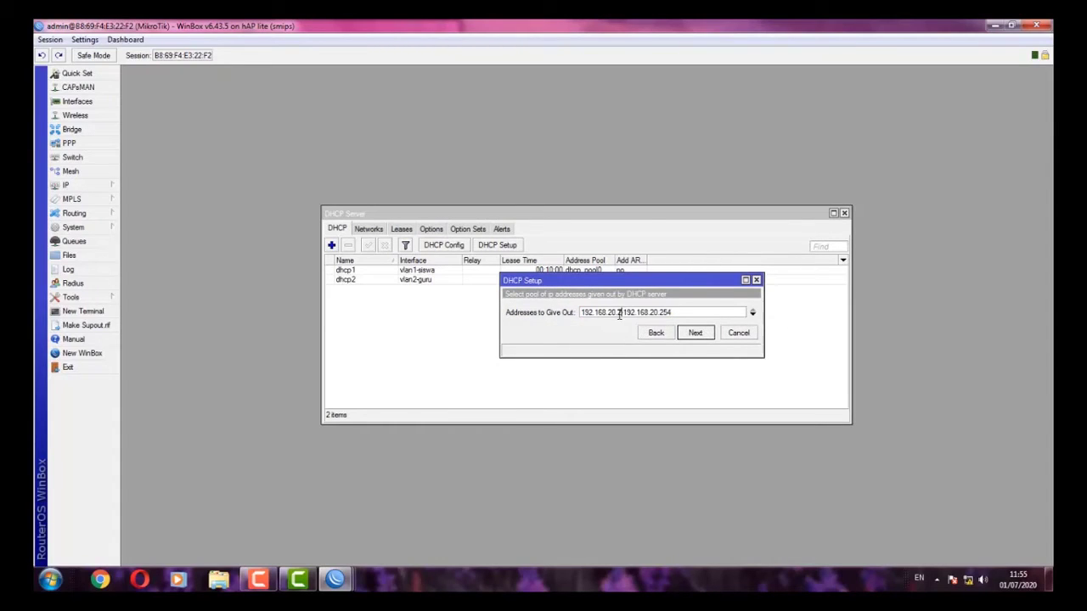
{"action": "key", "text": "BackSpace"}
{"action": "type", "text": "10"}
{"action": "left_click", "coordinate": [710, 335]}
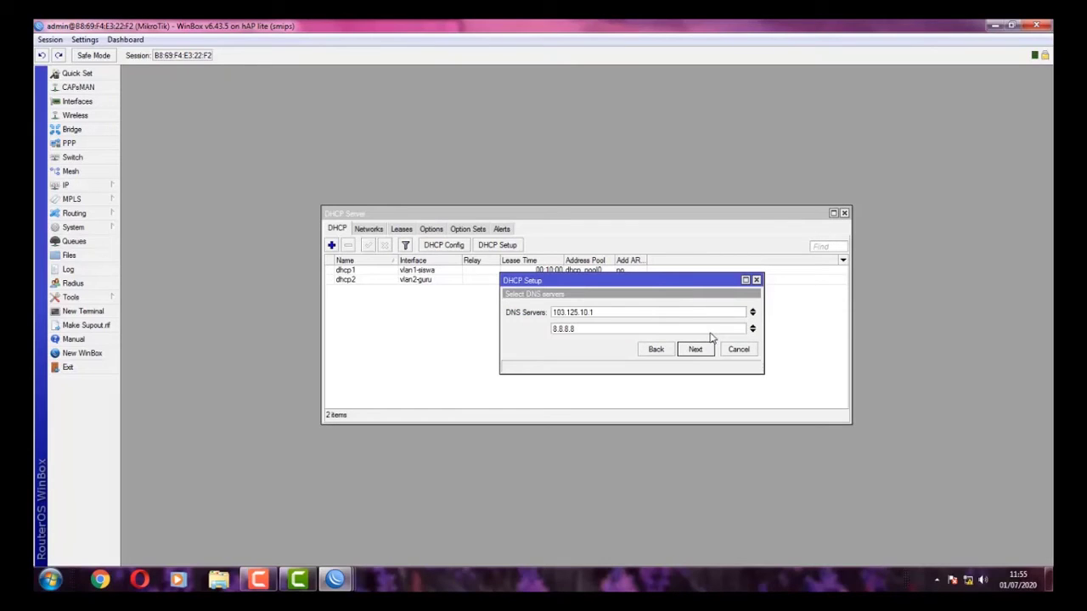
{"action": "left_click", "coordinate": [700, 348]}
{"action": "left_click", "coordinate": [699, 349]}
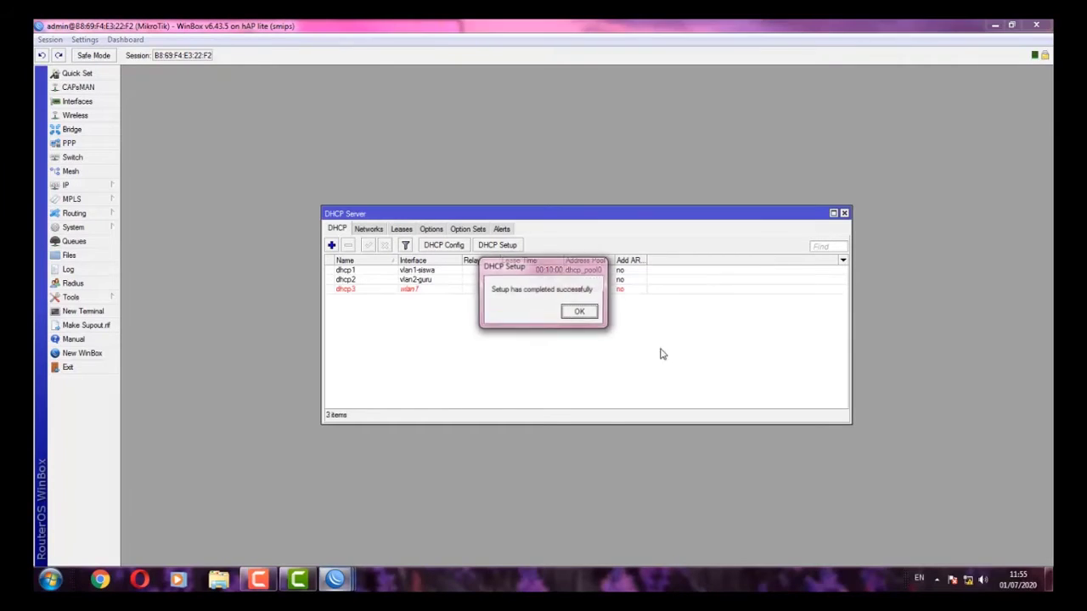
{"action": "left_click", "coordinate": [583, 313]}
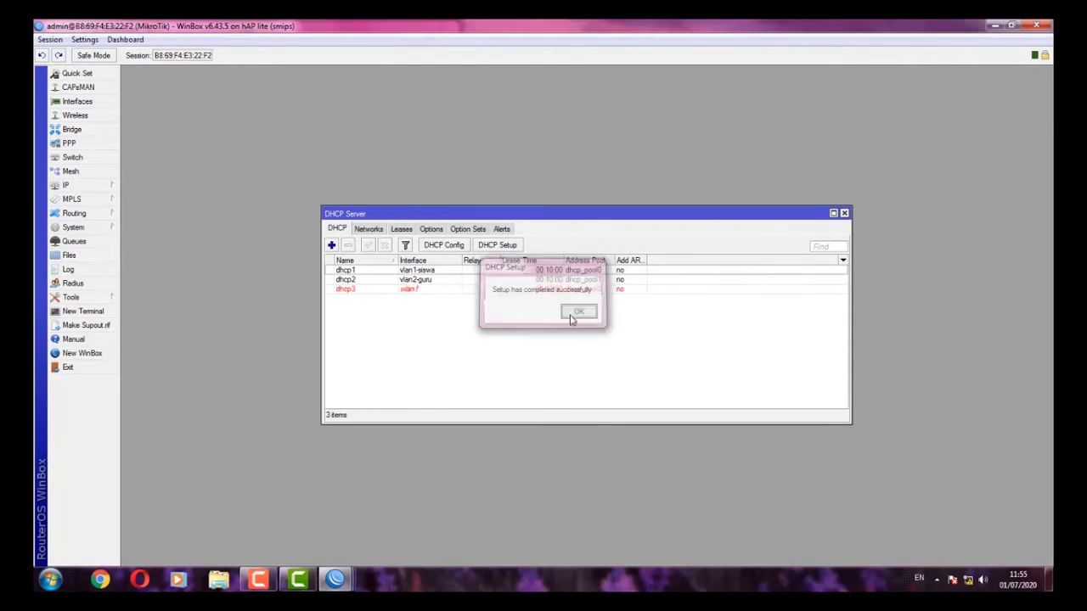
{"action": "left_click", "coordinate": [413, 291]}
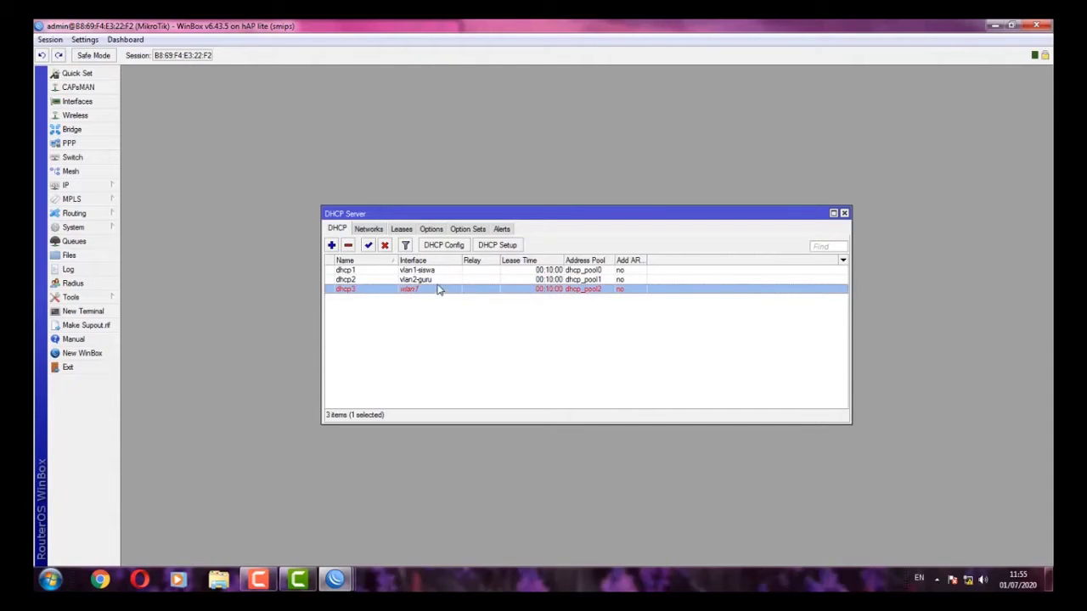
- Open the IP > Hotspot window and shift it slightly left
{"action": "left_click", "coordinate": [425, 332]}
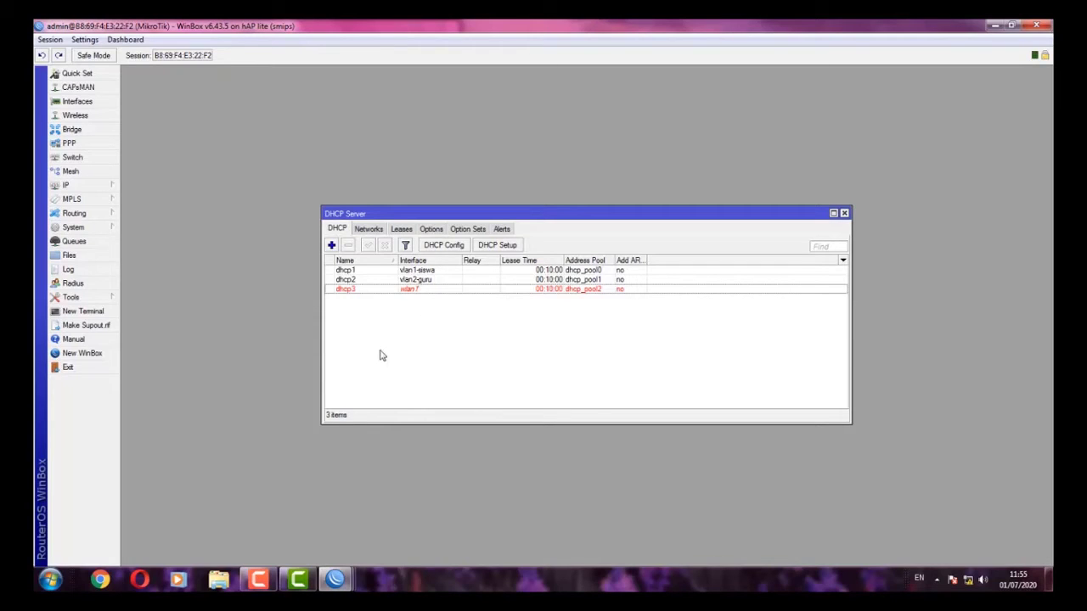
{"action": "left_click", "coordinate": [113, 184]}
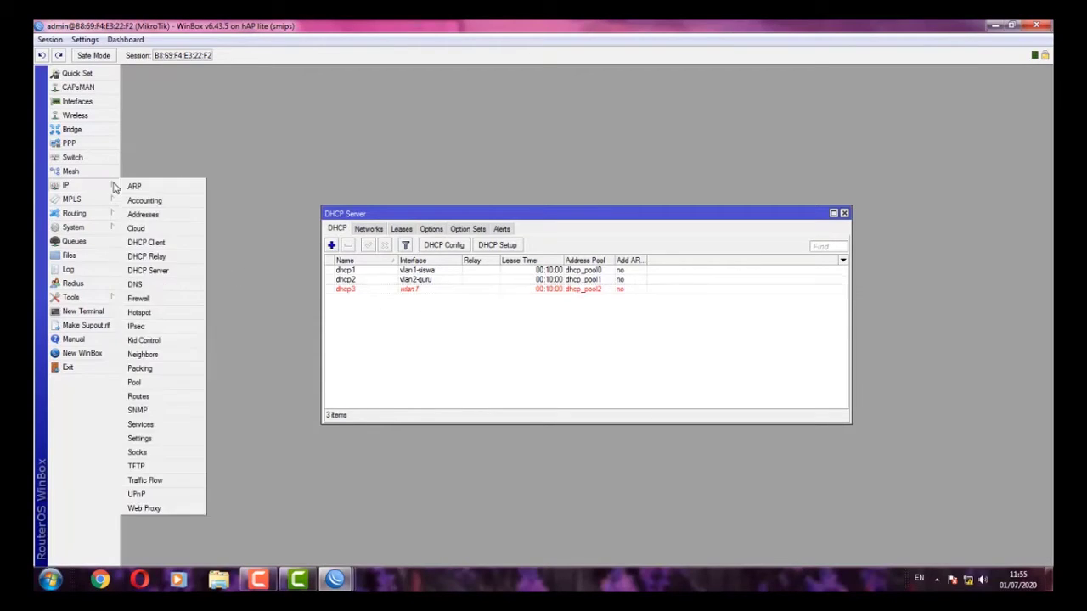
{"action": "left_click", "coordinate": [158, 319]}
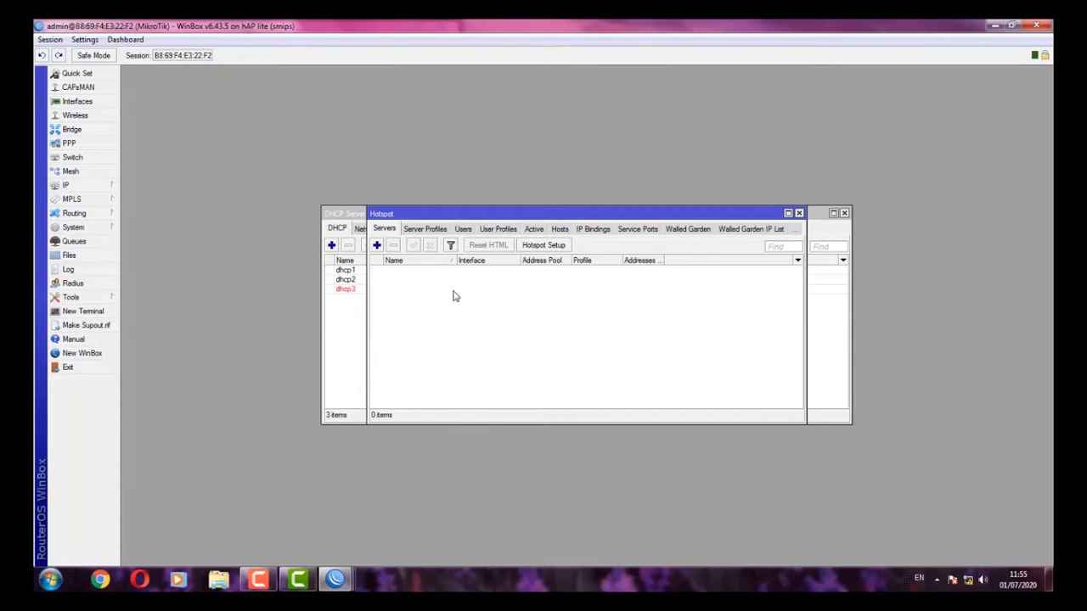
{"action": "left_click_drag", "start_coordinate": [403, 214], "coordinate": [388, 217]}
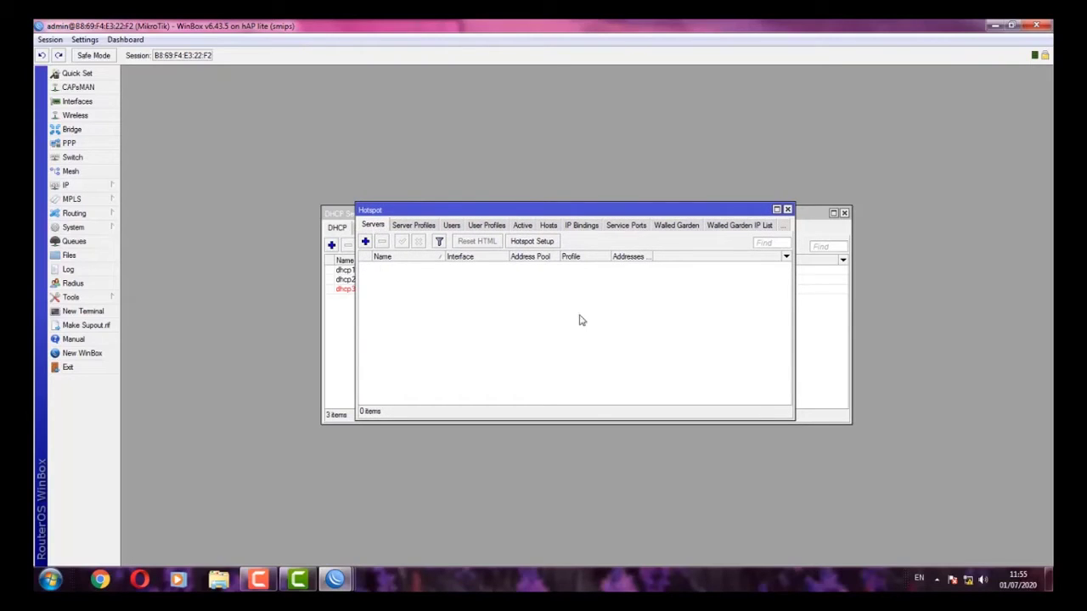
- Start Hotspot Setup on wlan1 with local address 192.168.20.1/24 and the default address pool
{"action": "left_click", "coordinate": [550, 243]}
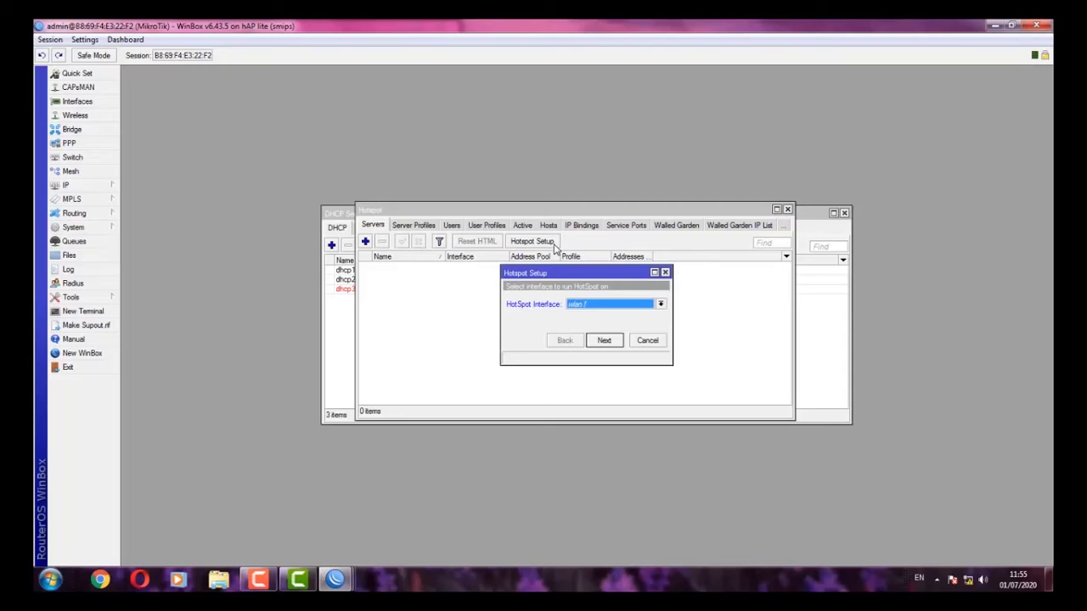
{"action": "left_click", "coordinate": [575, 307]}
{"action": "left_click", "coordinate": [575, 310]}
{"action": "left_click", "coordinate": [603, 341]}
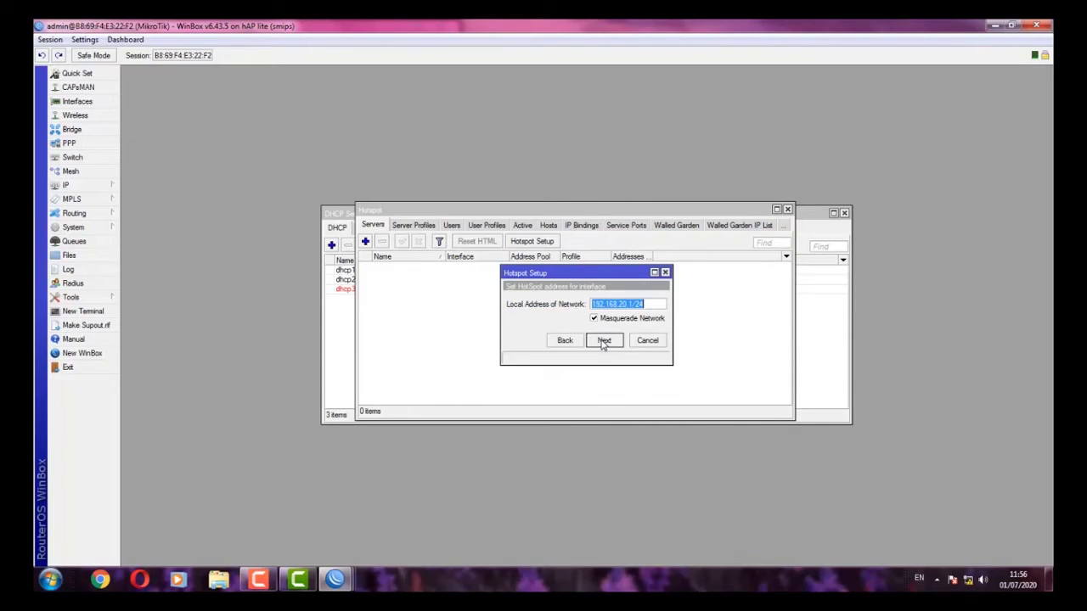
{"action": "left_click", "coordinate": [603, 340]}
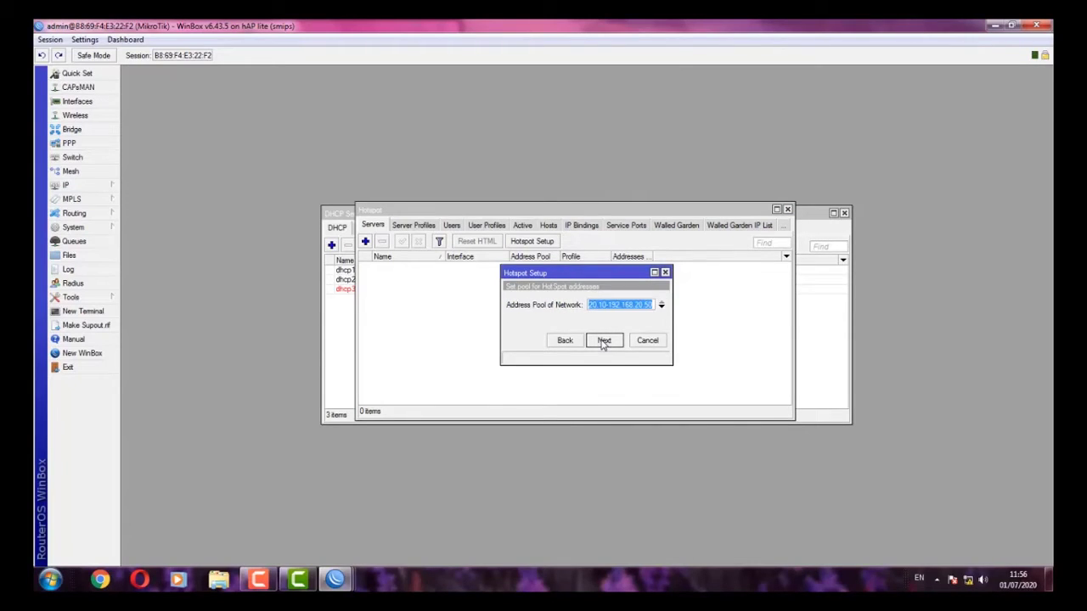
{"action": "left_click", "coordinate": [603, 341]}
- Skip the certificate, keep SMTP 0.0.0.0 and DNS servers, and use DNS name portalsmk.sch.id
{"action": "left_click", "coordinate": [603, 341]}
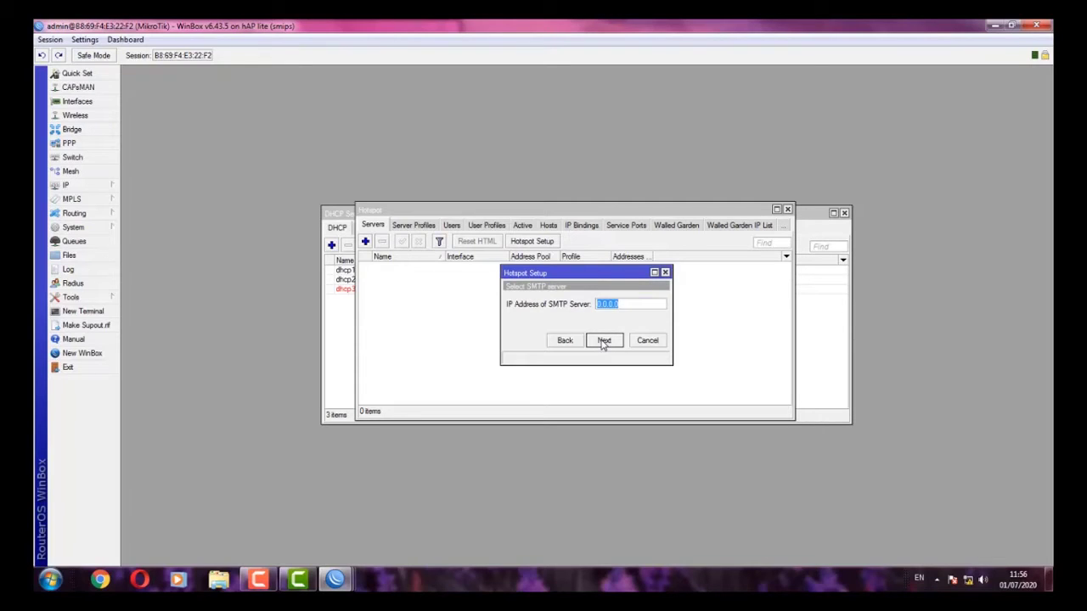
{"action": "left_click", "coordinate": [603, 341]}
{"action": "left_click", "coordinate": [603, 341]}
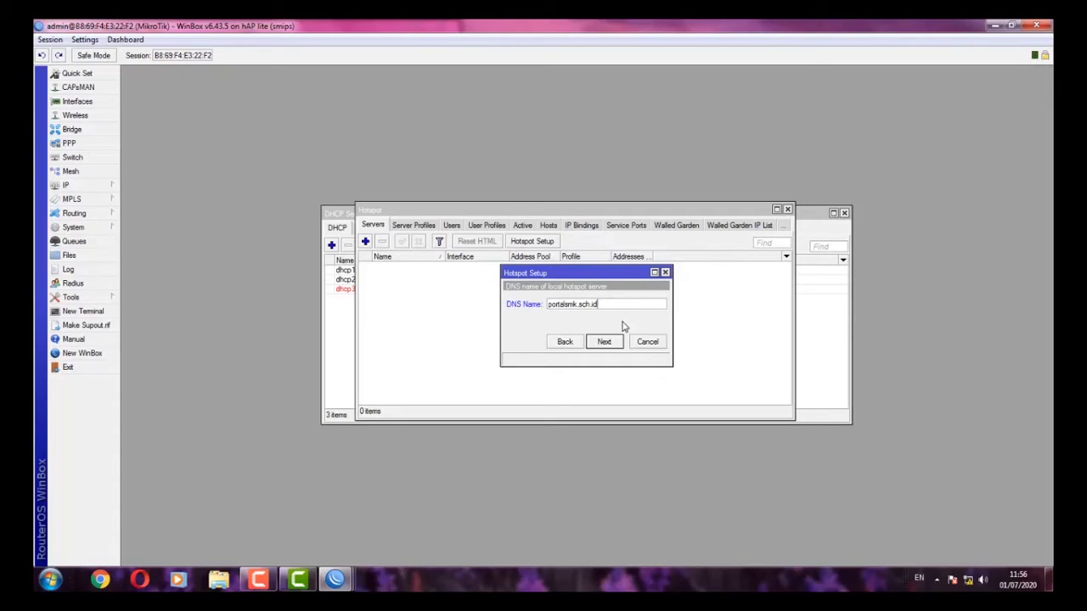
{"action": "left_click", "coordinate": [604, 341]}
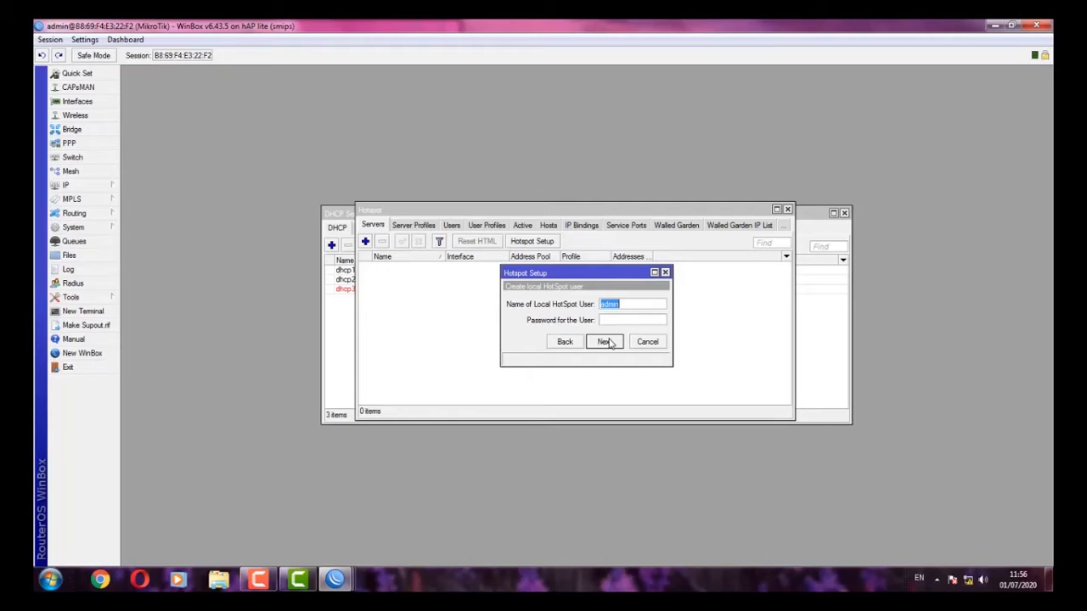
{"action": "left_click", "coordinate": [605, 343]}
{"action": "left_click", "coordinate": [575, 313]}
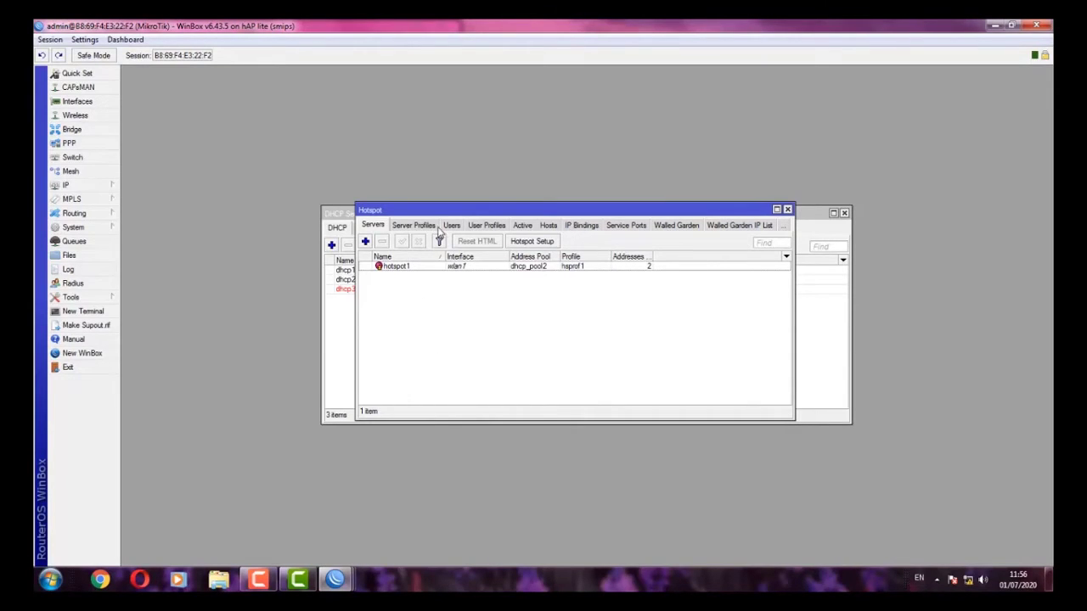
- Create user profile kepalasekolah with 5 shared users and a 512K/512K rate limit
{"action": "left_click", "coordinate": [491, 226]}
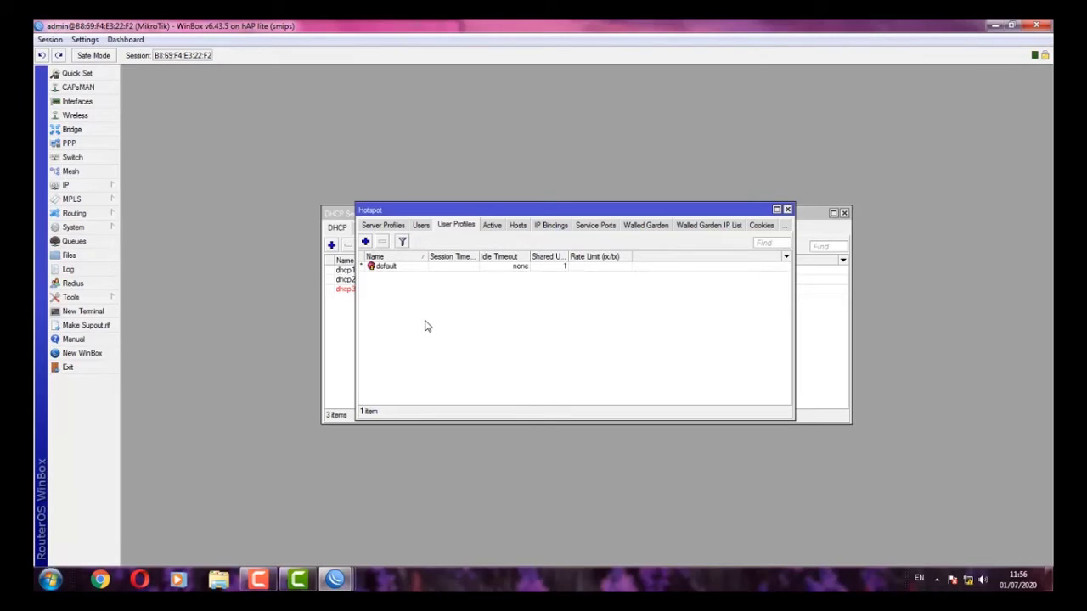
{"action": "left_click", "coordinate": [366, 243]}
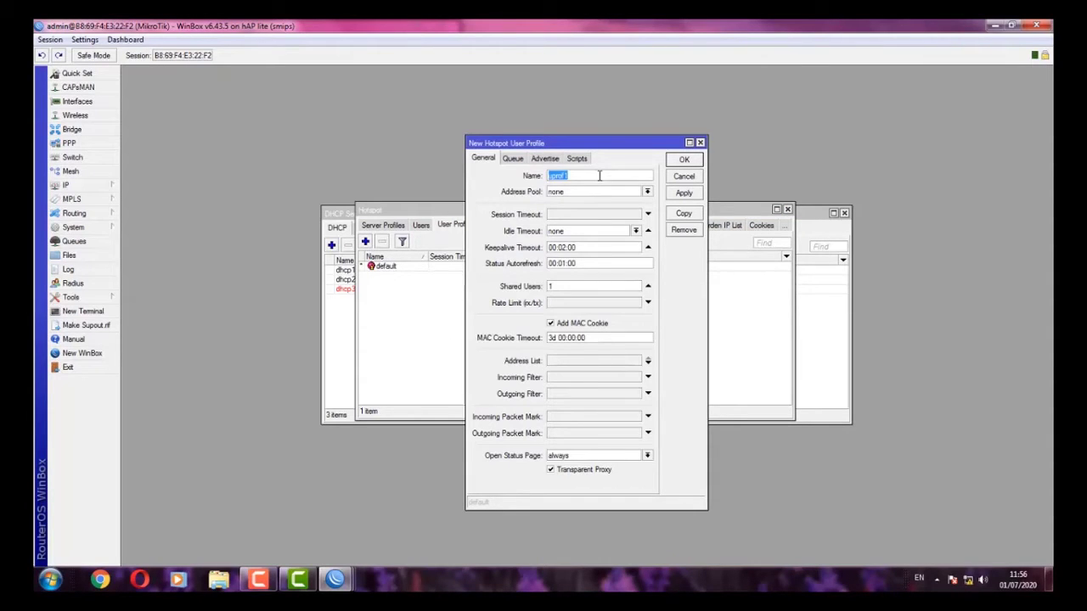
{"action": "type", "text": "kepalasekolah"}
{"action": "left_click", "coordinate": [567, 289]}
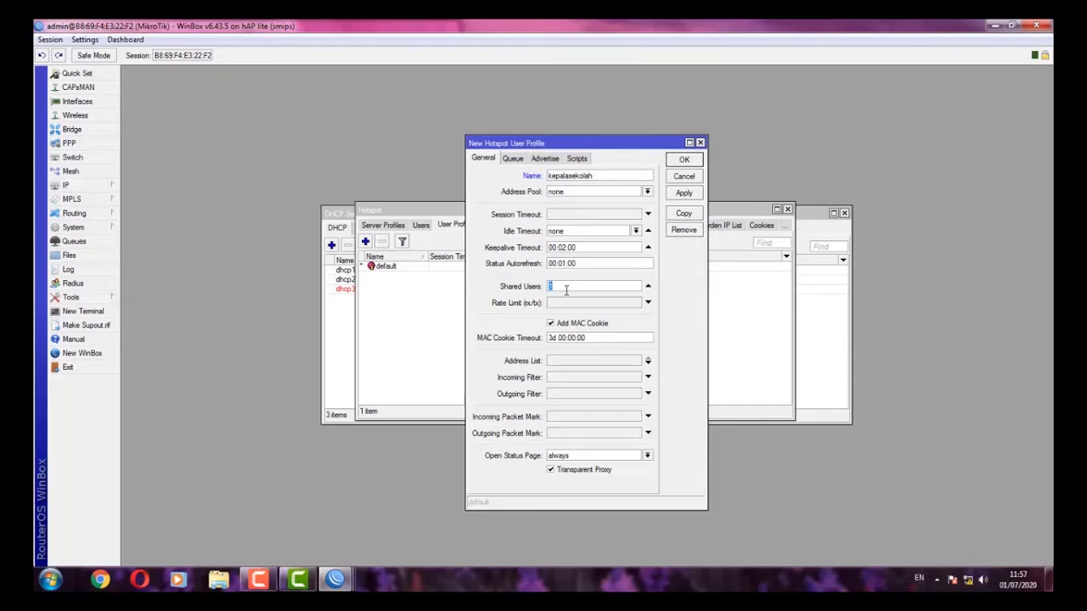
{"action": "type", "text": "5"}
{"action": "left_click", "coordinate": [571, 304]}
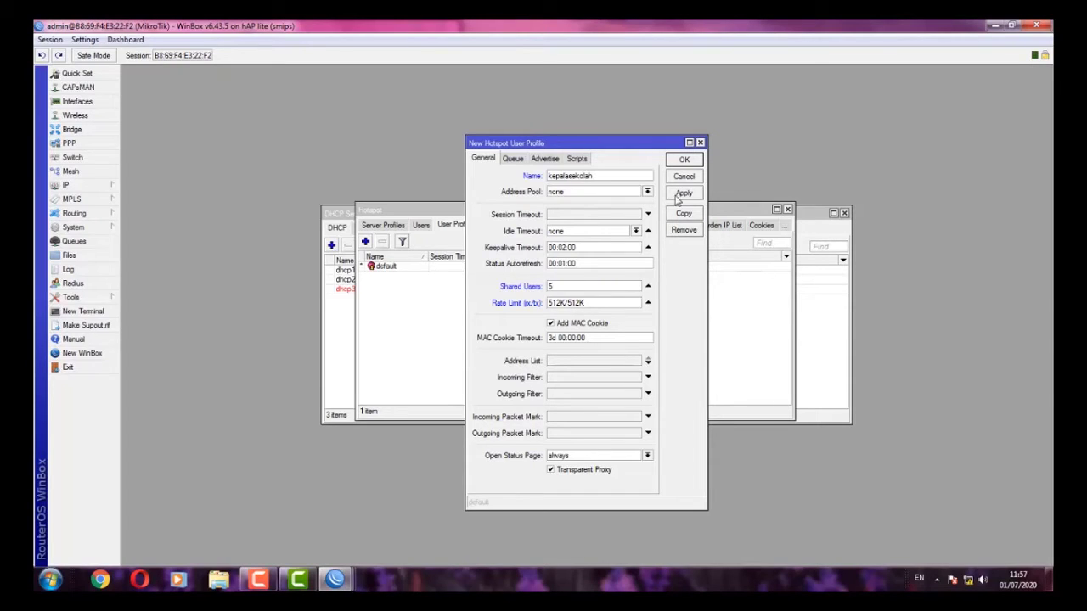
{"action": "left_click", "coordinate": [678, 194]}
{"action": "left_click", "coordinate": [683, 159]}
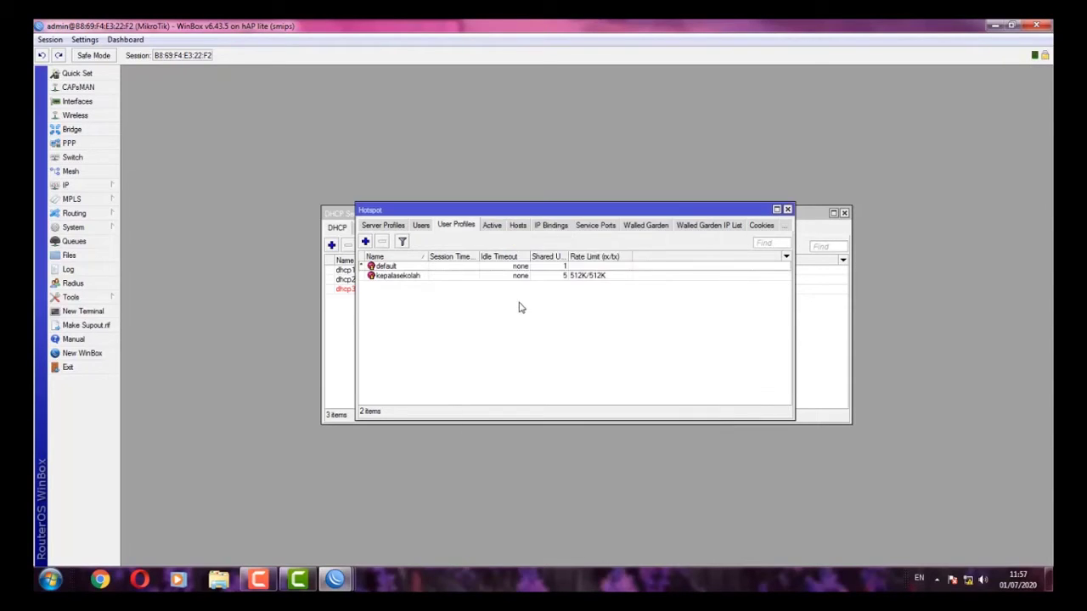
- Create user profile guru with 5 shared users and a 256K/256K rate limit
{"action": "left_click", "coordinate": [366, 243]}
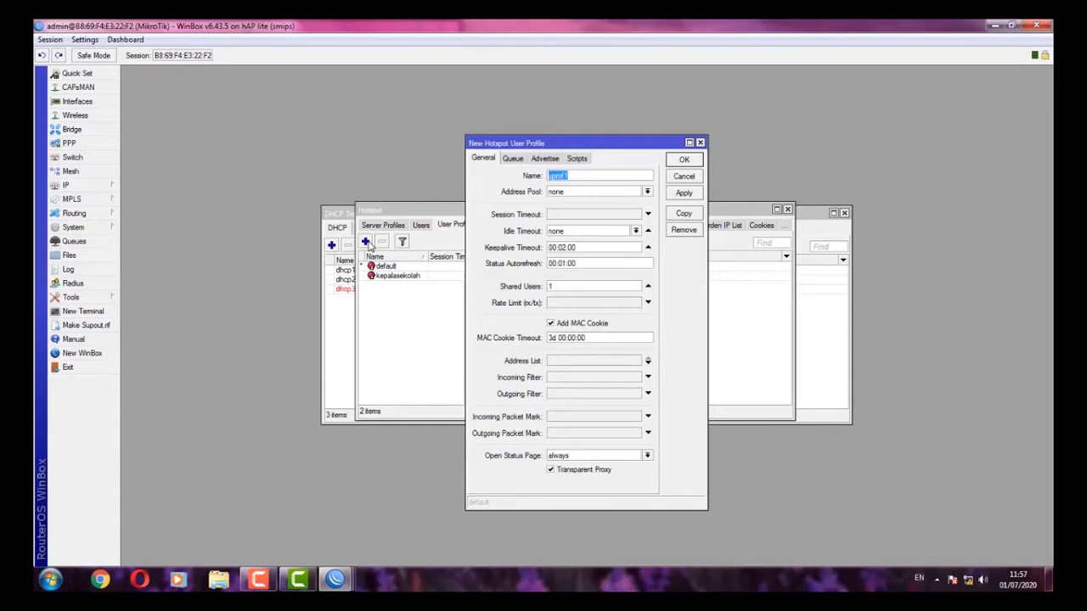
{"action": "type", "text": "guru"}
{"action": "left_click", "coordinate": [561, 286]}
{"action": "type", "text": "5"}
{"action": "left_click", "coordinate": [603, 304]}
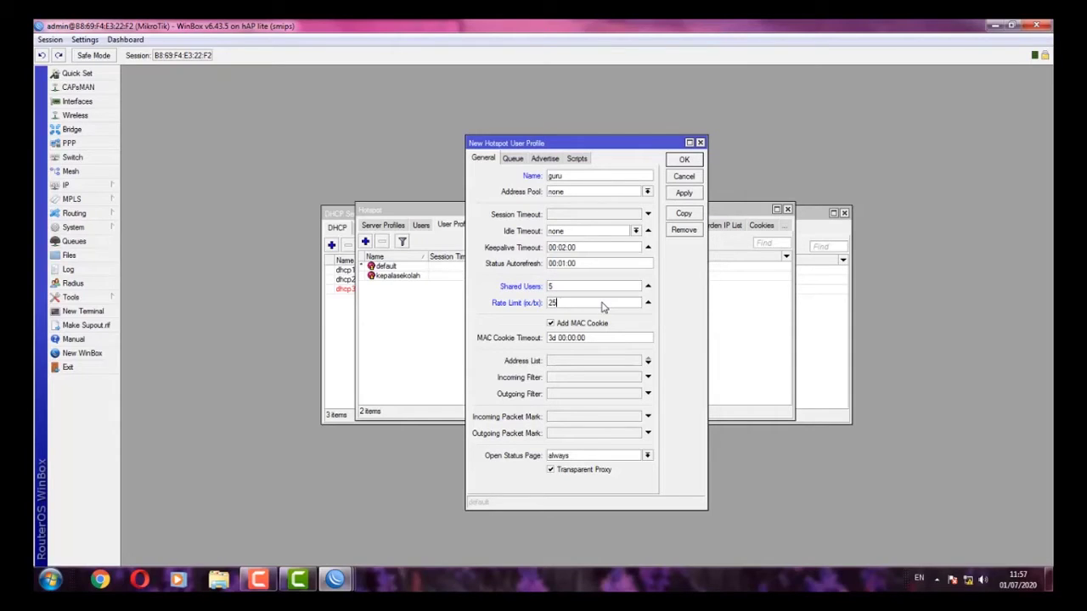
{"action": "left_click", "coordinate": [670, 194]}
{"action": "left_click", "coordinate": [684, 160]}
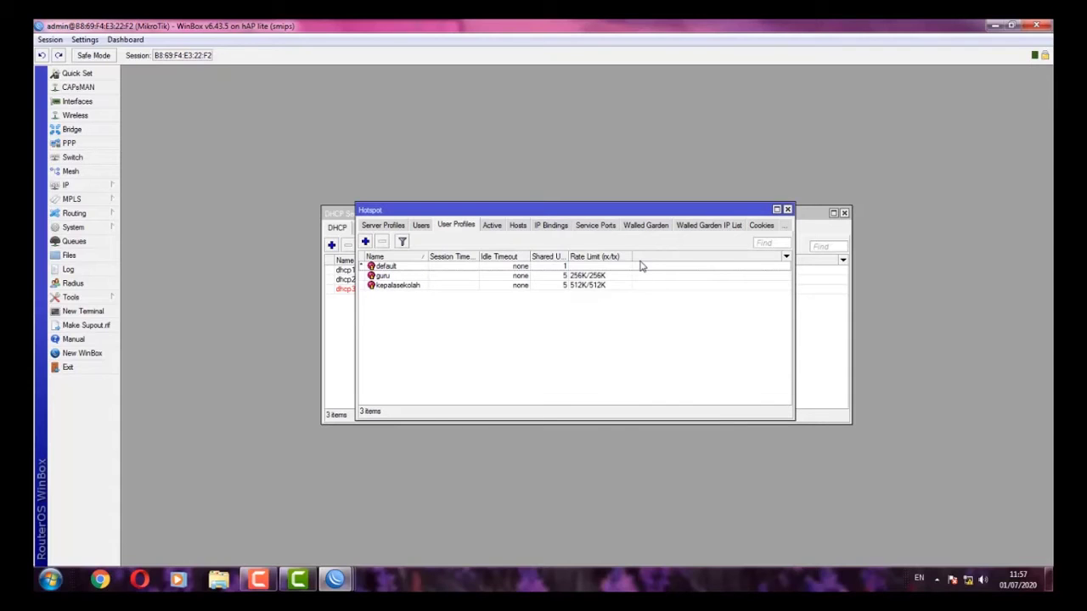
- Create user profile siswa with 5 shared users and 128K/128K, then show the hotspot Users list
{"action": "left_click", "coordinate": [480, 355]}
{"action": "left_click", "coordinate": [365, 243]}
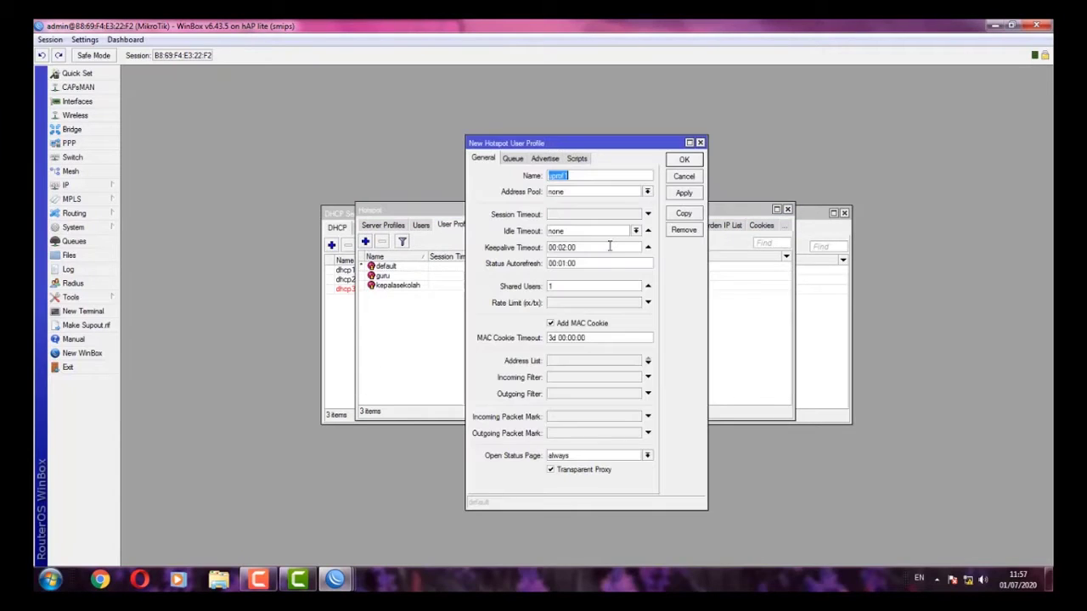
{"action": "type", "text": "s"}
{"action": "type", "text": "5"}
{"action": "left_click", "coordinate": [573, 304]}
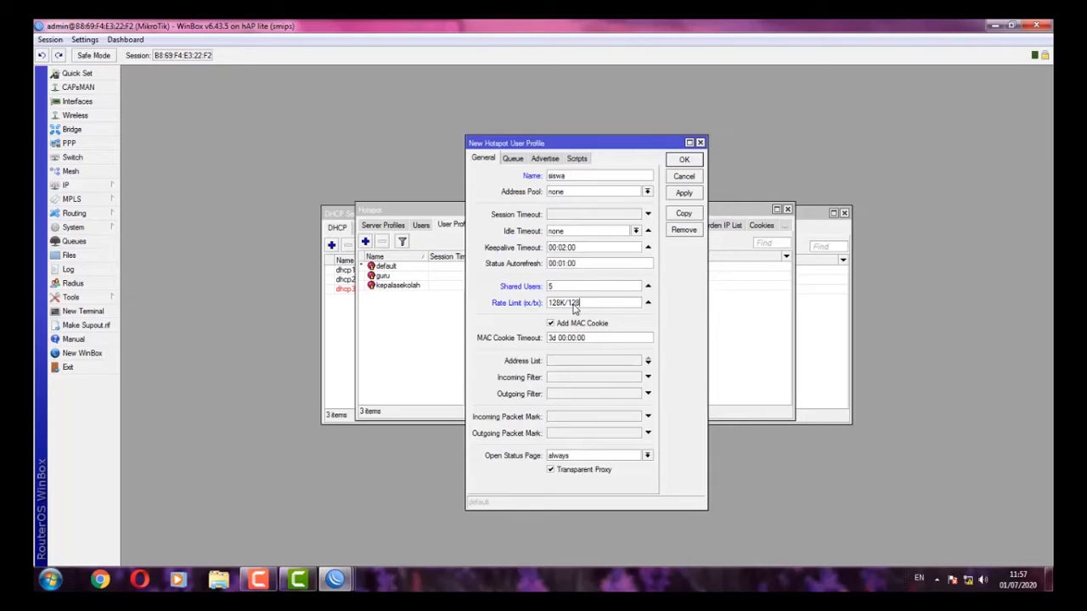
{"action": "left_click", "coordinate": [697, 197]}
{"action": "left_click", "coordinate": [694, 164]}
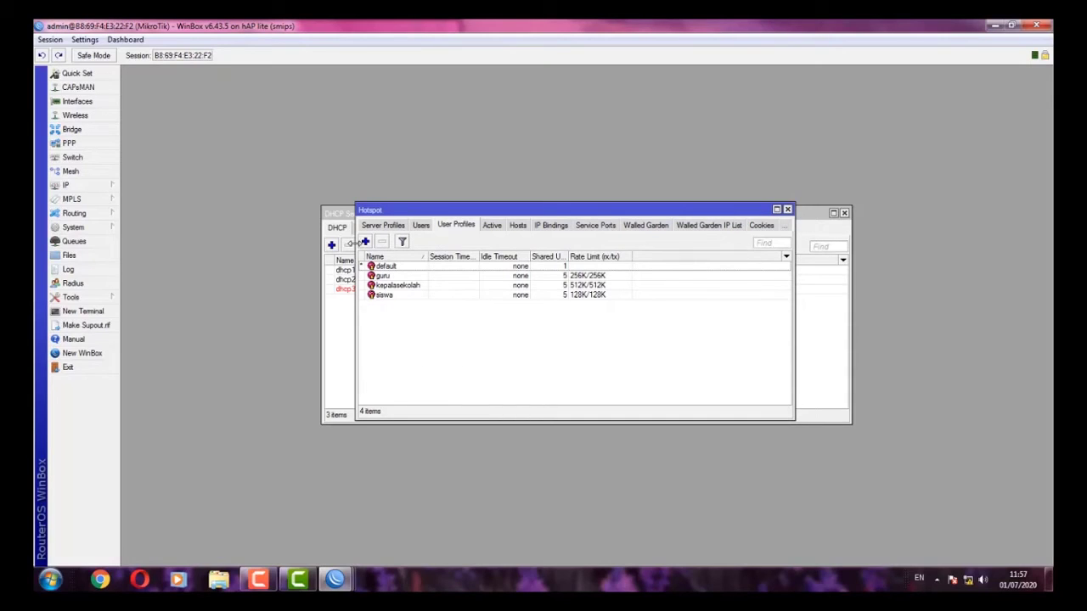
{"action": "left_click_drag", "start_coordinate": [356, 254], "coordinate": [289, 254]}
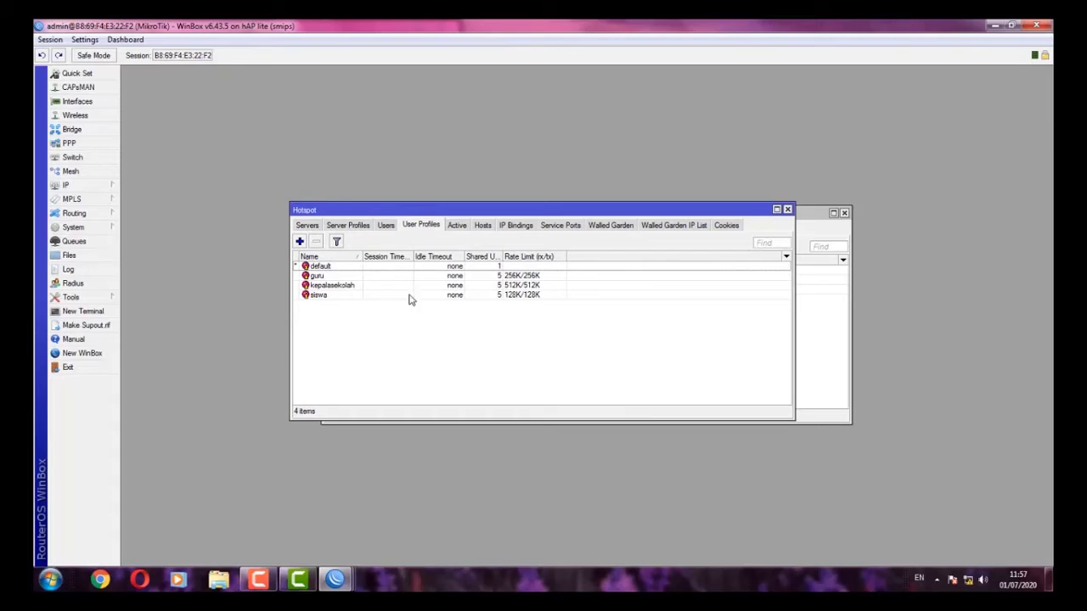
{"action": "left_click", "coordinate": [392, 228]}
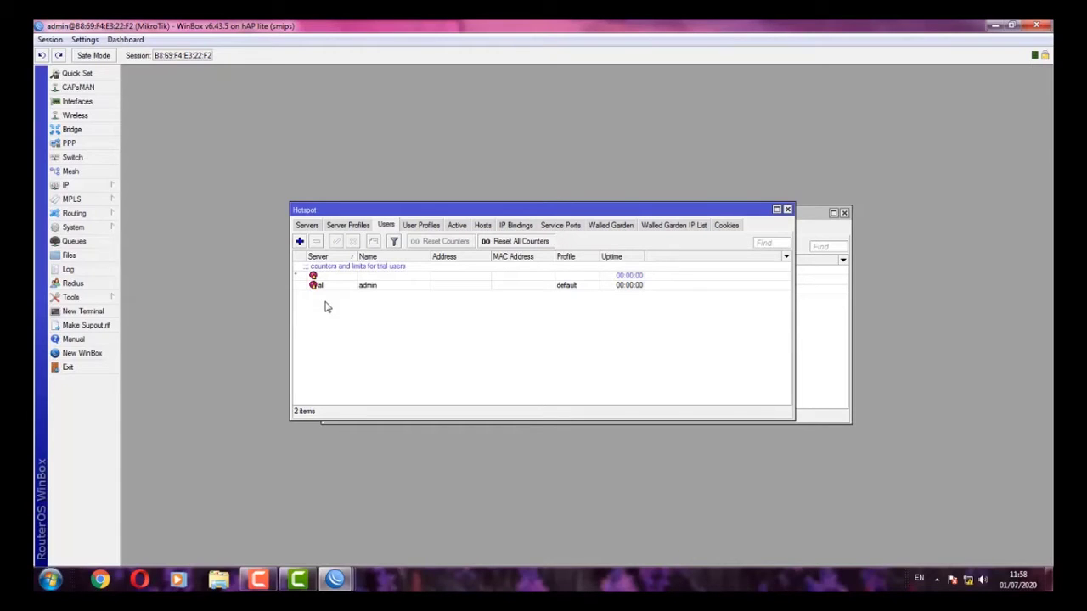
- Add hotspot1 user 'kepala sekolah' with a password and the kepalasekolah profile
{"action": "left_click", "coordinate": [299, 241]}
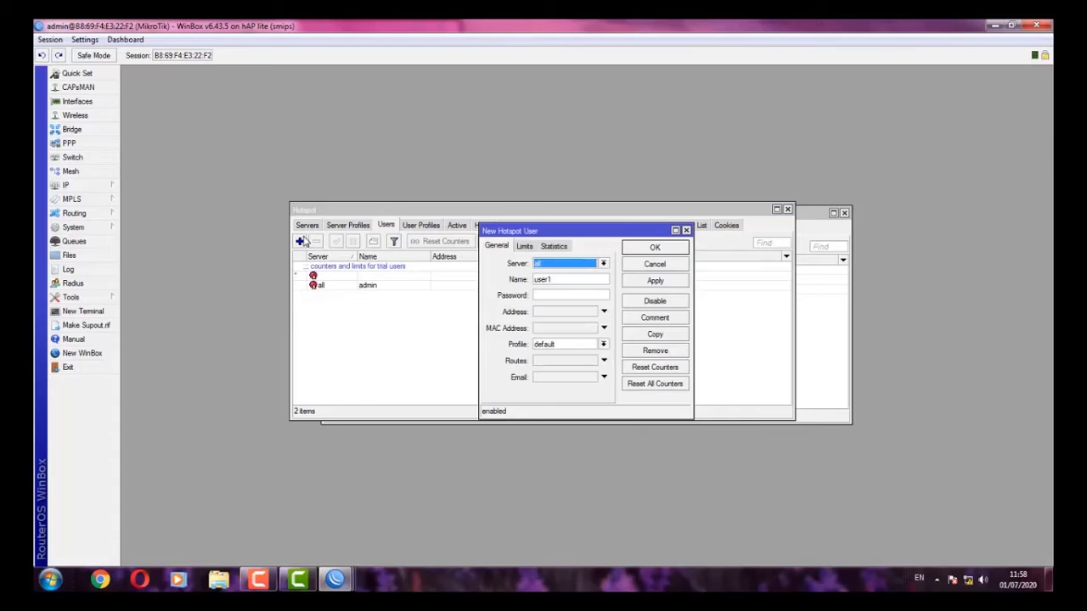
{"action": "left_click", "coordinate": [581, 265]}
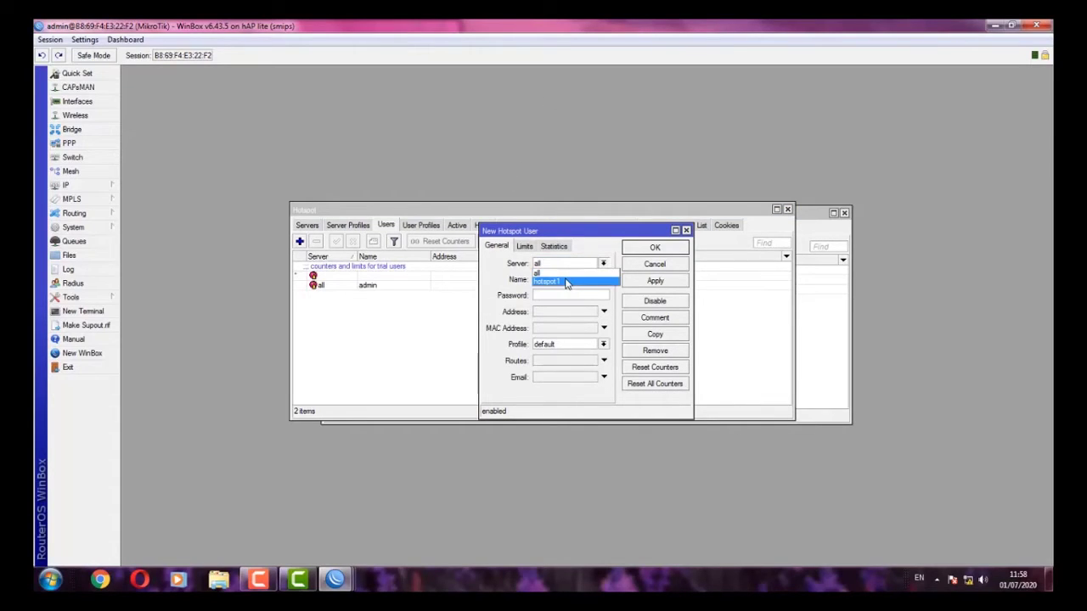
{"action": "left_click", "coordinate": [567, 282]}
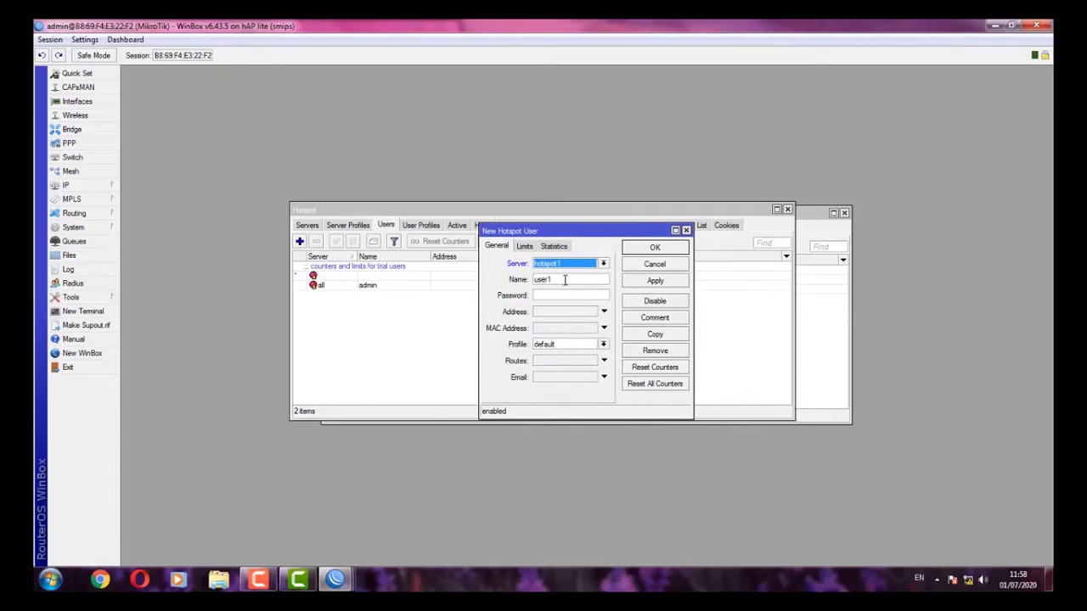
{"action": "double_click", "coordinate": [565, 281]}
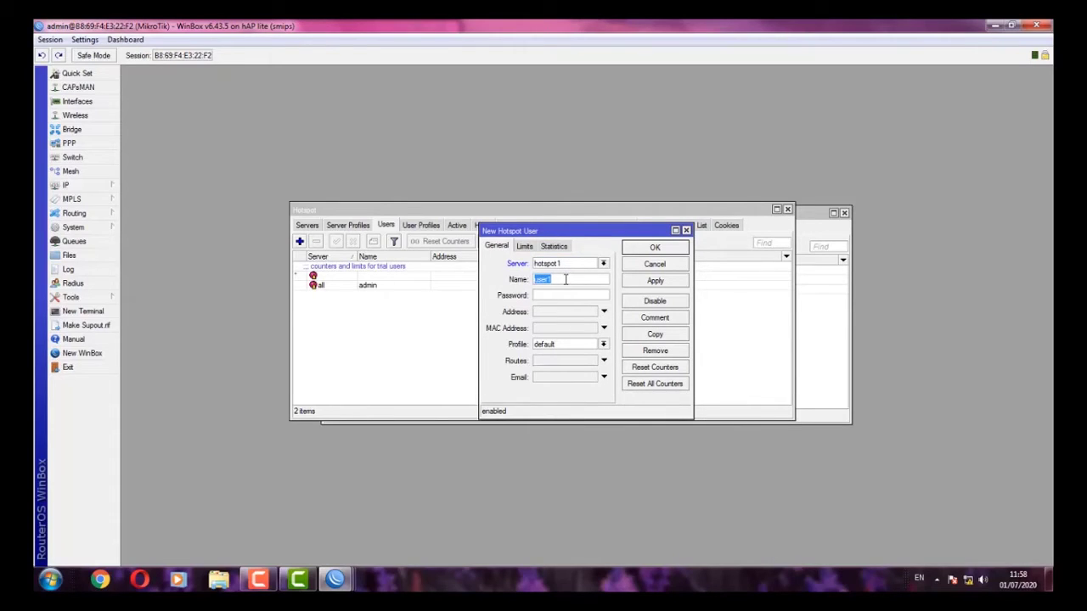
{"action": "type", "text": "kepala sekolah"}
{"action": "left_click", "coordinate": [569, 294]}
{"action": "left_click", "coordinate": [582, 346]}
{"action": "left_click", "coordinate": [559, 371]}
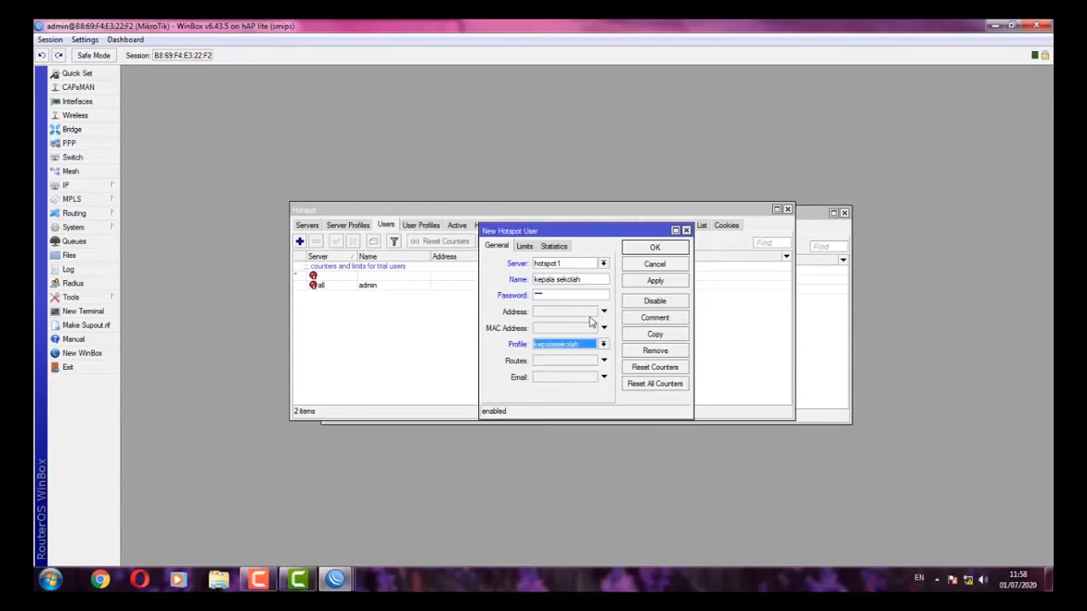
{"action": "left_click", "coordinate": [647, 287]}
{"action": "left_click", "coordinate": [657, 250]}
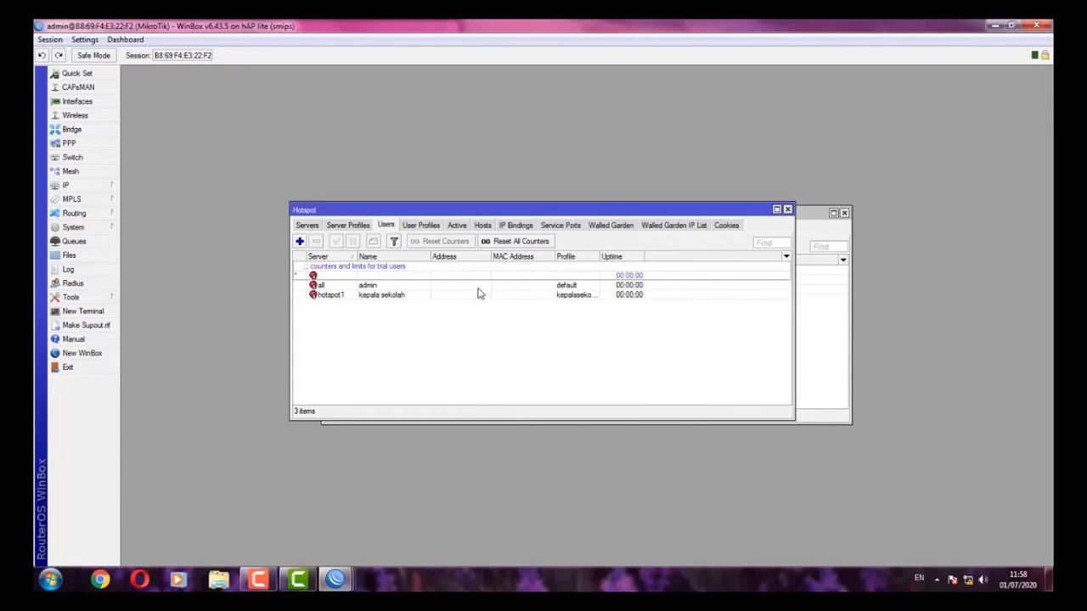
- Add hotspot1 user 'guru' with a password and the guru profile
{"action": "left_click", "coordinate": [299, 243]}
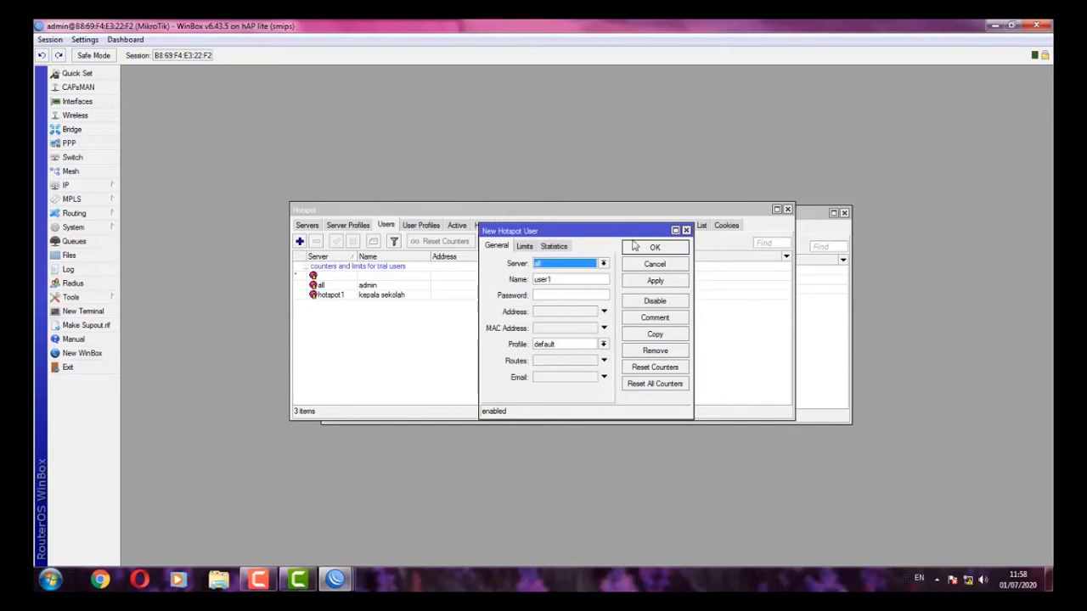
{"action": "left_click", "coordinate": [597, 265]}
{"action": "left_click", "coordinate": [569, 281]}
{"action": "double_click", "coordinate": [569, 280]}
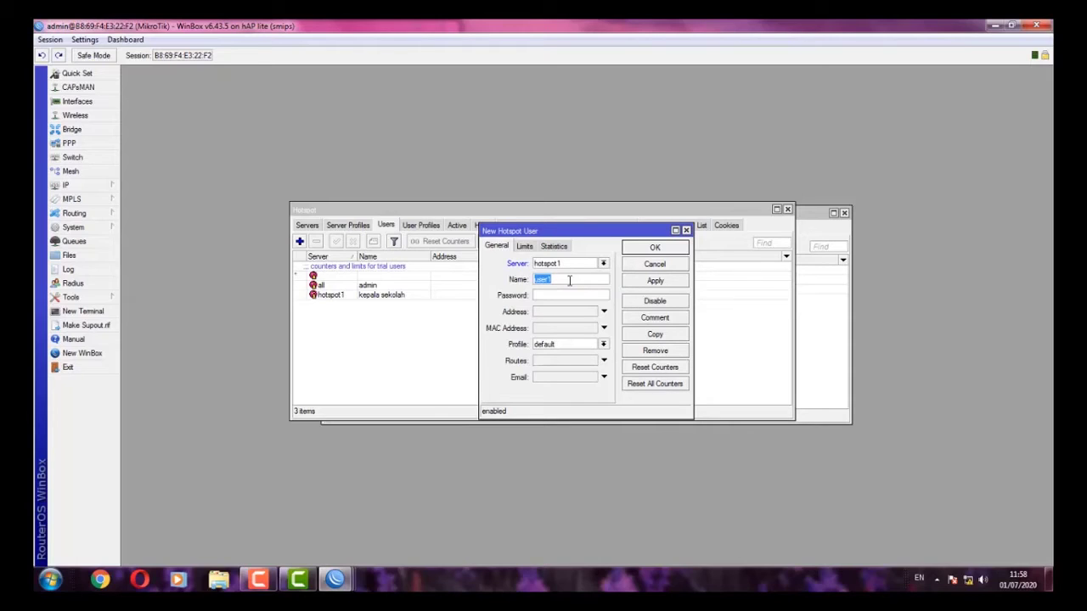
{"action": "type", "text": "guru"}
{"action": "left_click", "coordinate": [556, 292]}
{"action": "type", "text": "g"}
{"action": "left_click", "coordinate": [552, 344]}
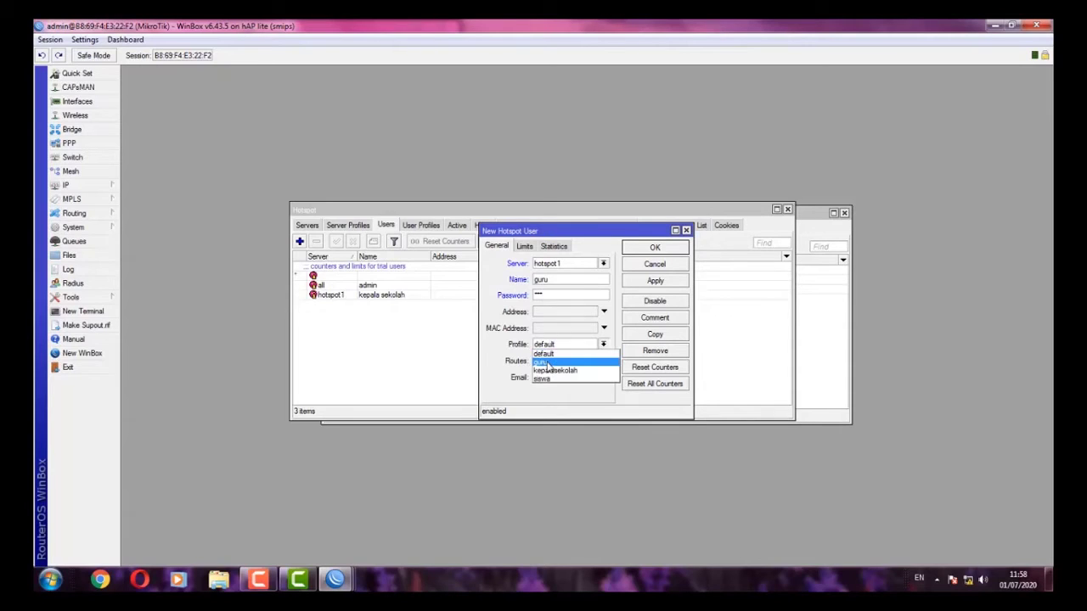
{"action": "left_click", "coordinate": [552, 363]}
{"action": "left_click", "coordinate": [671, 282]}
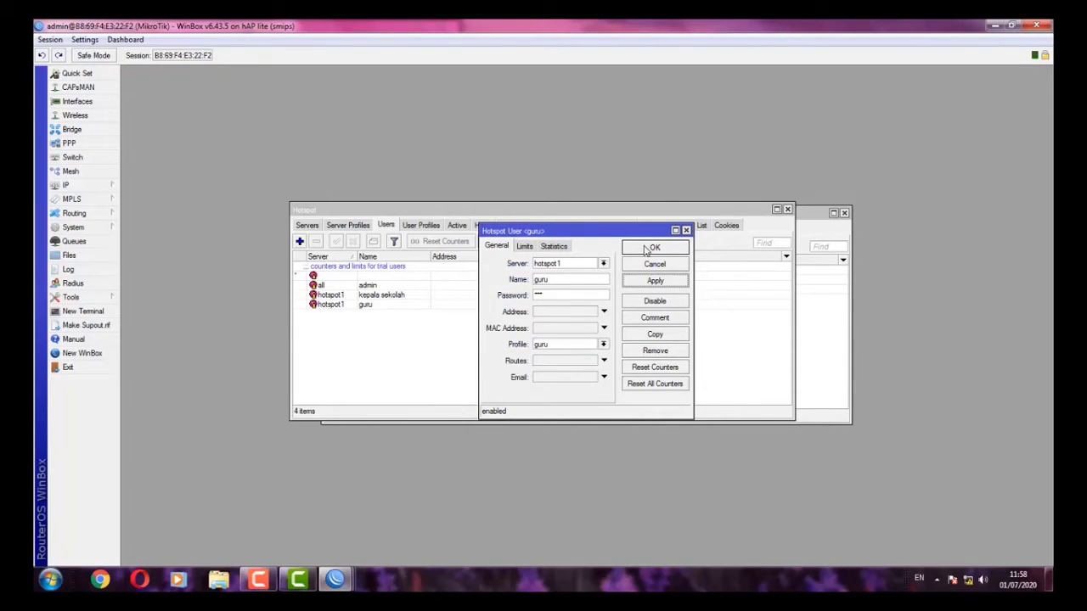
{"action": "left_click", "coordinate": [649, 246]}
- Add hotspot1 user 'siswa' with a password and the siswa profile
{"action": "left_click", "coordinate": [299, 242]}
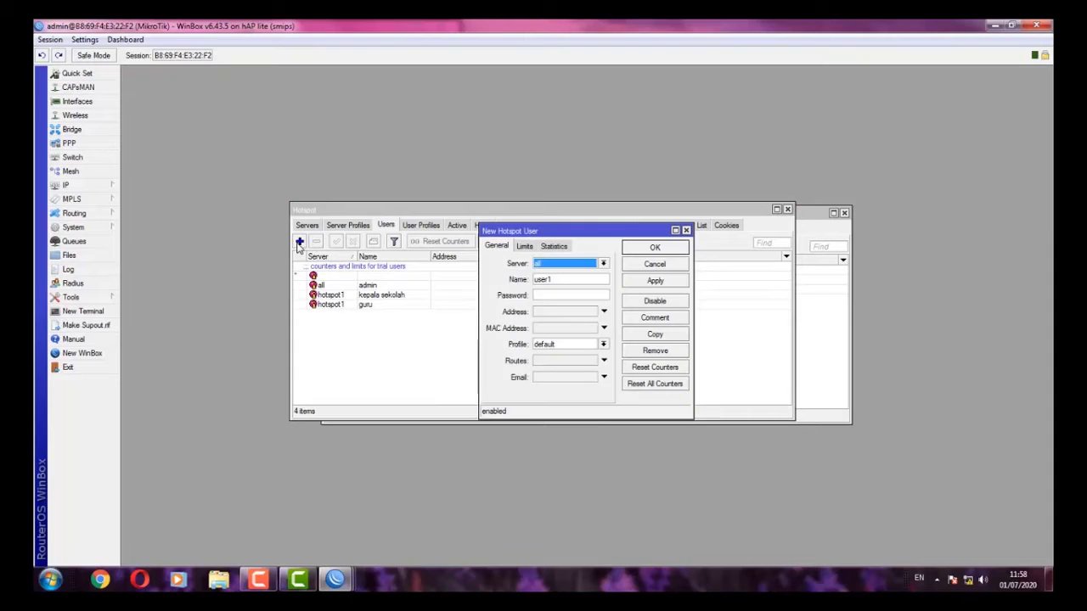
{"action": "left_click", "coordinate": [577, 265]}
{"action": "left_click", "coordinate": [564, 284]}
{"action": "double_click", "coordinate": [564, 281]}
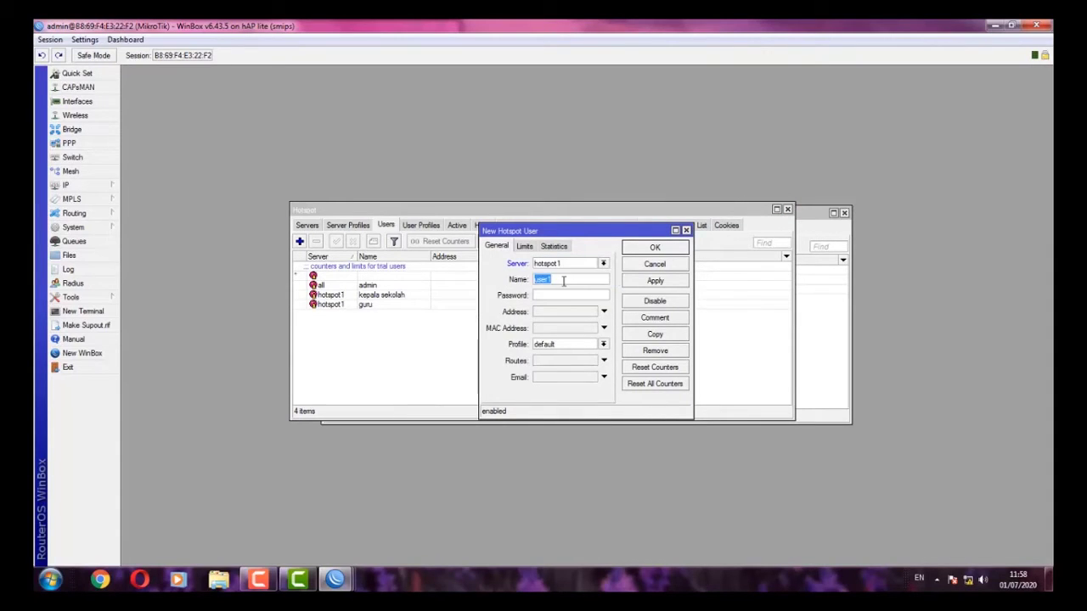
{"action": "type", "text": "siswa"}
{"action": "left_click", "coordinate": [603, 344]}
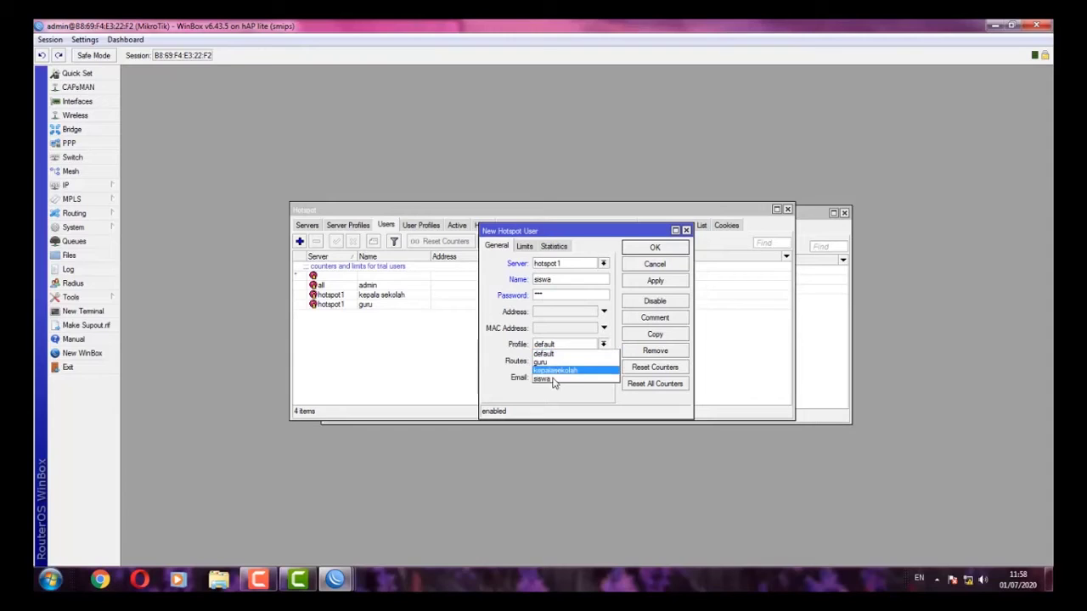
{"action": "left_click", "coordinate": [553, 380]}
{"action": "left_click", "coordinate": [628, 283]}
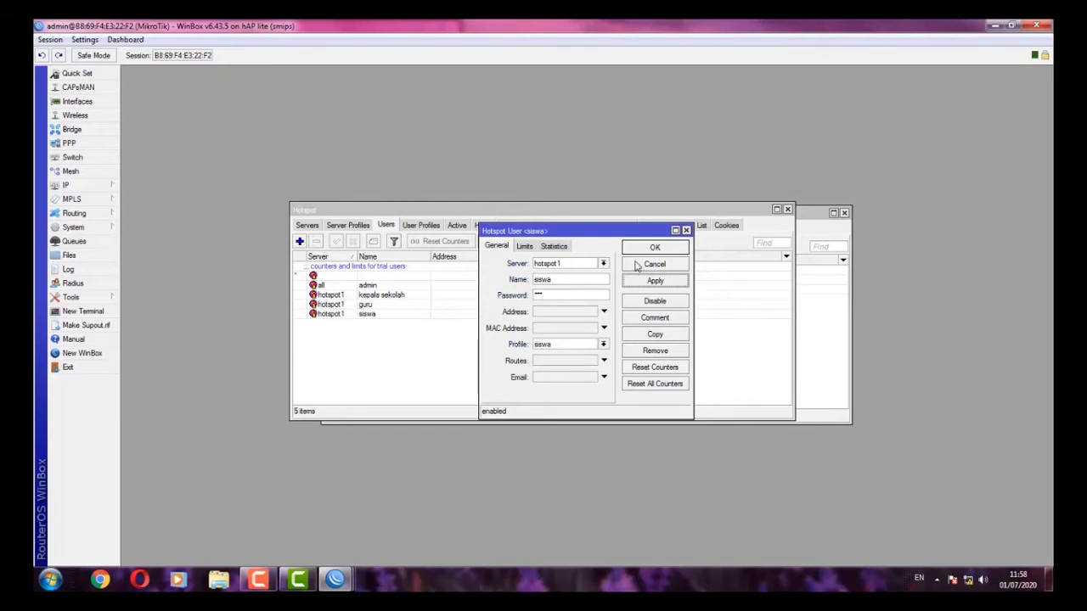
{"action": "left_click", "coordinate": [647, 248]}
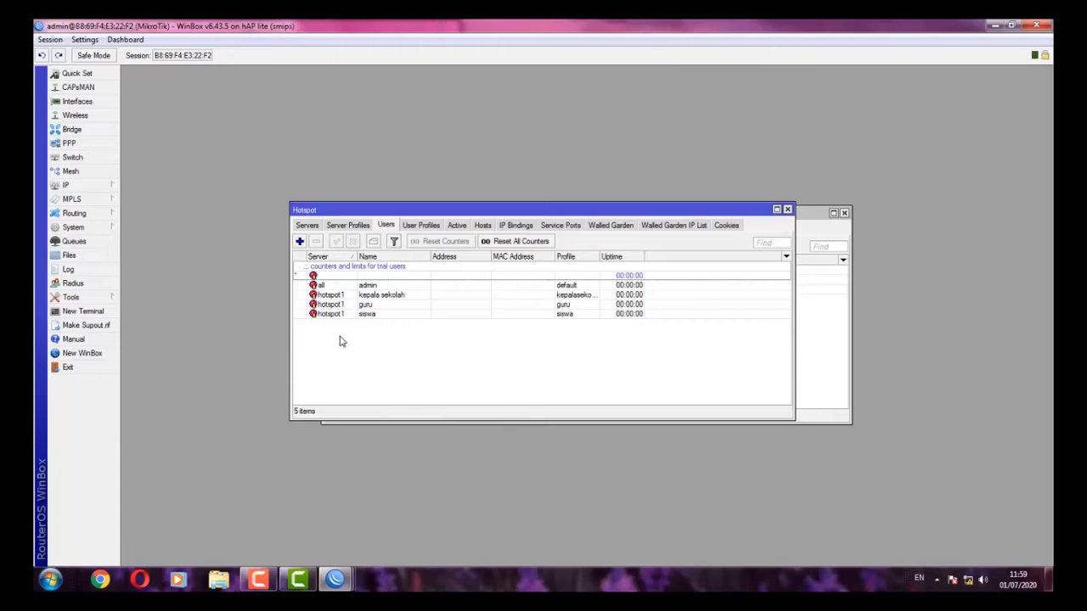
- Uncheck Cookie login in the hsprof1 server profile, leaving only HTTP CHAP, and save
{"action": "left_click", "coordinate": [344, 226]}
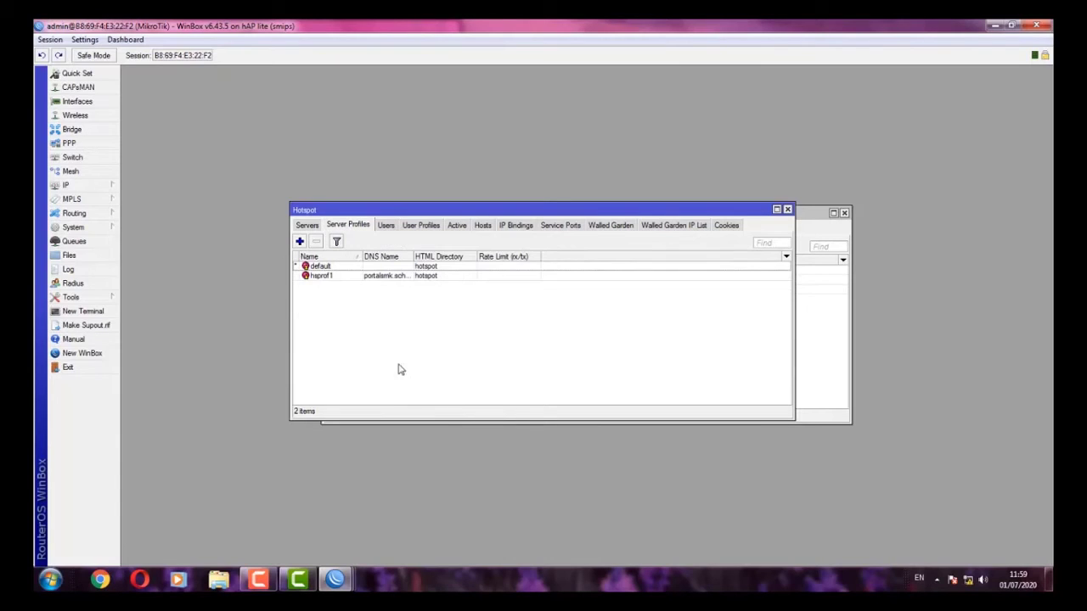
{"action": "left_click", "coordinate": [327, 278]}
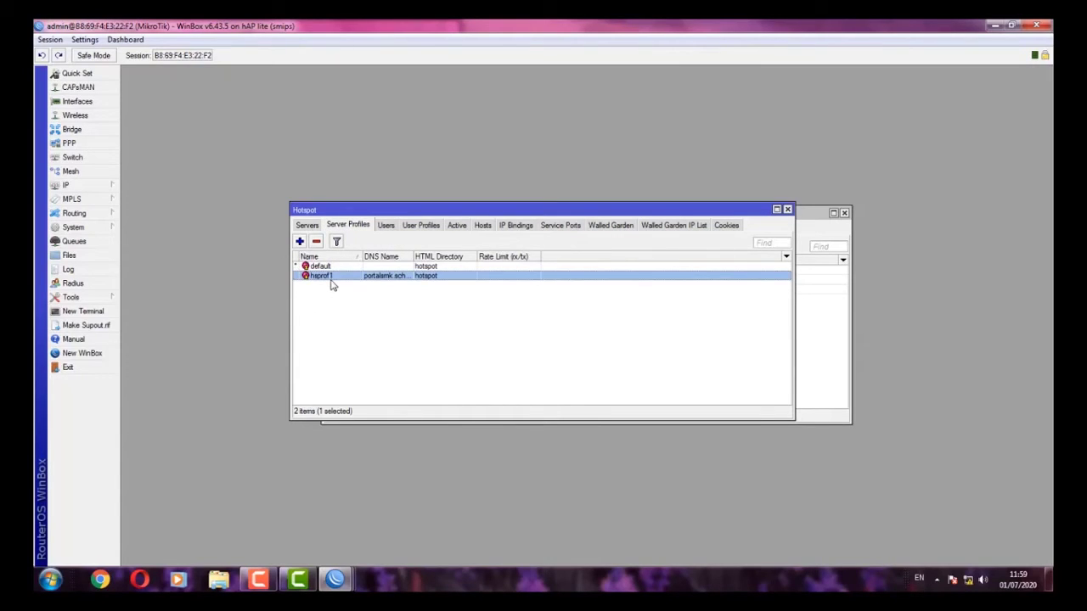
{"action": "double_click", "coordinate": [332, 280]}
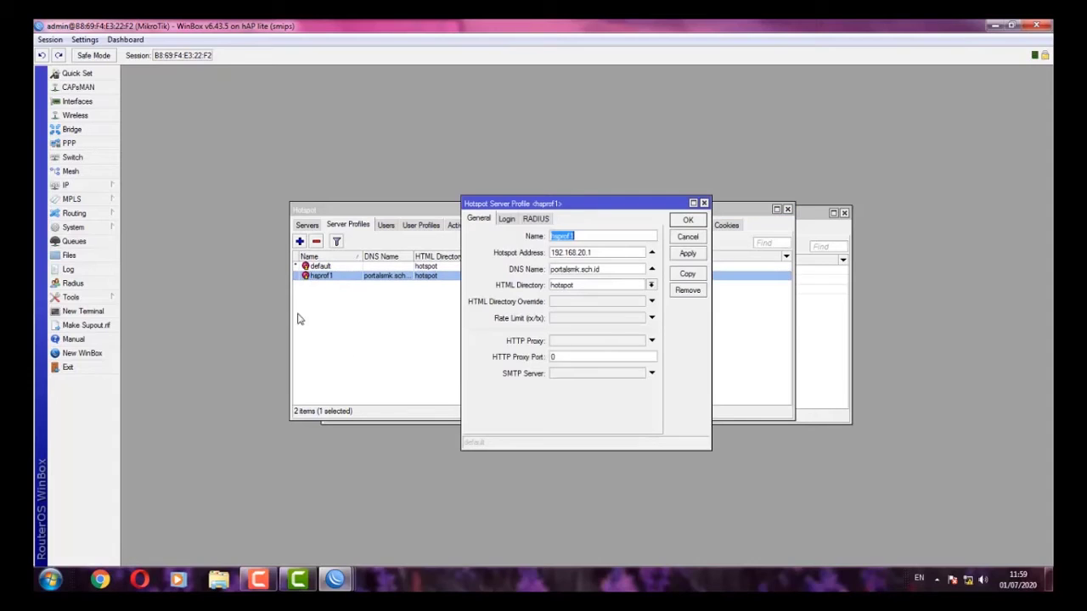
{"action": "left_click", "coordinate": [507, 221]}
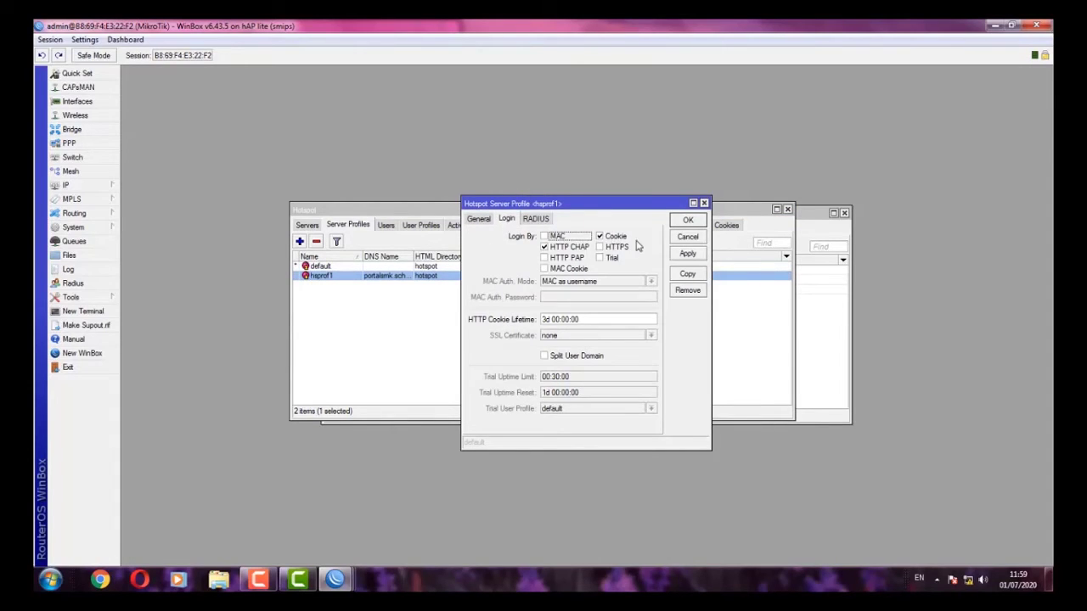
{"action": "left_click", "coordinate": [605, 239]}
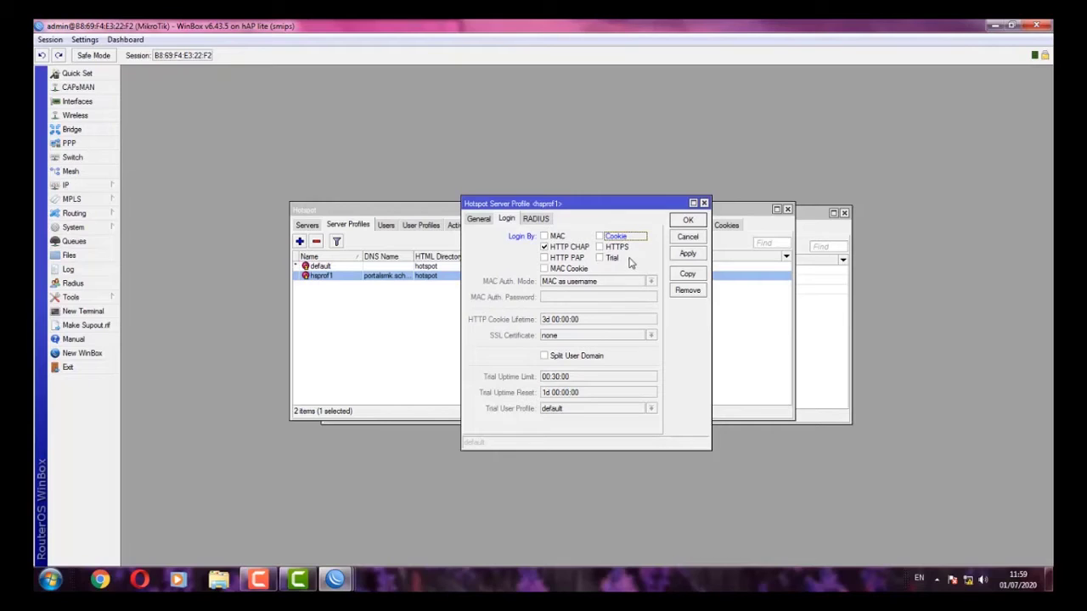
{"action": "left_click", "coordinate": [688, 255]}
{"action": "left_click", "coordinate": [685, 221]}
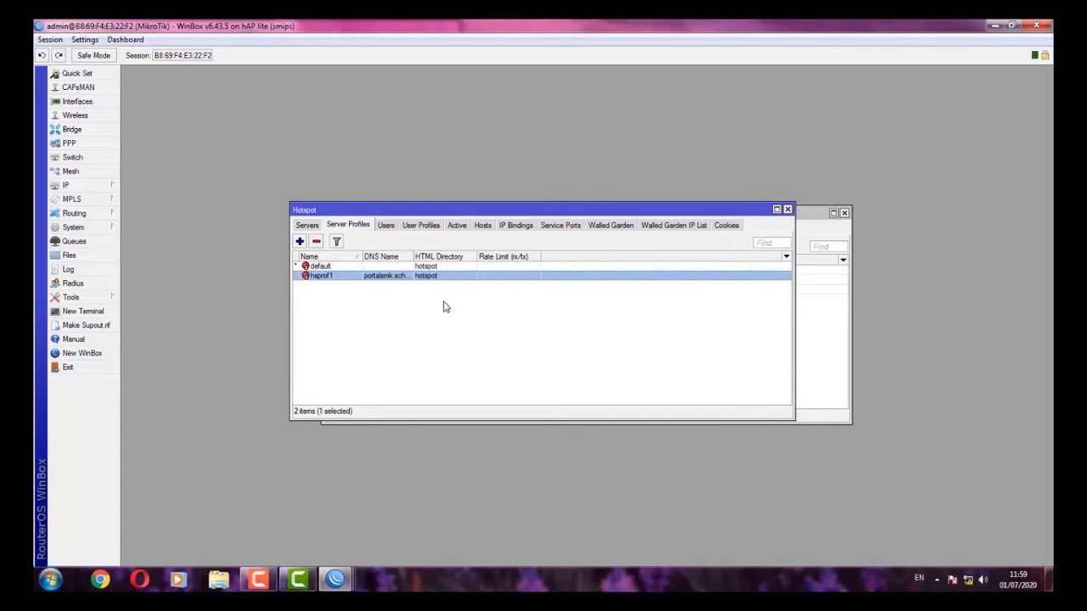
- Open the router's File List, select hotspot/login.html, and bring up Windows Explorer
{"action": "left_click", "coordinate": [386, 329]}
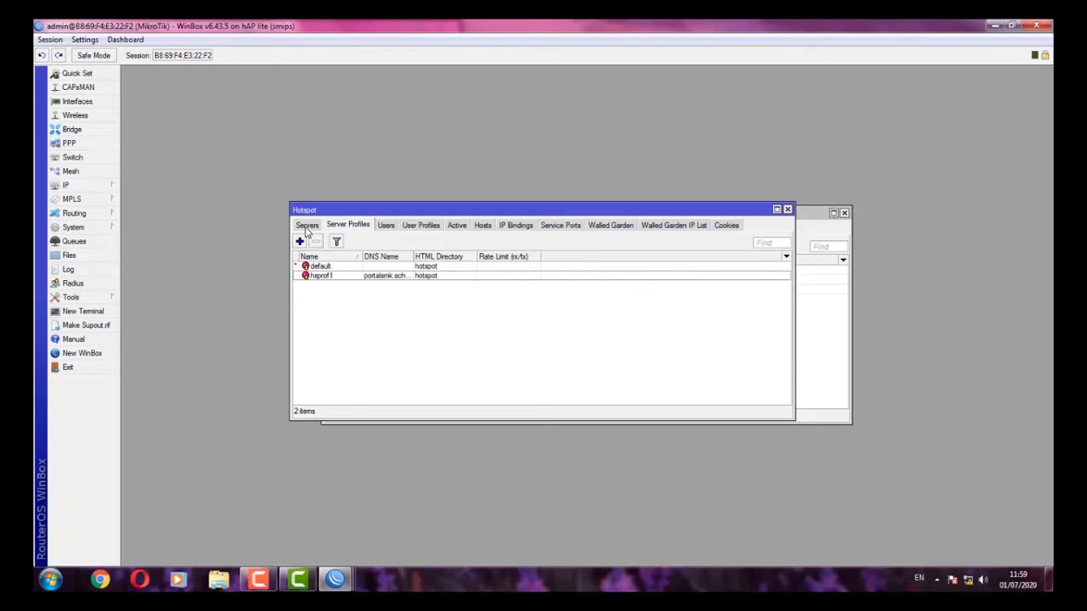
{"action": "left_click", "coordinate": [307, 226]}
{"action": "left_click", "coordinate": [347, 225]}
{"action": "left_click", "coordinate": [67, 257]}
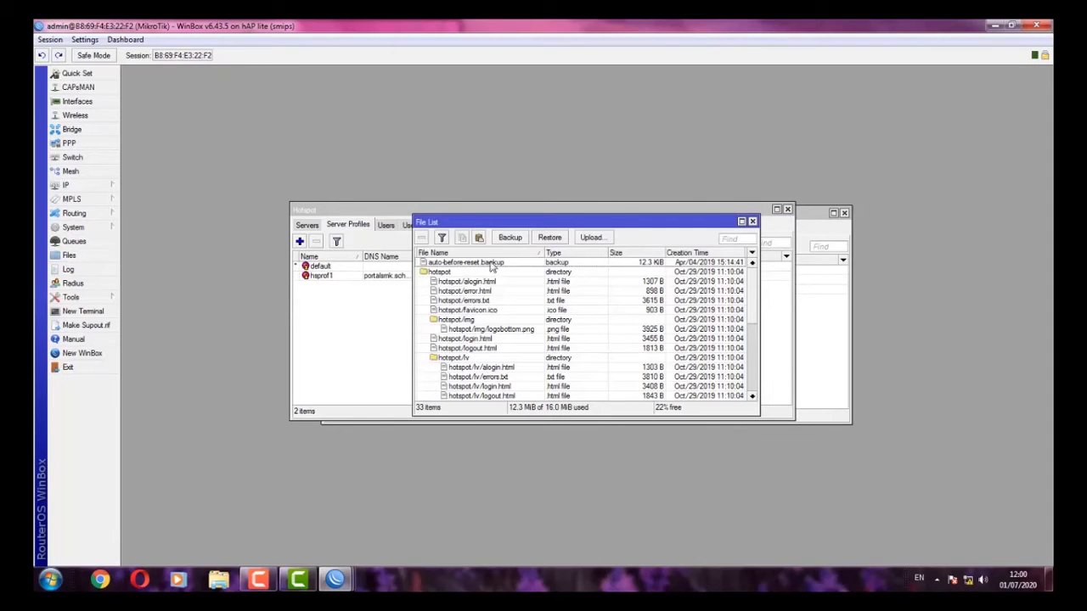
{"action": "left_click", "coordinate": [453, 340]}
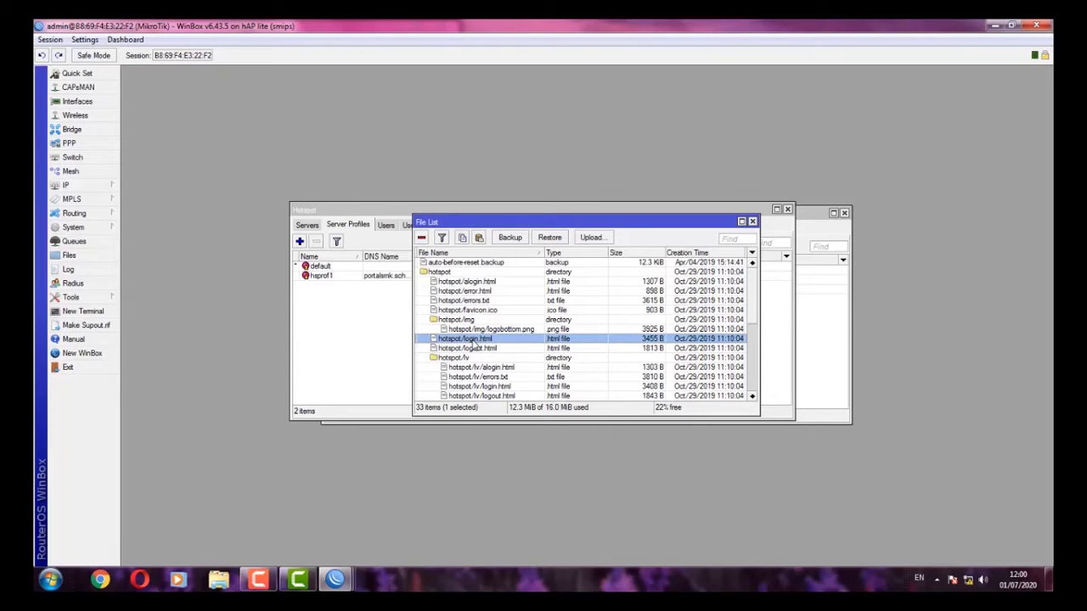
{"action": "left_click", "coordinate": [218, 581]}
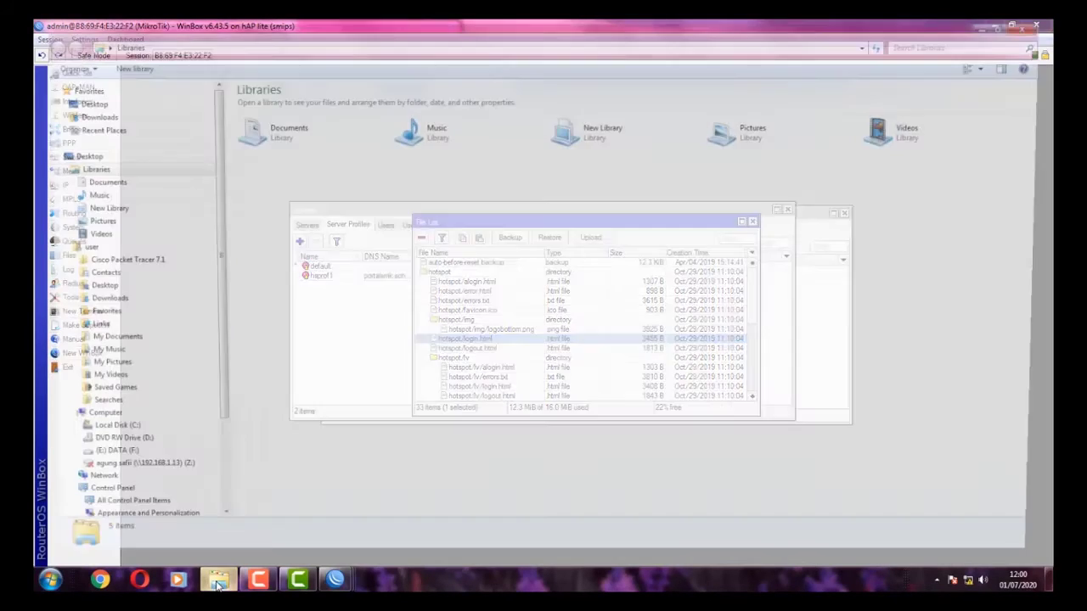
- Delete the old login file from the Documents library
{"action": "left_click", "coordinate": [103, 185]}
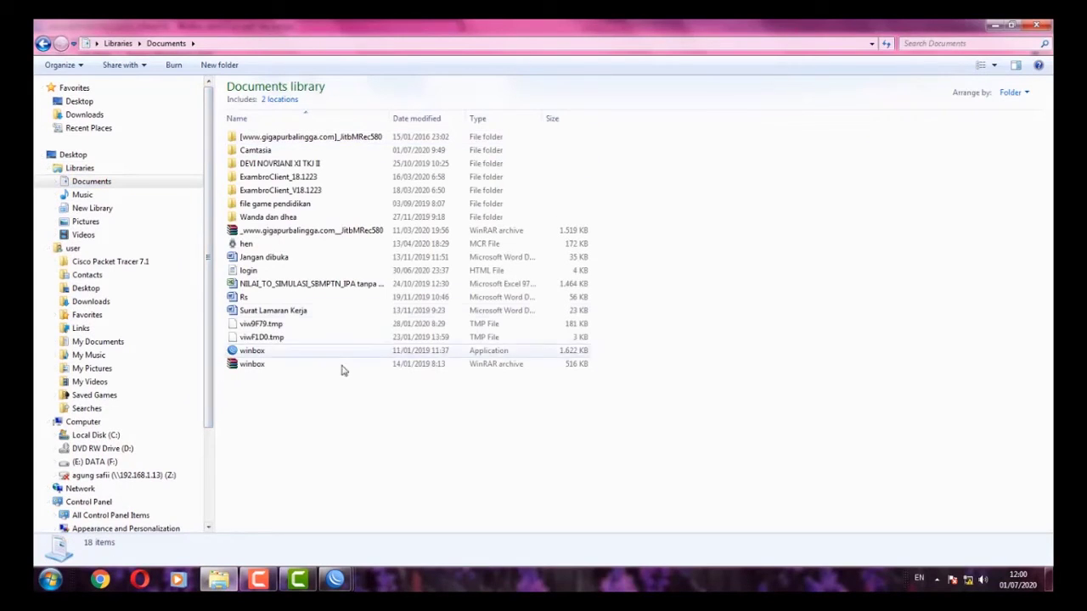
{"action": "left_click", "coordinate": [288, 270]}
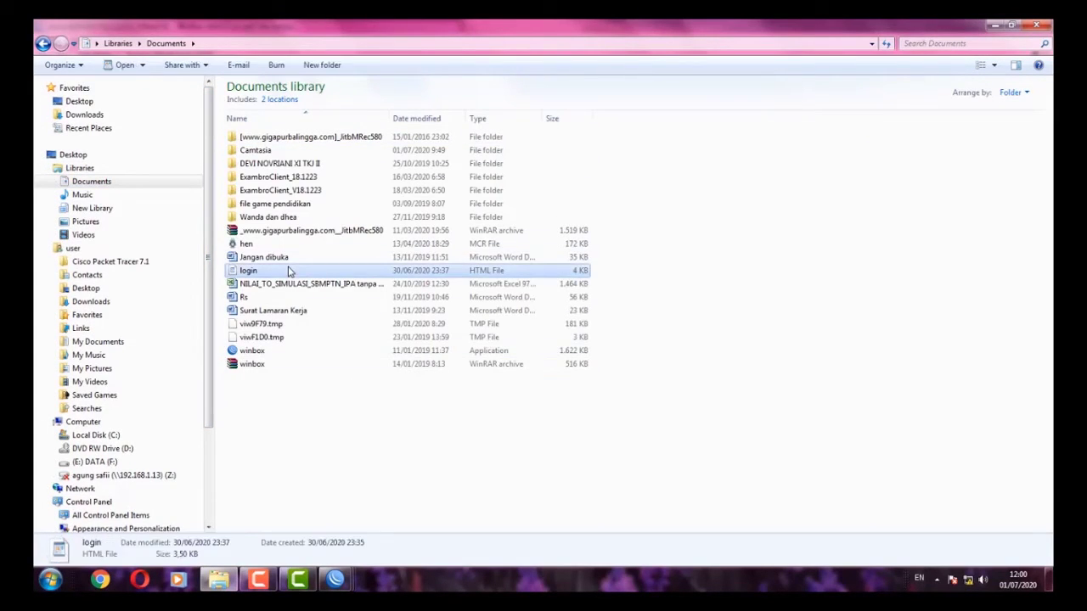
{"action": "key", "text": "Delete"}
{"action": "key", "text": "Return"}
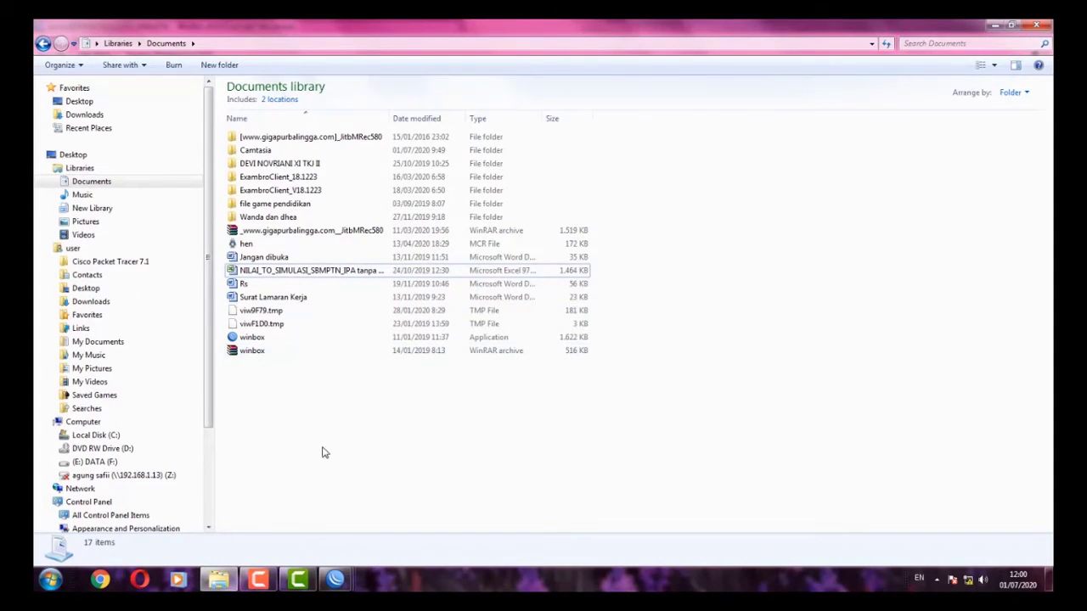
- Drag hotspot/login.html from the WinBox File List into Documents and open its Open with menu
{"action": "mouse_move", "coordinate": [336, 581]}
{"action": "left_click", "coordinate": [447, 532]}
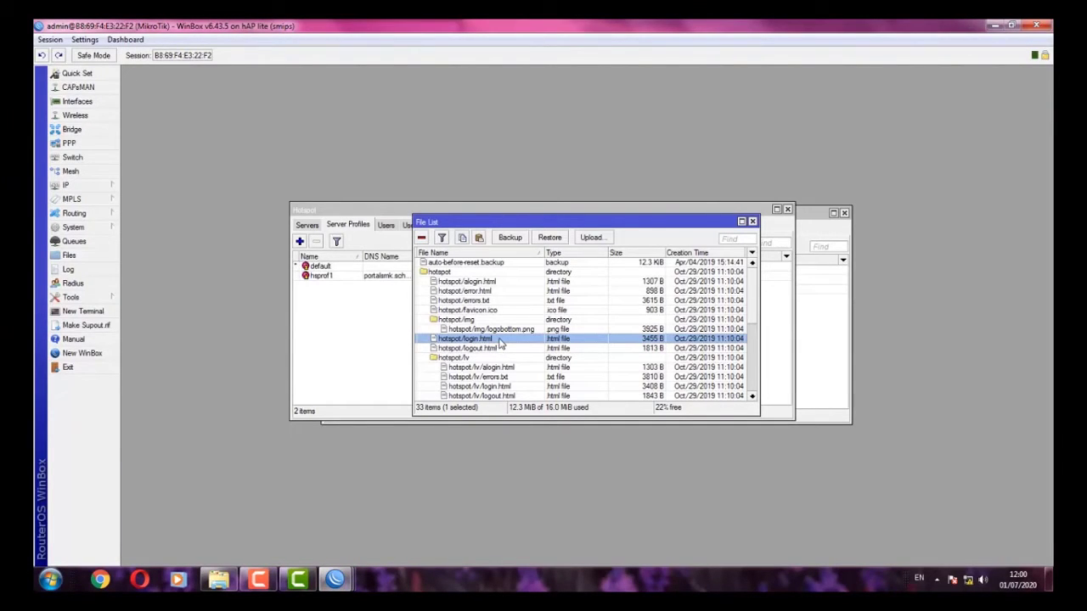
{"action": "left_click_drag", "start_coordinate": [501, 343], "coordinate": [382, 397]}
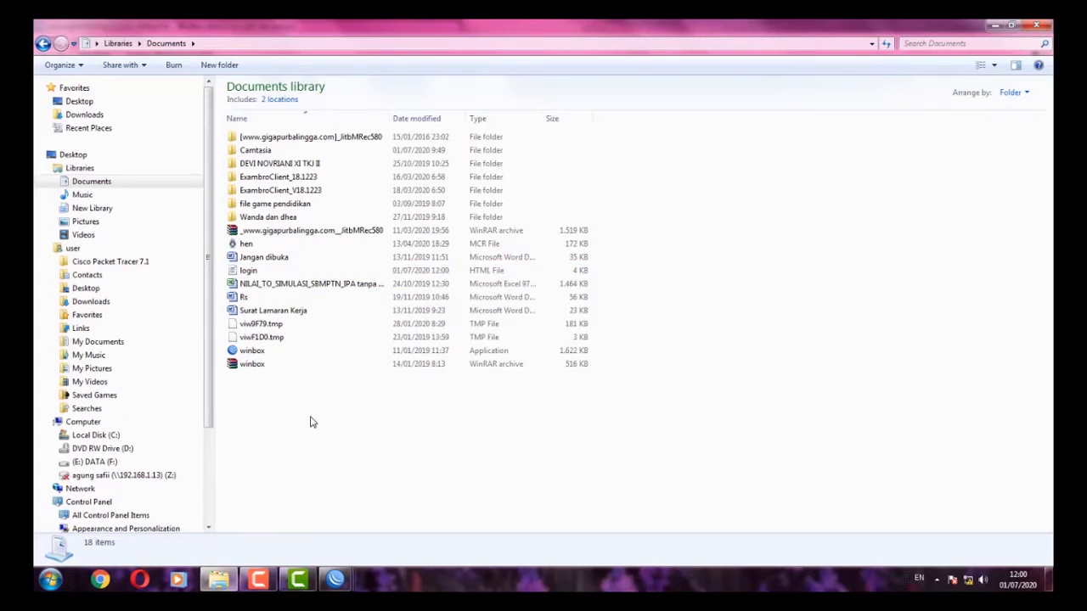
{"action": "left_click", "coordinate": [272, 274]}
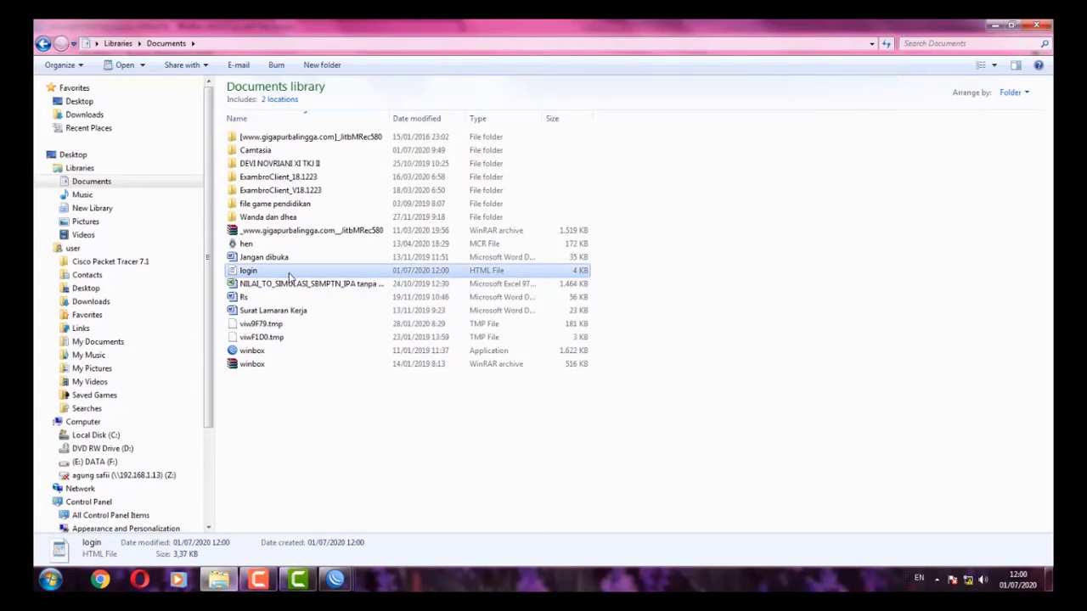
{"action": "right_click", "coordinate": [289, 273]}
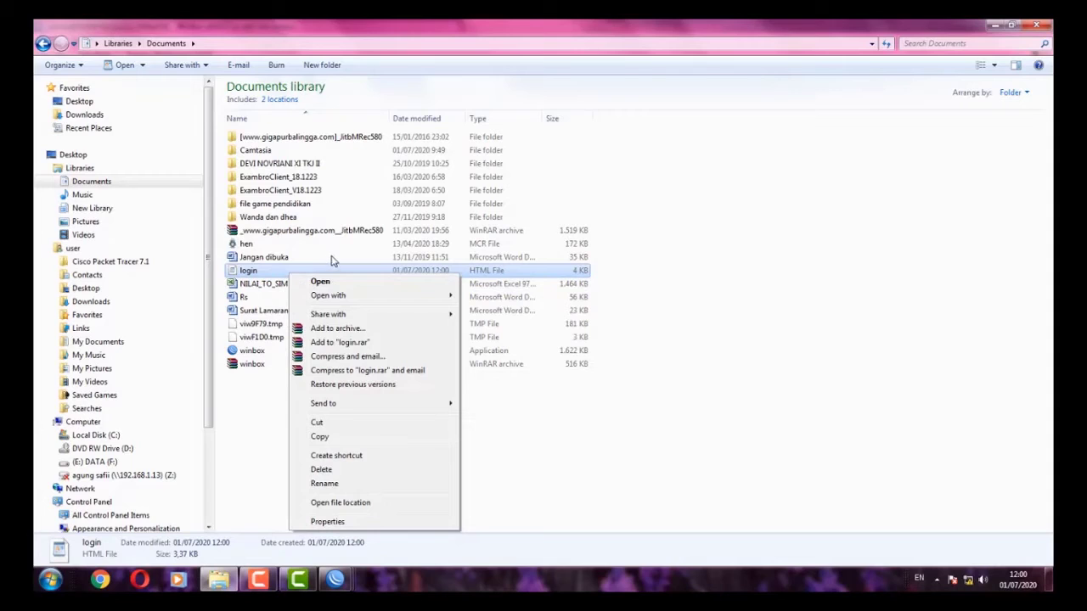
{"action": "mouse_move", "coordinate": [378, 297]}
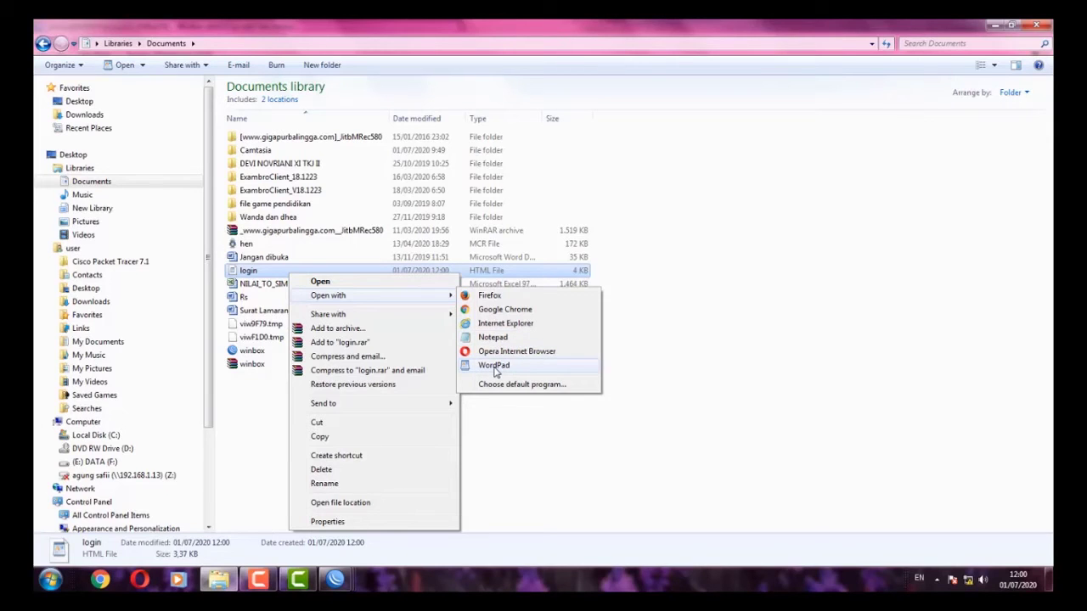
- Open login in WordPad and find the Latviski link text
{"action": "left_click", "coordinate": [495, 367]}
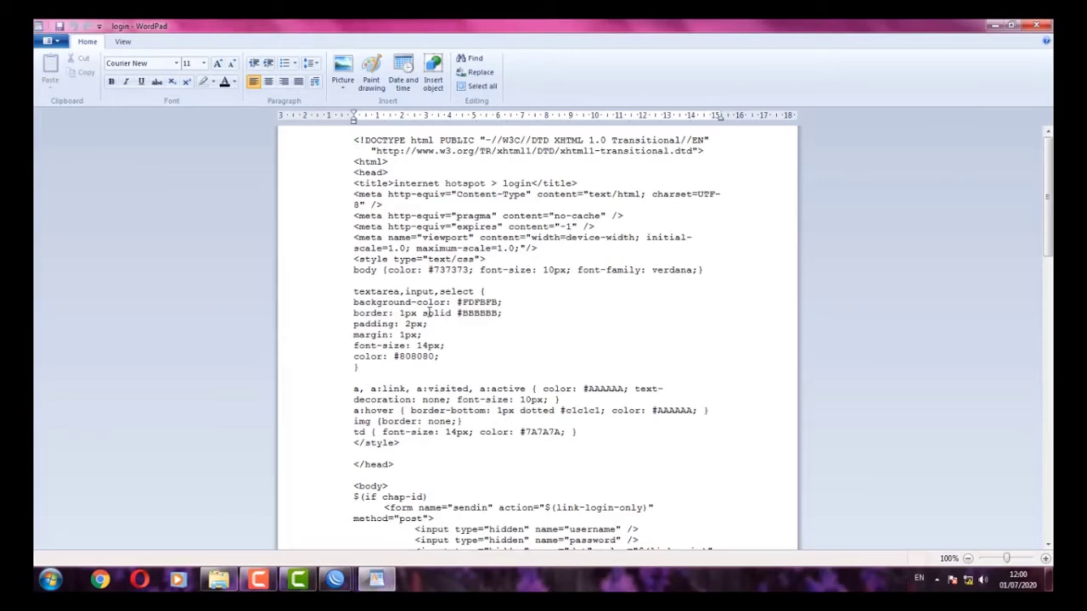
{"action": "scroll", "coordinate": [428, 313], "scroll_direction": "down", "scroll_amount": 4}
{"action": "scroll", "coordinate": [427, 313], "scroll_direction": "up", "scroll_amount": 4}
{"action": "key", "text": "ctrl+f"}
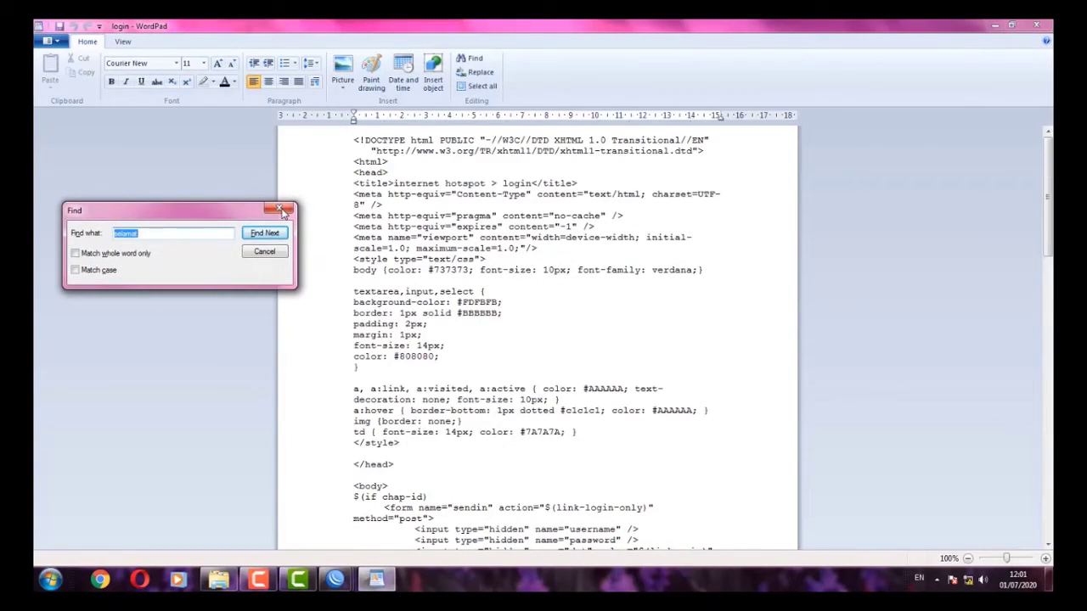
{"action": "type", "text": "latviski"}
{"action": "left_click", "coordinate": [246, 233]}
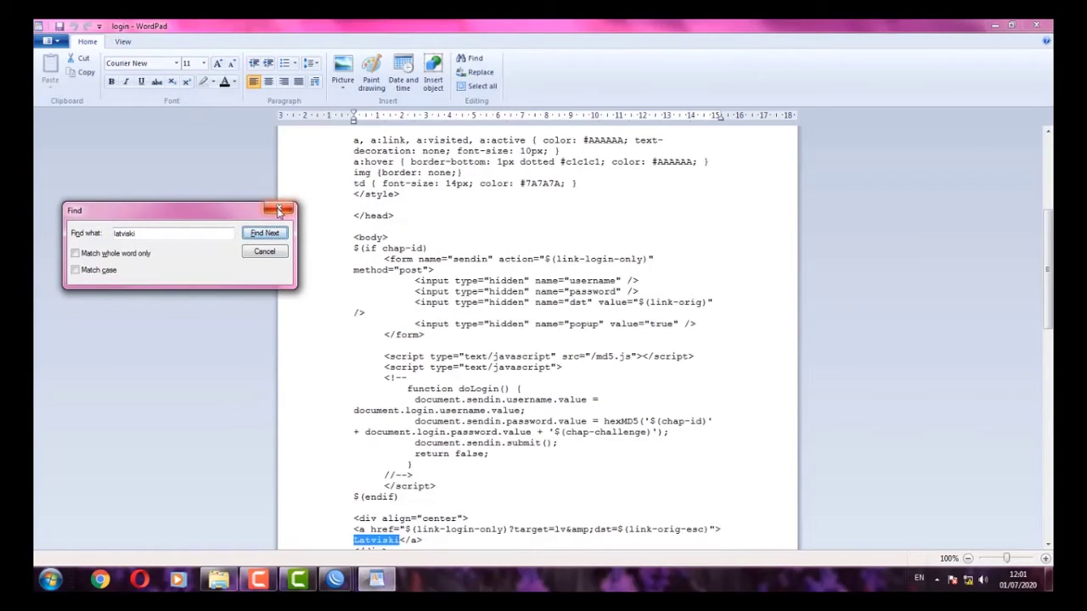
{"action": "left_click", "coordinate": [279, 211]}
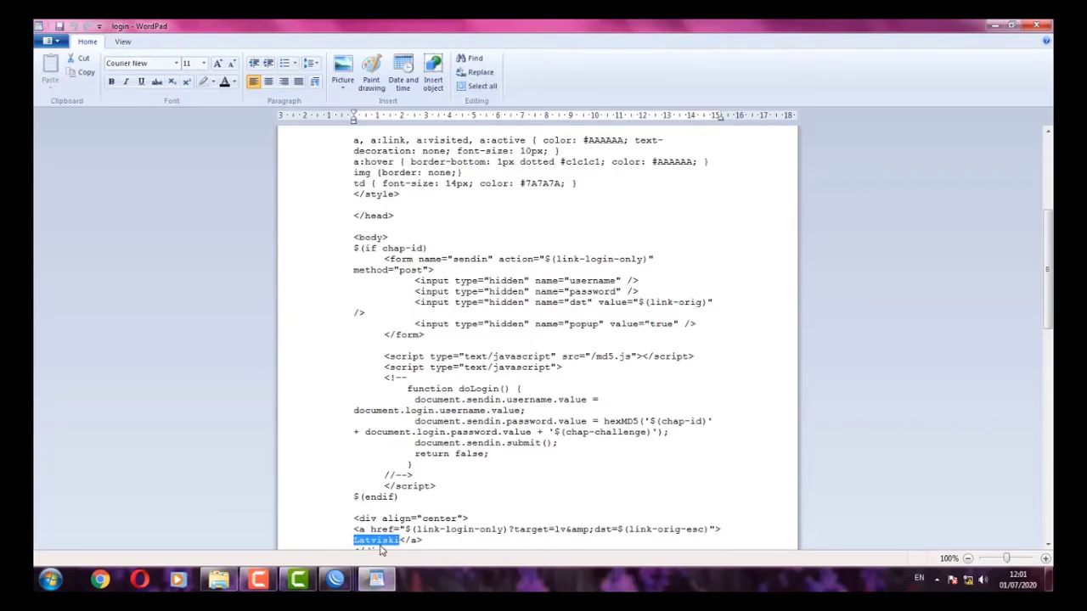
- Replace it with 'Selamat Datang Di SMK Gajah Mada Bandar Lampung', save, and close WordPad
{"action": "type", "text": "Selamat Datang Di"}
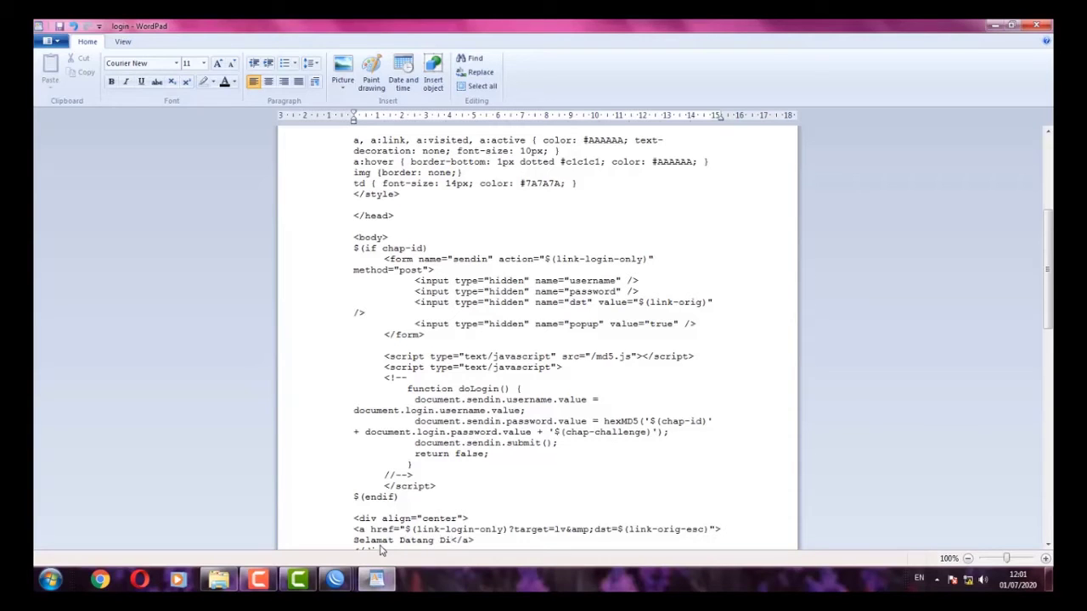
{"action": "type", "text": " SMK Gajah "}
{"action": "type", "text": "Mada VE"}
{"action": "key", "text": "BackSpace"}
{"action": "key", "text": "BackSpace"}
{"action": "type", "text": "V"}
{"action": "key", "text": "BackSpace"}
{"action": "type", "text": "Bandar "}
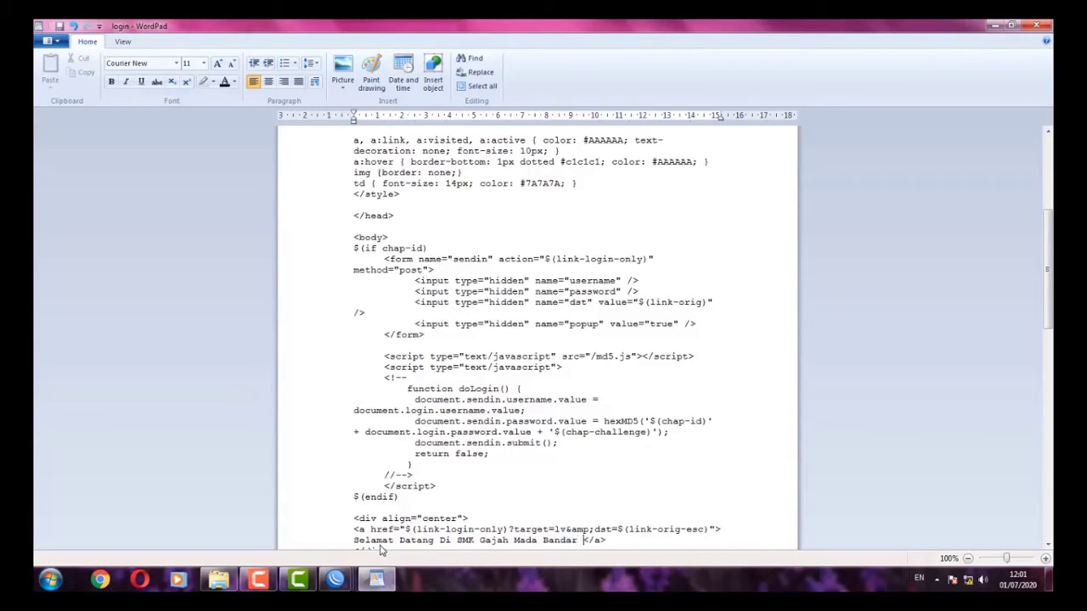
{"action": "type", "text": "Lampung"}
{"action": "scroll", "coordinate": [381, 550], "scroll_direction": "down", "scroll_amount": 12}
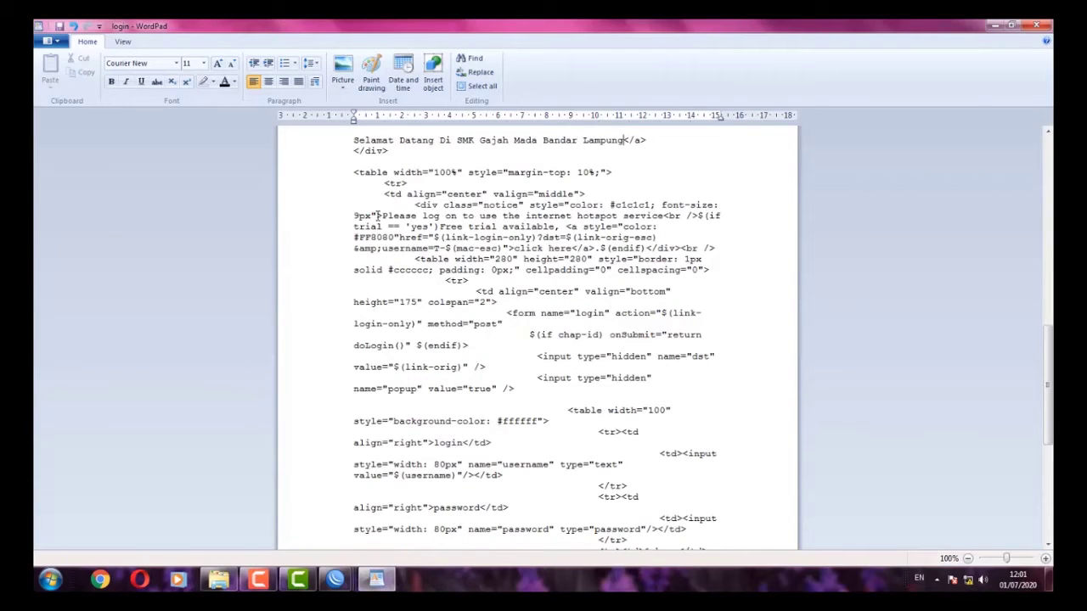
{"action": "left_click", "coordinate": [59, 27]}
{"action": "scroll", "coordinate": [666, 156], "scroll_direction": "up", "scroll_amount": 1}
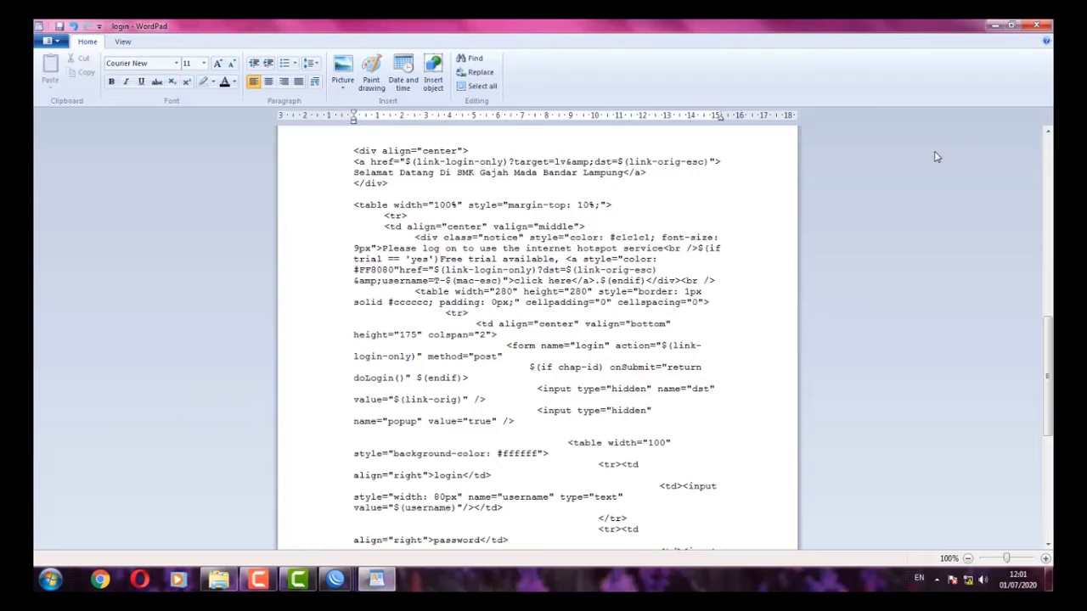
{"action": "left_click", "coordinate": [1037, 26]}
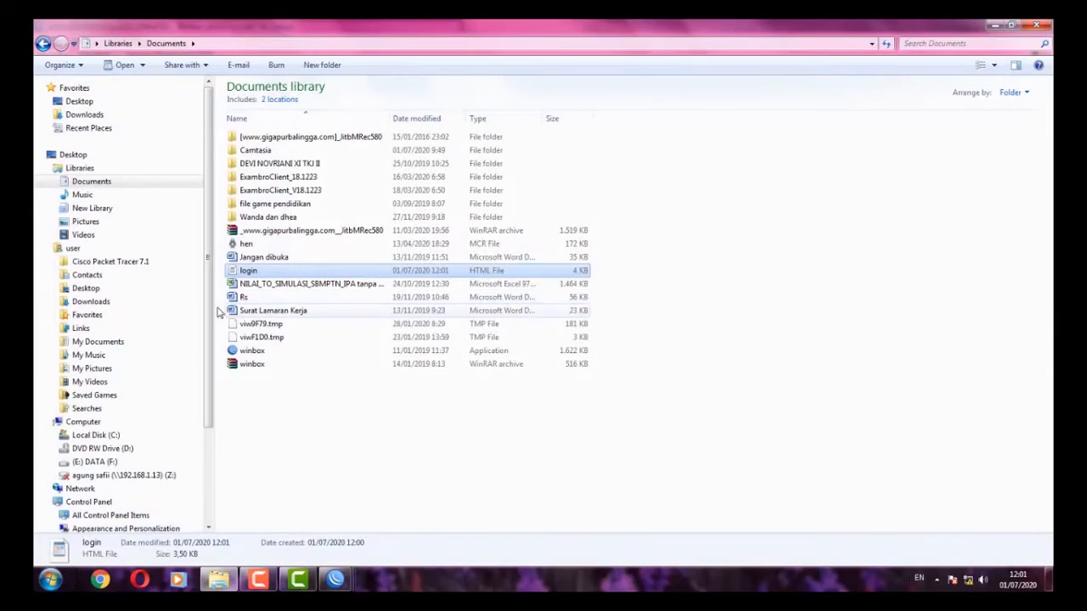
- Delete the old hotspot/login.html from the router's File List
{"action": "left_click", "coordinate": [340, 422]}
{"action": "left_click", "coordinate": [251, 272]}
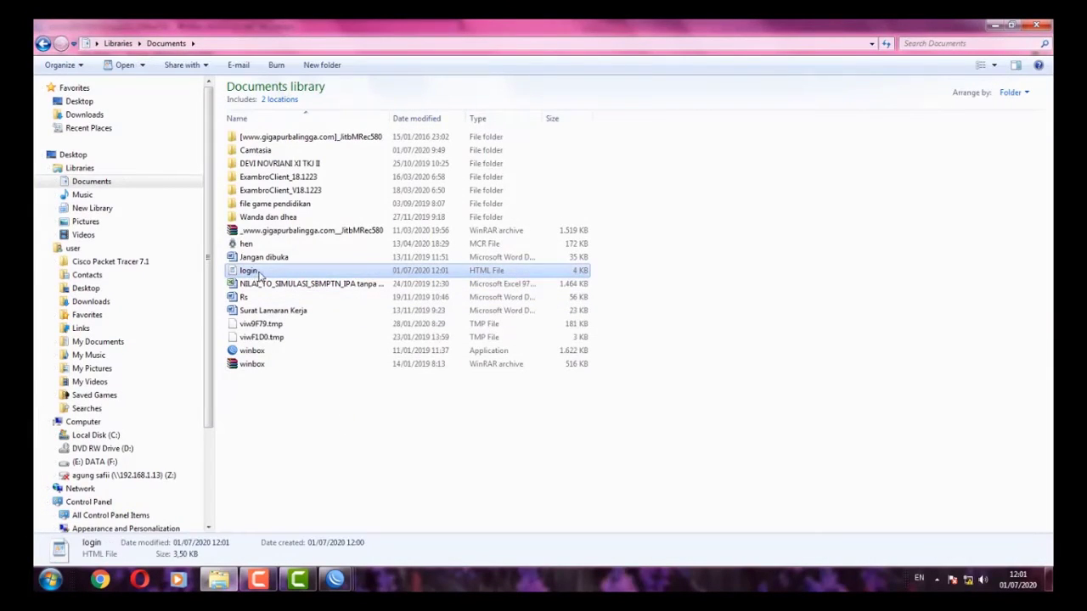
{"action": "mouse_move", "coordinate": [336, 580]}
{"action": "left_click", "coordinate": [476, 505]}
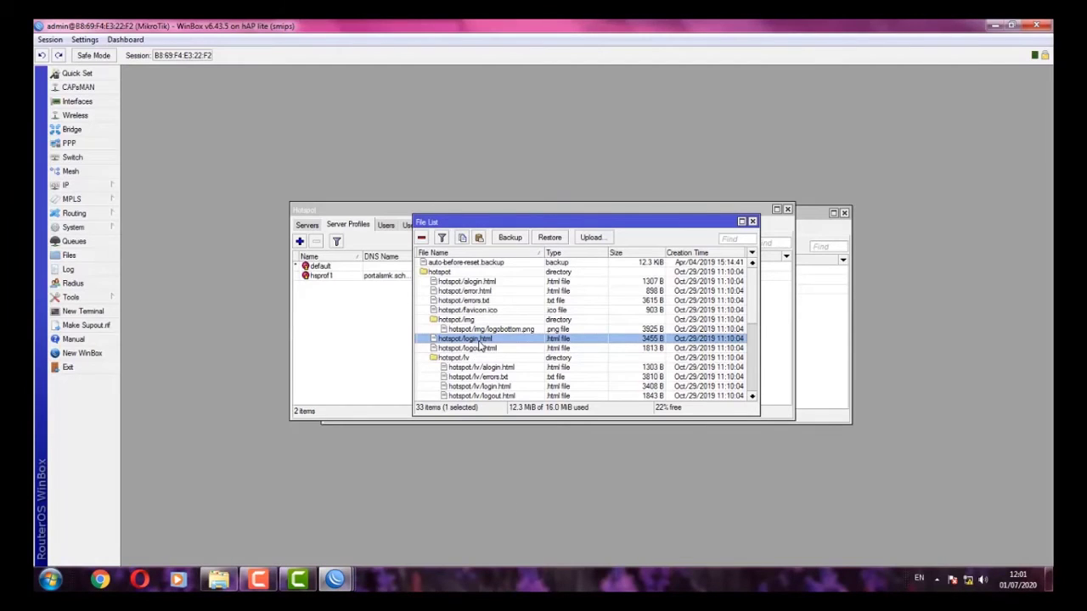
{"action": "left_click", "coordinate": [484, 347]}
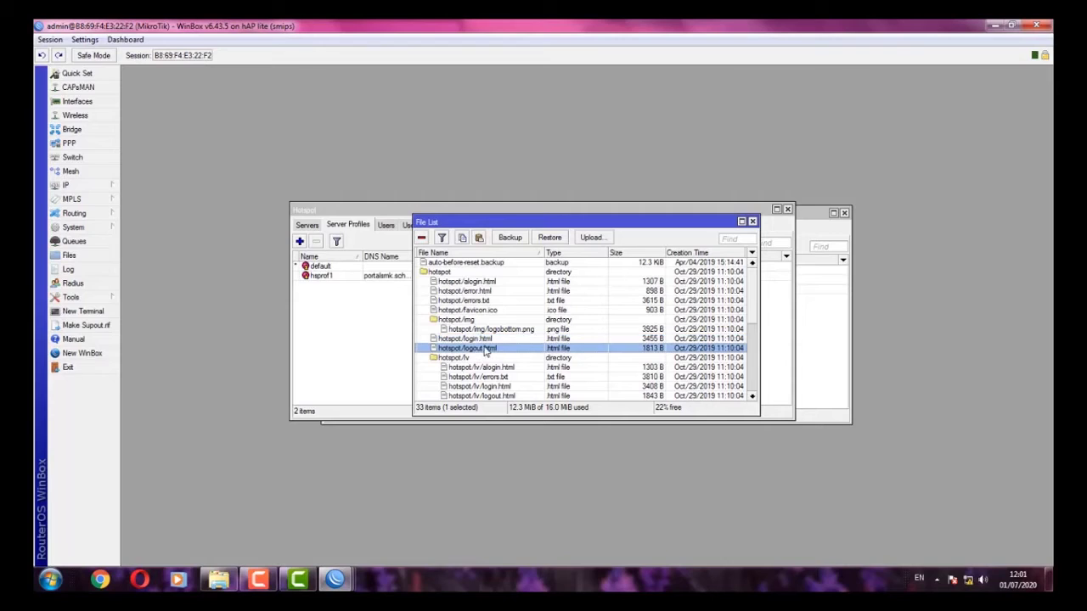
{"action": "left_click", "coordinate": [489, 341]}
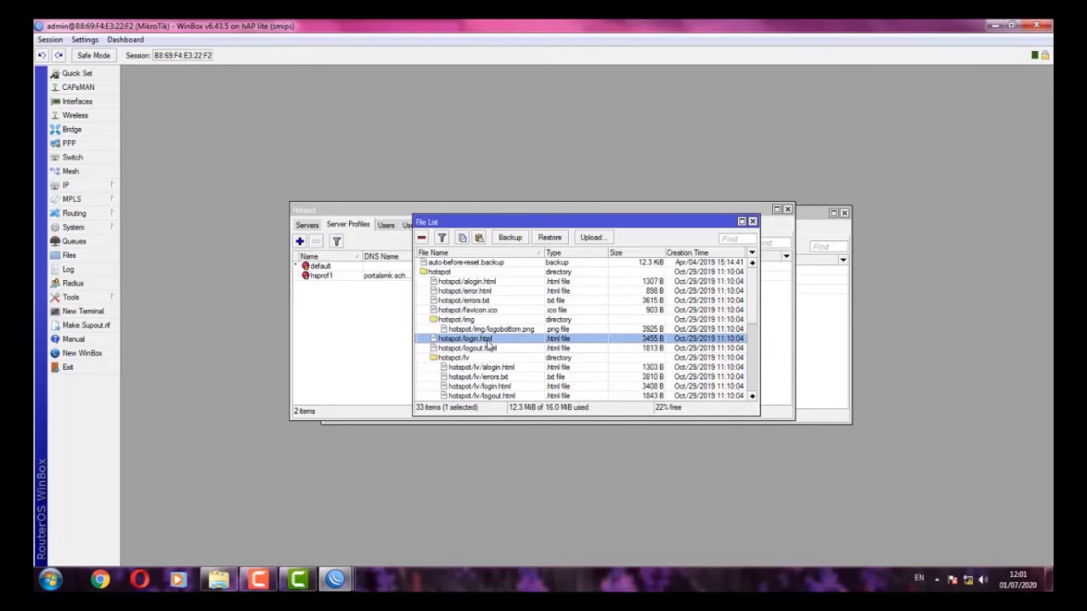
{"action": "key", "text": "Delete"}
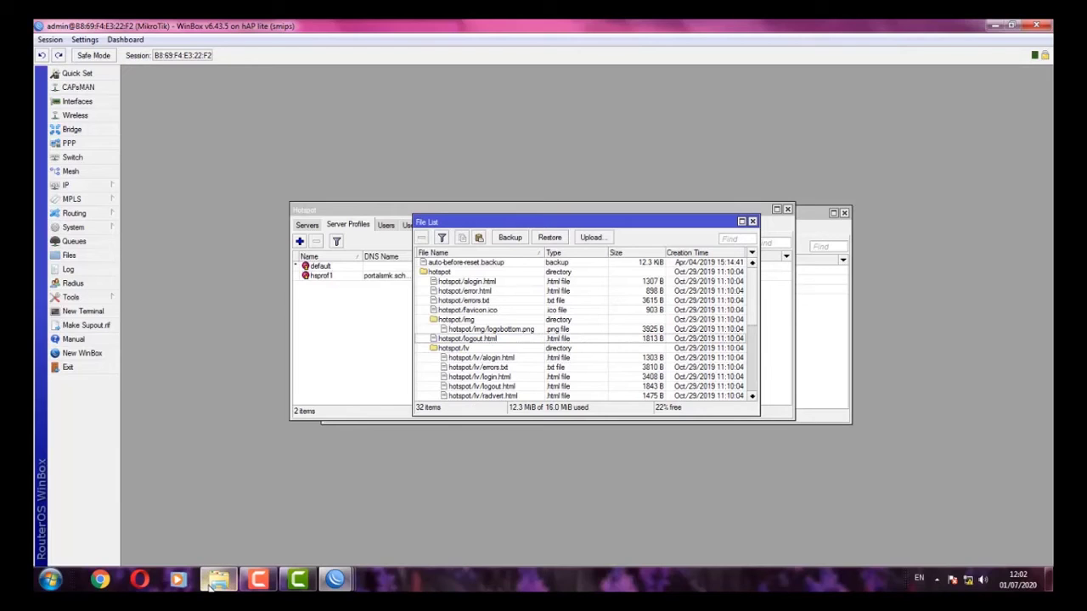
- Upload the custom login.html from Documents into the router's hotspot folder
{"action": "left_click", "coordinate": [211, 586]}
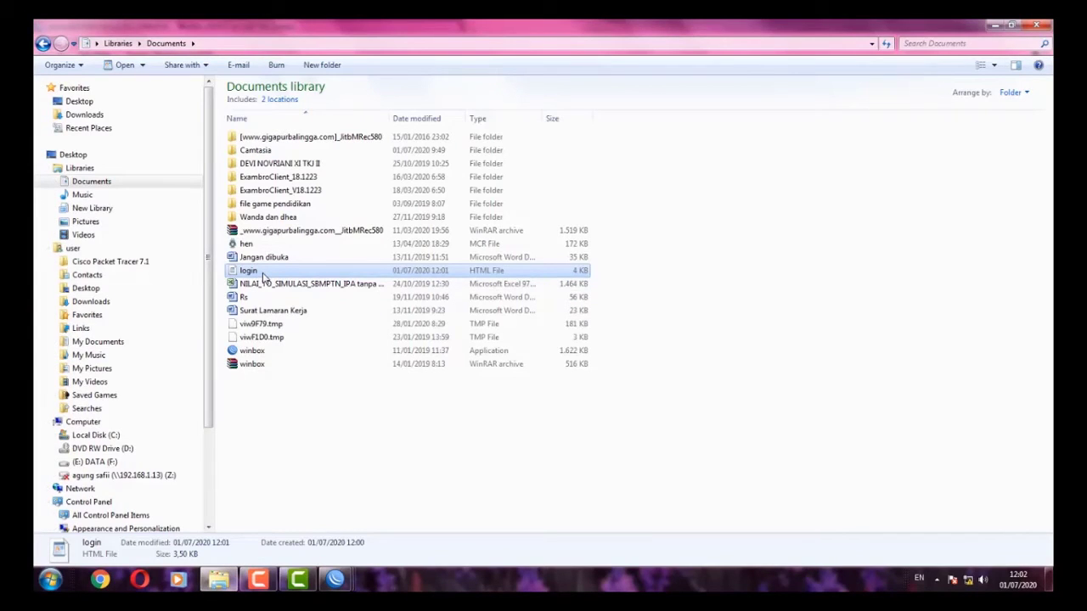
{"action": "left_click_drag", "start_coordinate": [263, 276], "coordinate": [539, 349]}
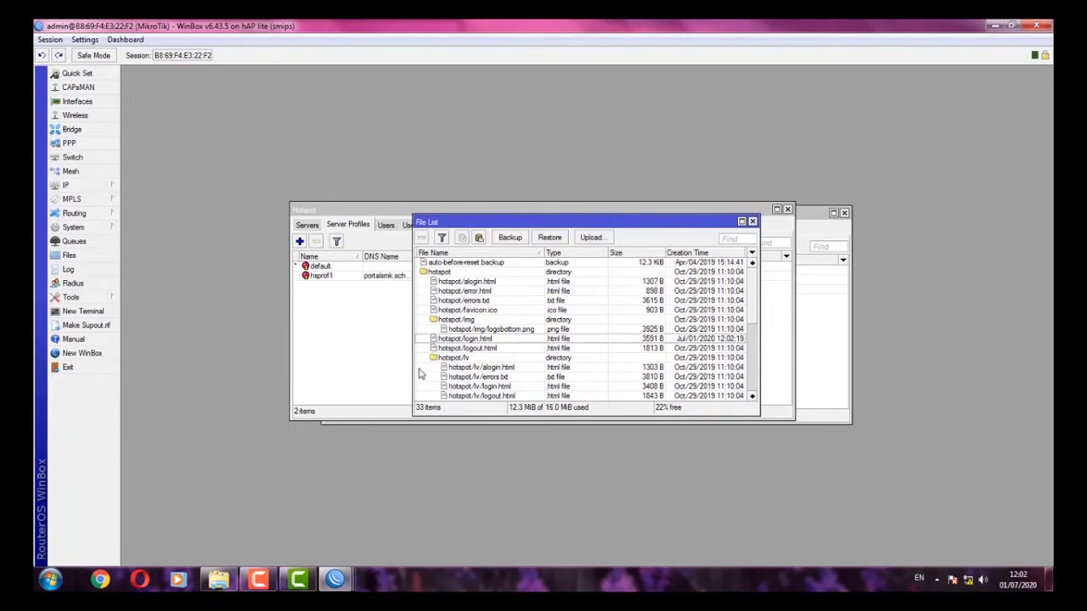
{"action": "left_click", "coordinate": [375, 297]}
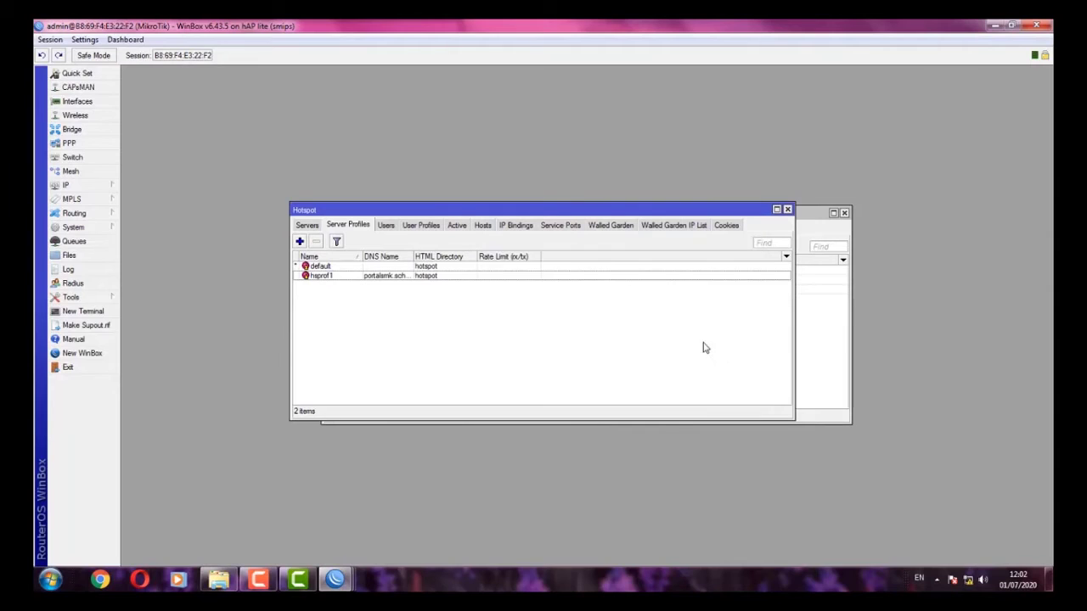
- Close the Hotspot and DHCP Server windows and show the Wireless Security Profiles list
{"action": "left_click", "coordinate": [787, 210]}
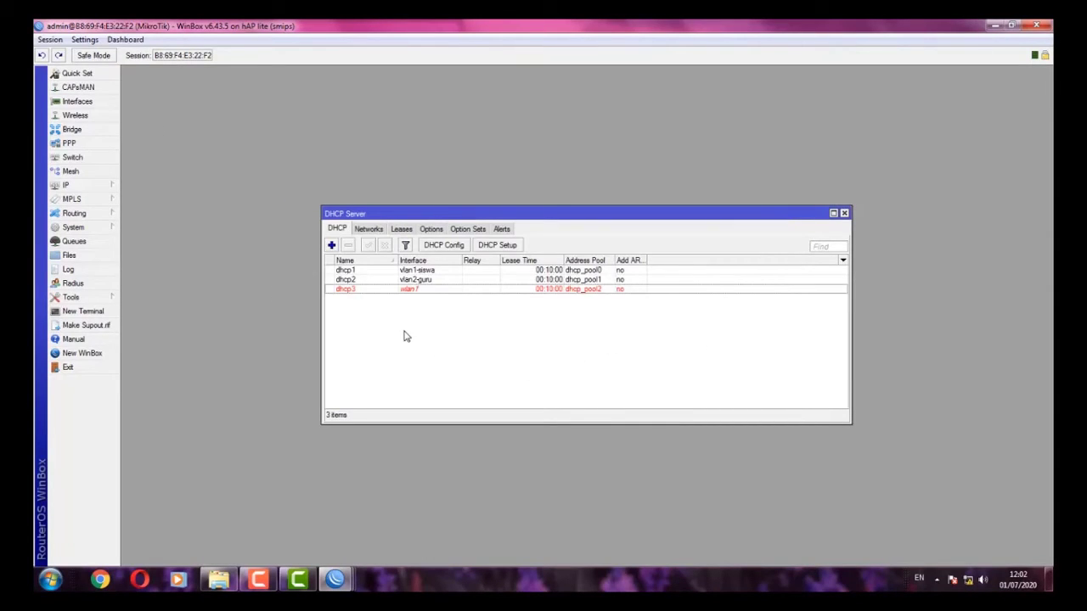
{"action": "left_click", "coordinate": [844, 213]}
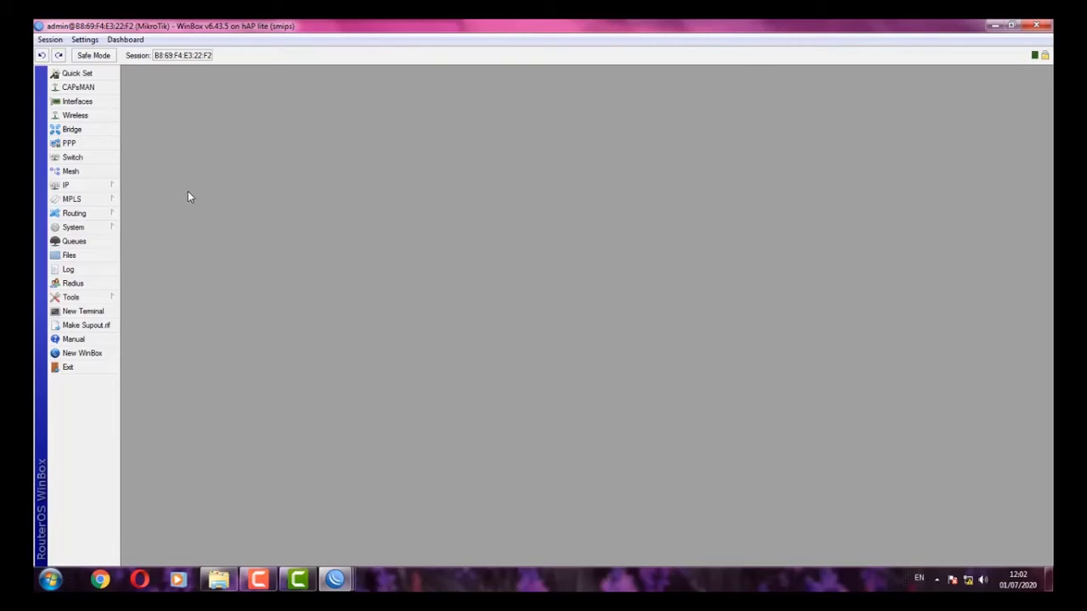
{"action": "left_click", "coordinate": [75, 115]}
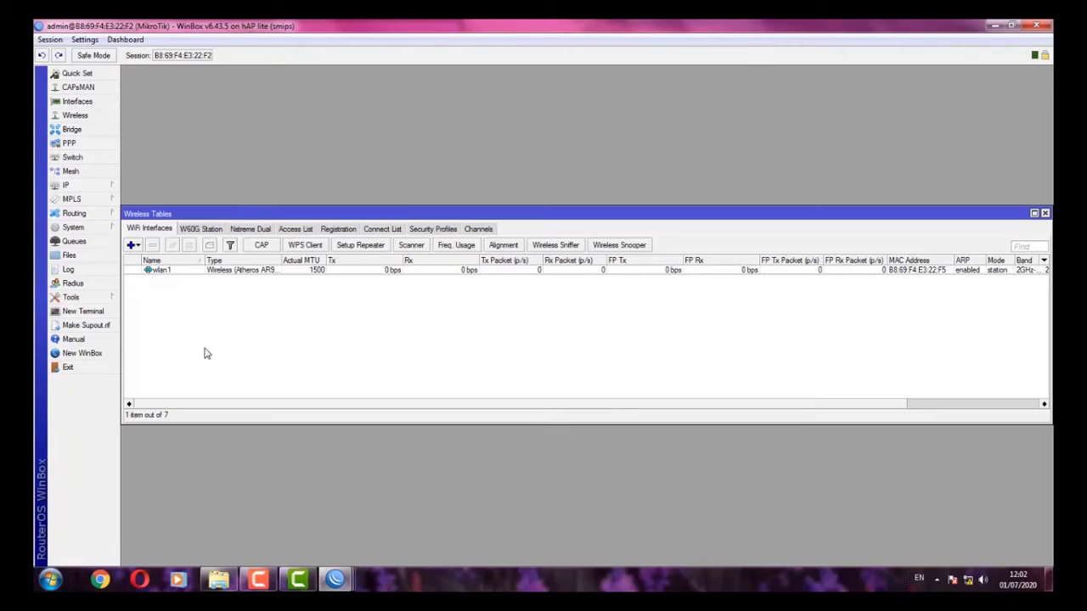
{"action": "left_click", "coordinate": [445, 229]}
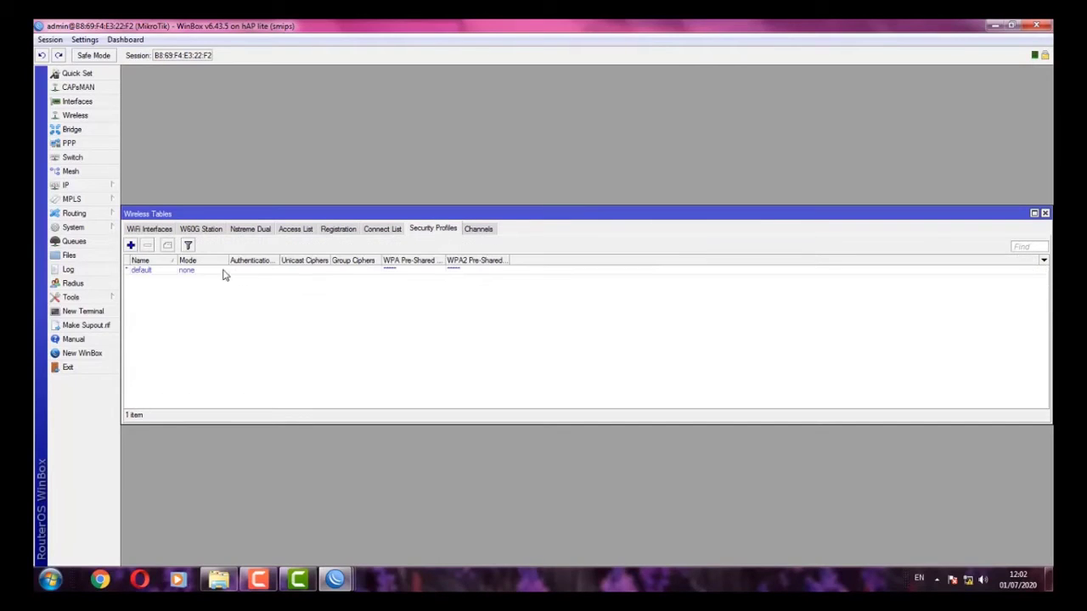
- Add security profile profile1 with WPA and WPA2 pre-shared keys, then list WiFi interfaces
{"action": "left_click", "coordinate": [130, 245]}
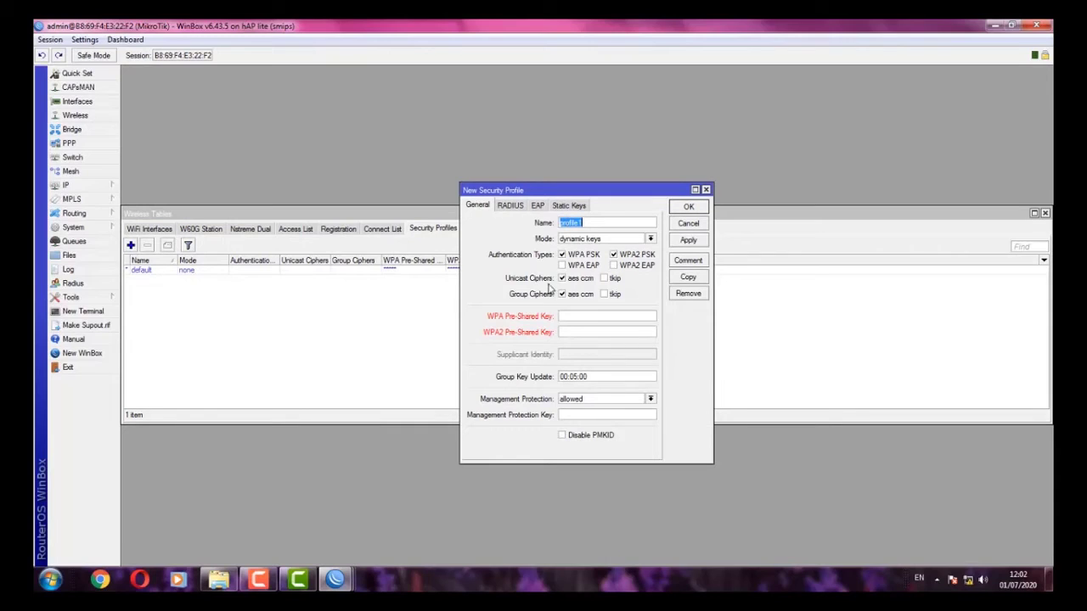
{"action": "left_click", "coordinate": [575, 316]}
{"action": "type", "text": "********"}
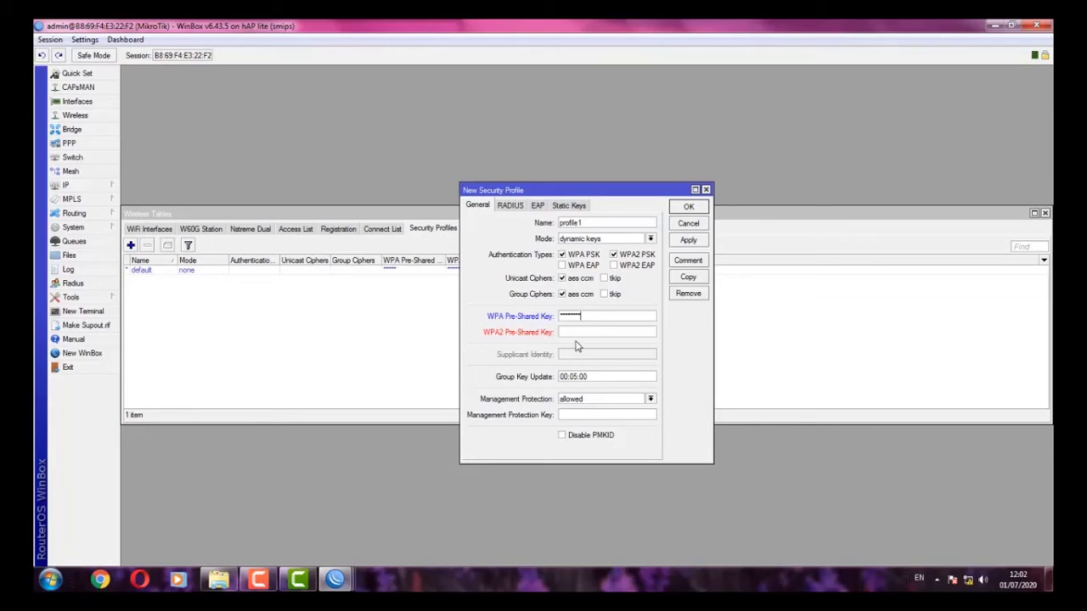
{"action": "left_click", "coordinate": [586, 335]}
{"action": "type", "text": "********"}
{"action": "left_click", "coordinate": [684, 242]}
{"action": "left_click", "coordinate": [687, 208]}
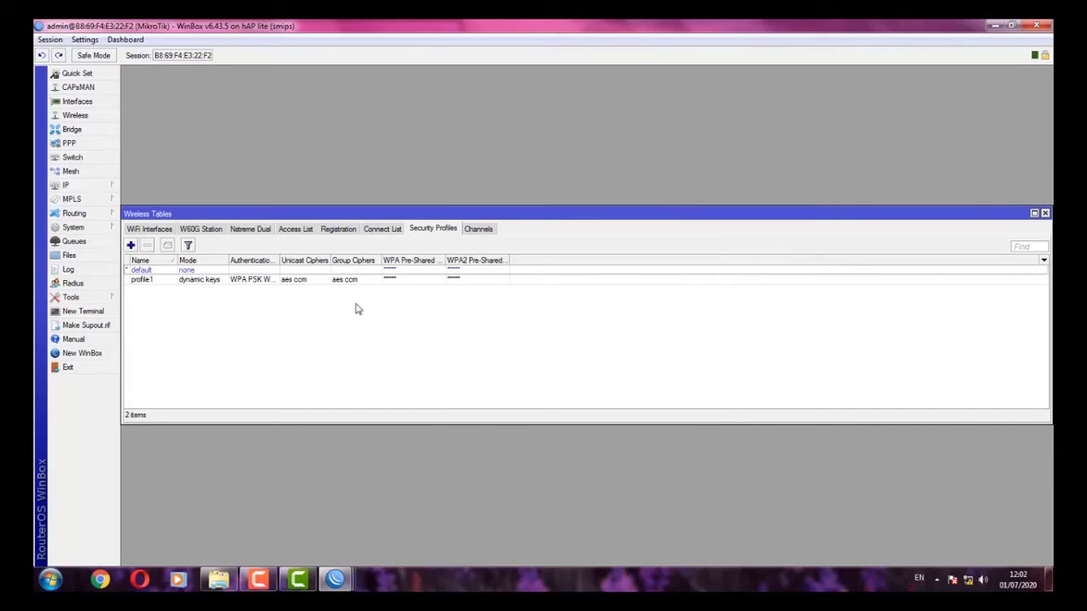
{"action": "left_click", "coordinate": [149, 229]}
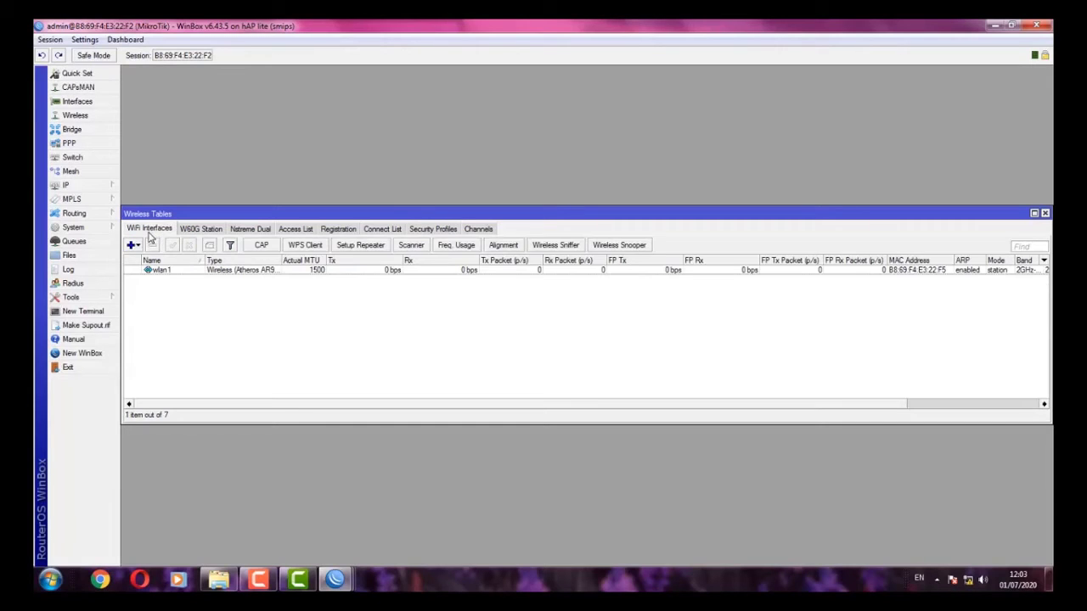
- Set wlan1 to ap bridge mode on the 2GHz-B/G/N band
{"action": "left_click", "coordinate": [163, 272]}
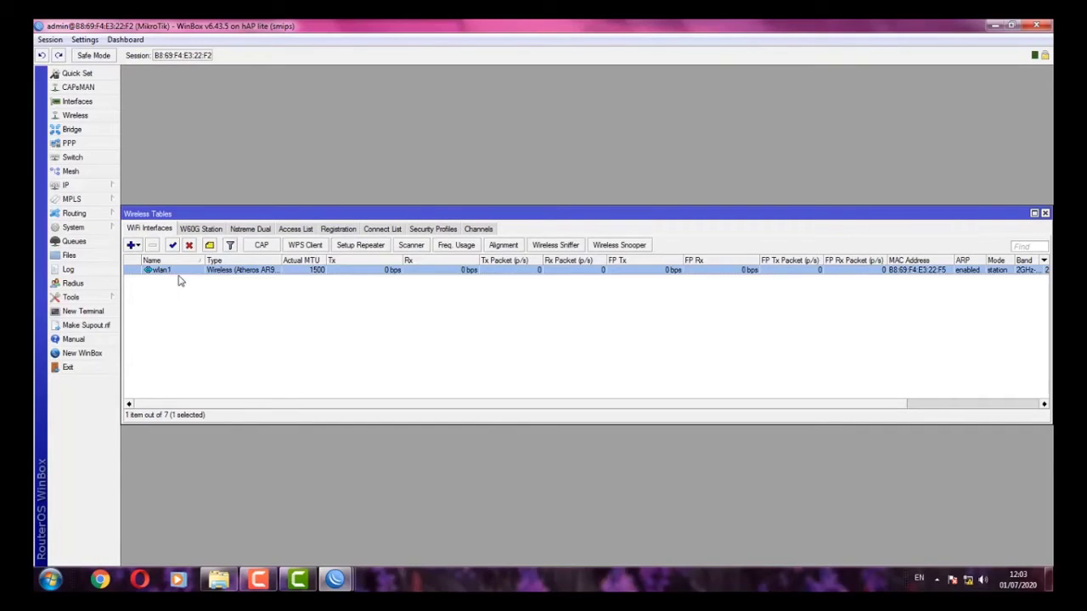
{"action": "double_click", "coordinate": [161, 272]}
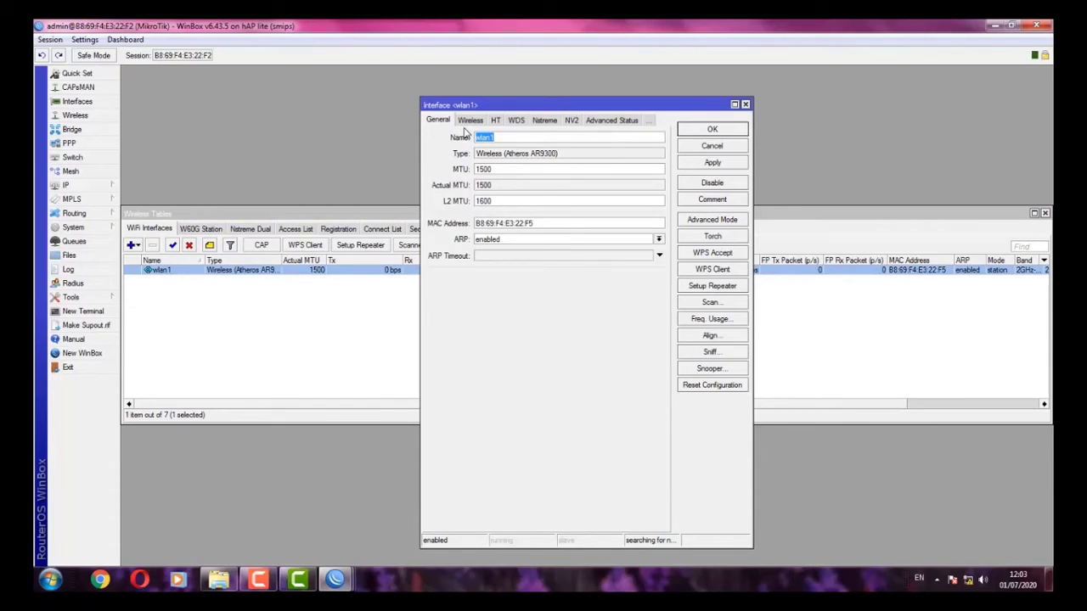
{"action": "left_click", "coordinate": [472, 123]}
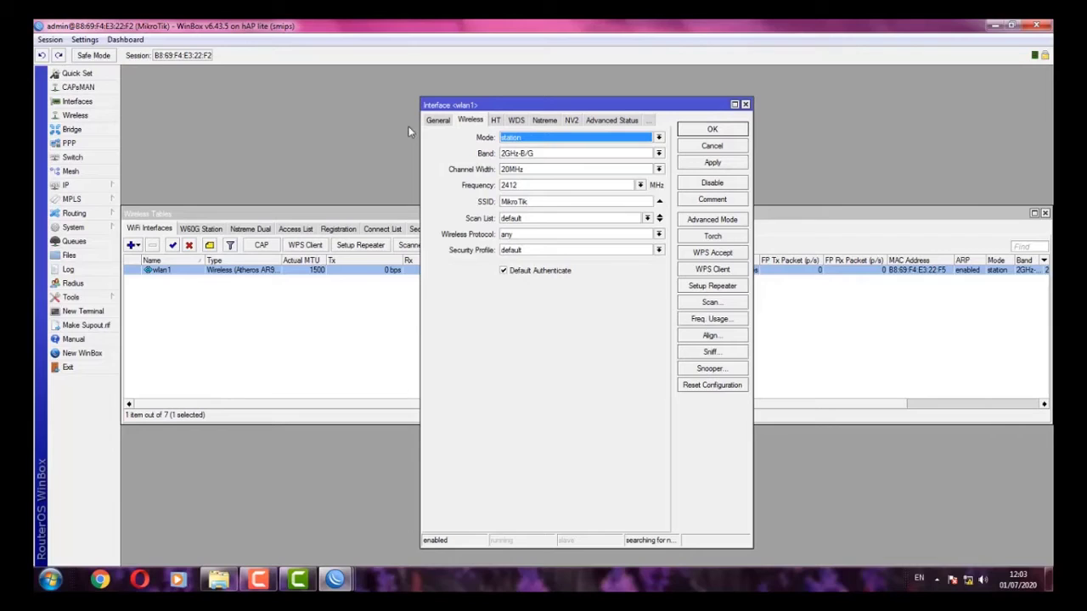
{"action": "left_click", "coordinate": [565, 142]}
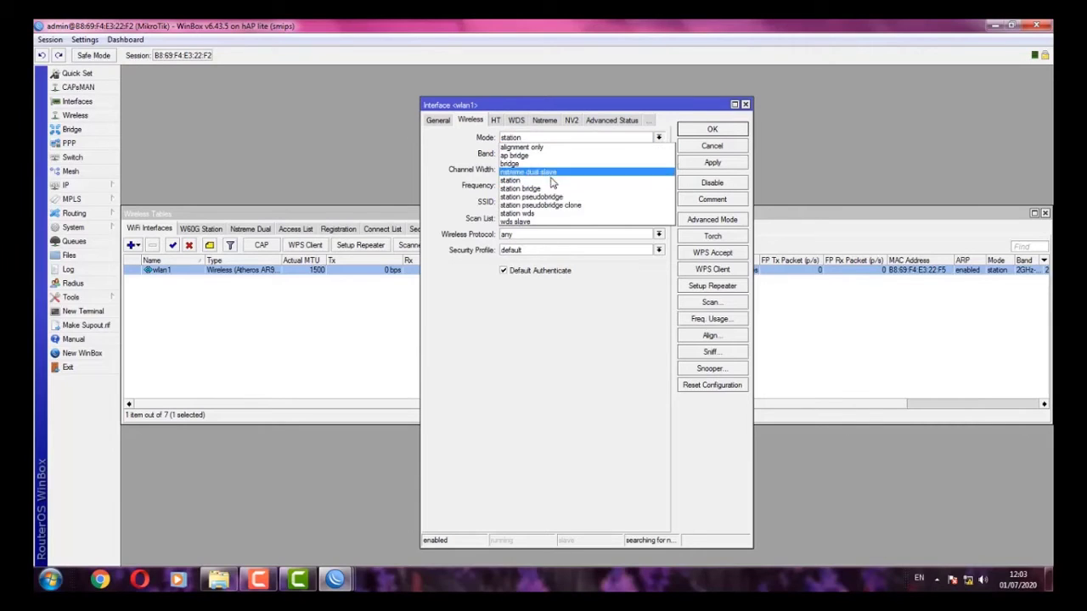
{"action": "left_click", "coordinate": [536, 155]}
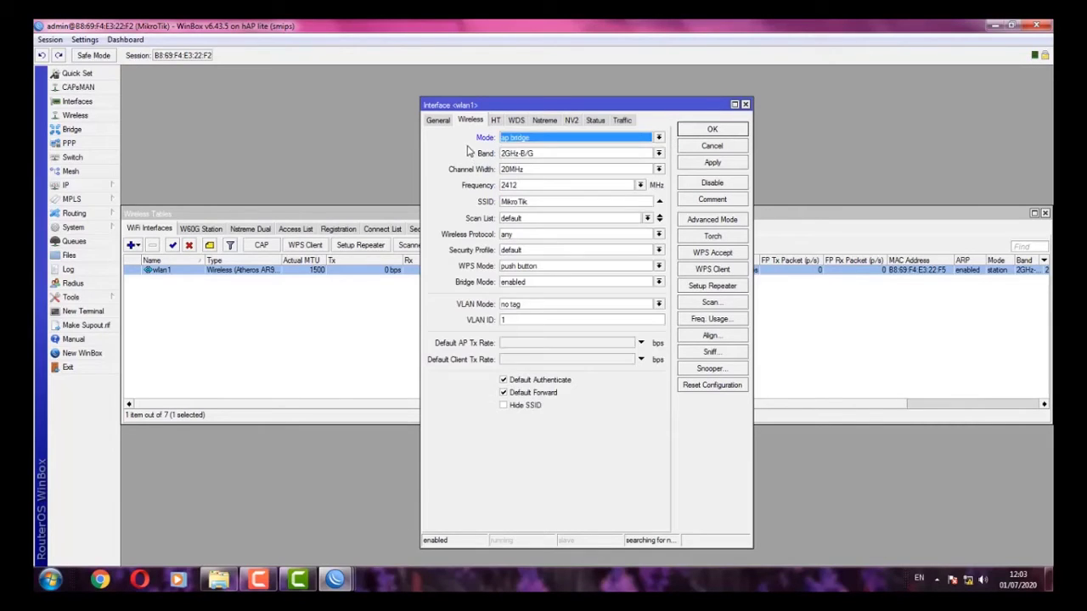
{"action": "left_click", "coordinate": [526, 155]}
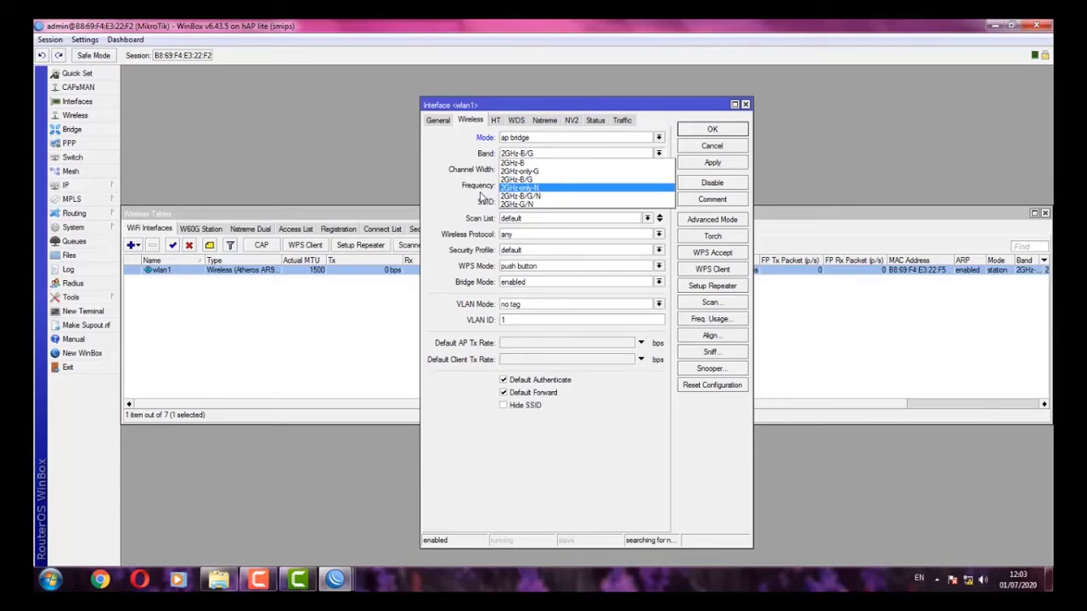
{"action": "left_click", "coordinate": [518, 197]}
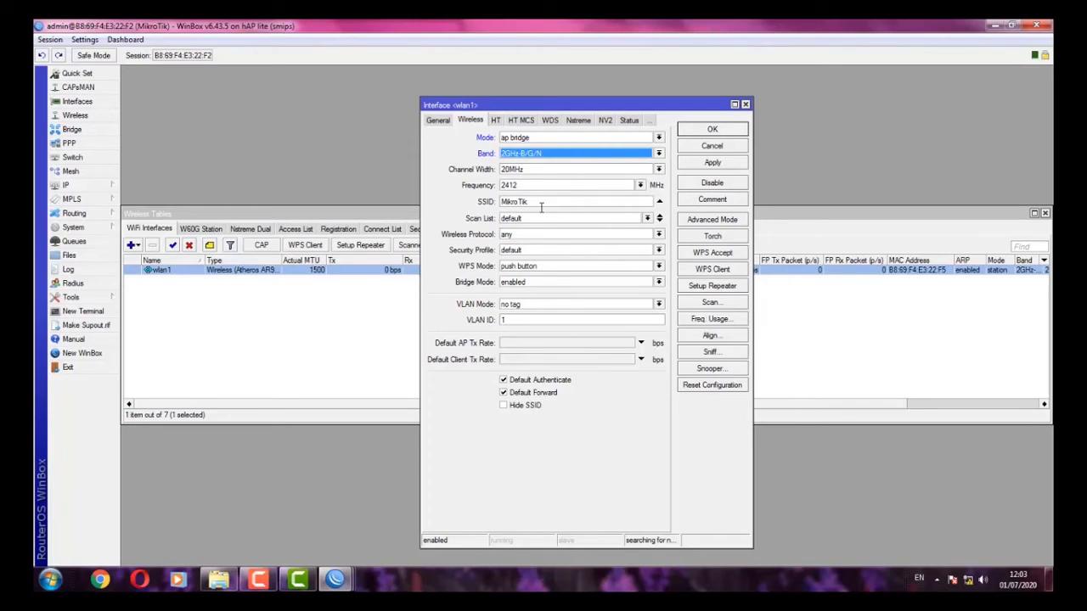
- Give wlan1 SSID UKK_2 and security profile profile1, and apply the changes
{"action": "double_click", "coordinate": [540, 206]}
{"action": "key", "text": "BackSpace"}
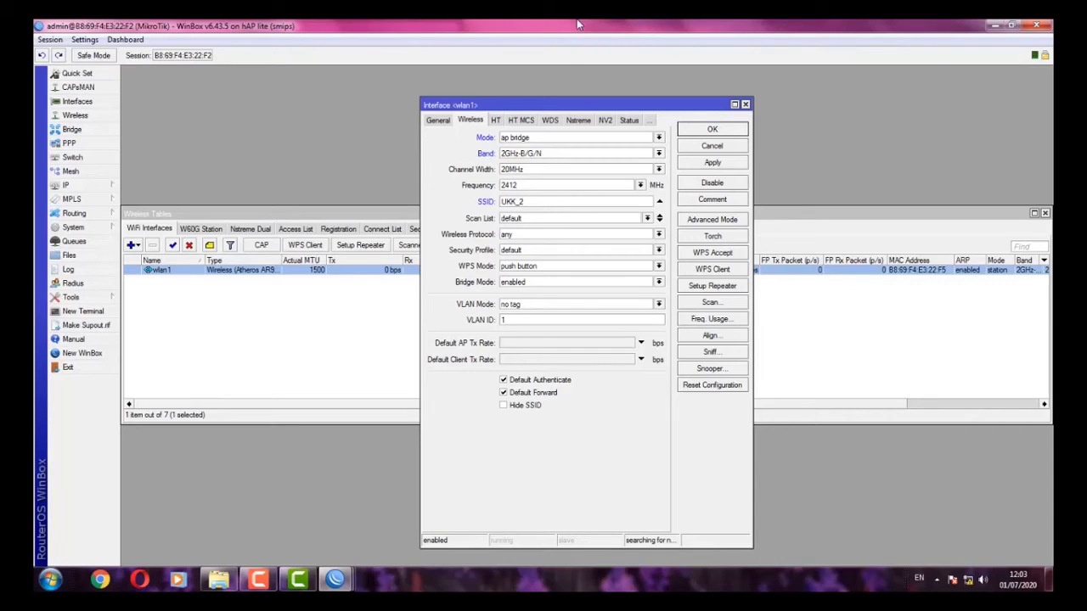
{"action": "left_click", "coordinate": [543, 252]}
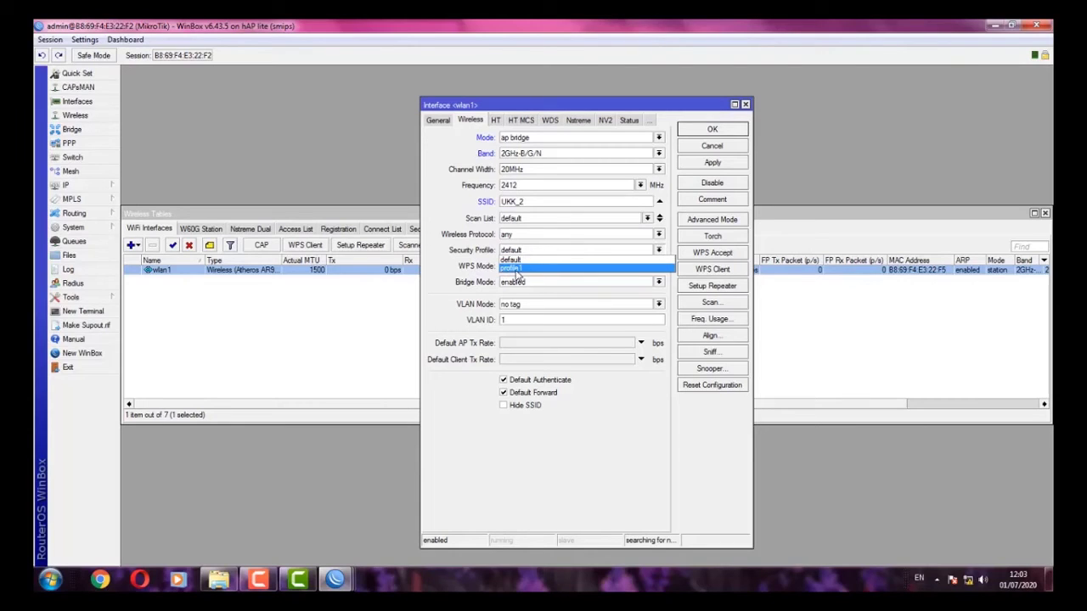
{"action": "left_click", "coordinate": [515, 269]}
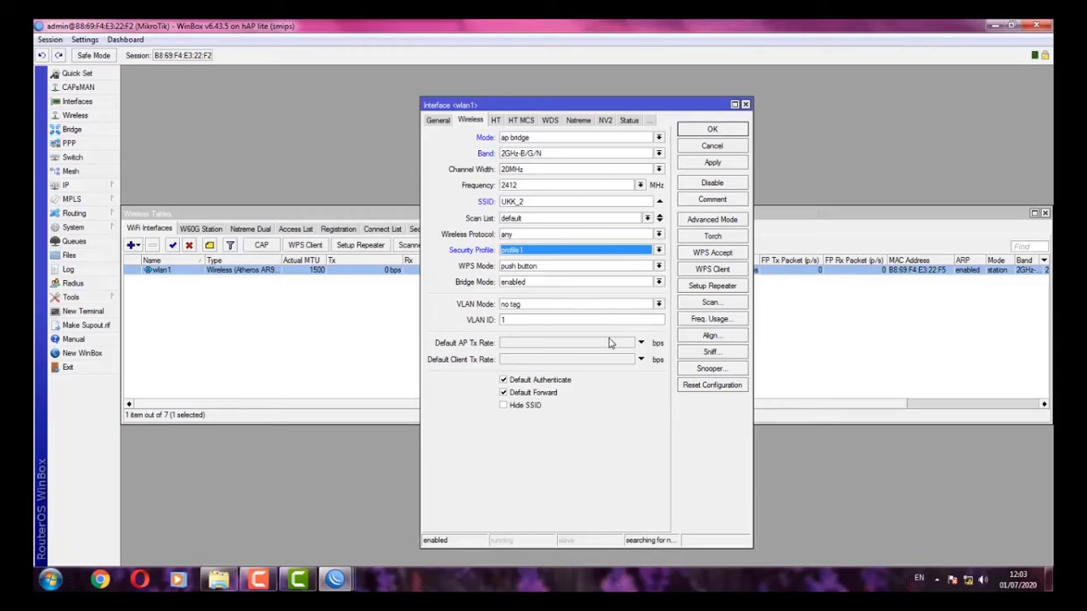
{"action": "left_click", "coordinate": [712, 164]}
{"action": "left_click", "coordinate": [704, 132]}
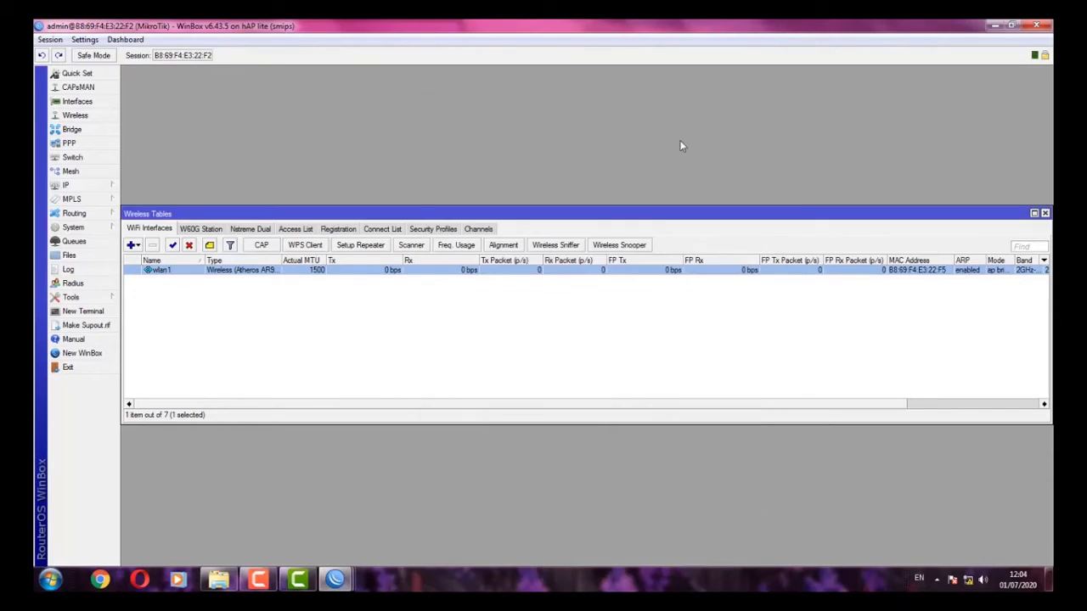
{"action": "left_click", "coordinate": [316, 323]}
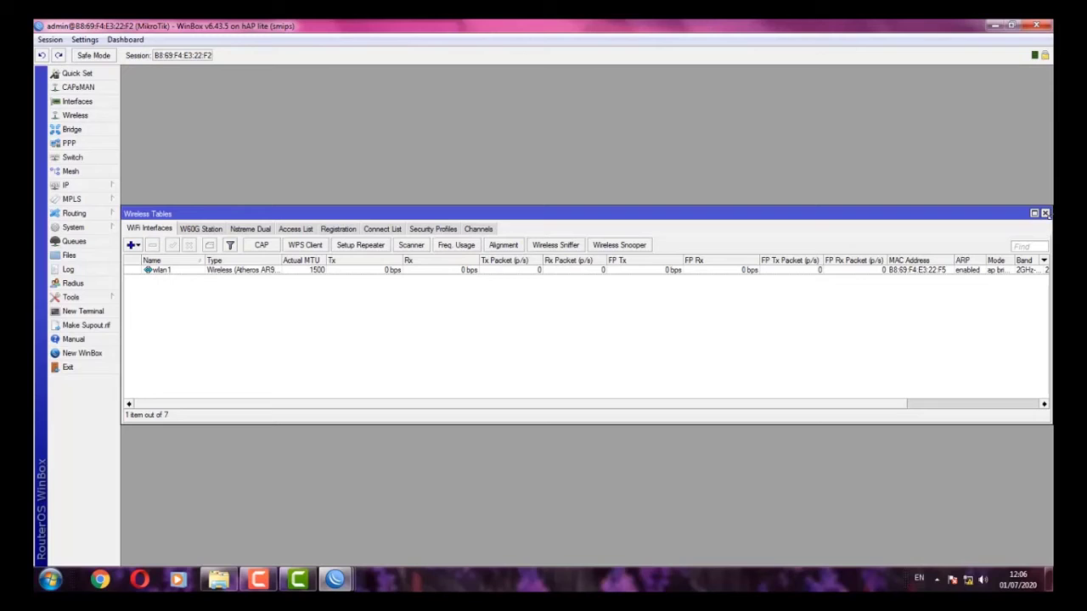
- Close the Wireless Tables window and exit WinBox, returning to the Documents library
{"action": "left_click", "coordinate": [1044, 213]}
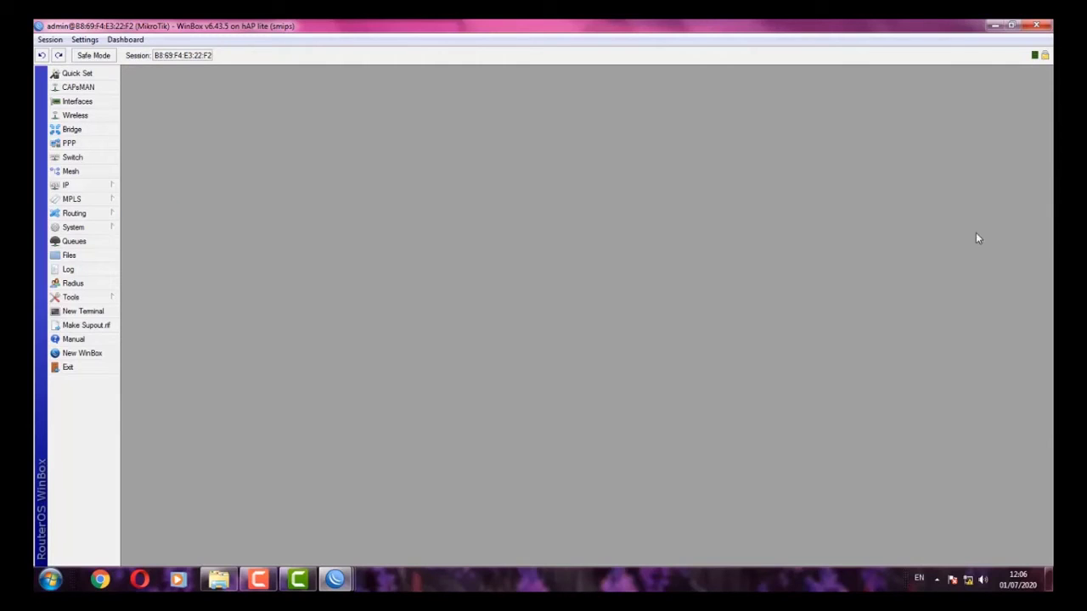
{"action": "left_click", "coordinate": [1036, 25]}
{"action": "left_click", "coordinate": [724, 354]}
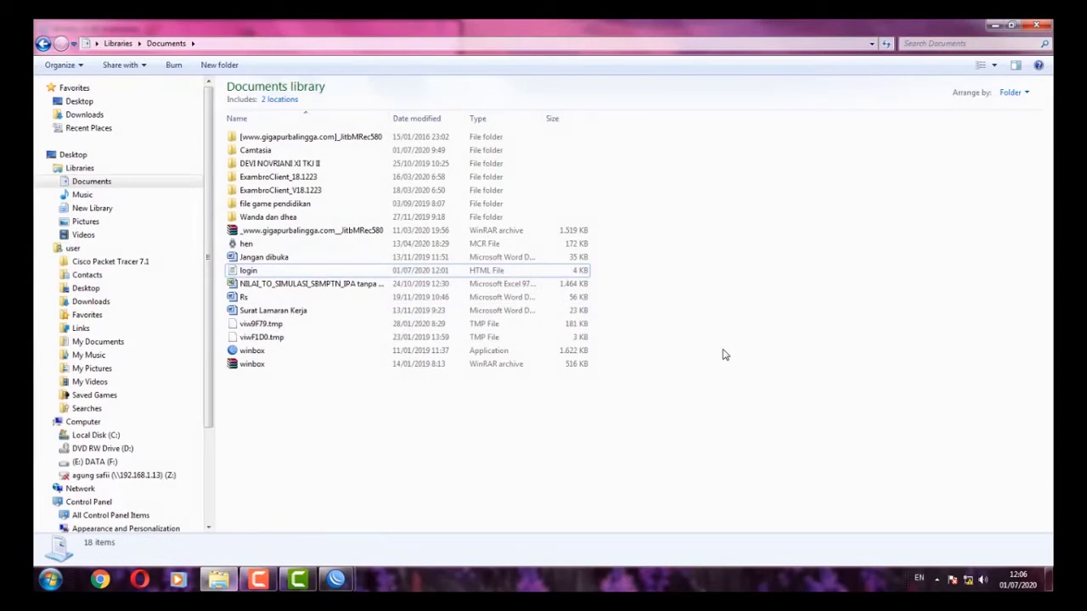
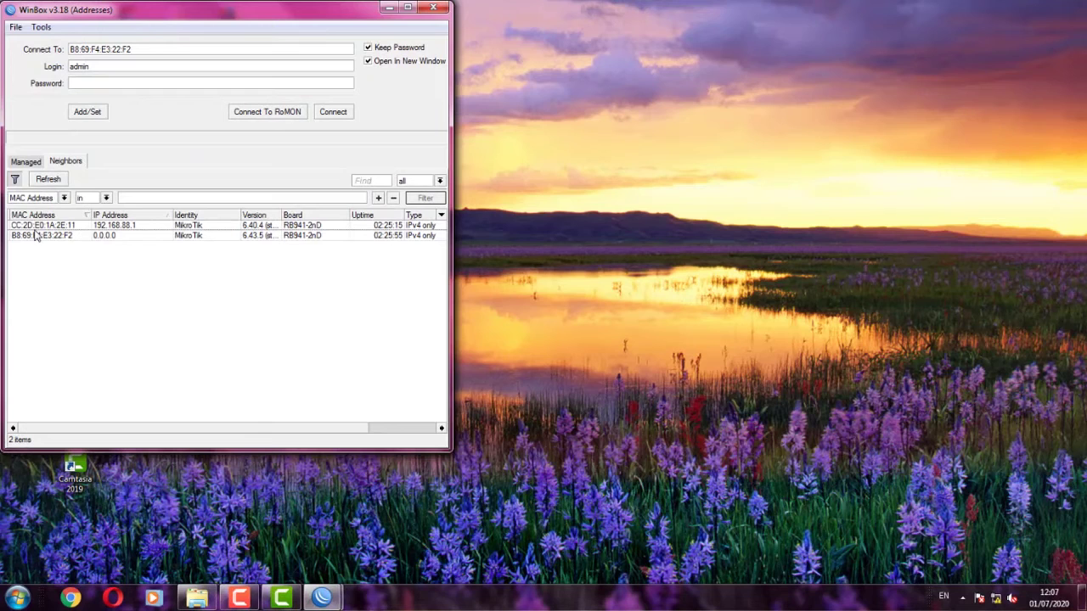
- Connect to the router at 192.168.88.1 and remove its default configuration
{"action": "left_click", "coordinate": [42, 181]}
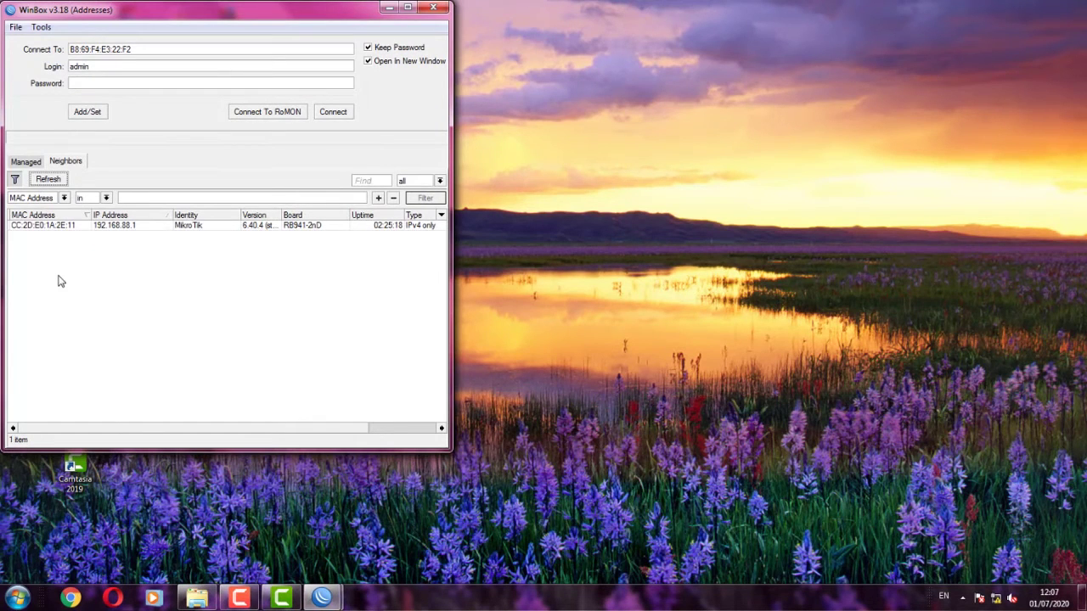
{"action": "left_click", "coordinate": [46, 226]}
{"action": "left_click", "coordinate": [334, 114]}
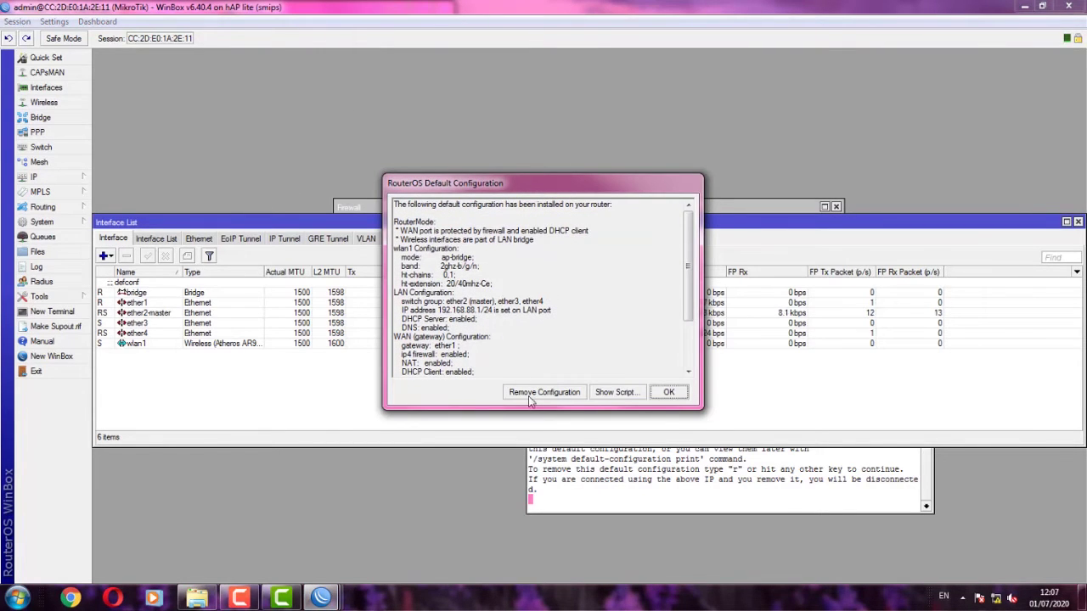
{"action": "left_click", "coordinate": [516, 395]}
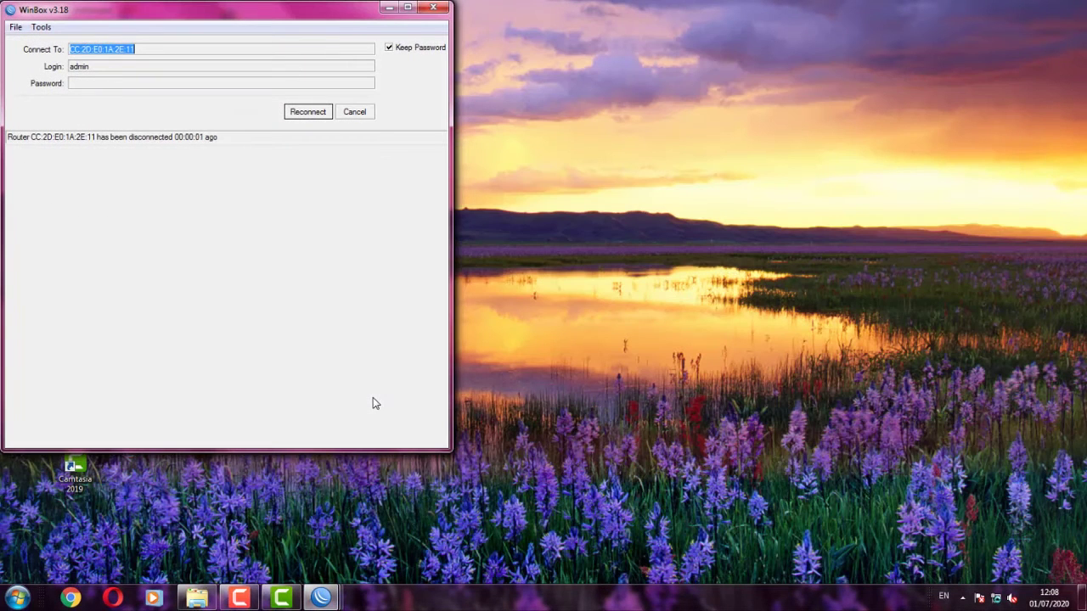
- Reconnect to the reset router by its MAC address CC:2D:E0:1A:2E:13
{"action": "left_click", "coordinate": [308, 111]}
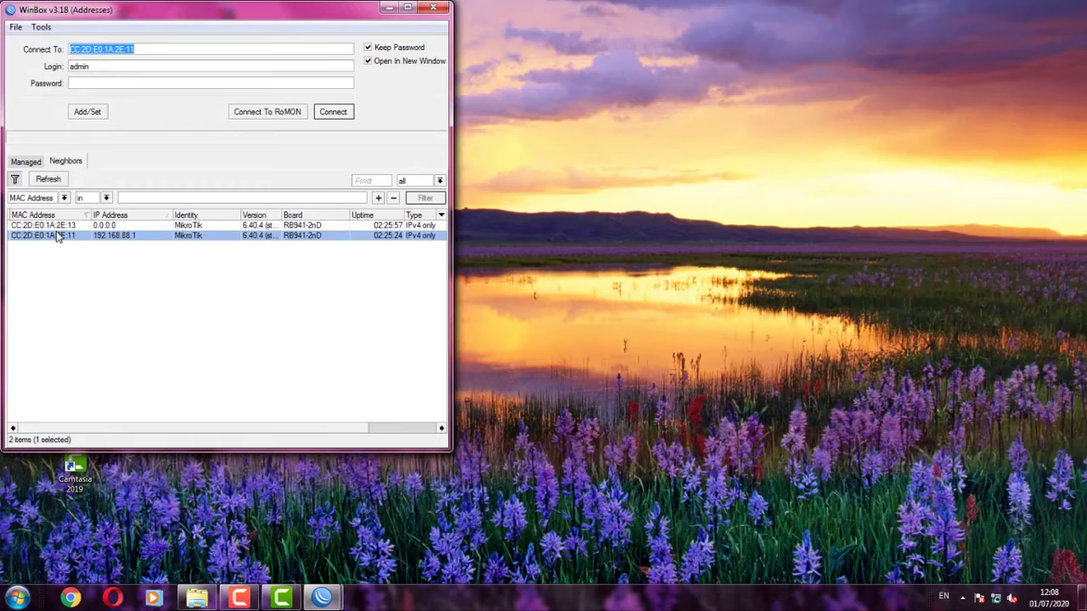
{"action": "left_click", "coordinate": [40, 186]}
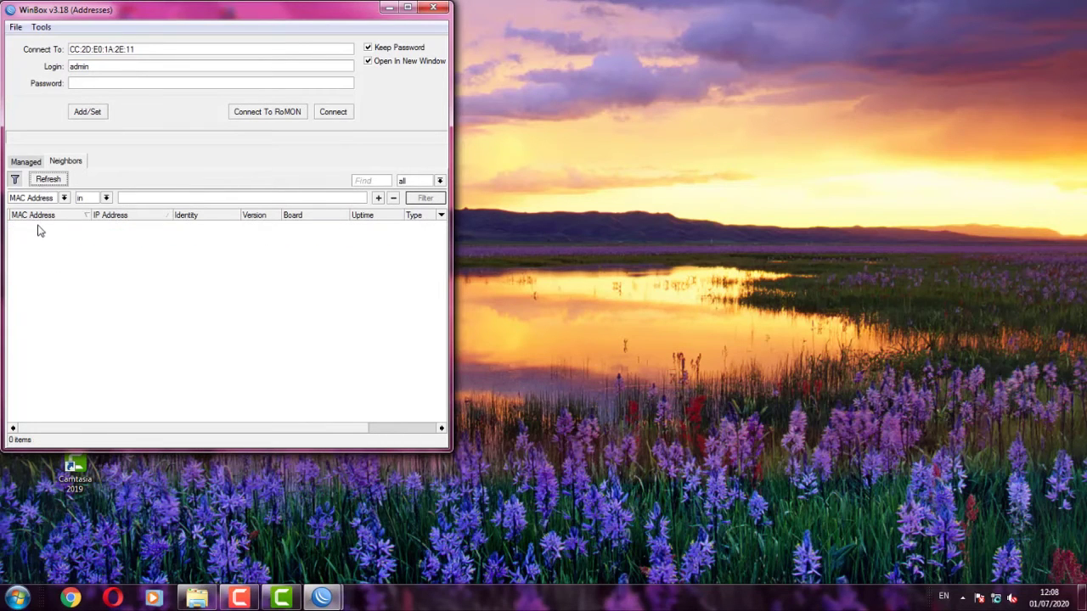
{"action": "left_click", "coordinate": [39, 226]}
{"action": "left_click", "coordinate": [333, 112]}
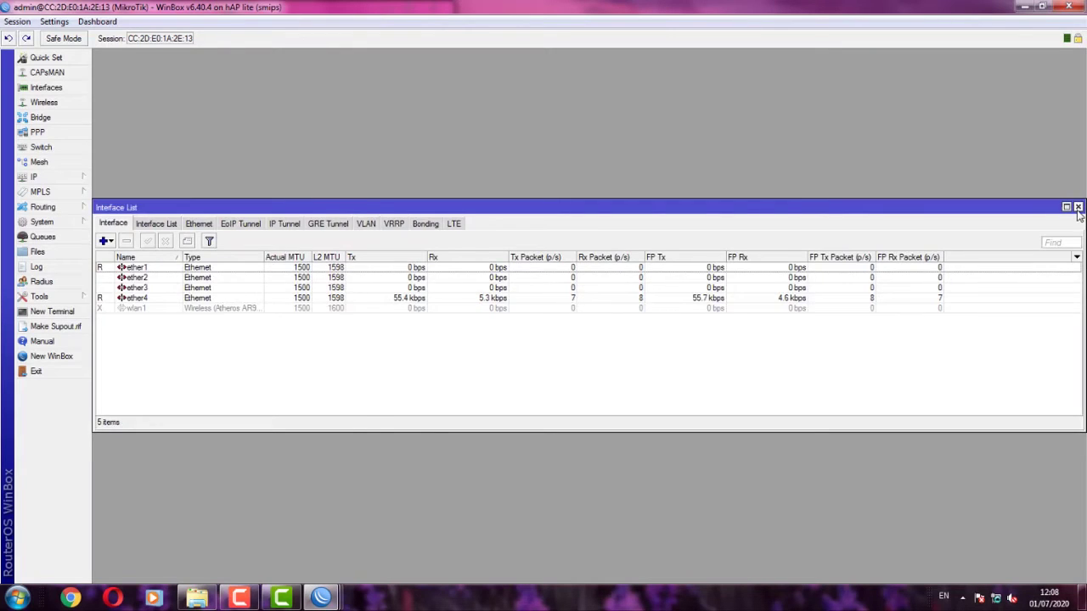
- Close the interface and route lists and add a bridge named bridge1 with default settings
{"action": "left_click", "coordinate": [1080, 212]}
{"action": "left_click", "coordinate": [815, 207]}
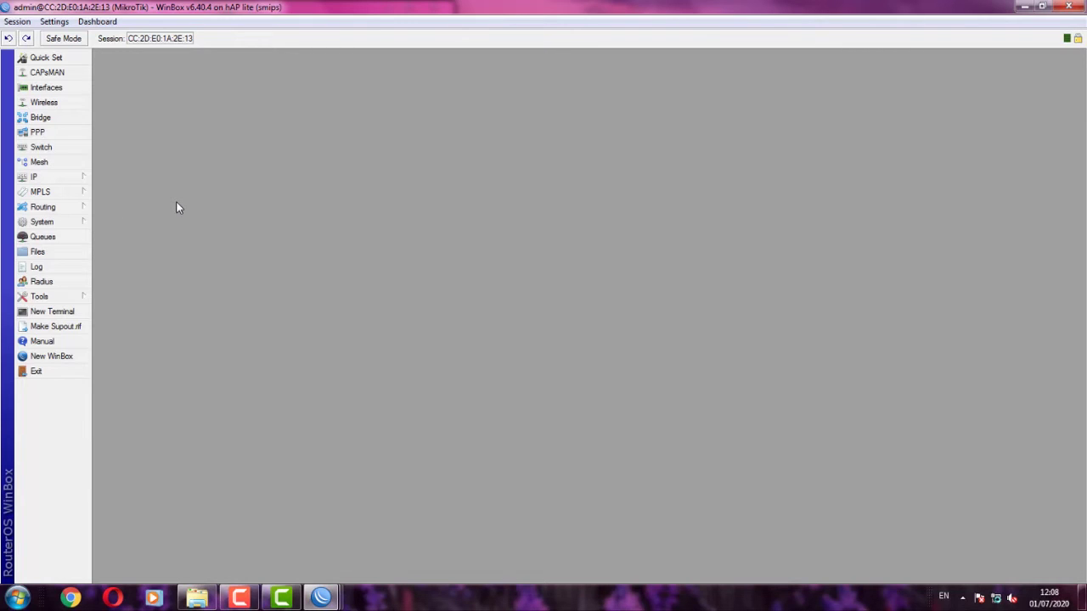
{"action": "left_click", "coordinate": [43, 117]}
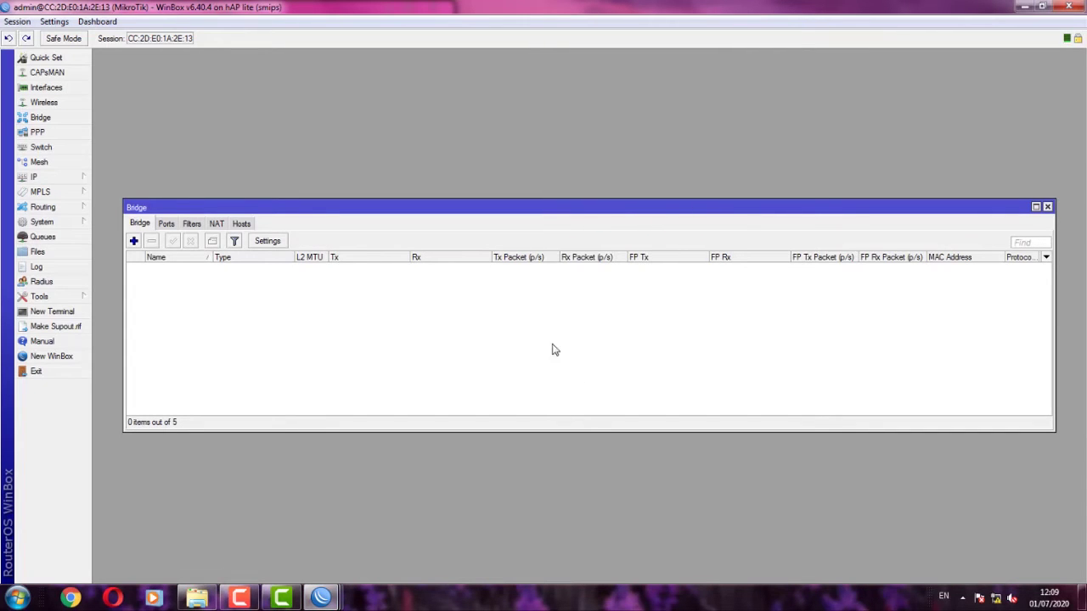
{"action": "left_click", "coordinate": [134, 242]}
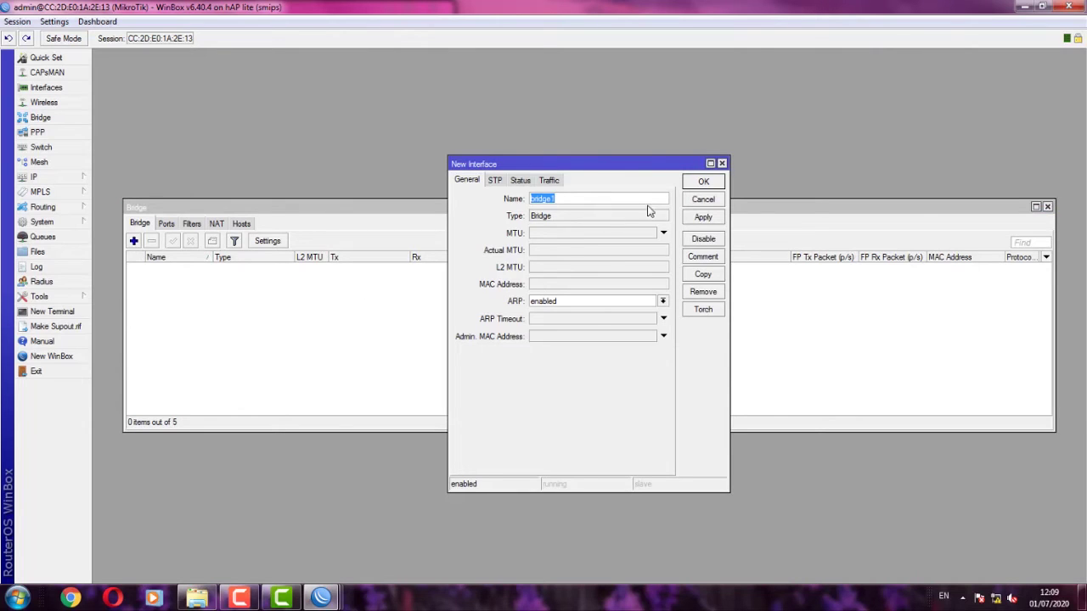
{"action": "left_click", "coordinate": [703, 217]}
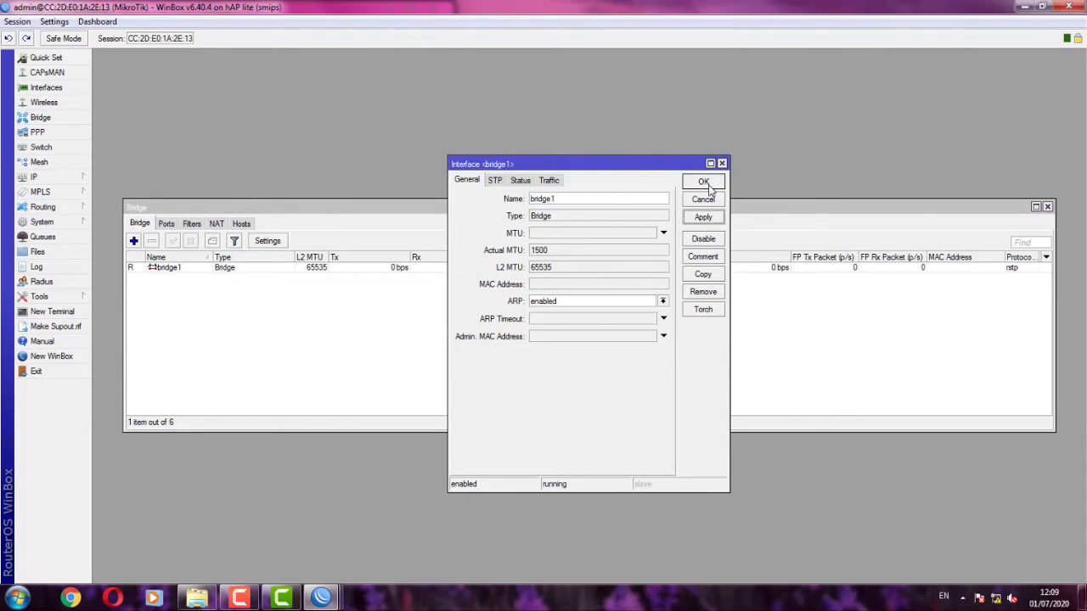
{"action": "left_click", "coordinate": [704, 183]}
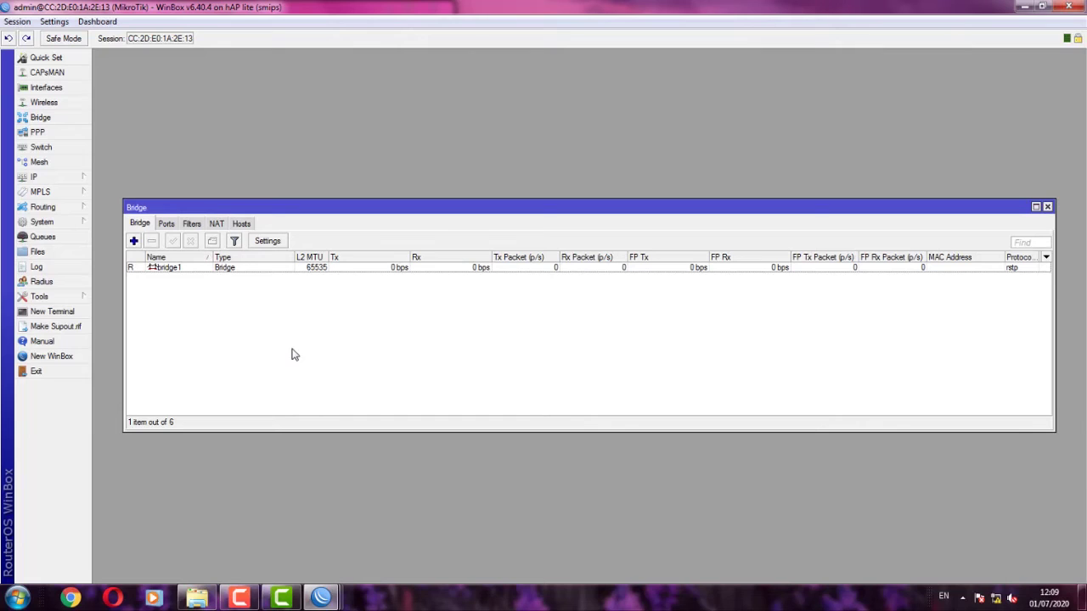
- Add ether1 as a port of bridge1
{"action": "left_click", "coordinate": [165, 223]}
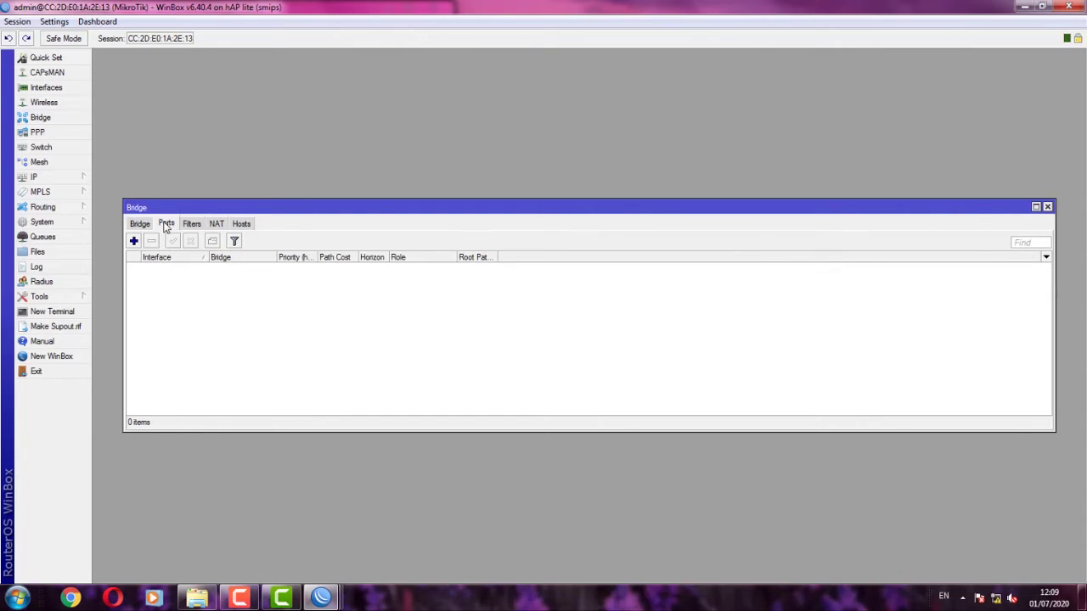
{"action": "left_click", "coordinate": [133, 241]}
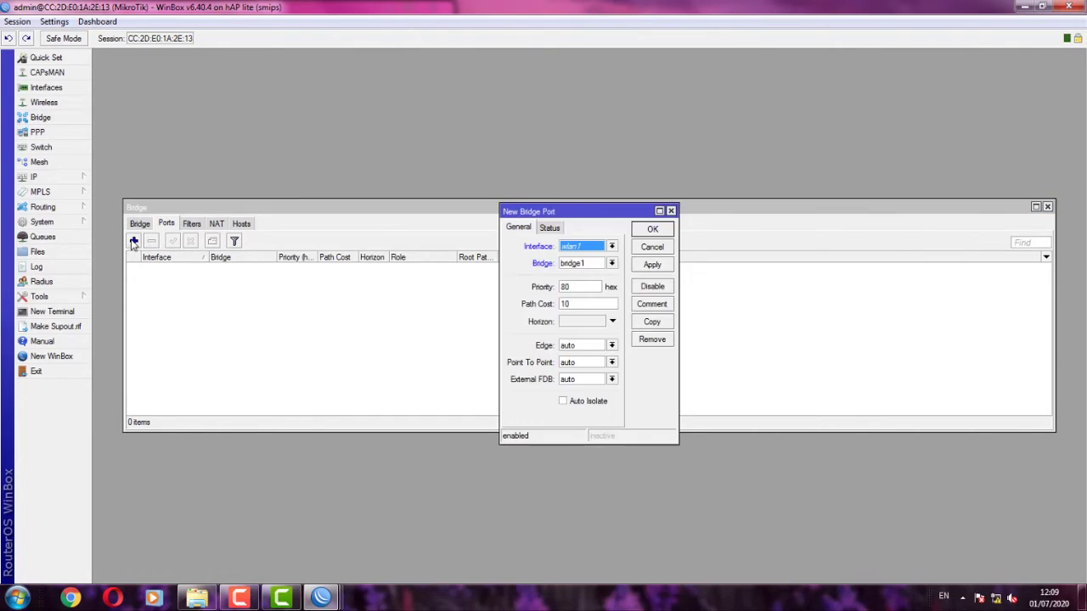
{"action": "left_click", "coordinate": [600, 246]}
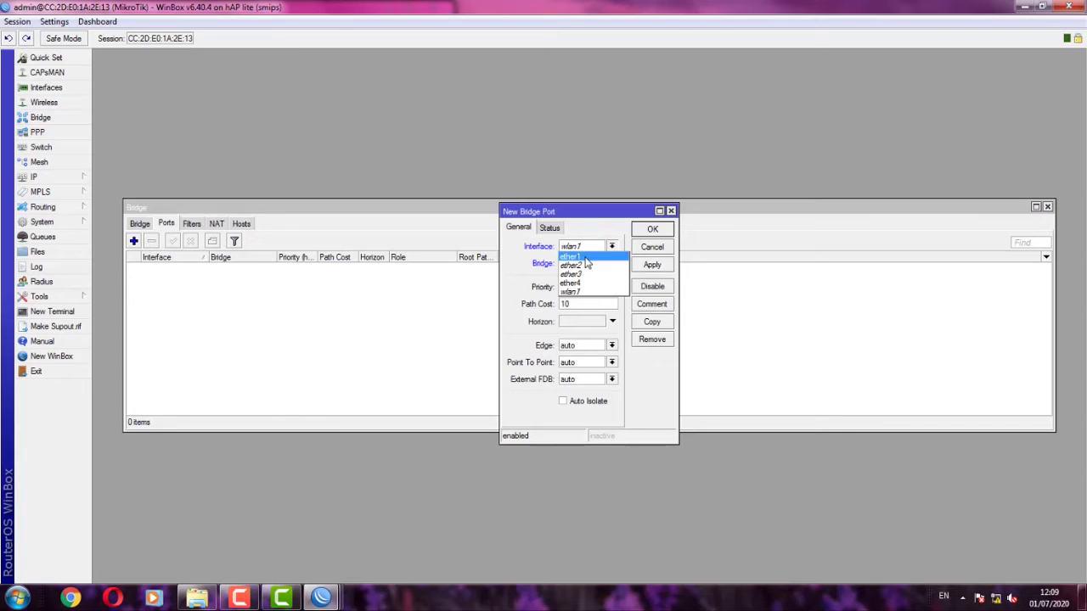
{"action": "left_click", "coordinate": [574, 262]}
{"action": "left_click", "coordinate": [586, 263]}
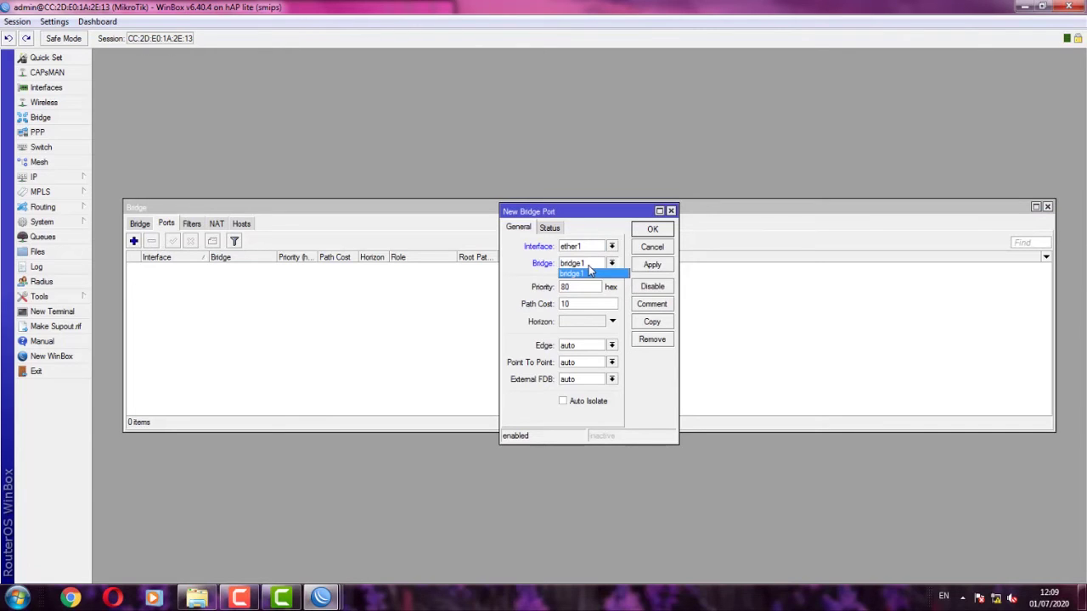
{"action": "left_click", "coordinate": [591, 273]}
{"action": "left_click", "coordinate": [660, 265]}
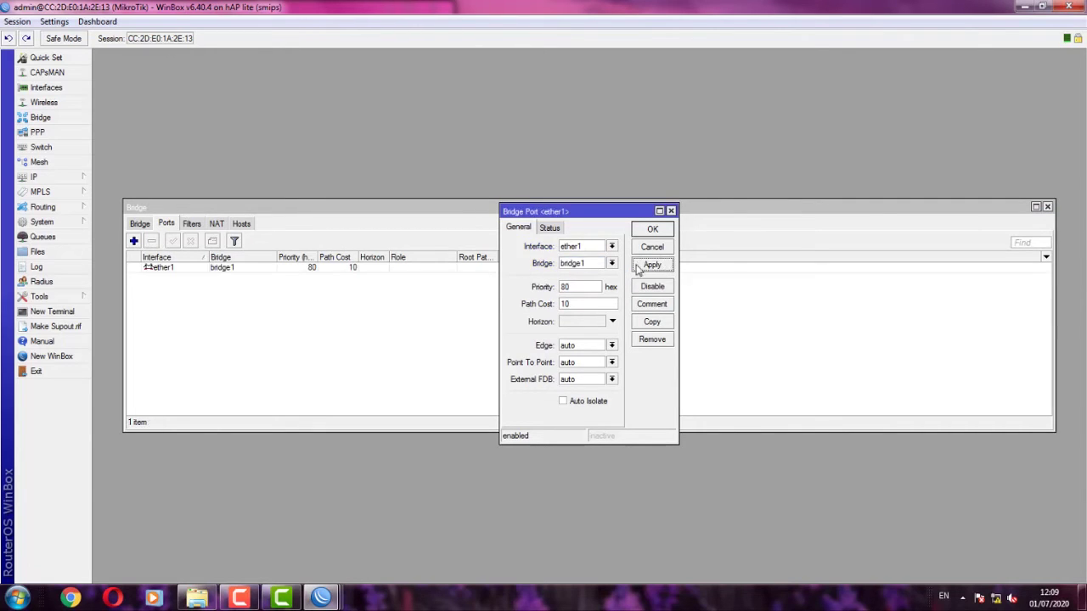
{"action": "left_click", "coordinate": [700, 235]}
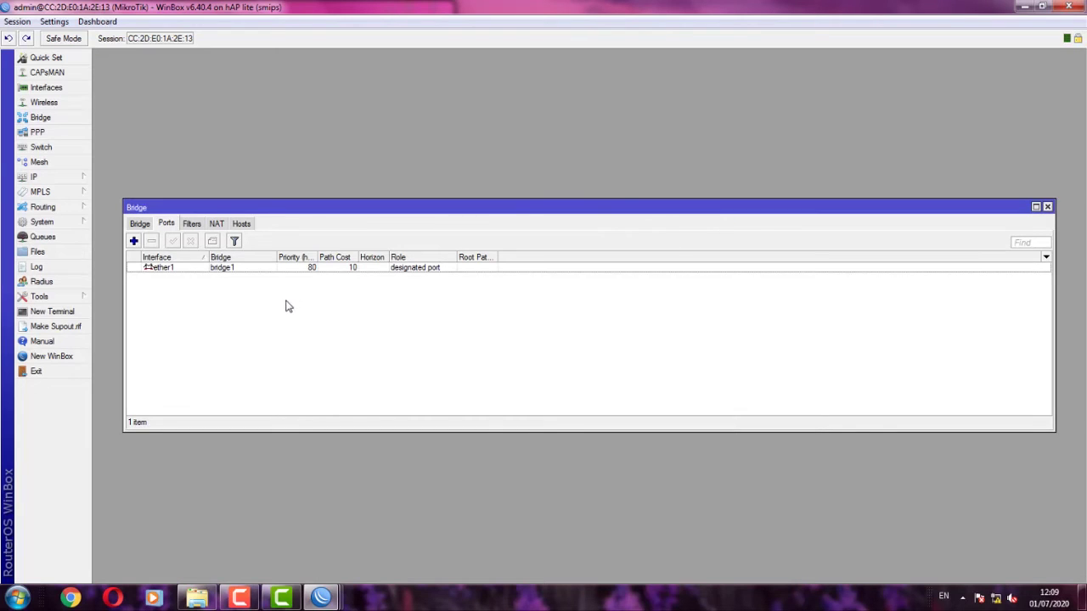
- Add ether2 and ether3 as further bridge ports
{"action": "left_click", "coordinate": [134, 242]}
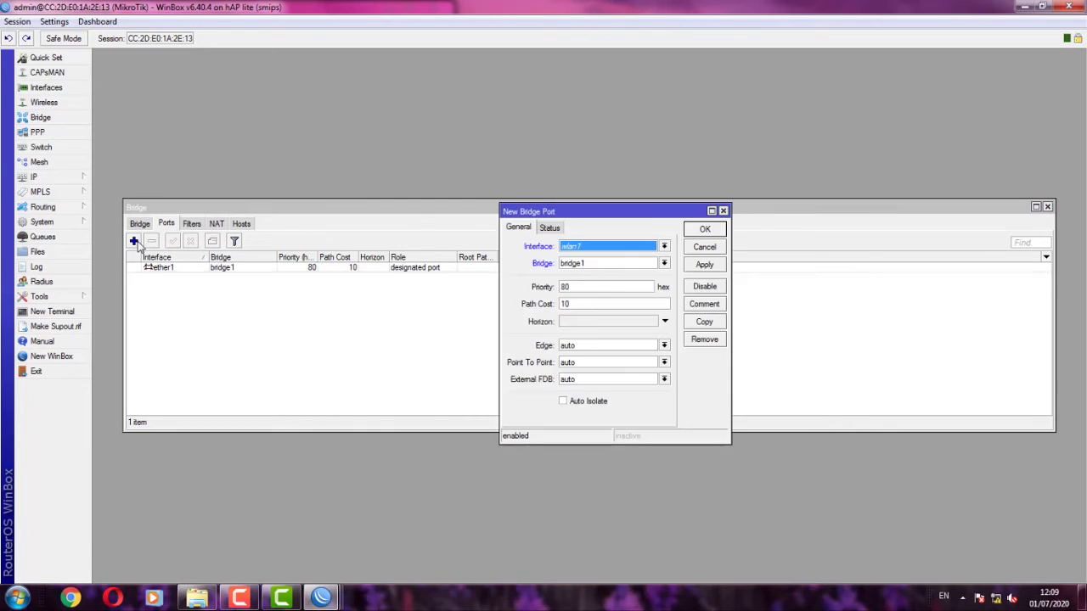
{"action": "left_click", "coordinate": [613, 246]}
{"action": "left_click", "coordinate": [627, 267]}
{"action": "left_click", "coordinate": [697, 265]}
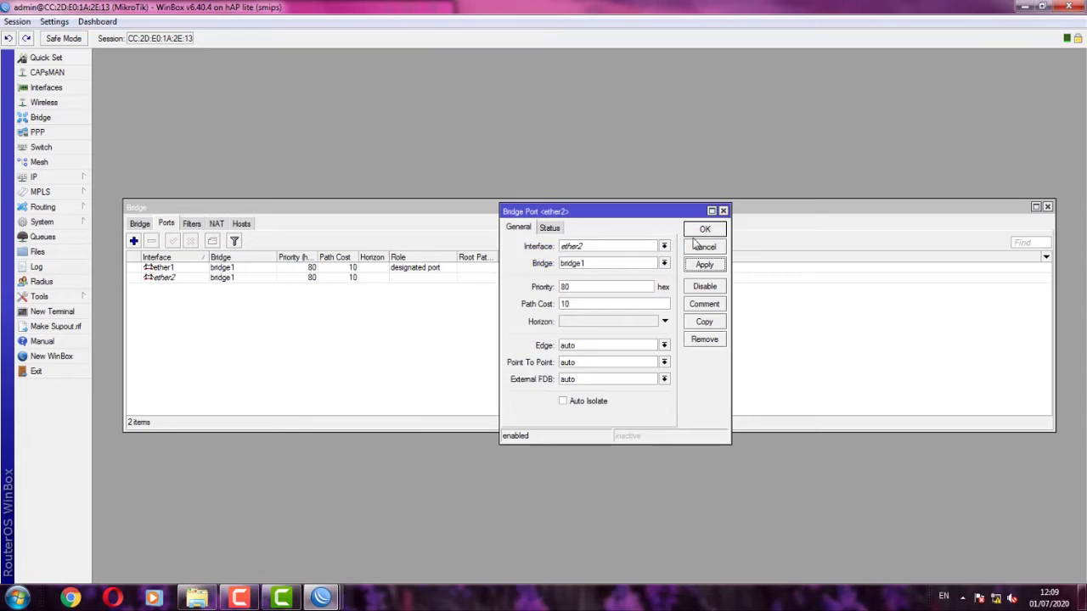
{"action": "left_click", "coordinate": [699, 232]}
{"action": "left_click", "coordinate": [134, 242]}
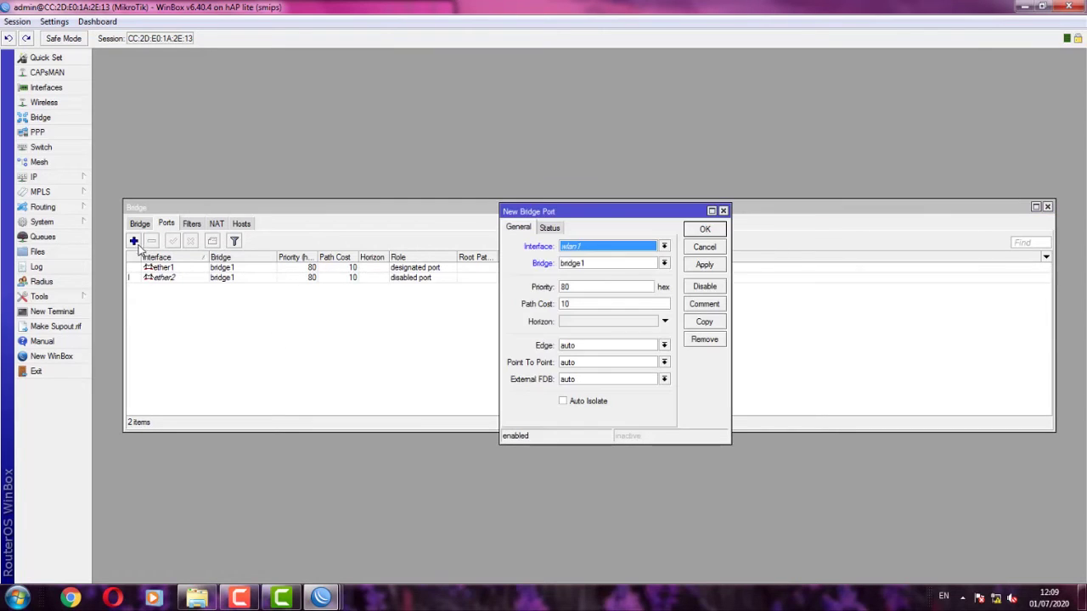
{"action": "left_click", "coordinate": [588, 246]}
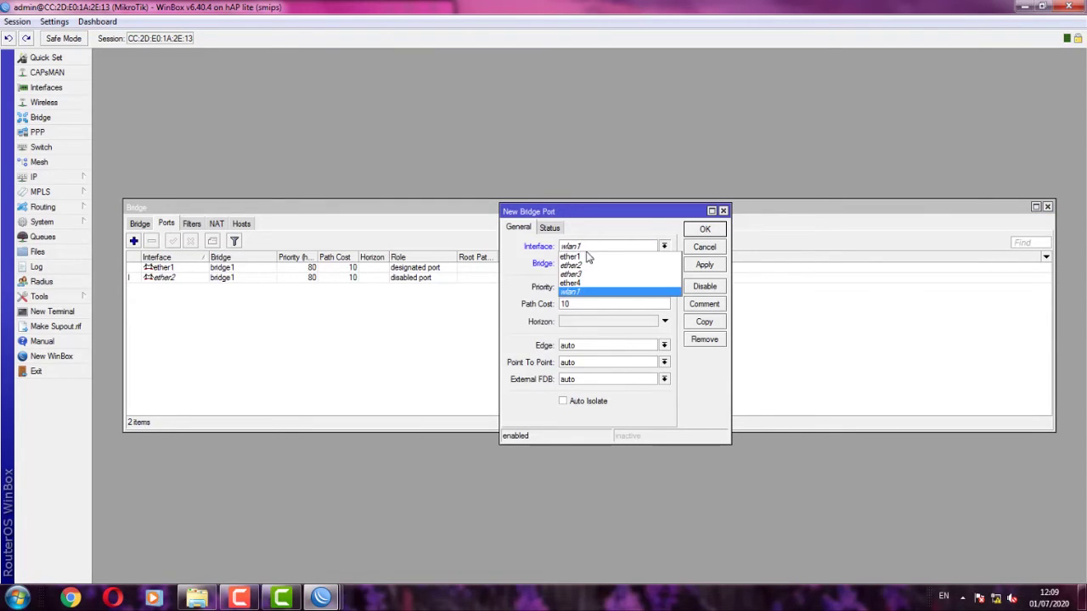
{"action": "left_click", "coordinate": [589, 274]}
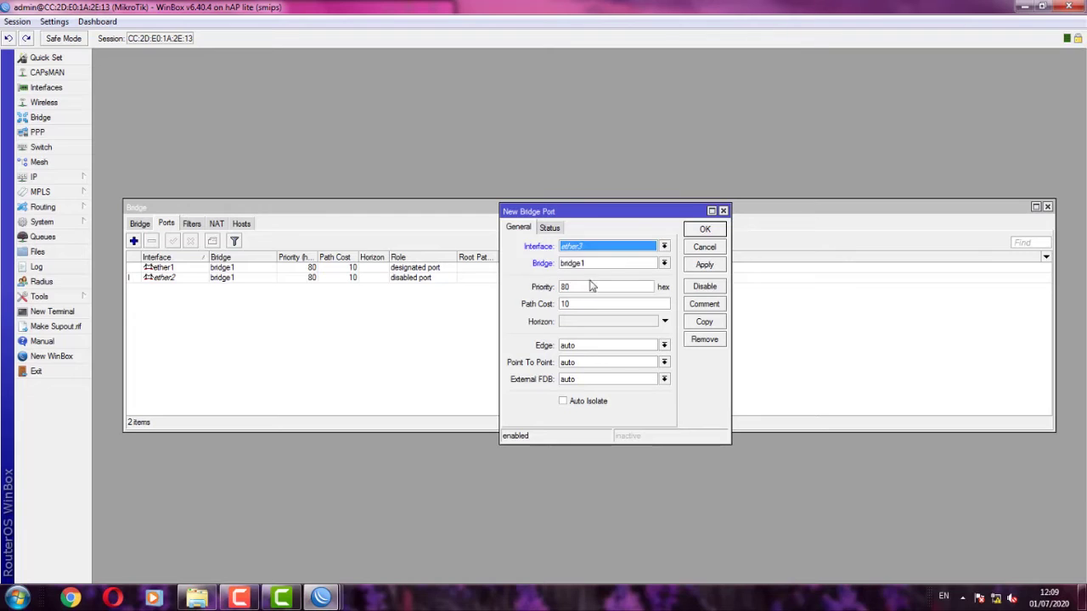
{"action": "left_click", "coordinate": [704, 265]}
{"action": "left_click", "coordinate": [704, 231]}
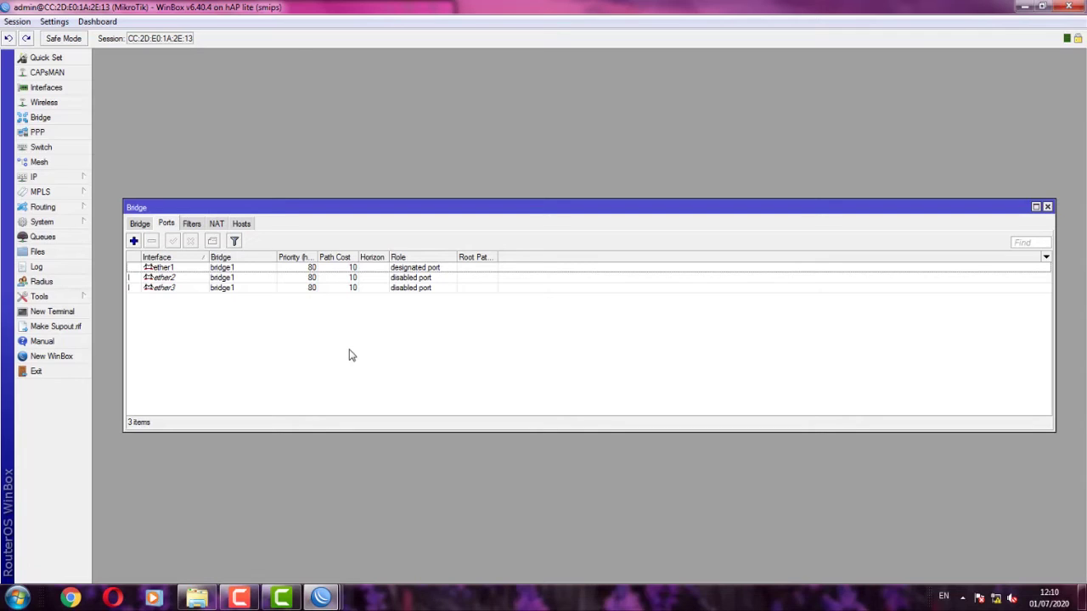
- Create switch VLAN 10 with member ports ether1 and ether2
{"action": "left_click", "coordinate": [45, 148]}
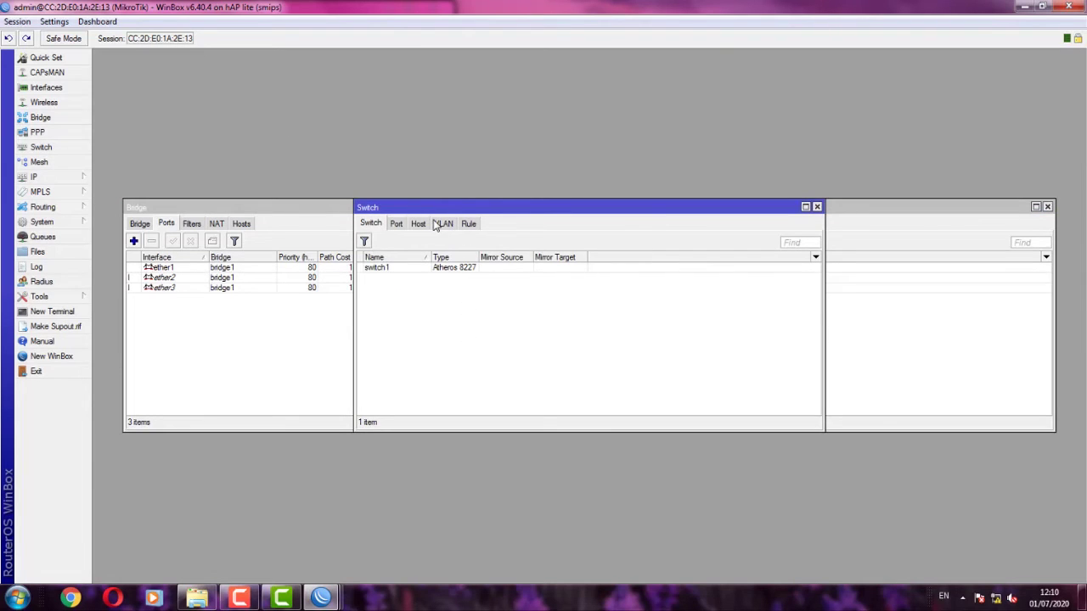
{"action": "left_click", "coordinate": [438, 223]}
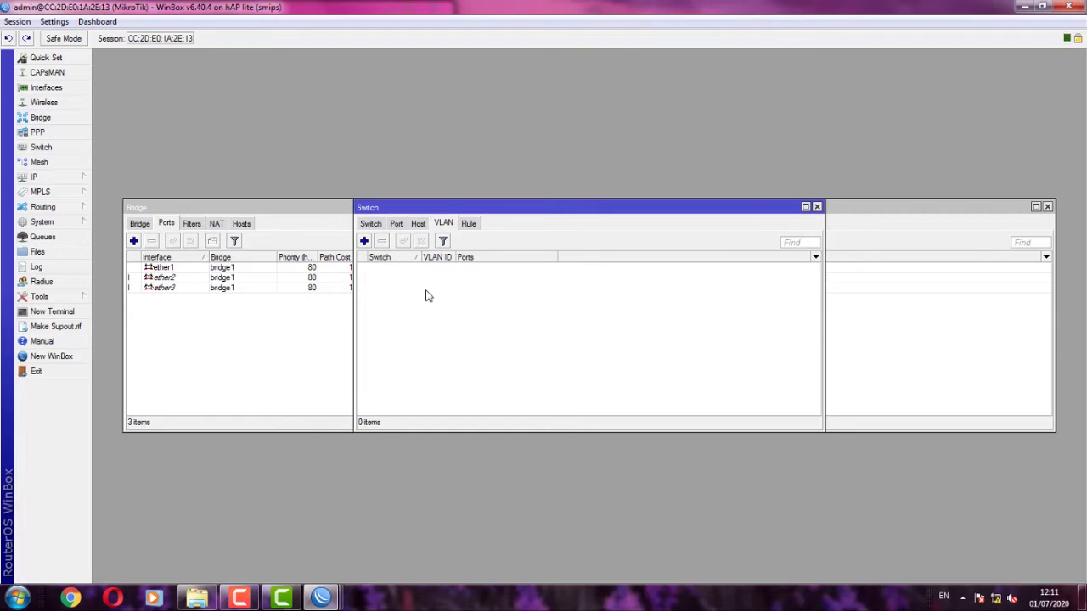
{"action": "left_click", "coordinate": [364, 242]}
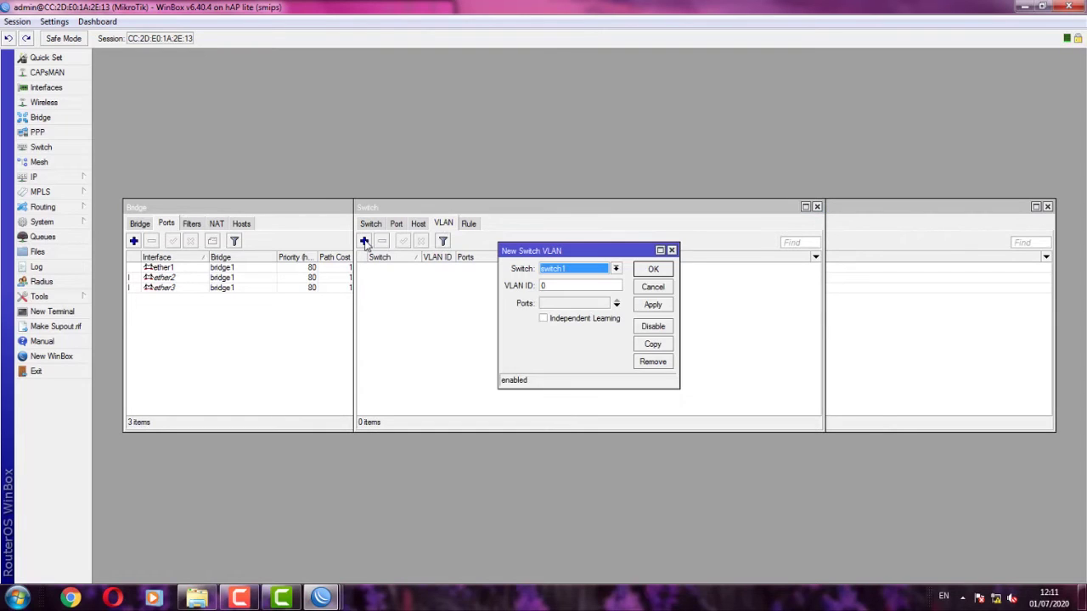
{"action": "left_click", "coordinate": [566, 285]}
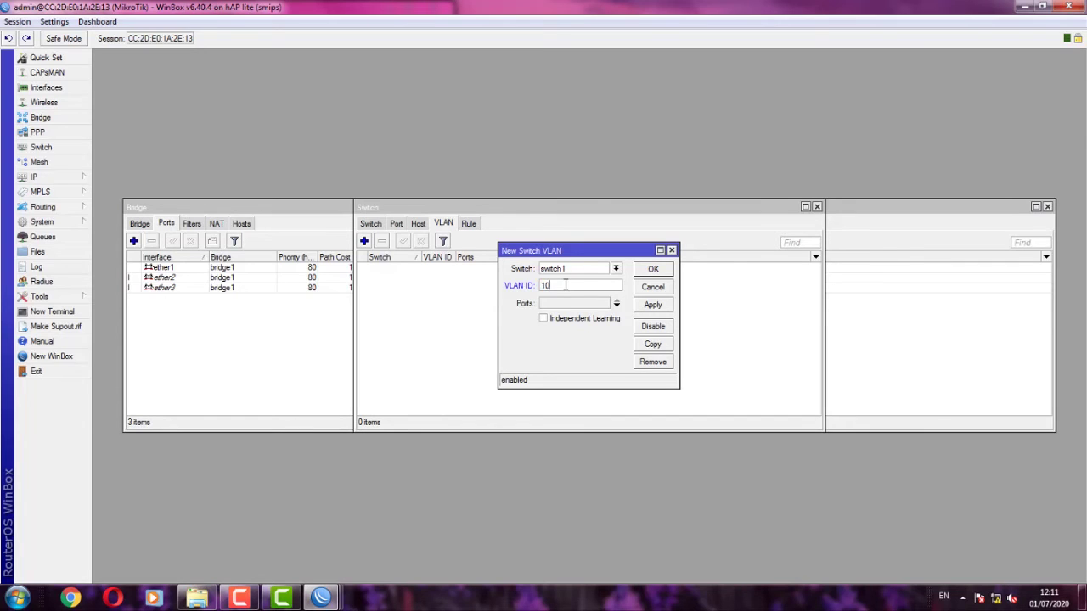
{"action": "left_click", "coordinate": [616, 303]}
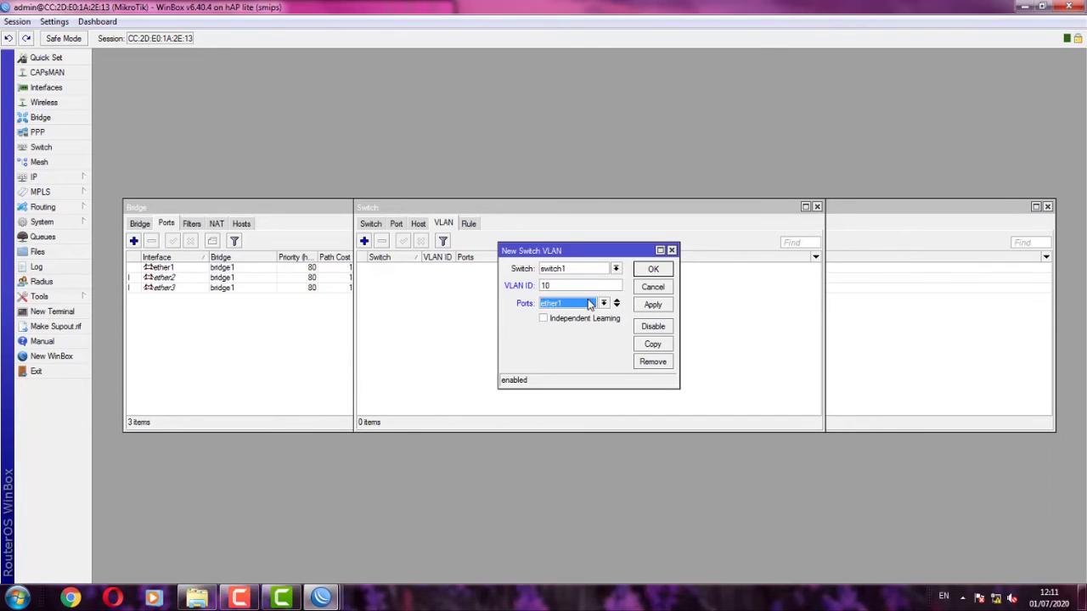
{"action": "left_click", "coordinate": [617, 307]}
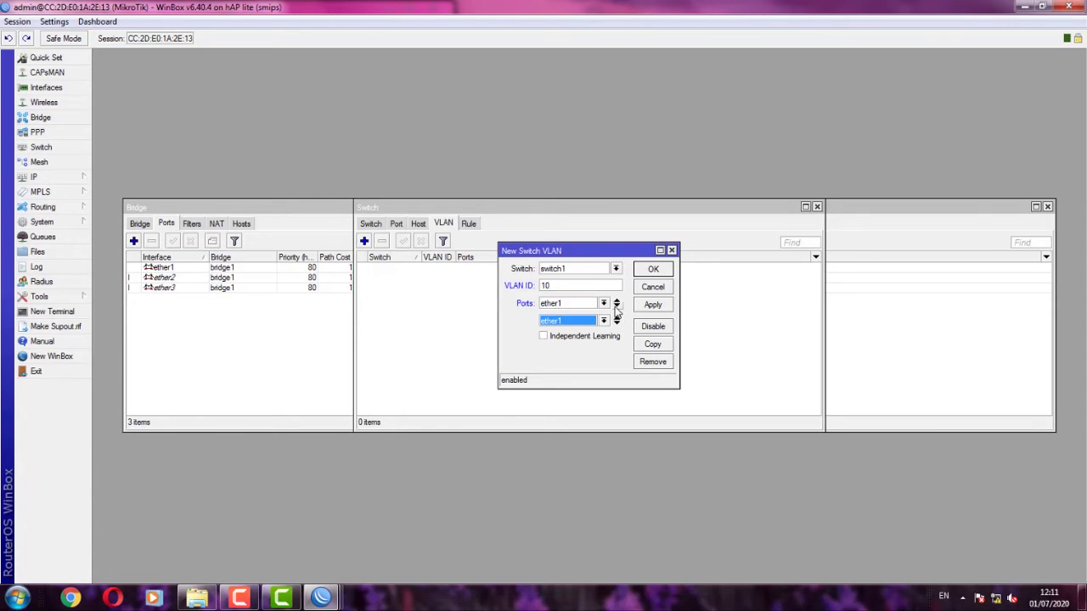
{"action": "left_click", "coordinate": [604, 321]}
{"action": "left_click", "coordinate": [589, 341]}
{"action": "left_click", "coordinate": [655, 306]}
{"action": "left_click", "coordinate": [658, 272]}
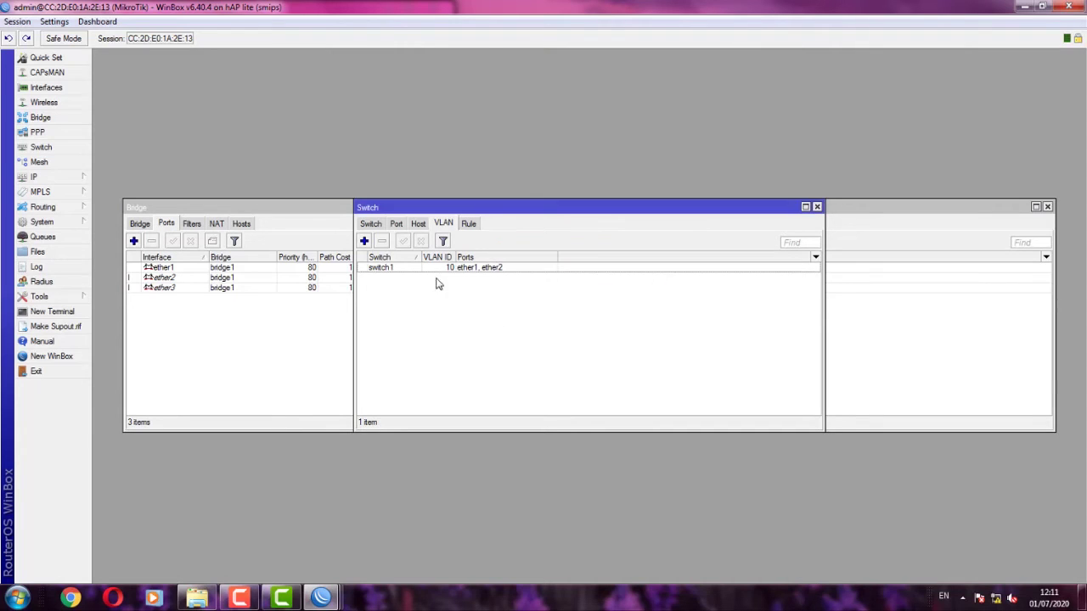
- Create switch VLAN 20 with member ports ether1 and ether3
{"action": "left_click", "coordinate": [364, 241]}
{"action": "double_click", "coordinate": [580, 286]}
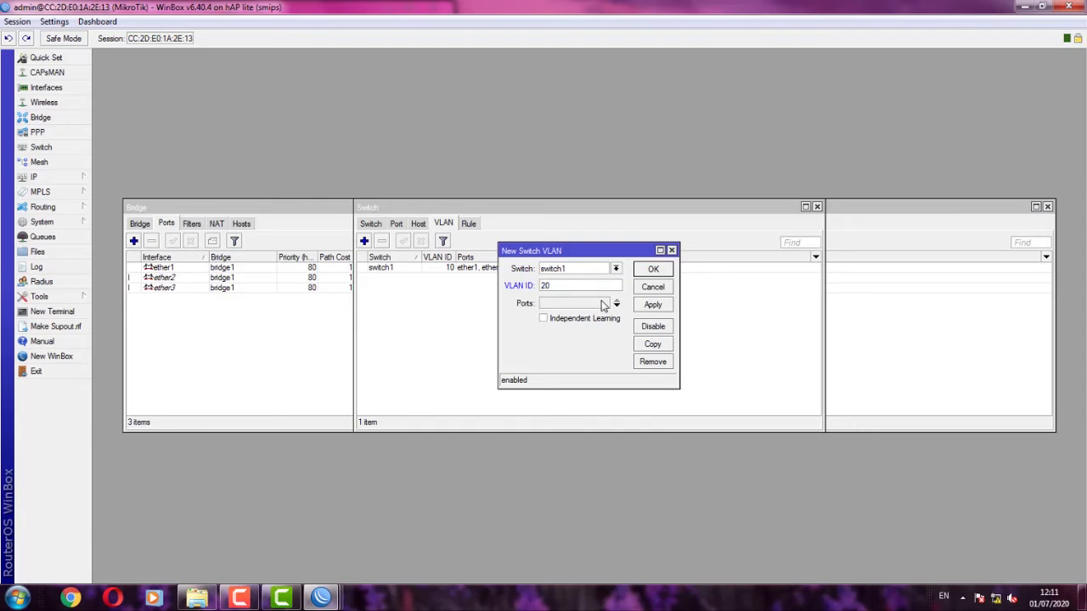
{"action": "left_click", "coordinate": [617, 304]}
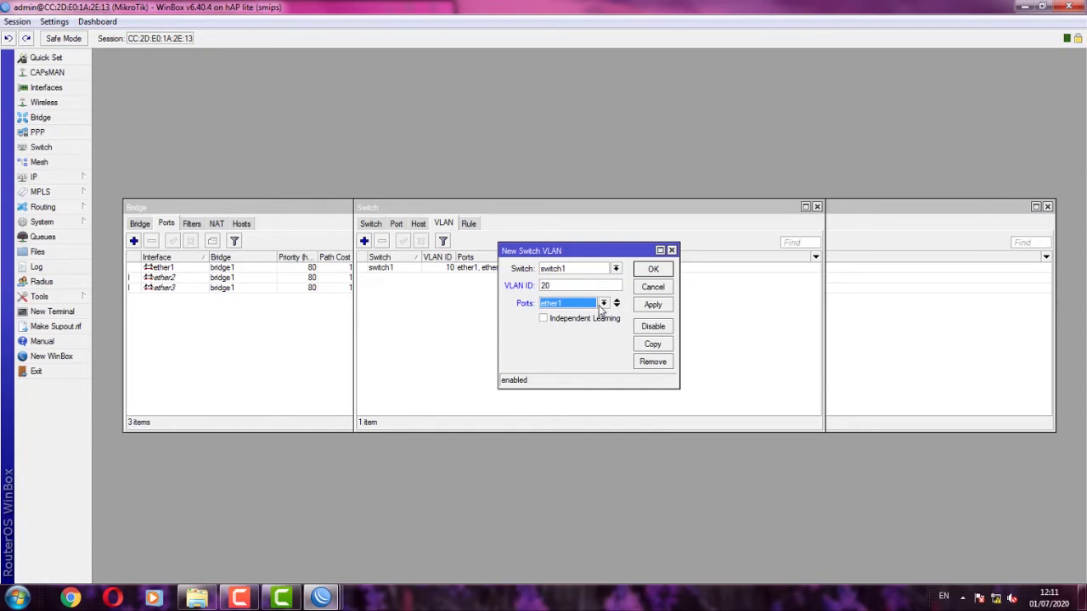
{"action": "left_click", "coordinate": [616, 304]}
{"action": "left_click", "coordinate": [603, 321]}
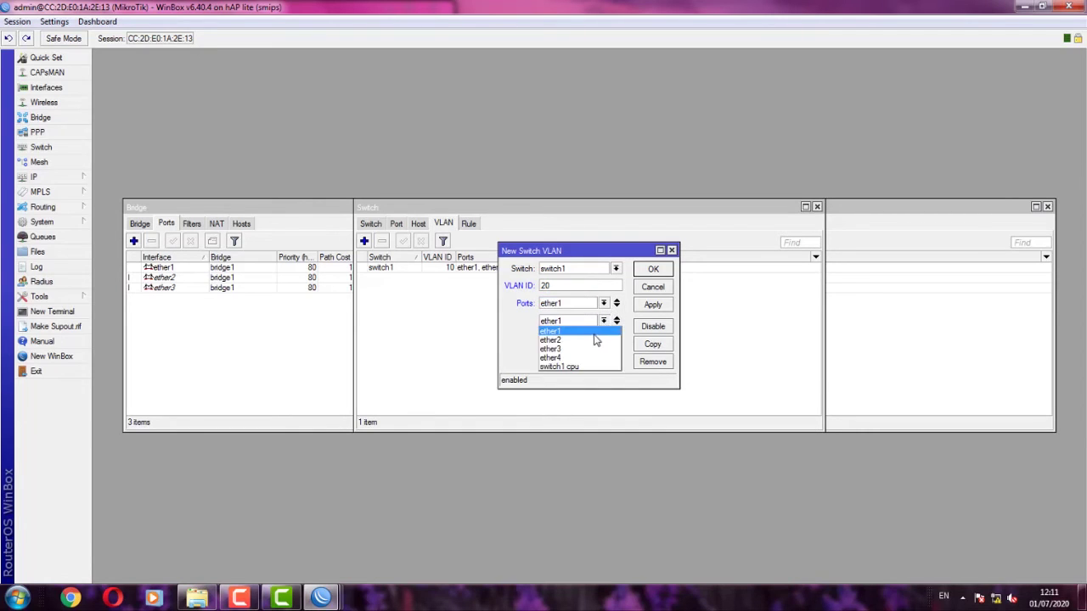
{"action": "left_click", "coordinate": [596, 339]}
{"action": "left_click", "coordinate": [596, 322]}
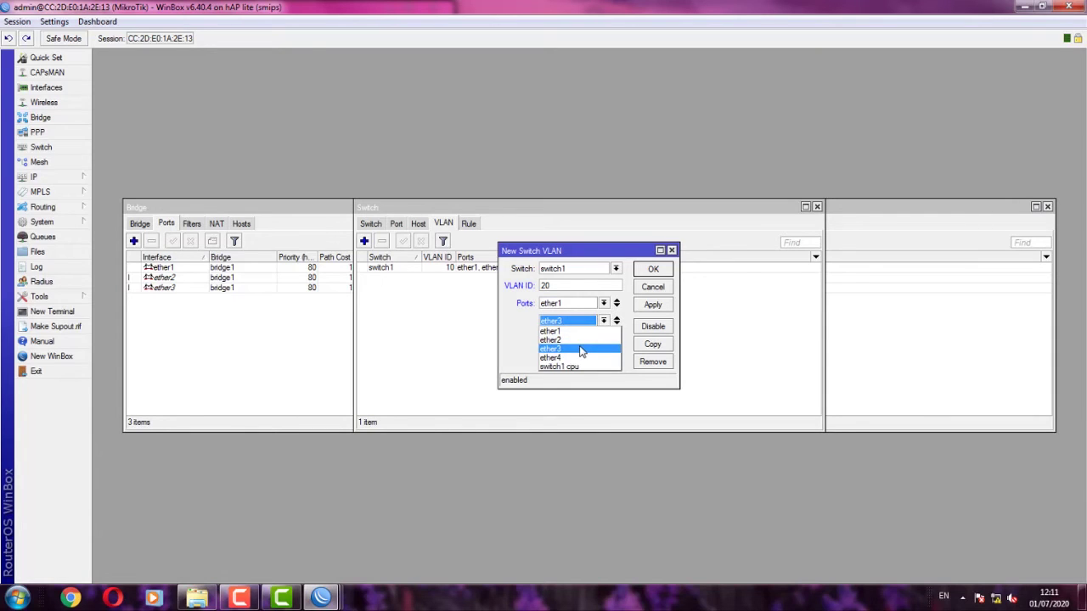
{"action": "left_click", "coordinate": [582, 350]}
{"action": "left_click", "coordinate": [651, 305]}
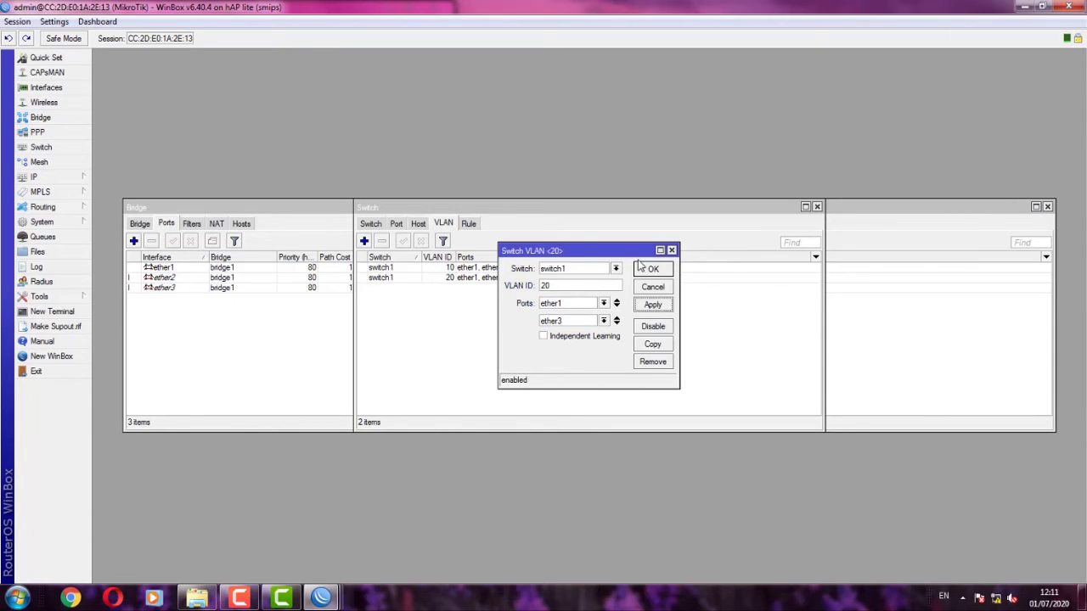
{"action": "left_click", "coordinate": [651, 270]}
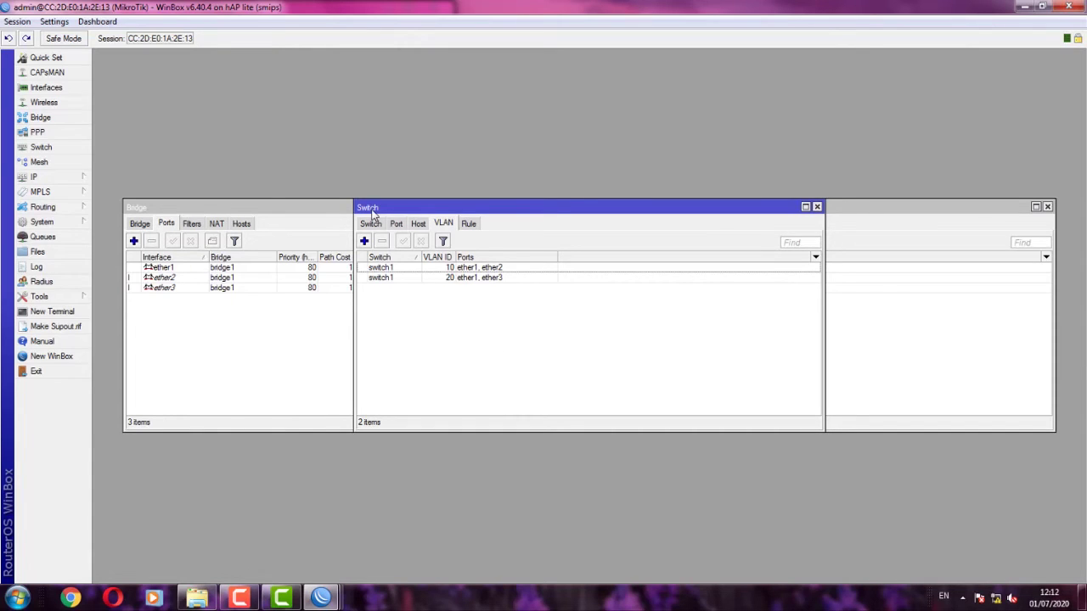
- Reposition the Switch window and show its Port tab with all five ports
{"action": "left_click_drag", "start_coordinate": [370, 208], "coordinate": [360, 223]}
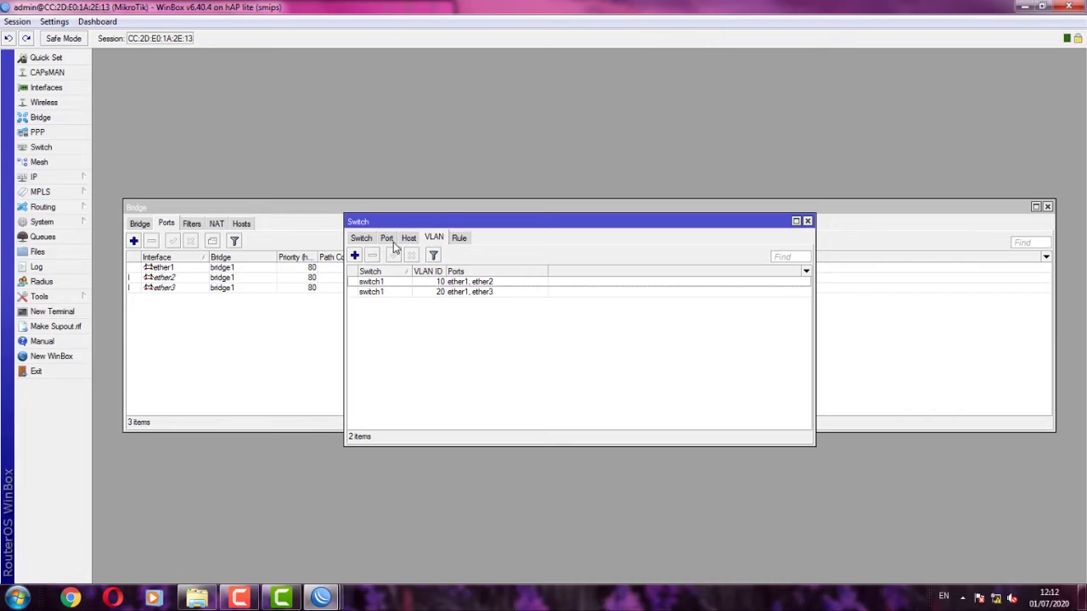
{"action": "left_click", "coordinate": [392, 241]}
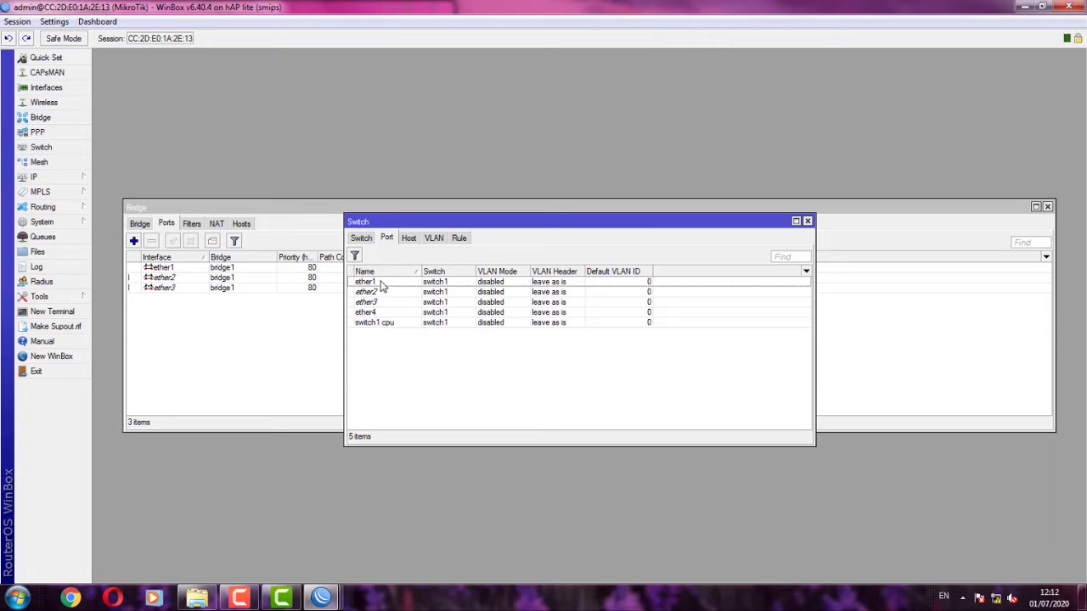
- Set ether1 to VLAN mode secure with header 'add if missing'
{"action": "left_click", "coordinate": [384, 304]}
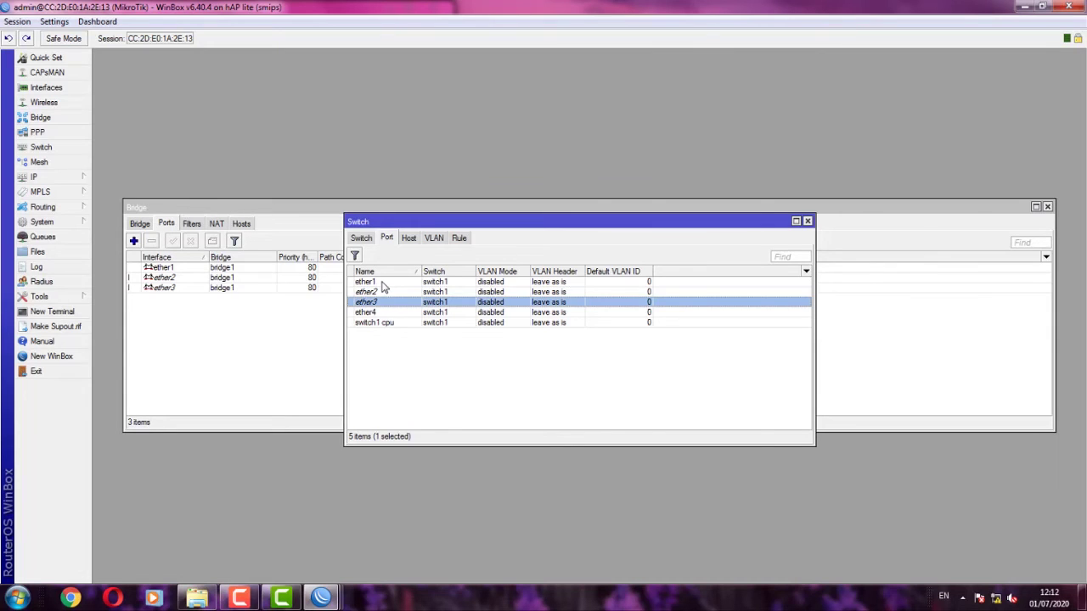
{"action": "double_click", "coordinate": [383, 284]}
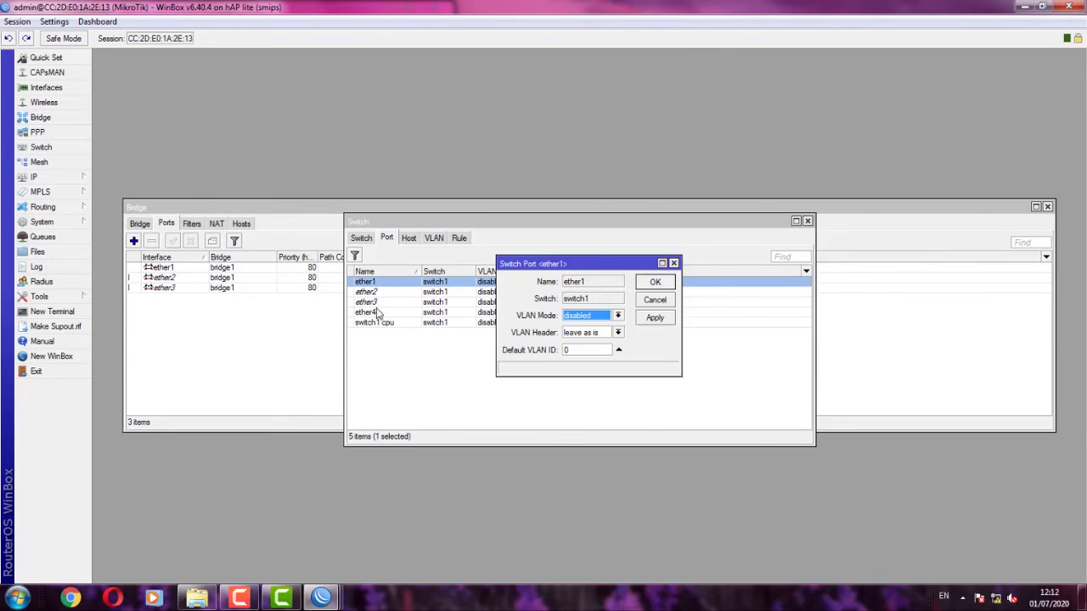
{"action": "left_click", "coordinate": [581, 317]}
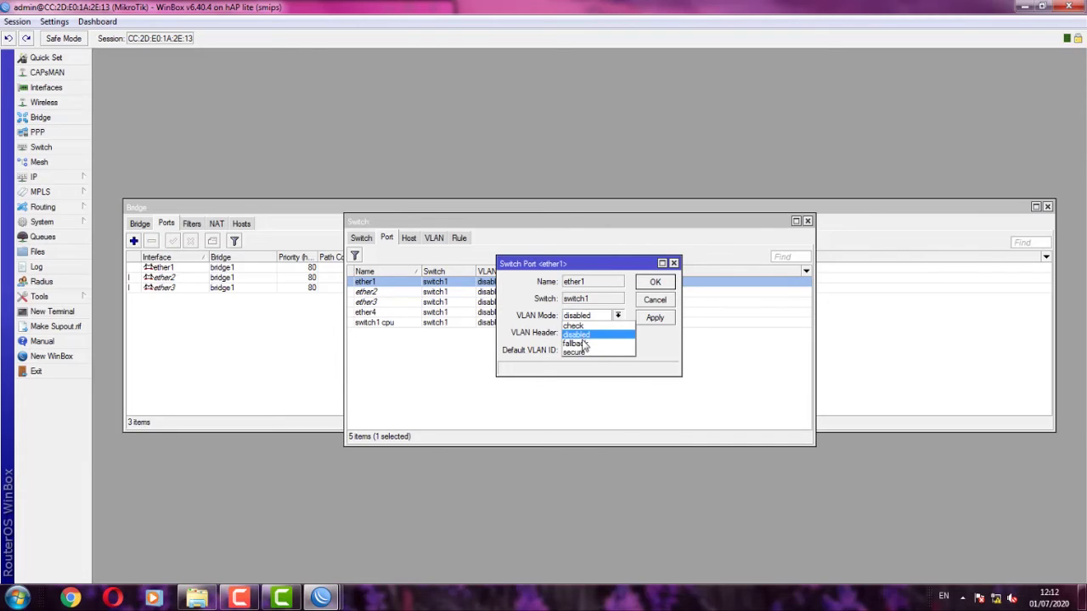
{"action": "left_click", "coordinate": [586, 352]}
{"action": "left_click", "coordinate": [576, 333]}
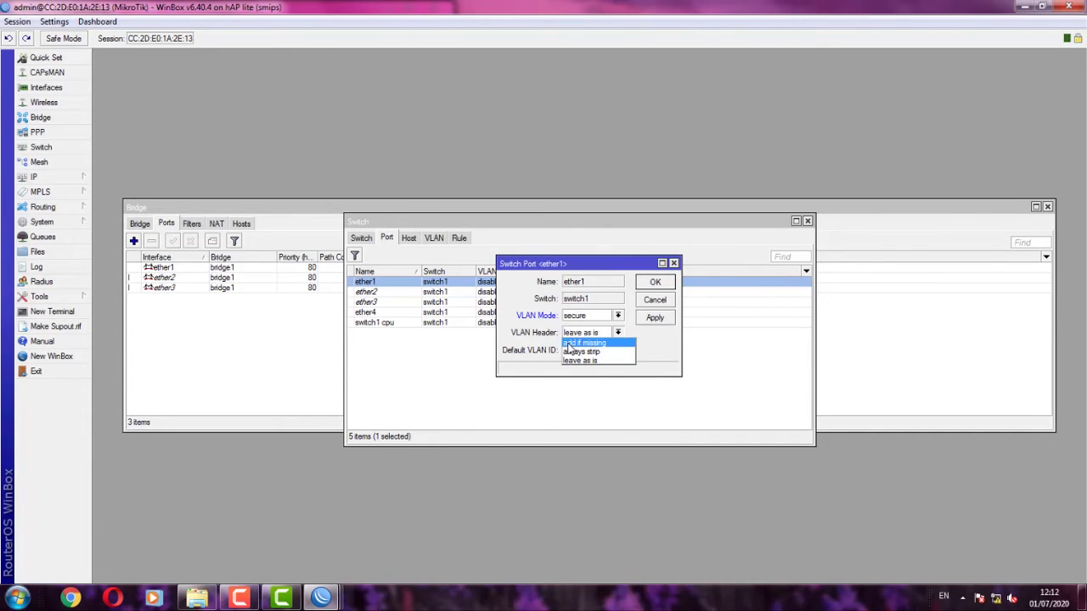
{"action": "left_click", "coordinate": [581, 344]}
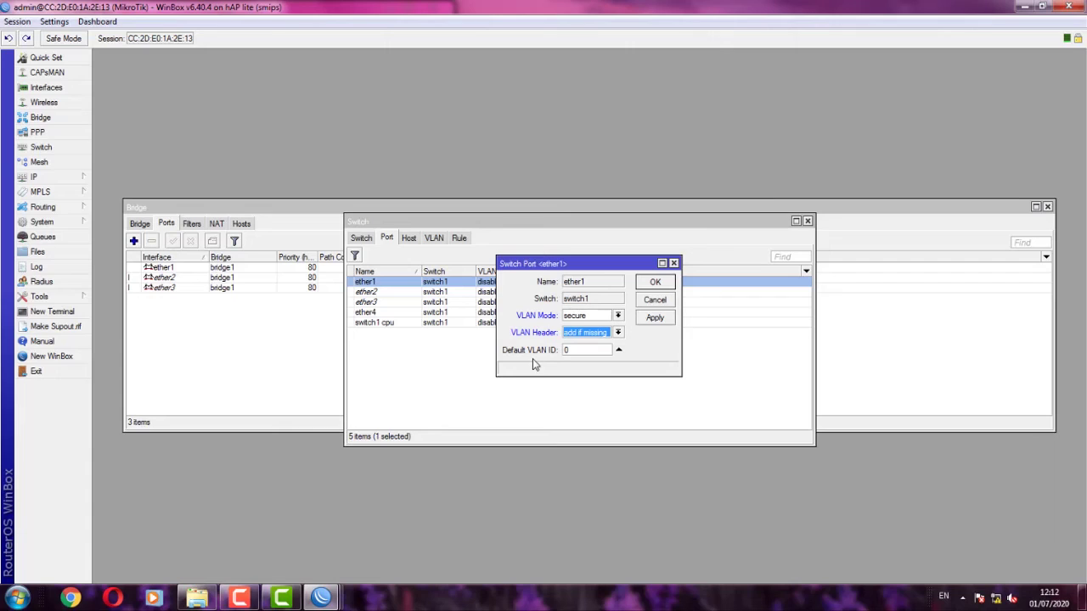
{"action": "left_click", "coordinate": [579, 350]}
{"action": "left_click", "coordinate": [658, 321]}
{"action": "left_click", "coordinate": [651, 284]}
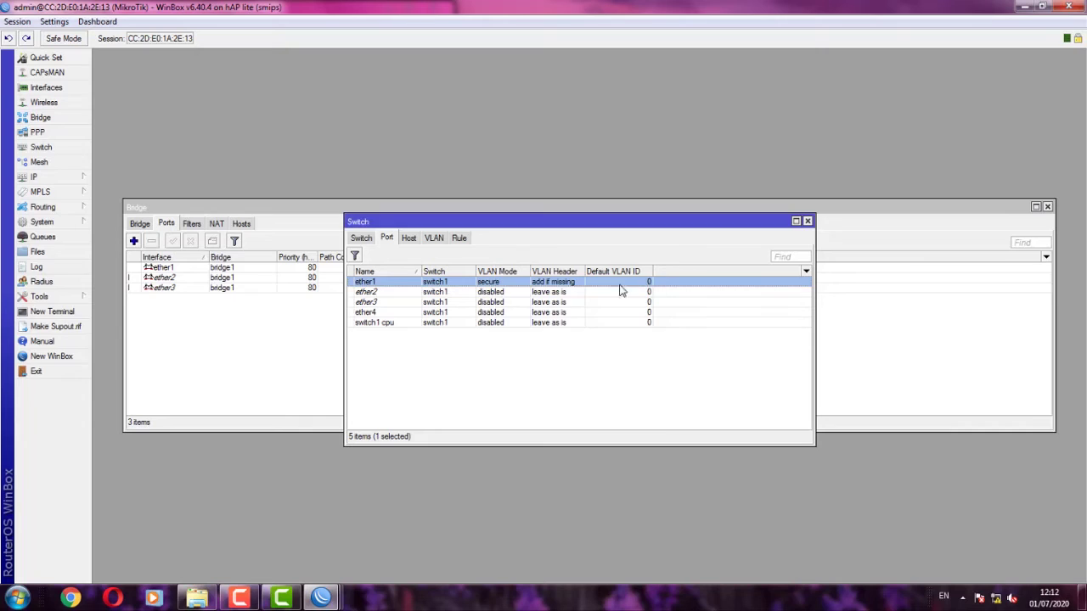
{"action": "left_click", "coordinate": [481, 365]}
- Set ether2 to secure, always strip headers, default VLAN ID 10
{"action": "double_click", "coordinate": [378, 295]}
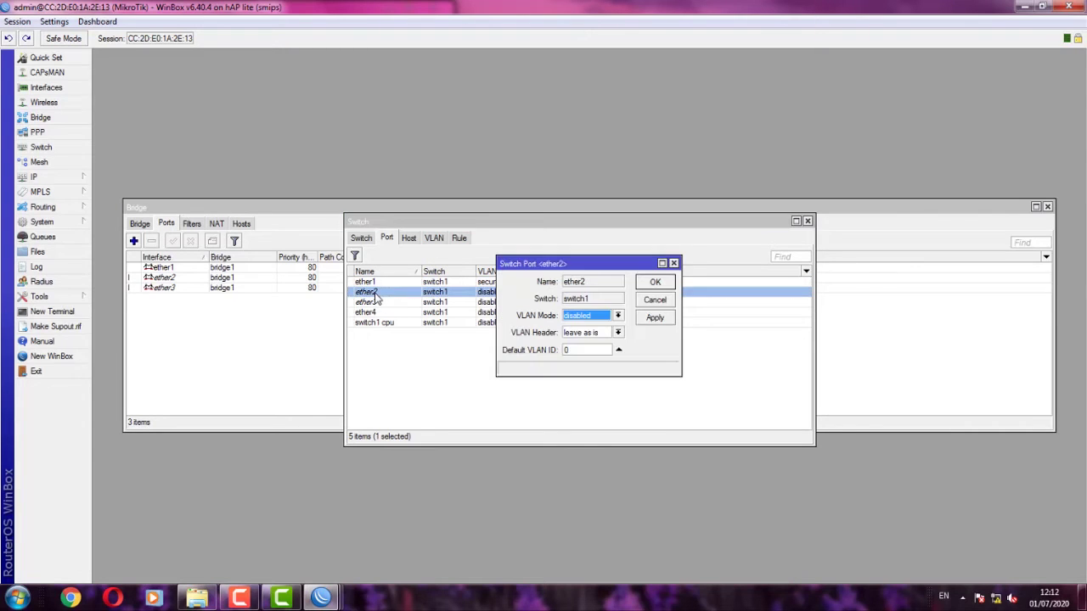
{"action": "left_click", "coordinate": [582, 318]}
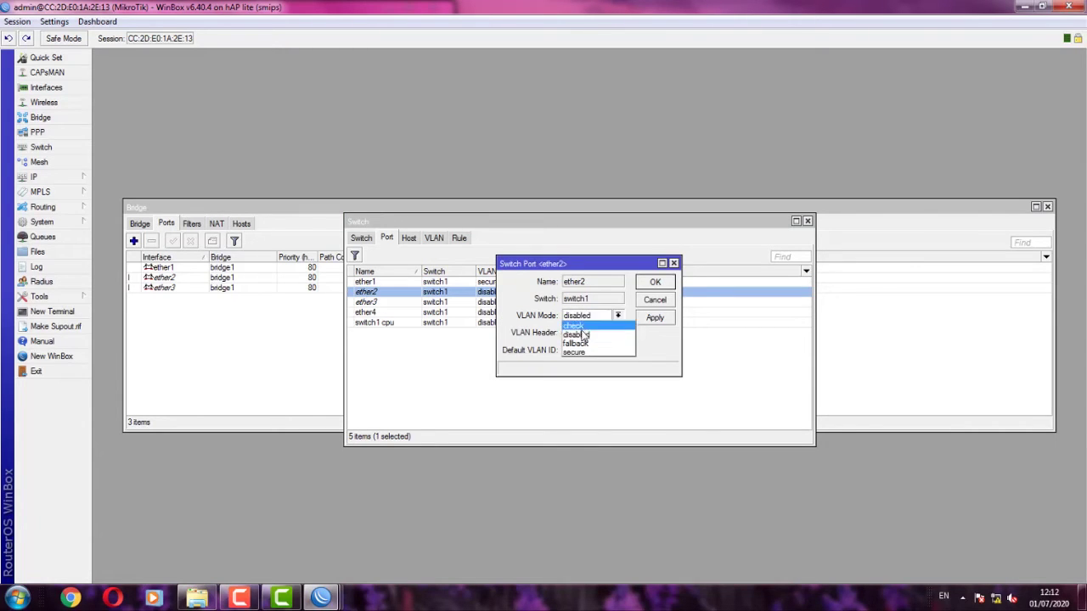
{"action": "left_click", "coordinate": [580, 360]}
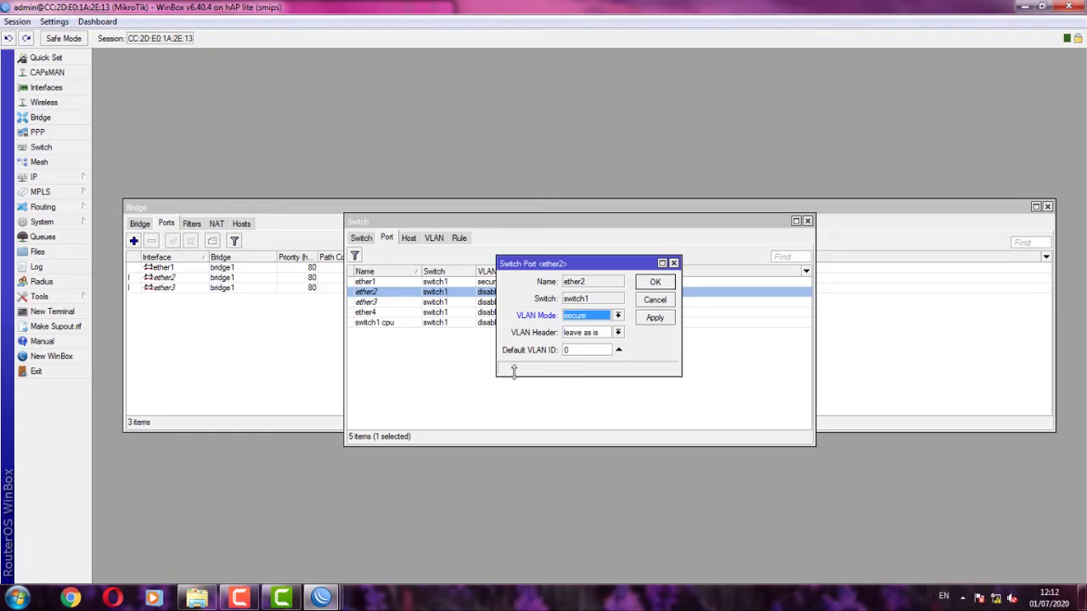
{"action": "left_click", "coordinate": [601, 333]}
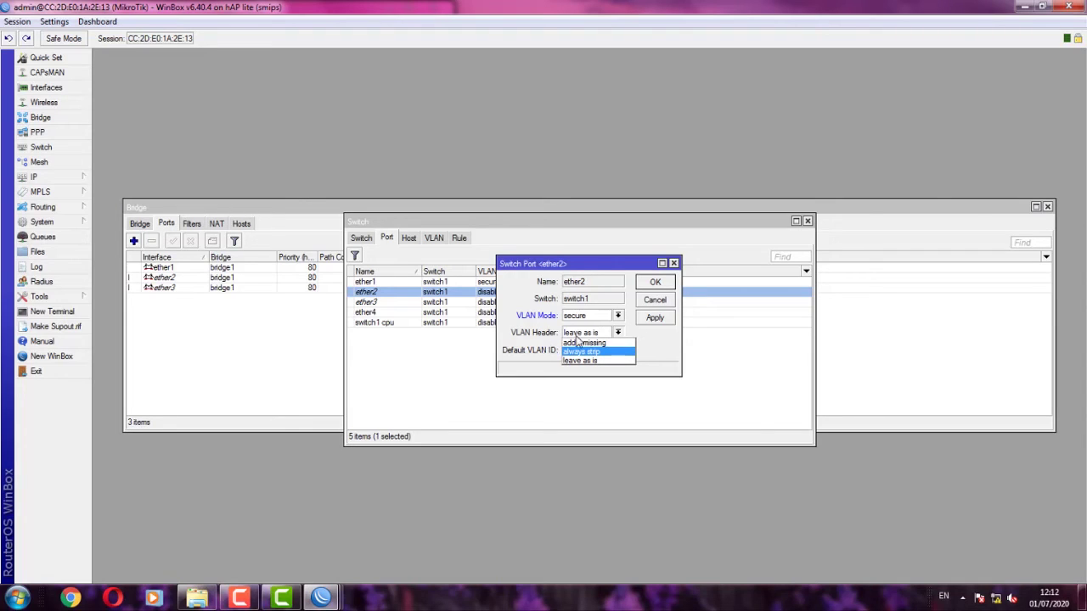
{"action": "left_click", "coordinate": [582, 352]}
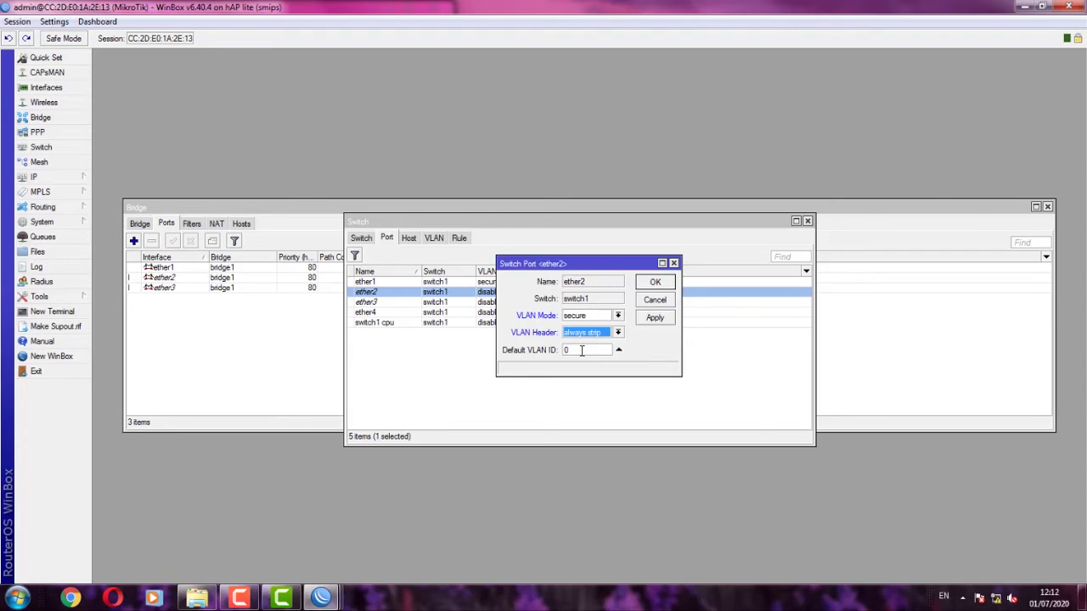
{"action": "double_click", "coordinate": [582, 350]}
{"action": "type", "text": "10"}
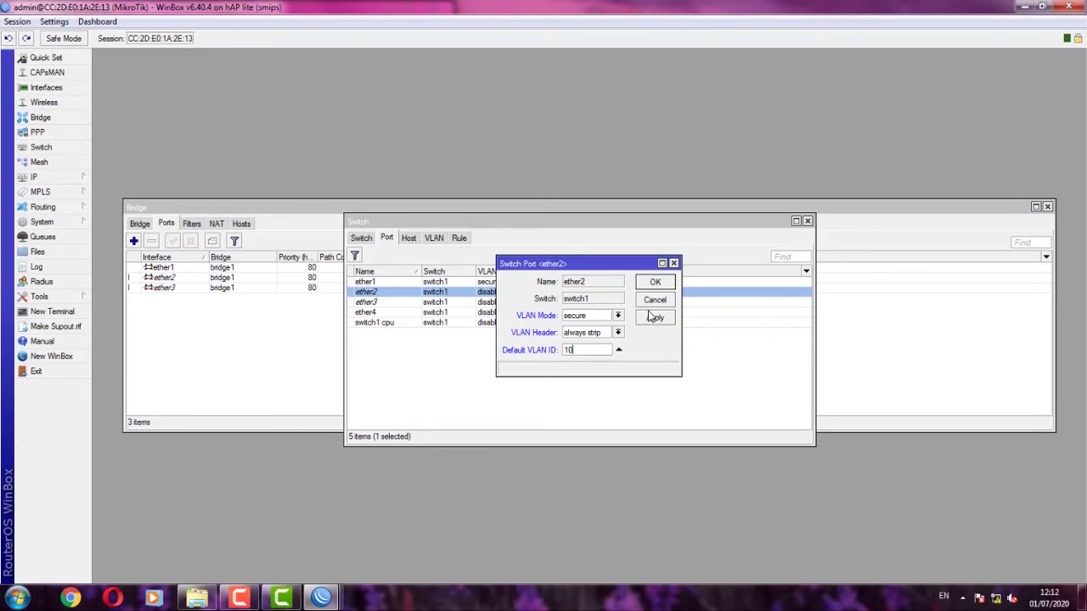
{"action": "left_click", "coordinate": [654, 318]}
{"action": "left_click", "coordinate": [655, 283]}
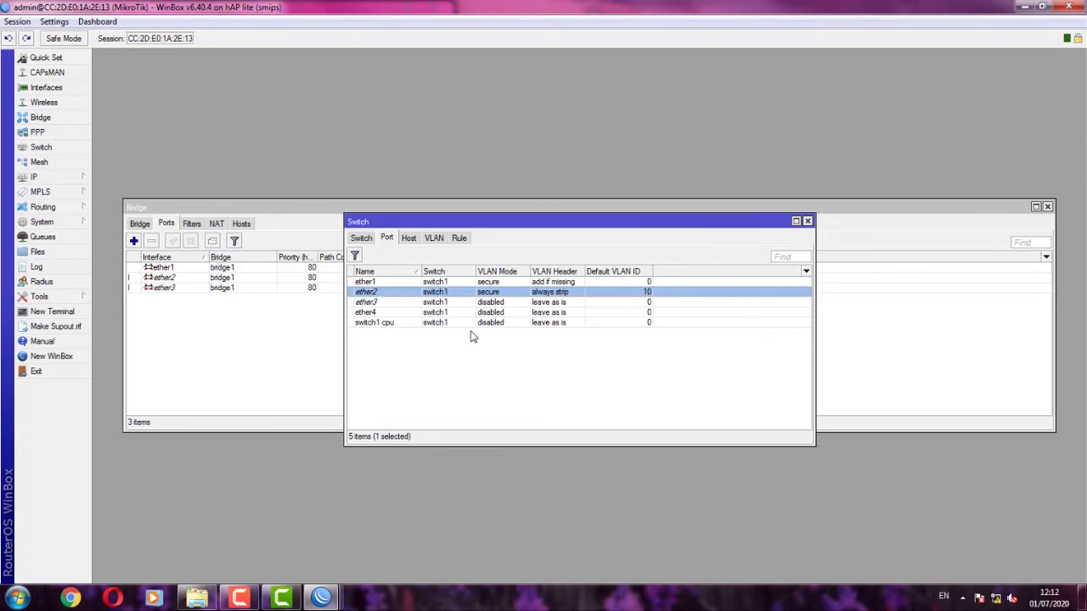
{"action": "left_click", "coordinate": [403, 331]}
- Set ether3 to secure, always strip headers, default VLAN ID 20
{"action": "double_click", "coordinate": [380, 304]}
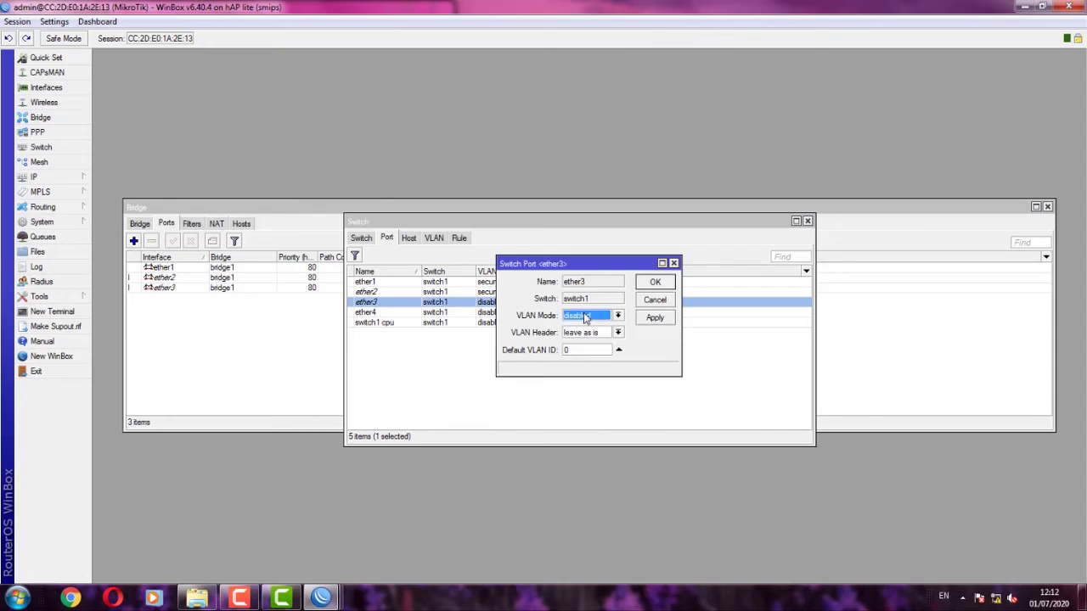
{"action": "left_click", "coordinate": [585, 316]}
{"action": "left_click", "coordinate": [586, 350]}
{"action": "left_click", "coordinate": [586, 332]}
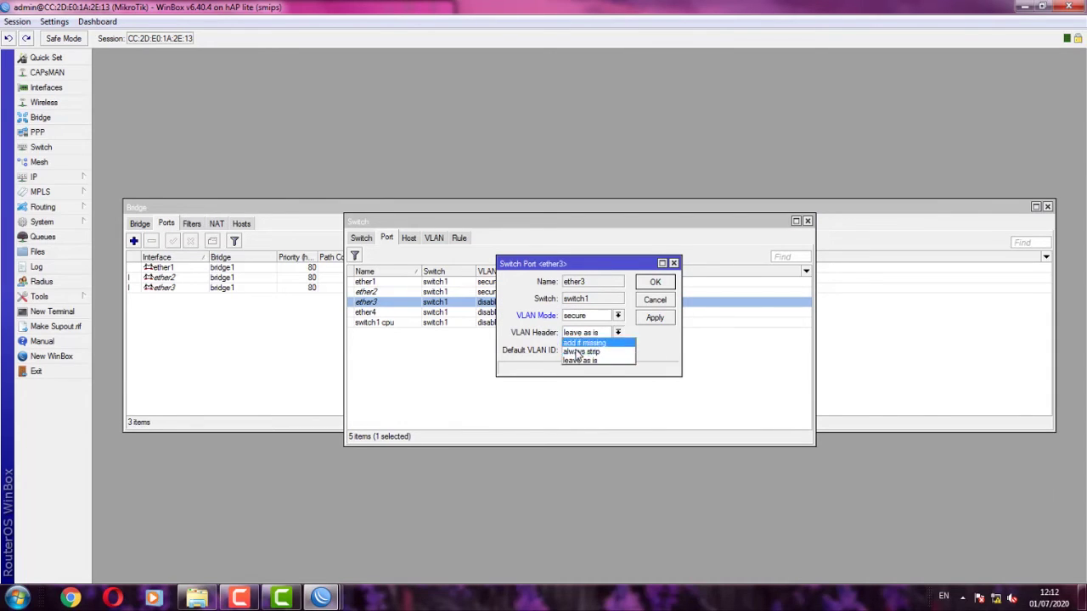
{"action": "left_click", "coordinate": [577, 352]}
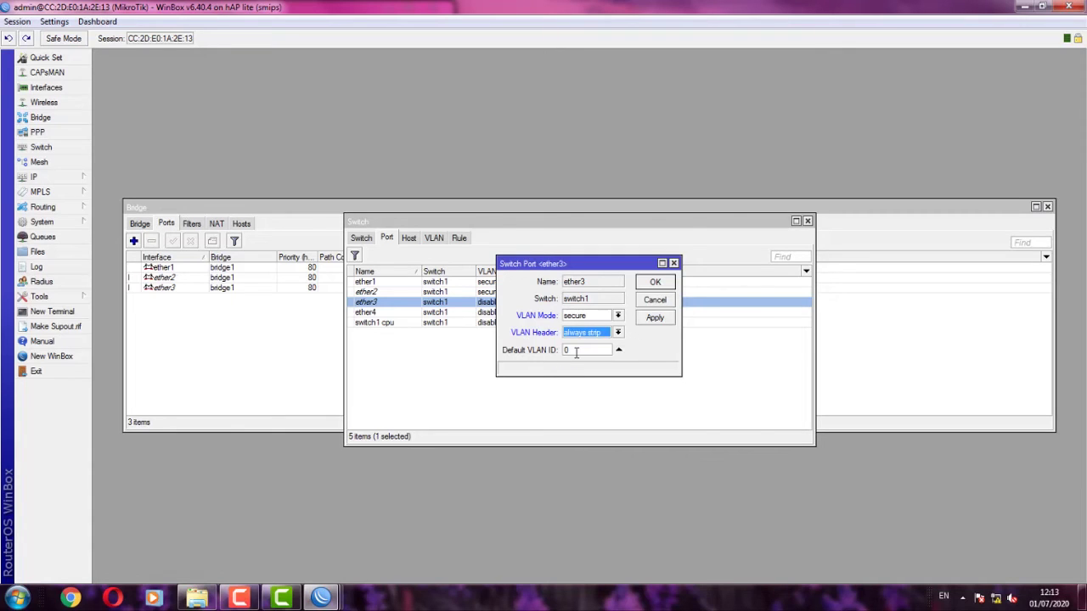
{"action": "double_click", "coordinate": [575, 352]}
{"action": "type", "text": "20"}
{"action": "left_click", "coordinate": [656, 318]}
{"action": "left_click", "coordinate": [663, 283]}
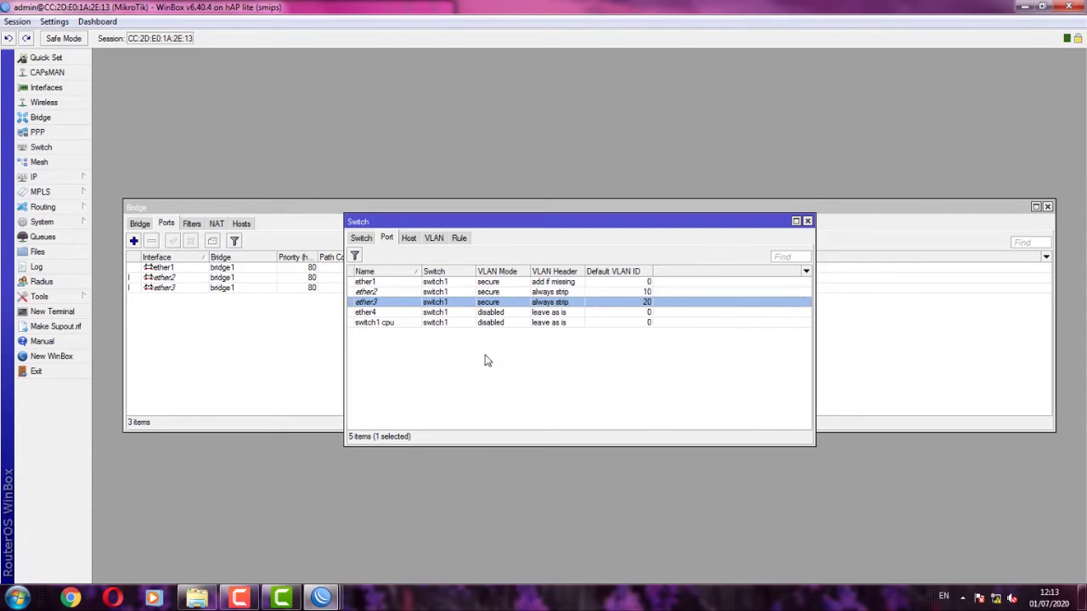
{"action": "left_click", "coordinate": [473, 378]}
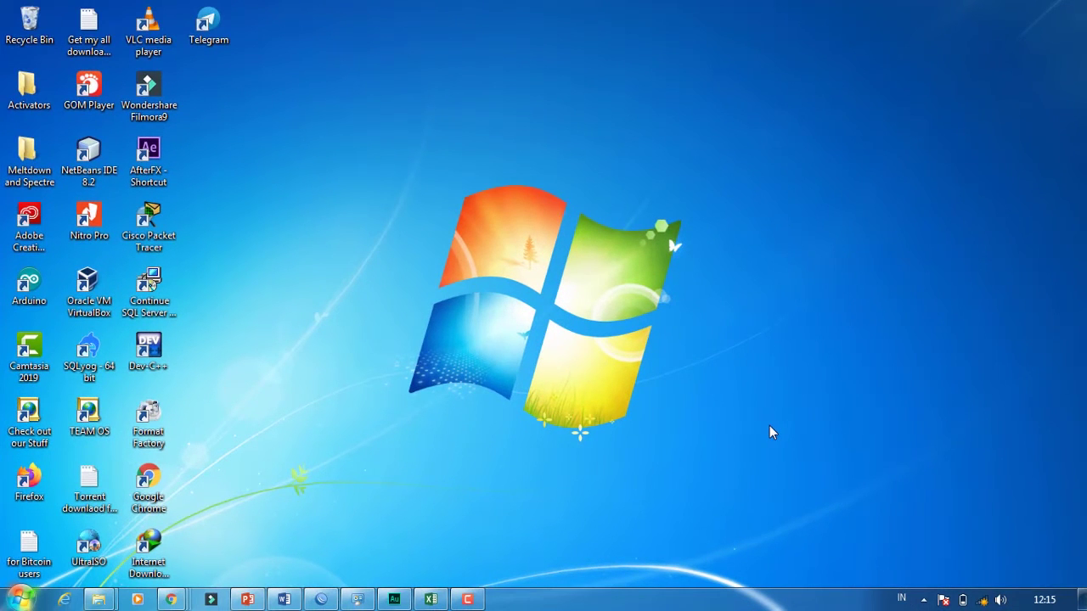
- Join the UKK_2 wireless network with its security key and check the connection status
{"action": "left_click", "coordinate": [983, 599]}
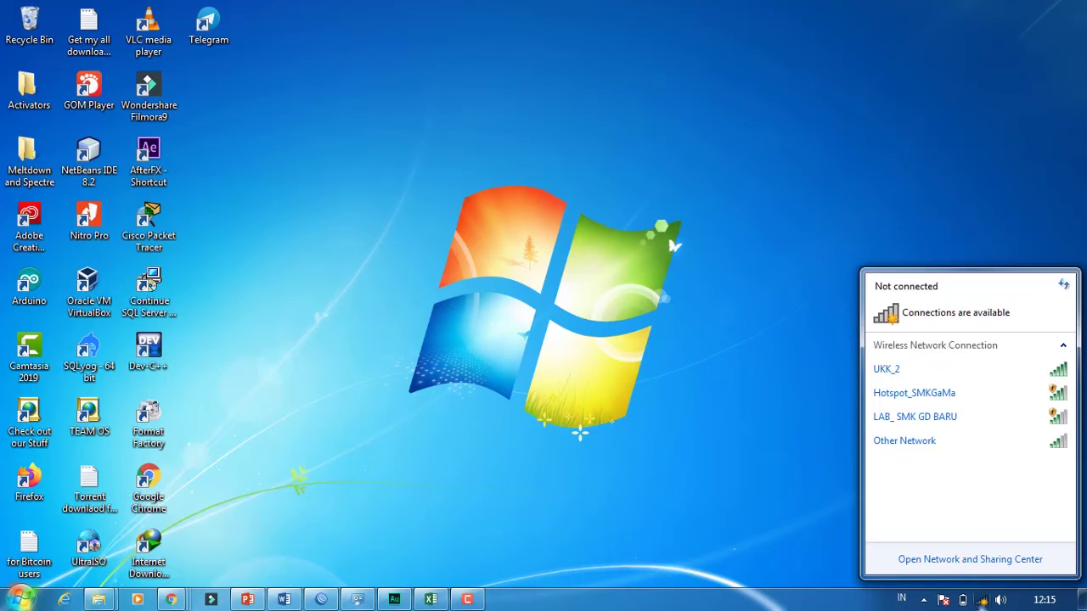
{"action": "left_click", "coordinate": [918, 370]}
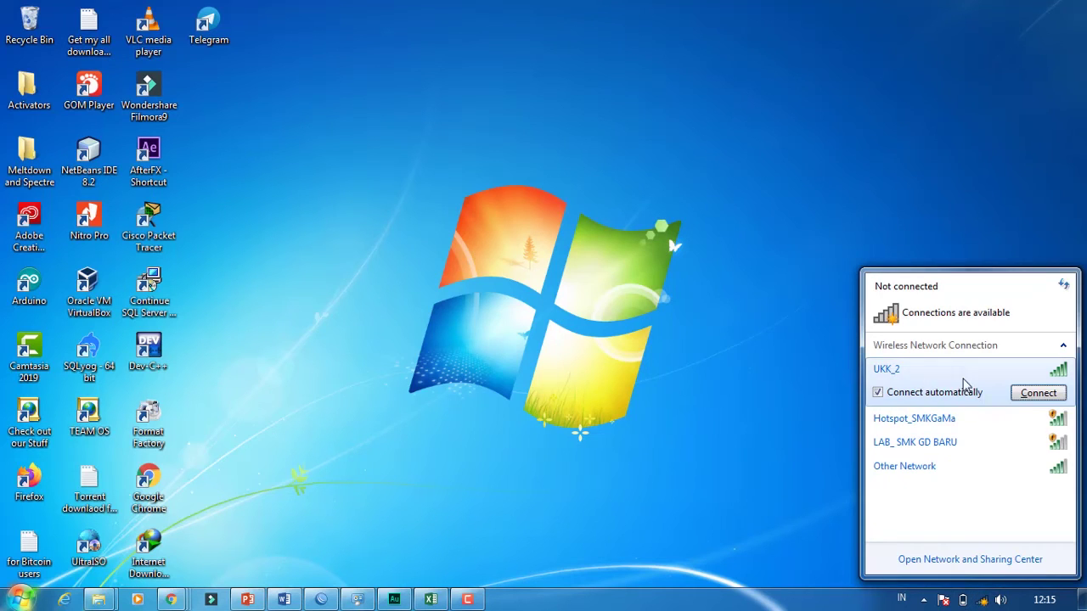
{"action": "left_click", "coordinate": [1038, 392]}
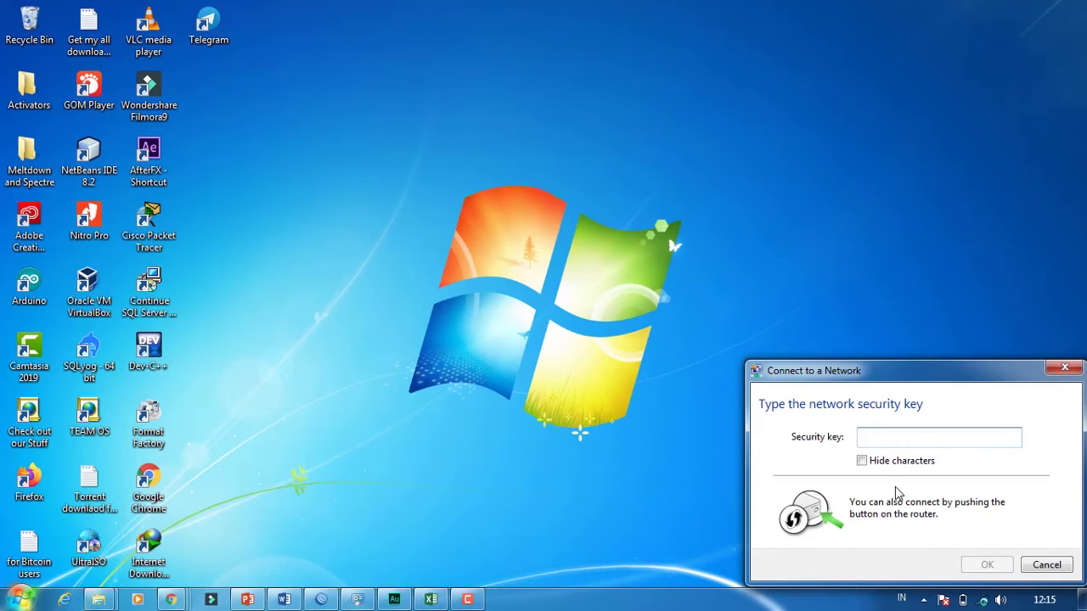
{"action": "type", "text": "12"}
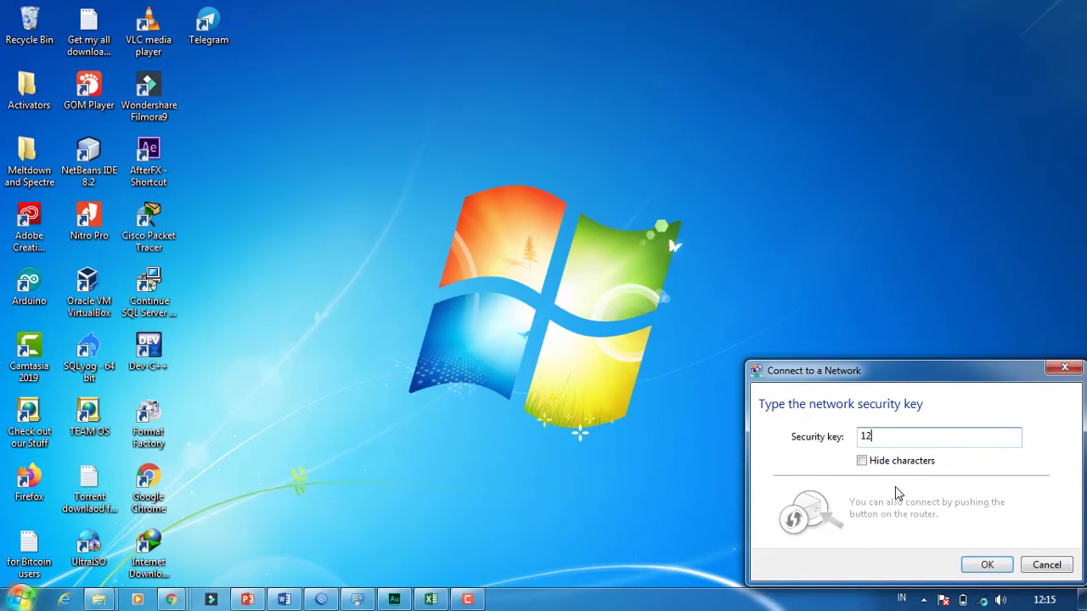
{"action": "type", "text": "345678"}
{"action": "left_click", "coordinate": [985, 565]}
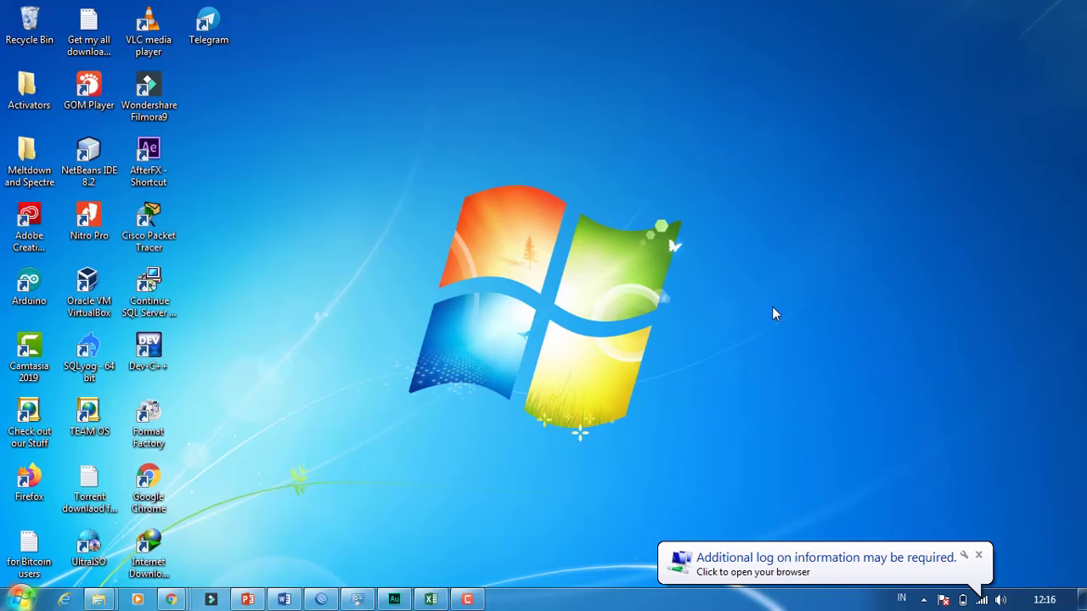
{"action": "left_click", "coordinate": [982, 600]}
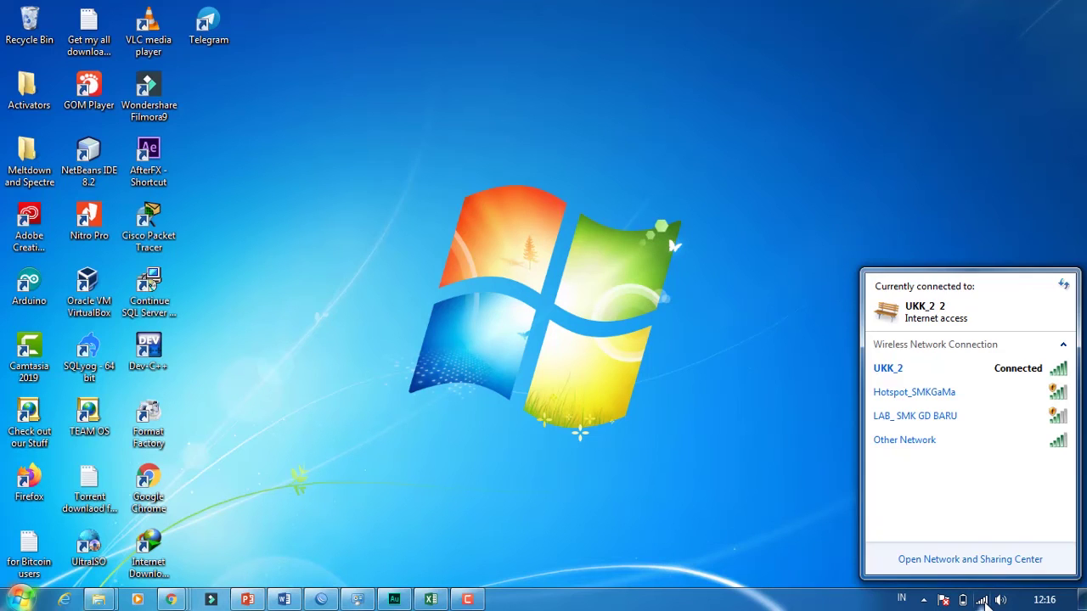
{"action": "left_click", "coordinate": [983, 600]}
{"action": "left_click", "coordinate": [982, 600]}
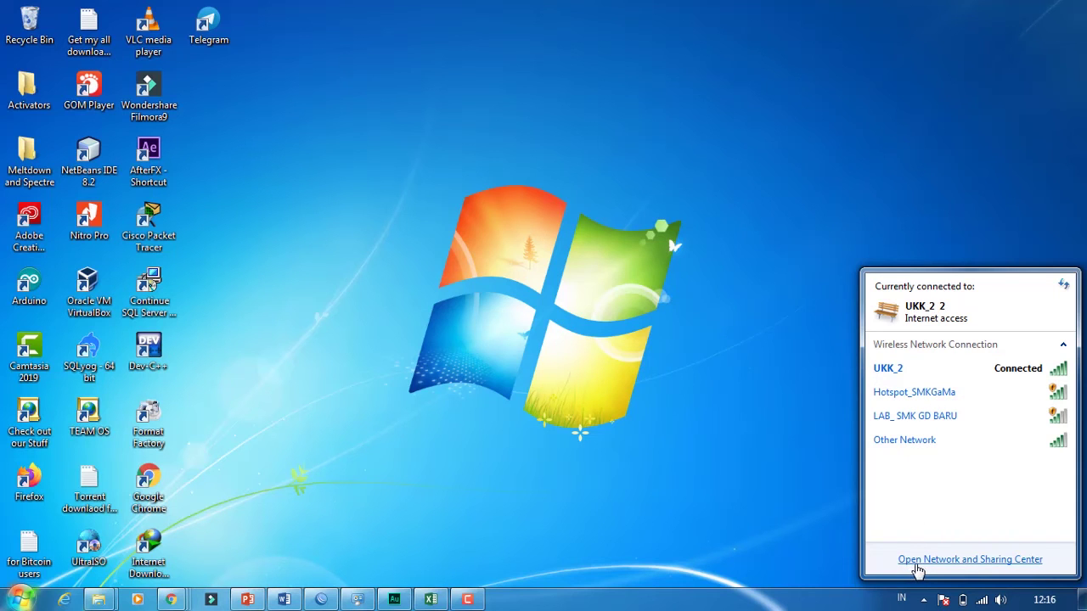
- Check UKK_2's details show IPv4 192.168.20.50 from DHCP server 192.168.20.1, then close the windows
{"action": "left_click", "coordinate": [917, 560]}
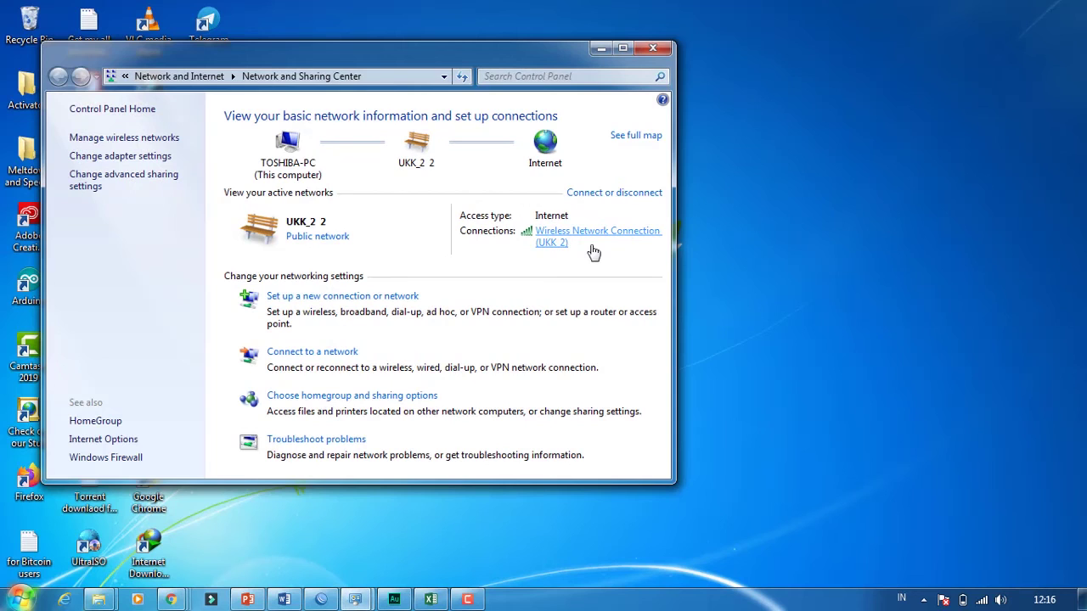
{"action": "left_click", "coordinate": [559, 234]}
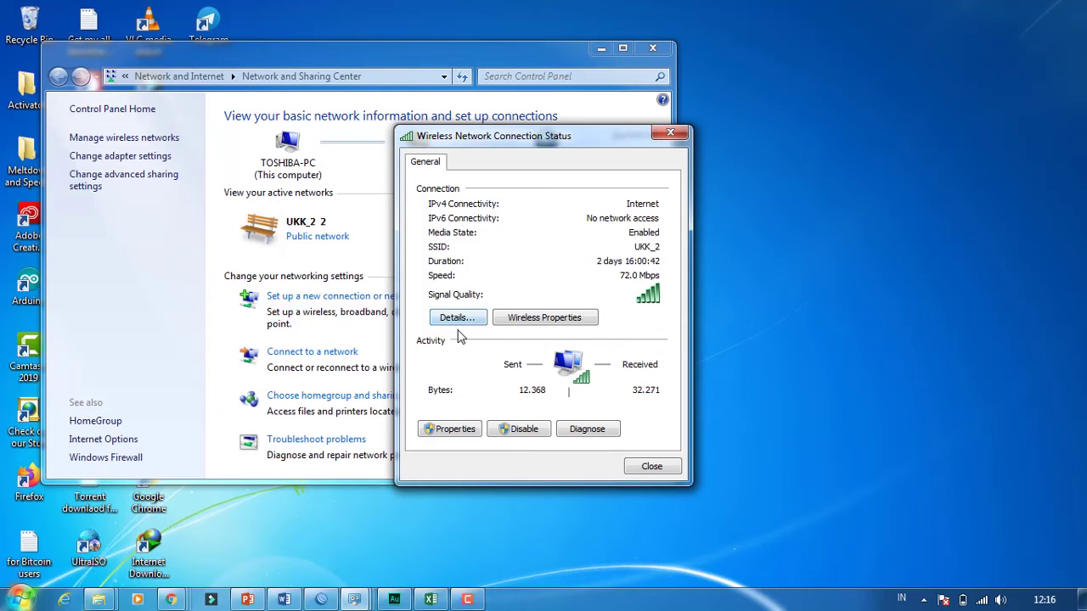
{"action": "left_click", "coordinate": [454, 324]}
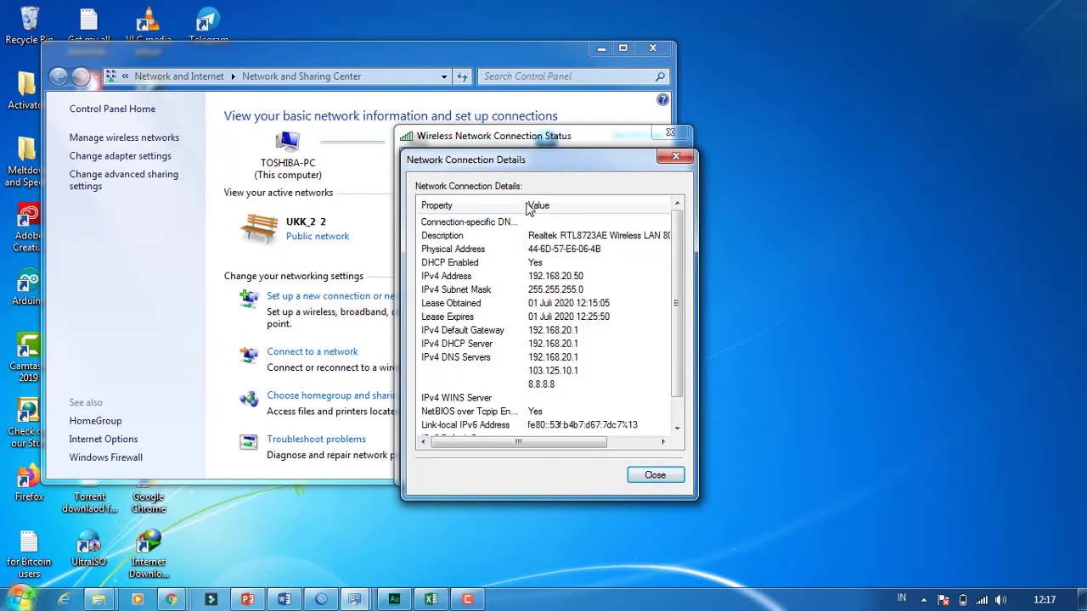
{"action": "left_click", "coordinate": [657, 476]}
{"action": "left_click", "coordinate": [647, 474]}
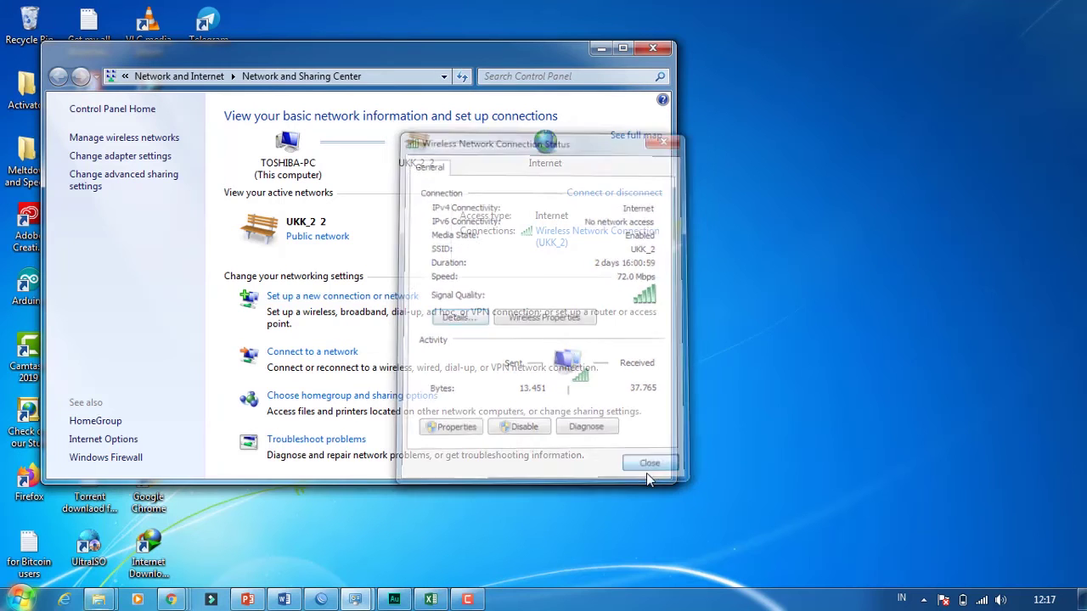
{"action": "left_click", "coordinate": [663, 53]}
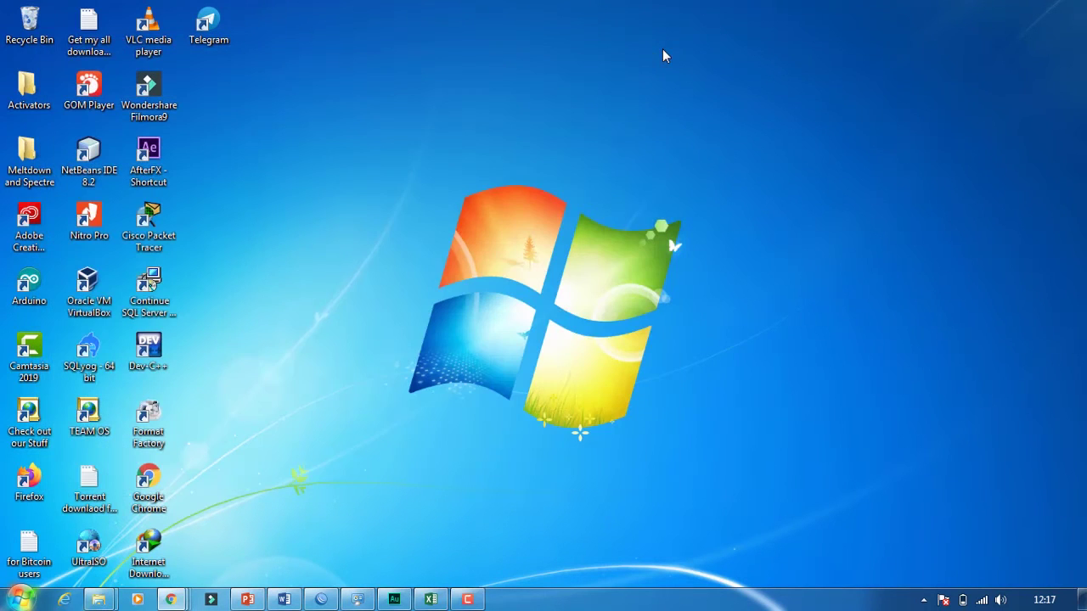
- Open a new Chrome window and go to portalsmk.sch.id
{"action": "mouse_move", "coordinate": [171, 599]}
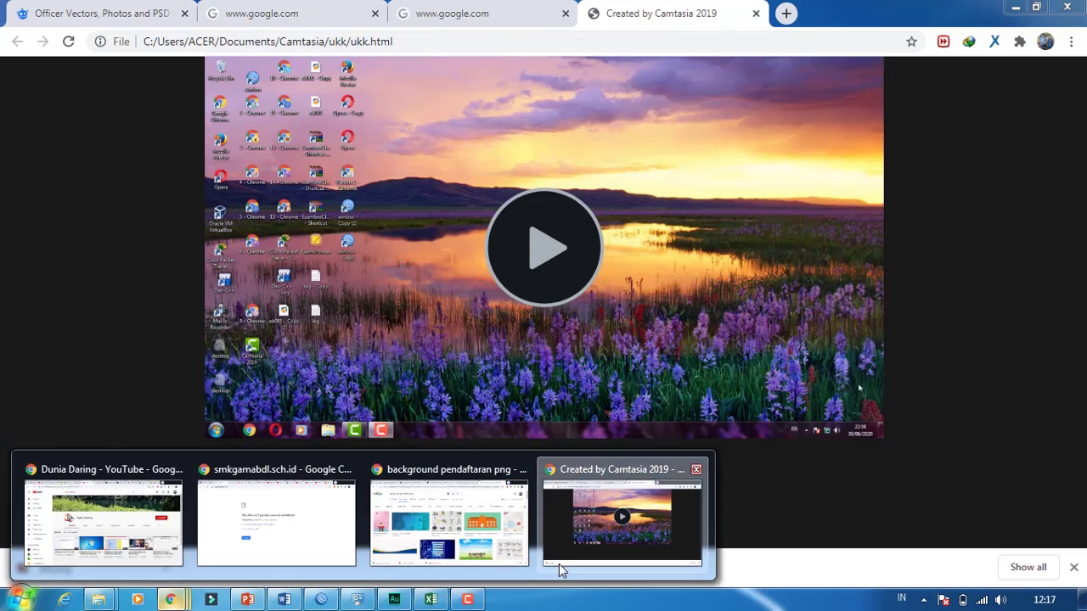
{"action": "left_click", "coordinate": [559, 571]}
{"action": "key", "text": "ctrl+n"}
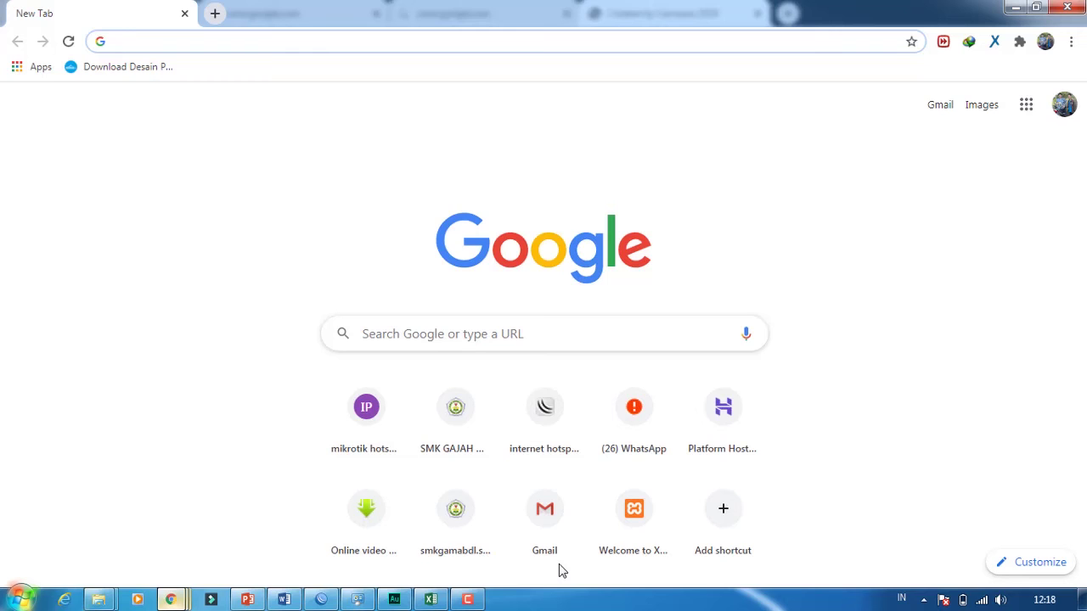
{"action": "type", "text": "portalsmk.sch.id"}
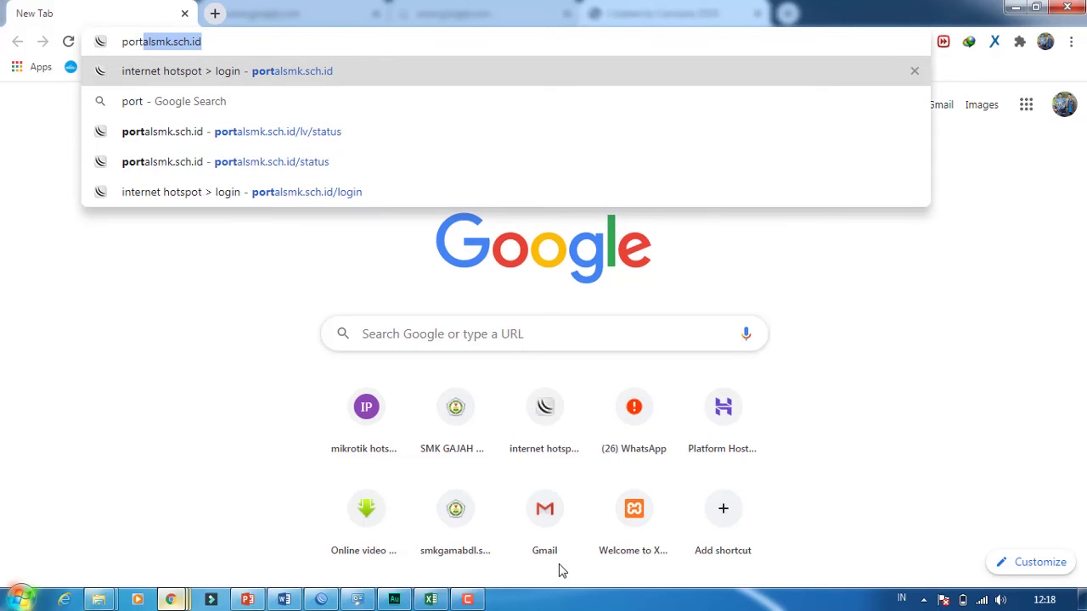
{"action": "key", "text": "End"}
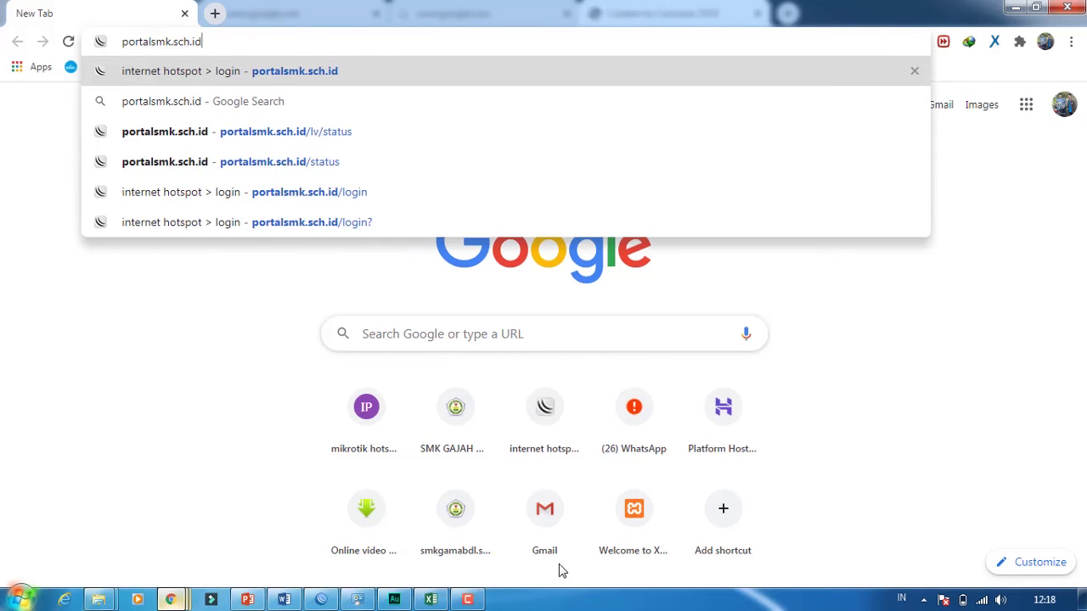
{"action": "key", "text": "Return"}
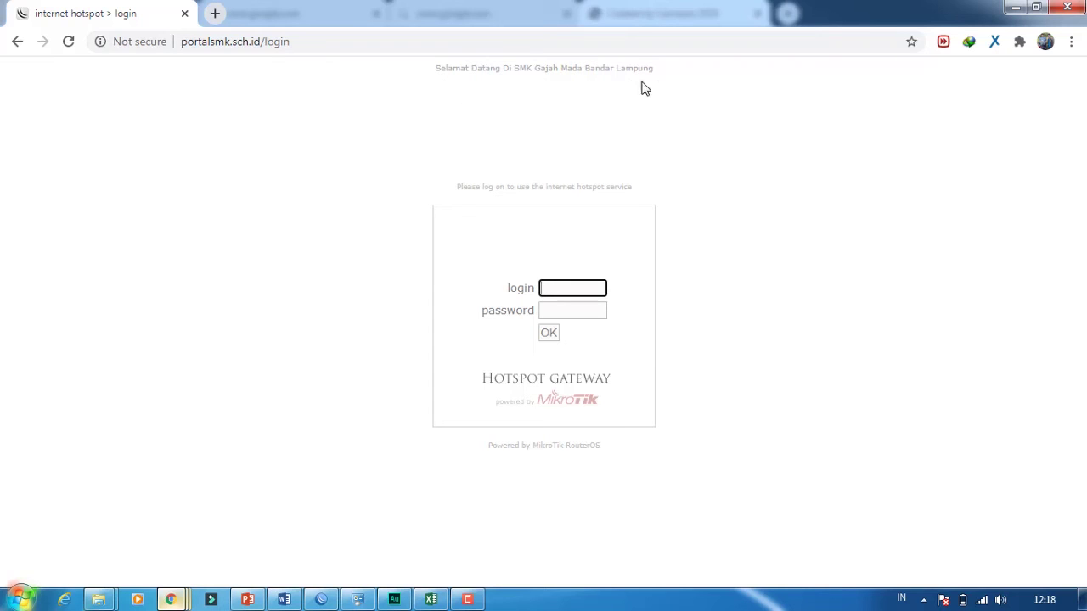
- Log in to the hotspot as kepala sekolah with the account password
{"action": "left_click_drag", "start_coordinate": [684, 75], "coordinate": [427, 77]}
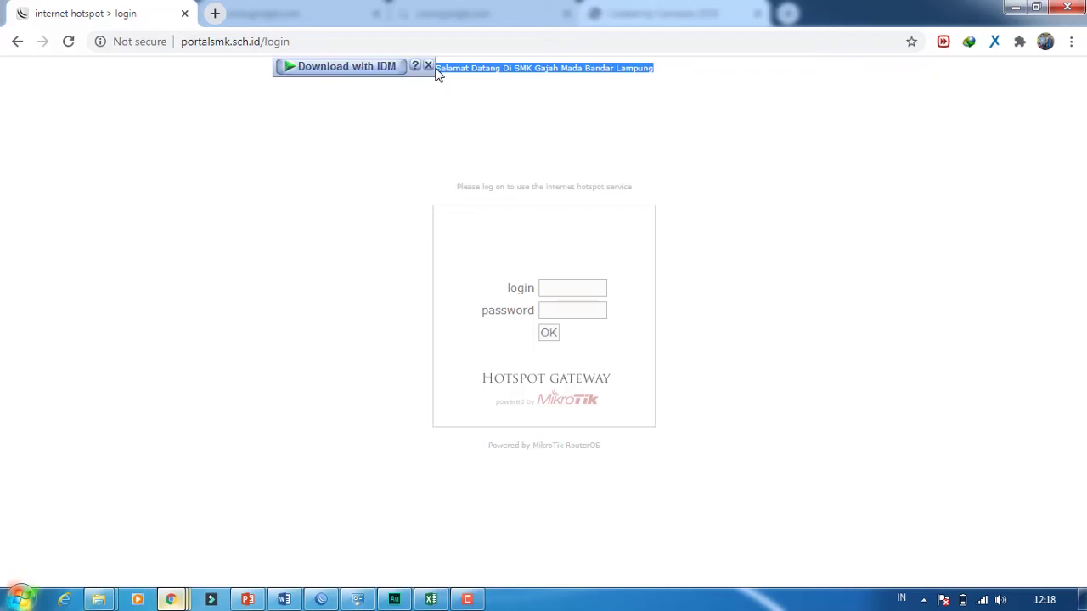
{"action": "left_click", "coordinate": [695, 208]}
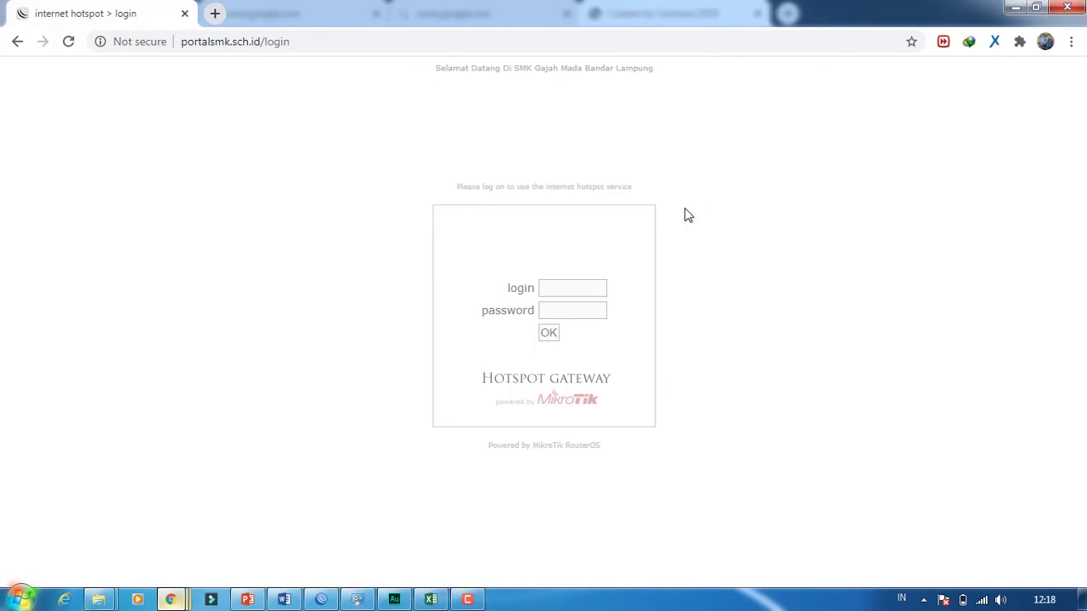
{"action": "left_click", "coordinate": [558, 285]}
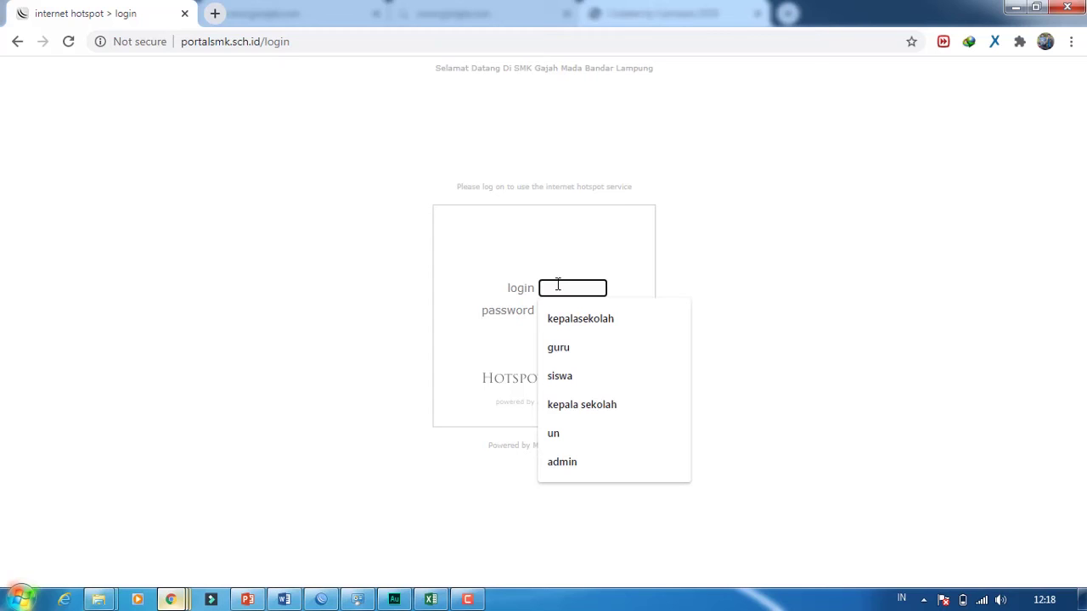
{"action": "left_click", "coordinate": [570, 406]}
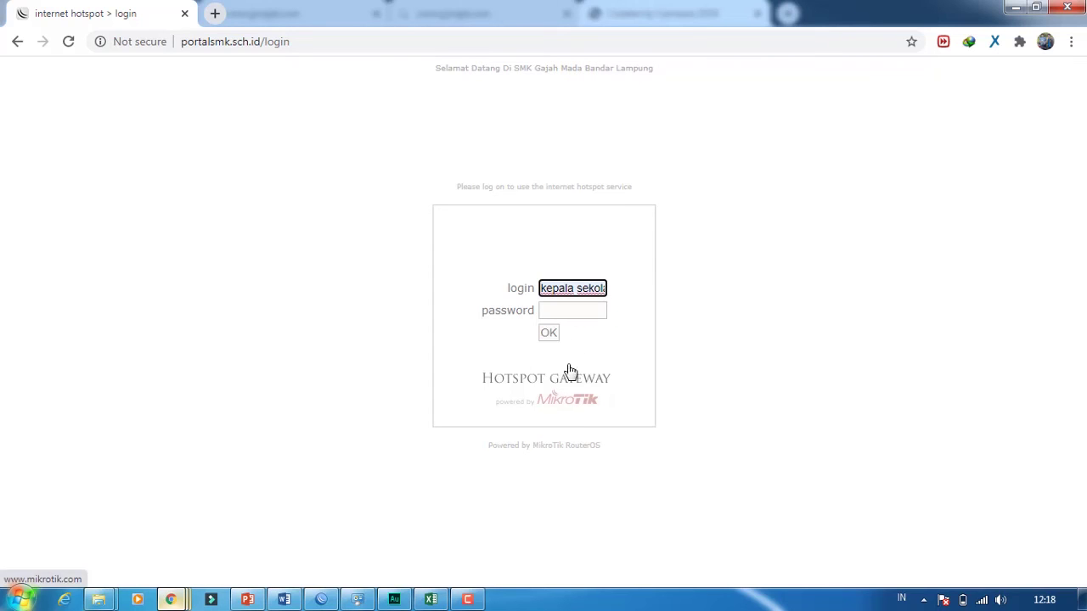
{"action": "left_click", "coordinate": [593, 310]}
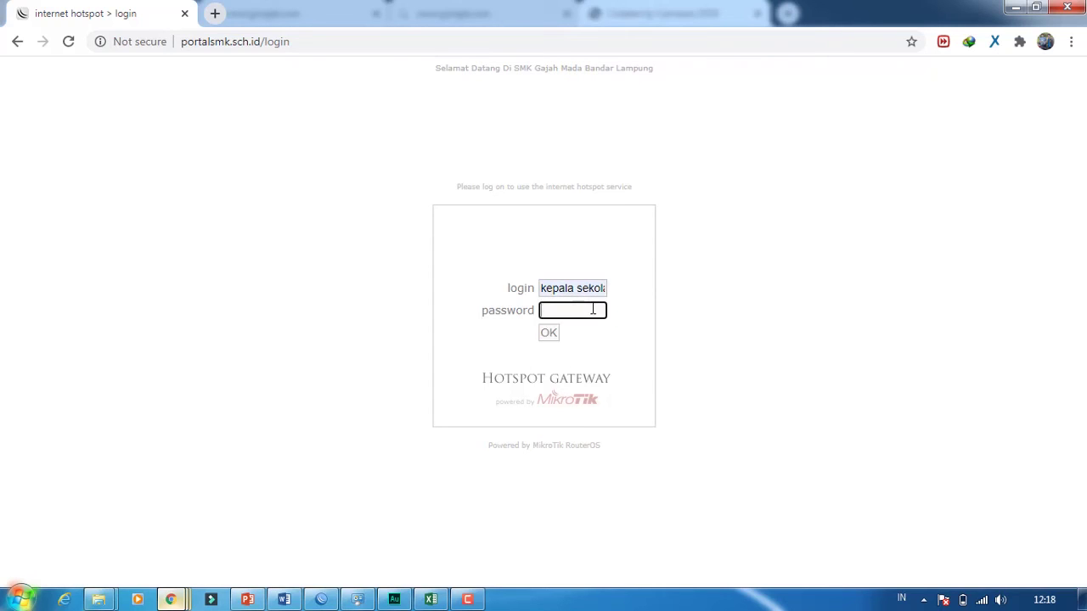
{"action": "type", "text": "•••"}
{"action": "key", "text": "Return"}
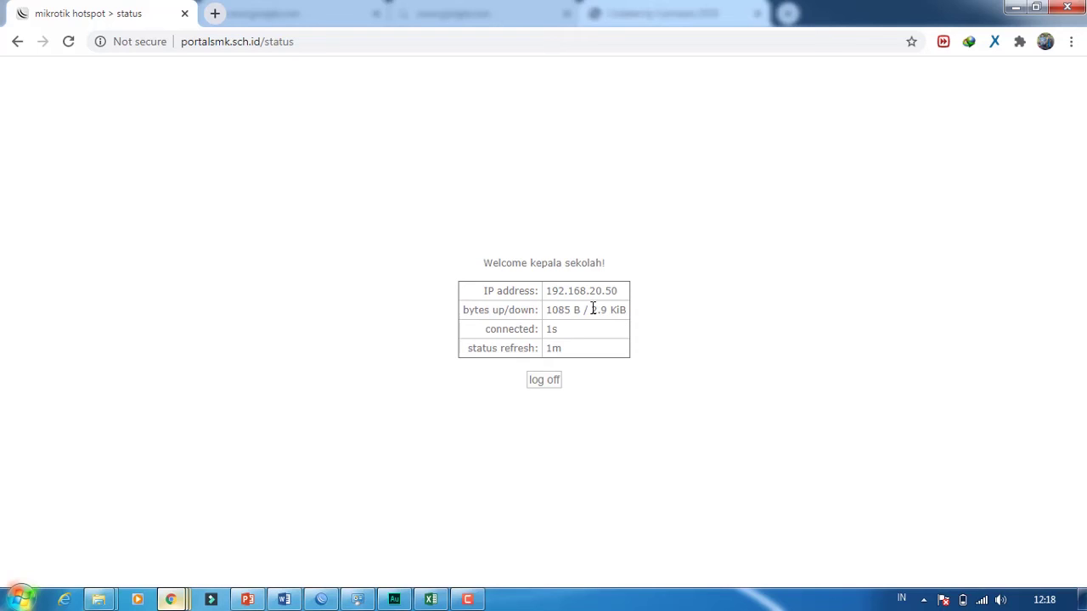
- Search Google for eee in a new tab, then return to the hotspot status page
{"action": "left_click", "coordinate": [215, 13]}
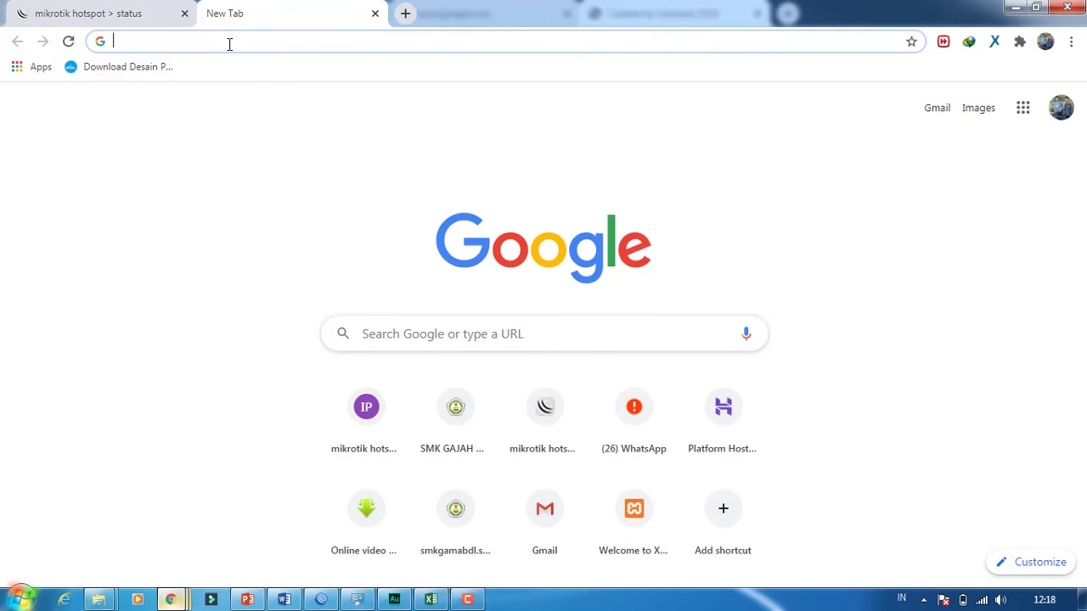
{"action": "type", "text": "eee"}
{"action": "key", "text": "Return"}
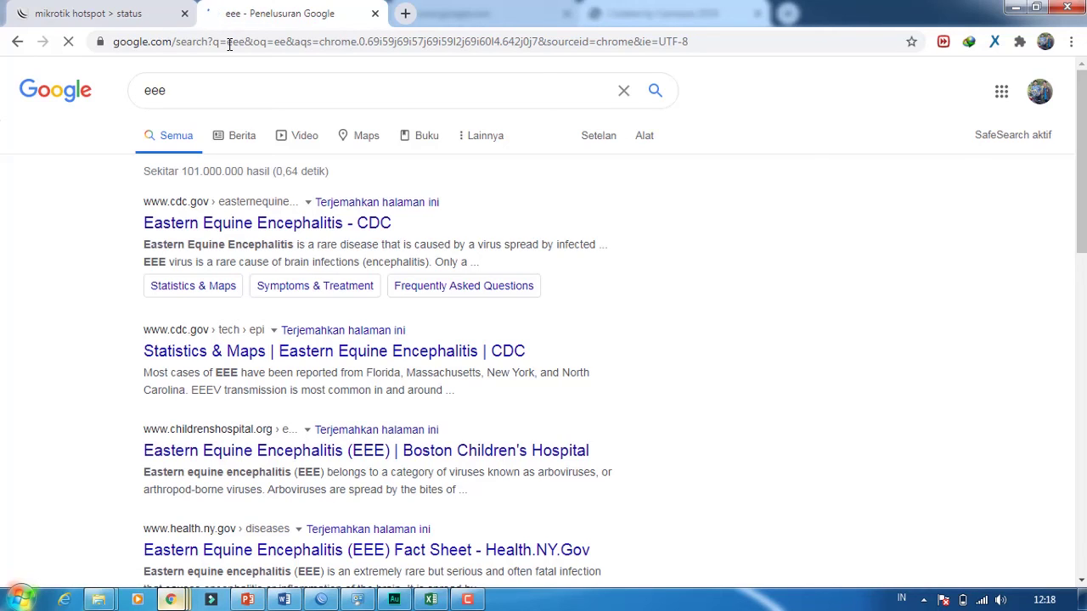
{"action": "left_click", "coordinate": [140, 10]}
- Log the kepala sekolah session off and log in to the hotspot as guru
{"action": "left_click", "coordinate": [553, 381]}
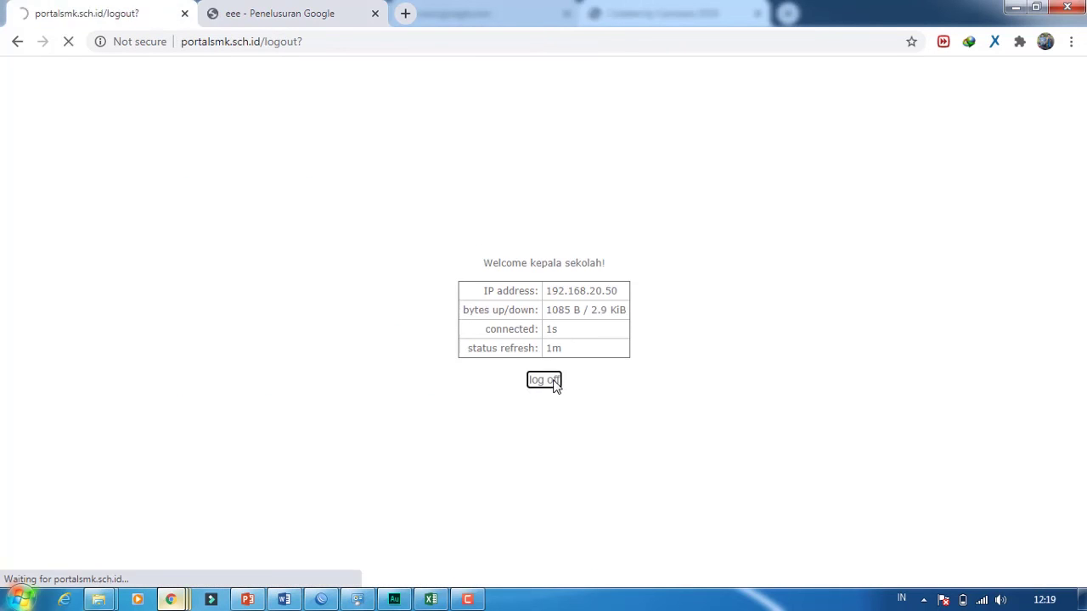
{"action": "left_click", "coordinate": [551, 391]}
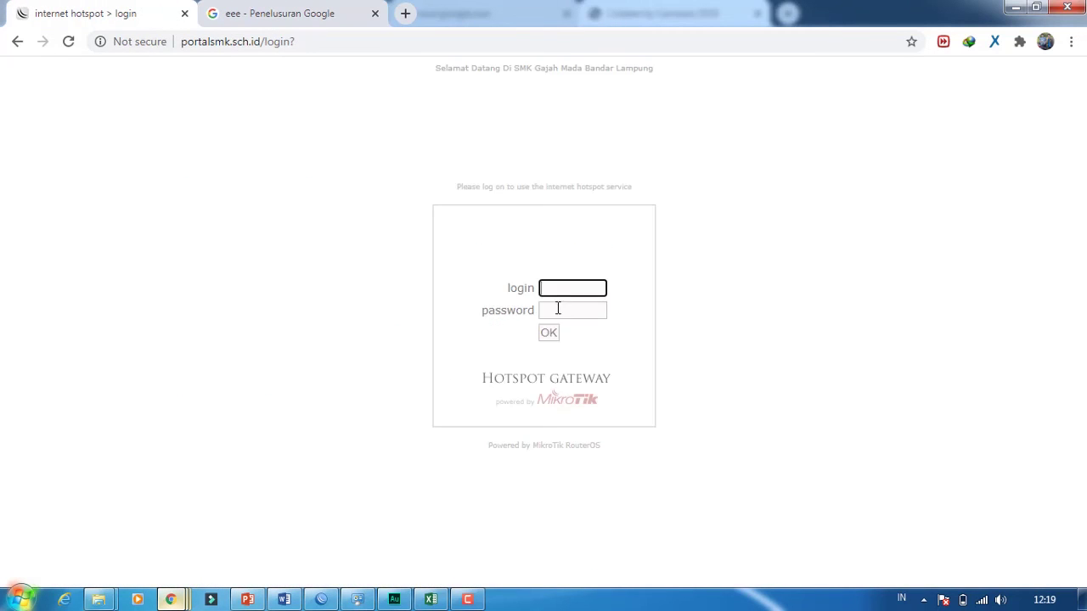
{"action": "type", "text": "guru"}
{"action": "key", "text": "Tab"}
{"action": "type", "text": "***"}
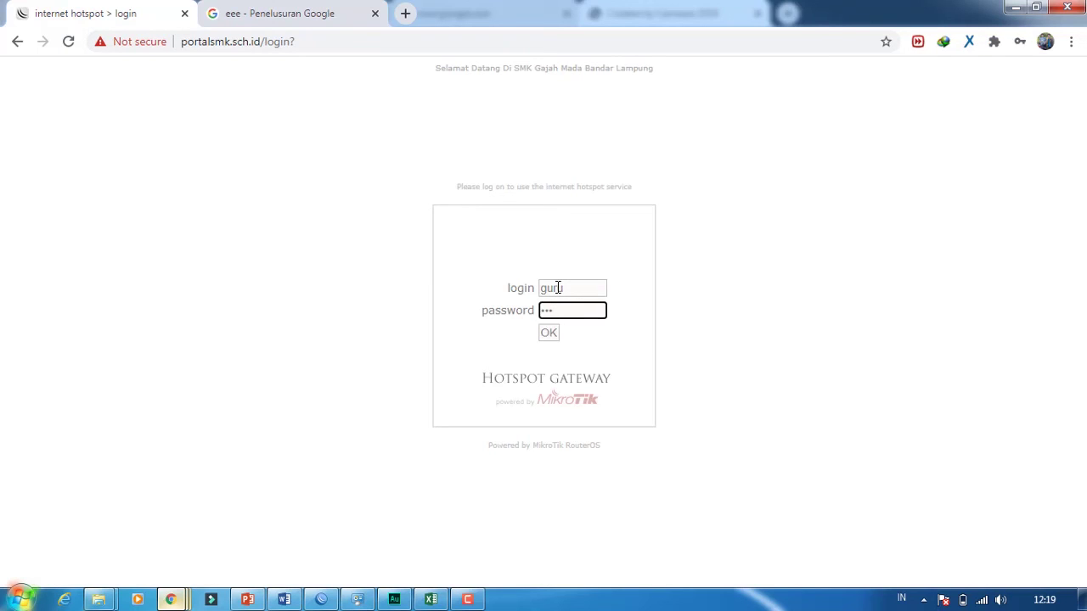
{"action": "left_click", "coordinate": [548, 333]}
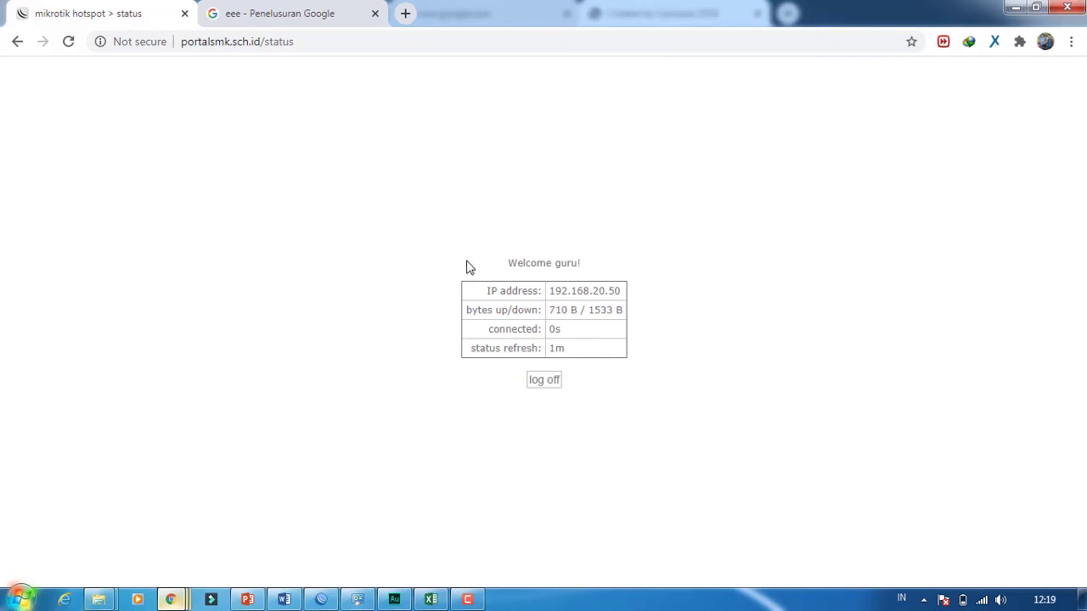
- Run a Google search for 'uuu' in a new tab, then return to the hotspot status page
{"action": "left_click", "coordinate": [277, 4]}
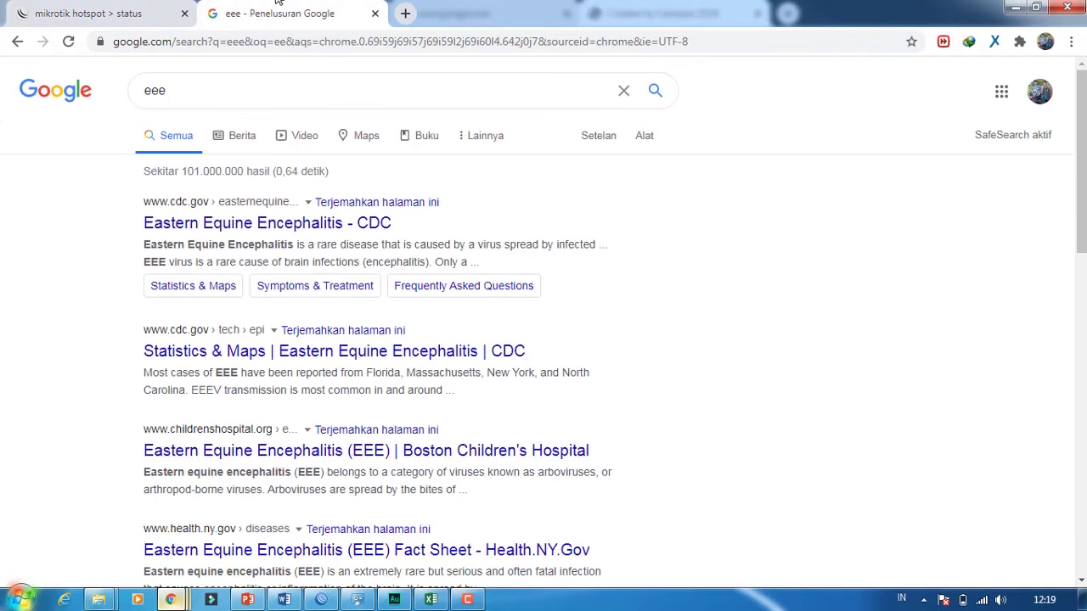
{"action": "left_click", "coordinate": [405, 14]}
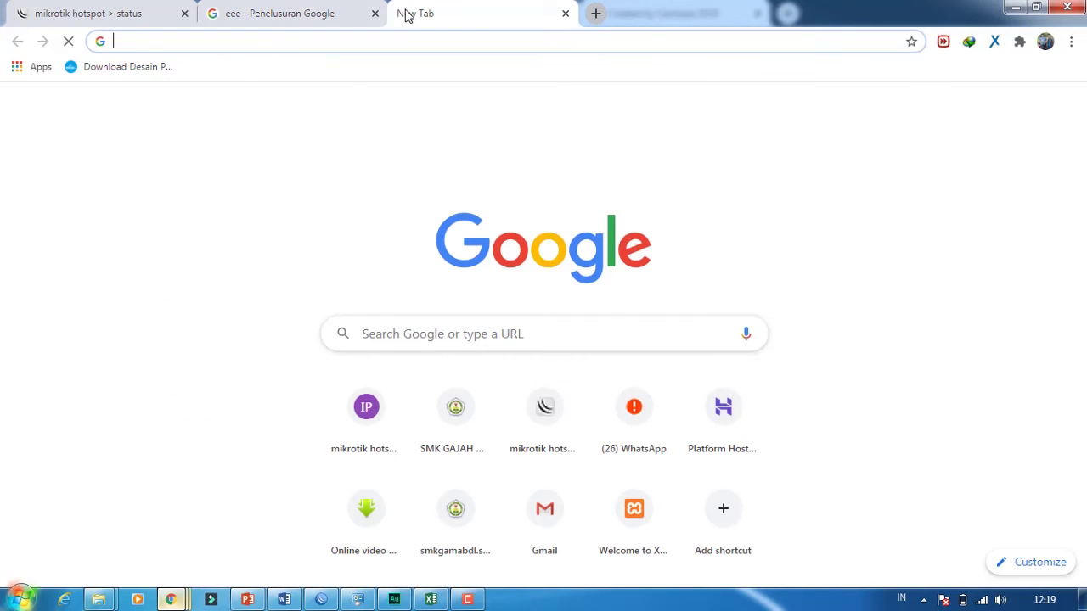
{"action": "type", "text": "uuu"}
{"action": "key", "text": "Return"}
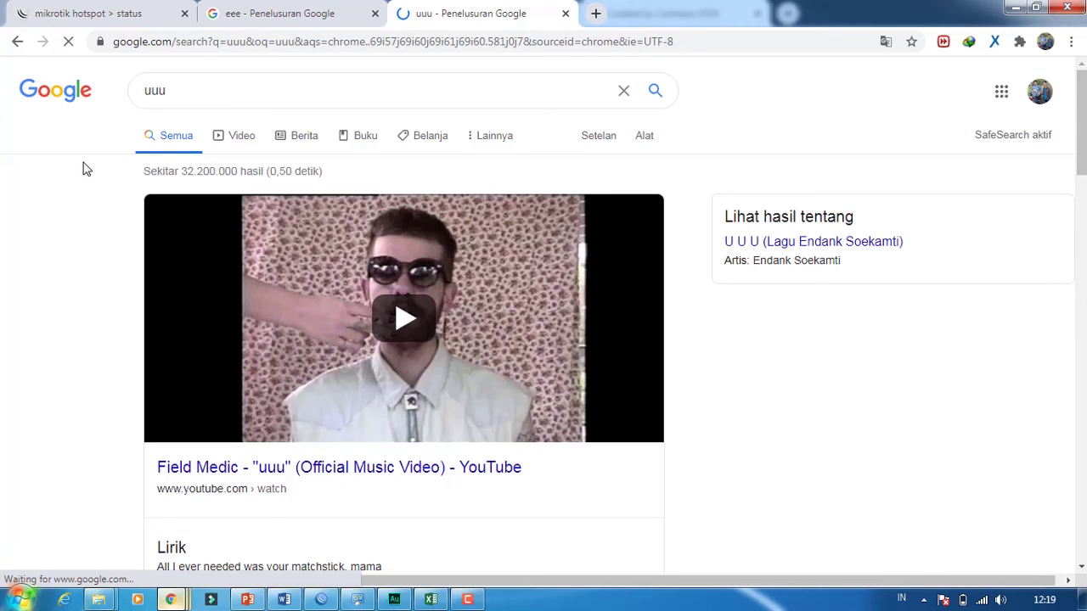
{"action": "left_click", "coordinate": [73, 10]}
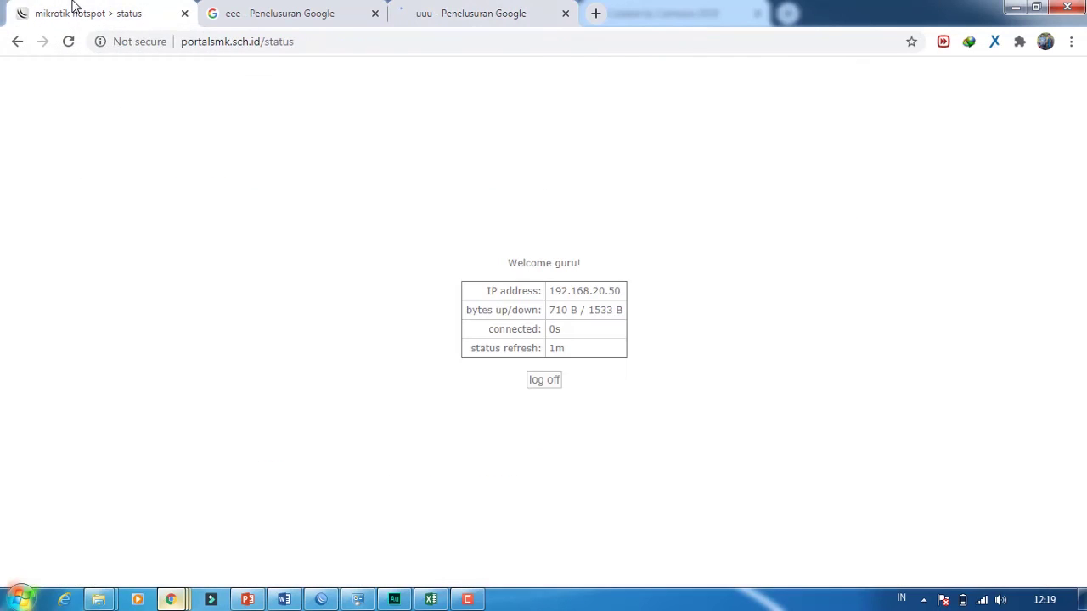
- Log guru off the hotspot and log back in with the siswa login
{"action": "left_click", "coordinate": [553, 382]}
{"action": "left_click", "coordinate": [544, 383]}
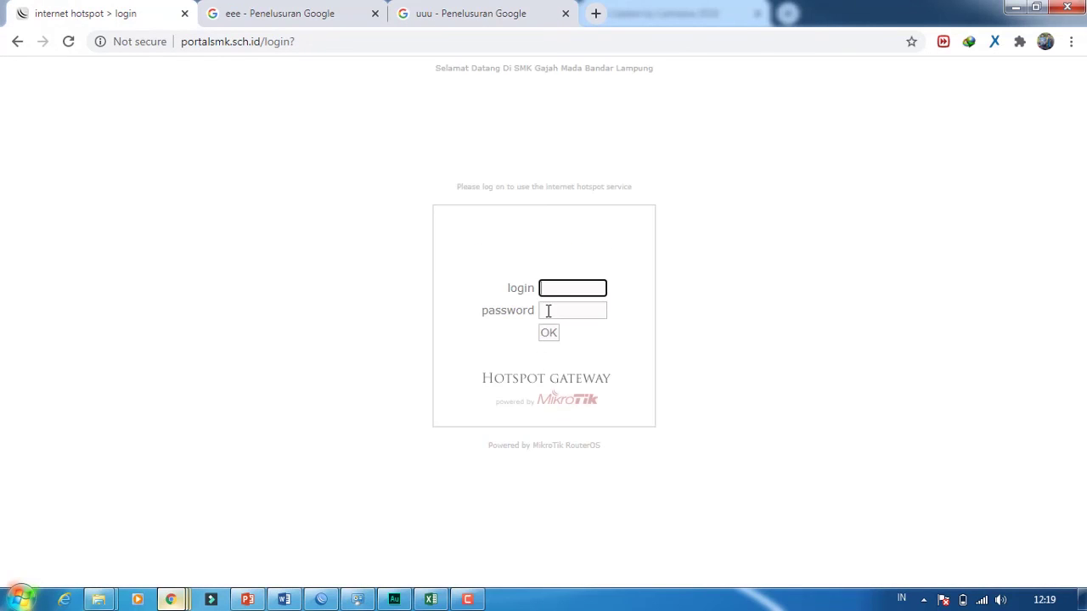
{"action": "type", "text": "siswa"}
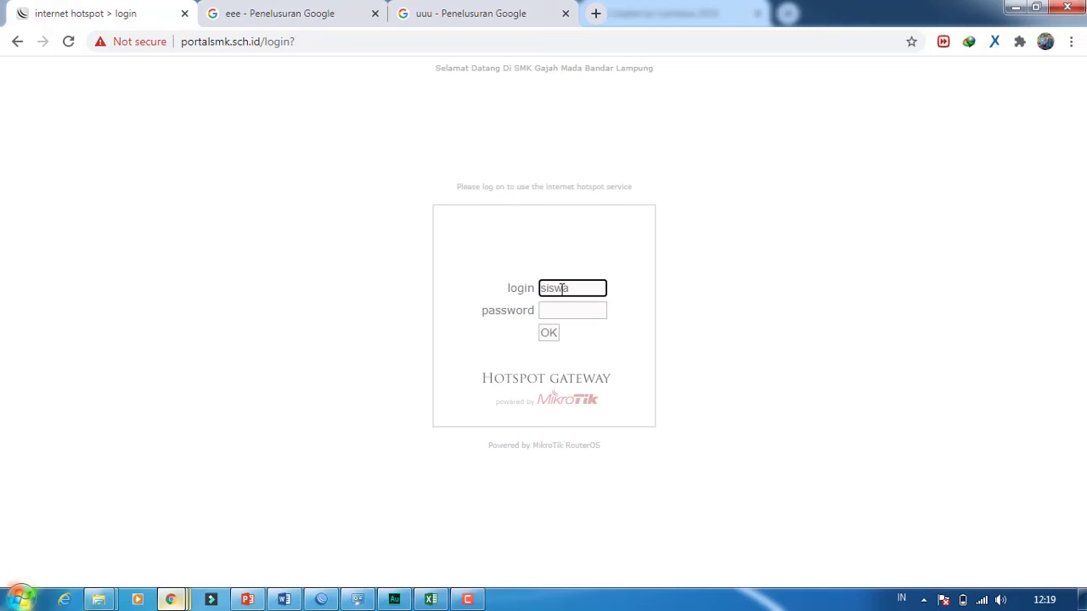
{"action": "key", "text": "Tab"}
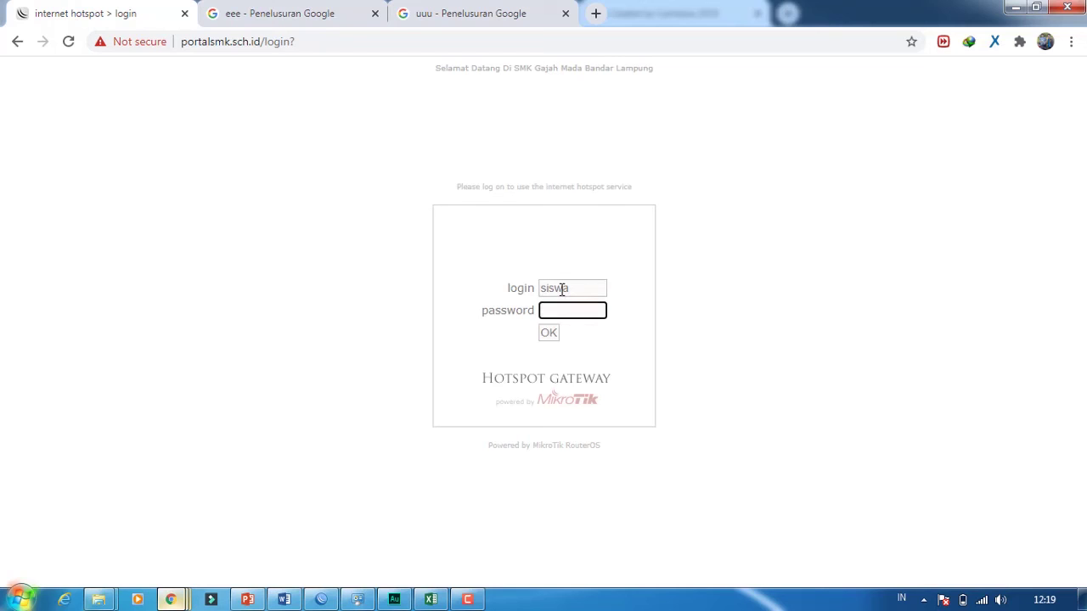
{"action": "type", "text": "siswa"}
{"action": "key", "text": "Return"}
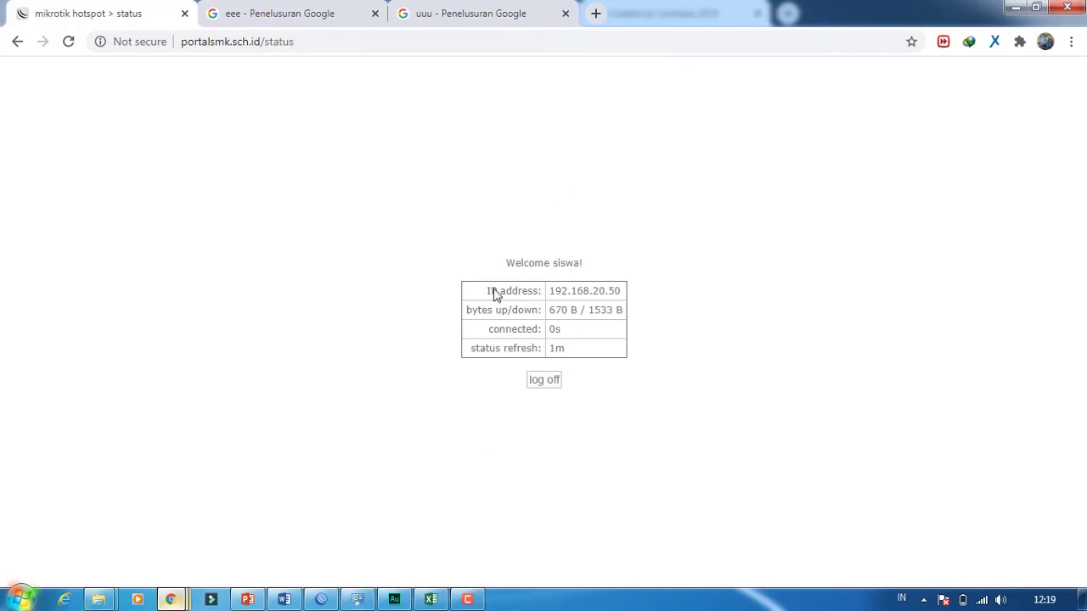
- Run a Google search for 'yyy' in a new Chrome tab
{"action": "left_click", "coordinate": [597, 14]}
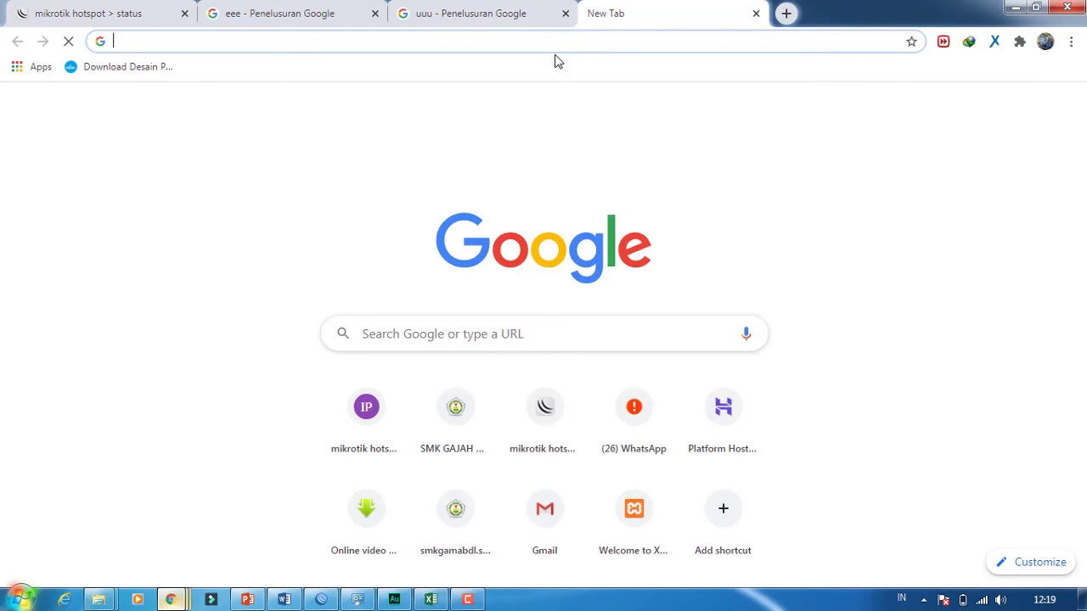
{"action": "type", "text": "yyy"}
{"action": "key", "text": "Return"}
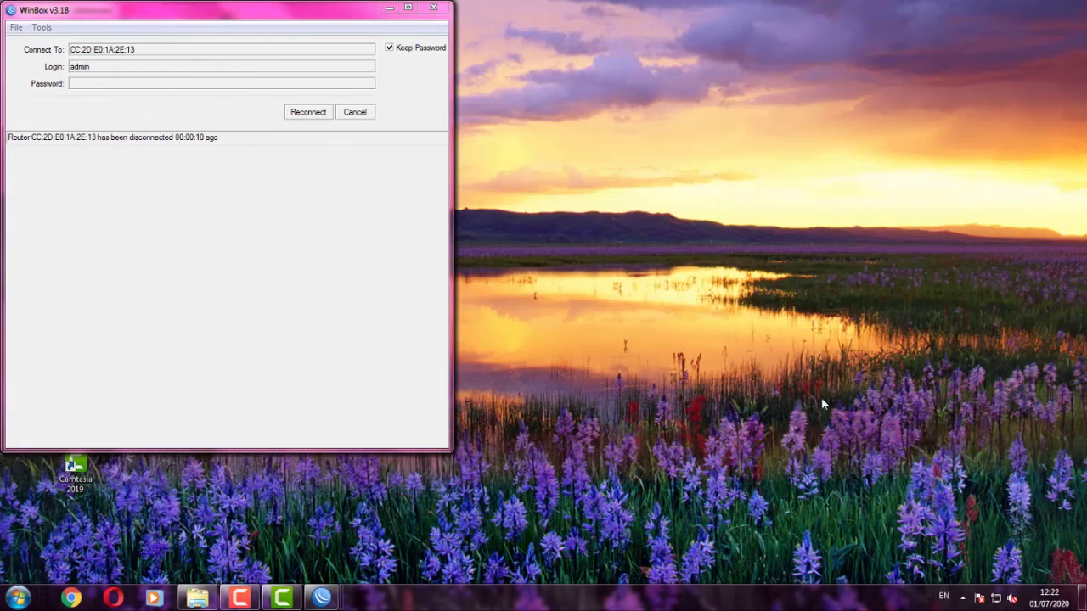
- Check the Local Area Connection details (IPv4 192.168.40.50 from DHCP 192.168.40.1), then launch Chrome
{"action": "left_click", "coordinate": [996, 597]}
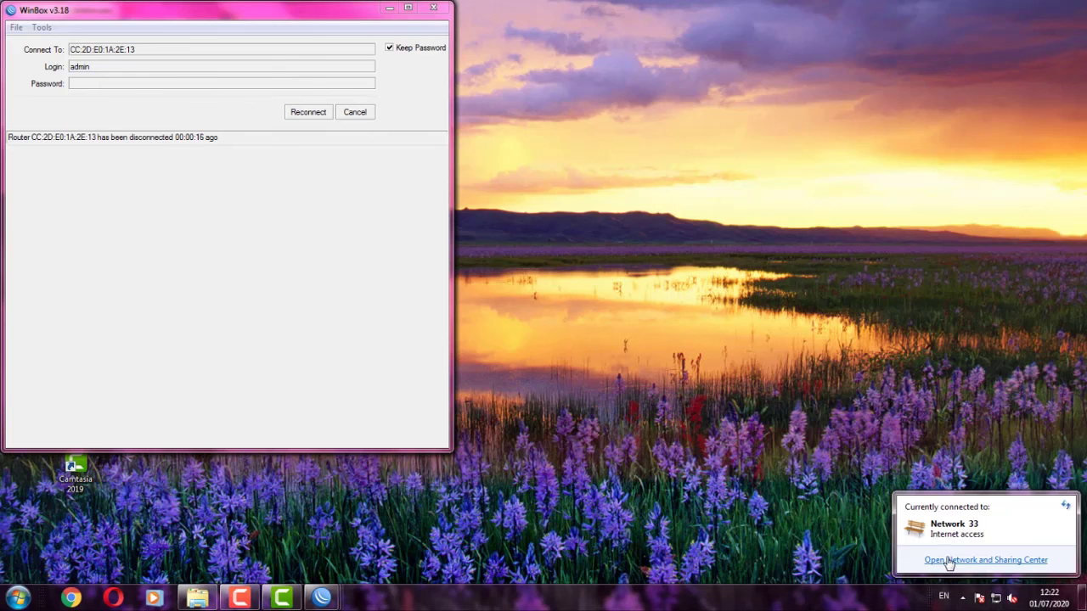
{"action": "left_click", "coordinate": [950, 561]}
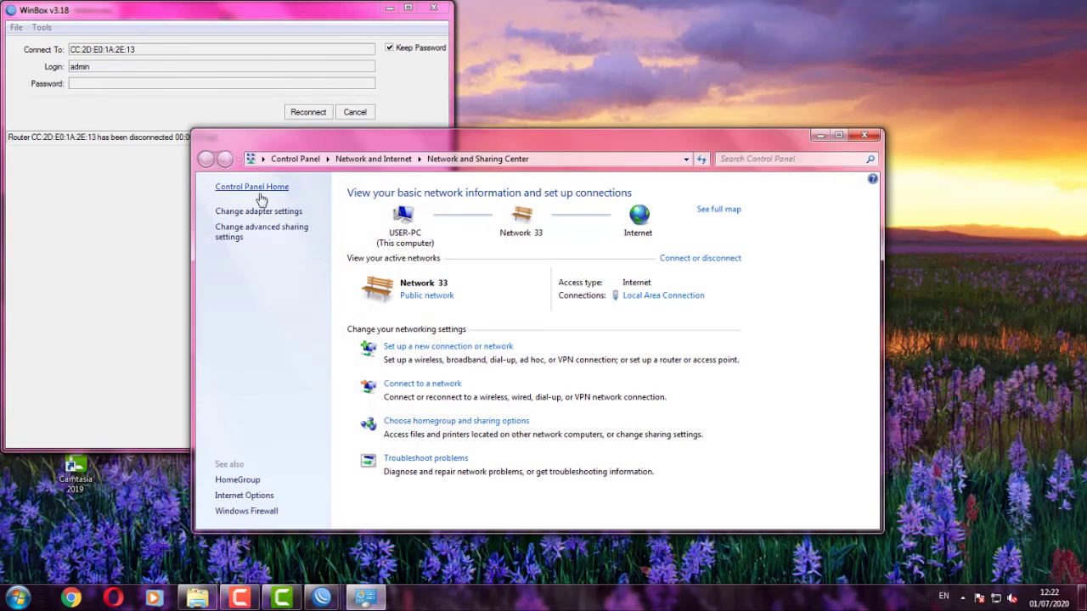
{"action": "left_click", "coordinate": [653, 296]}
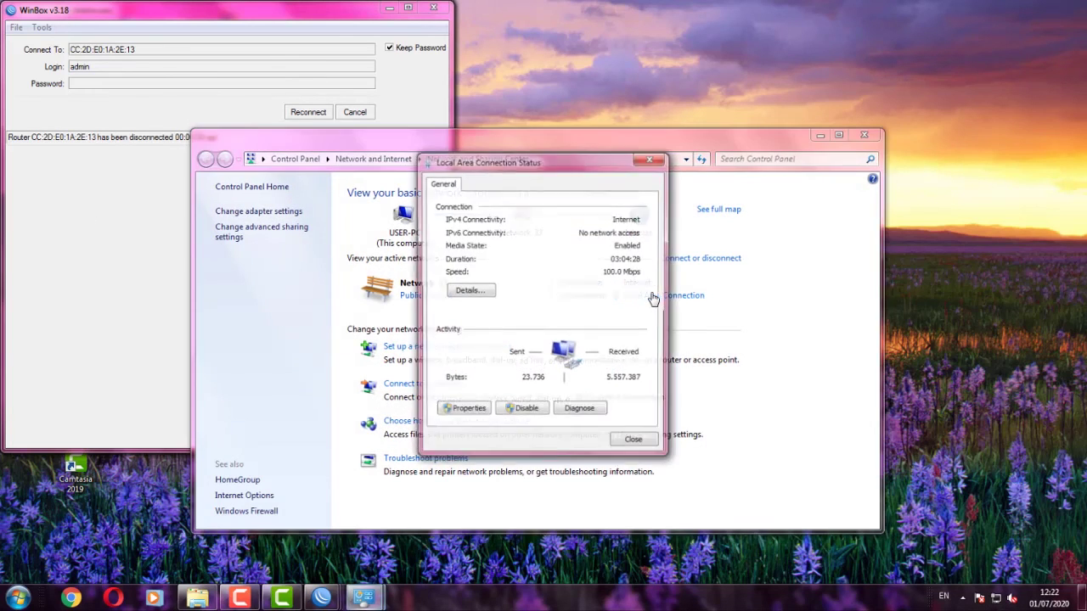
{"action": "left_click", "coordinate": [453, 292]}
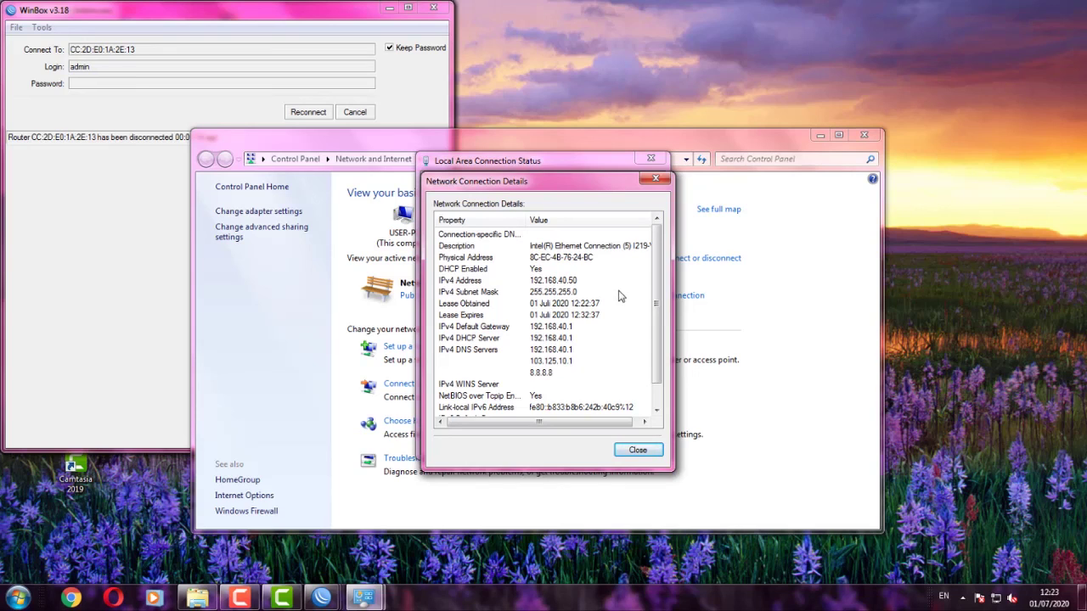
{"action": "left_click", "coordinate": [103, 535]}
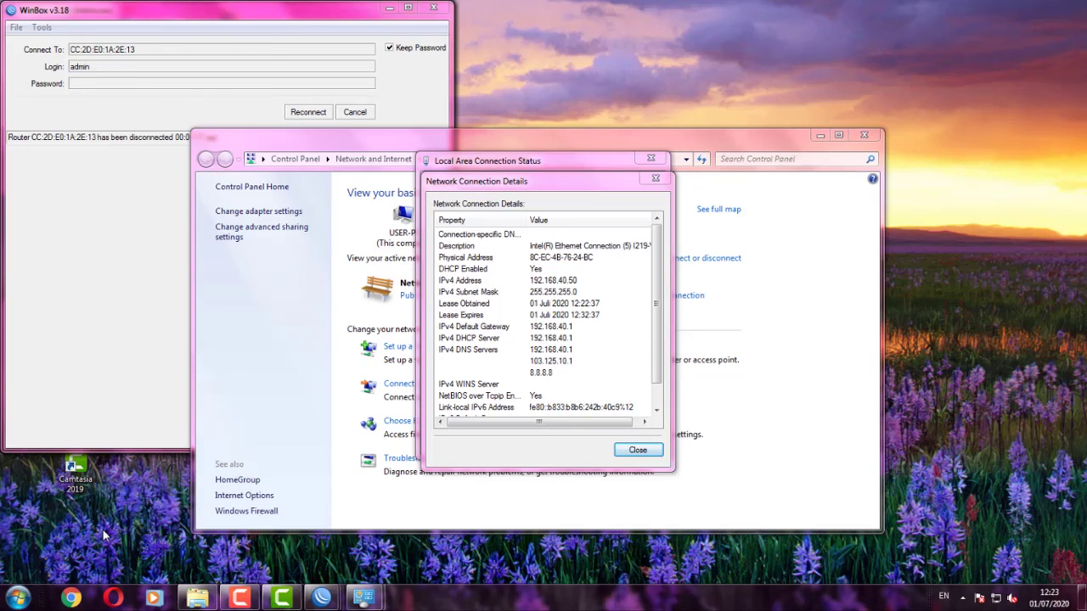
{"action": "left_click", "coordinate": [70, 599]}
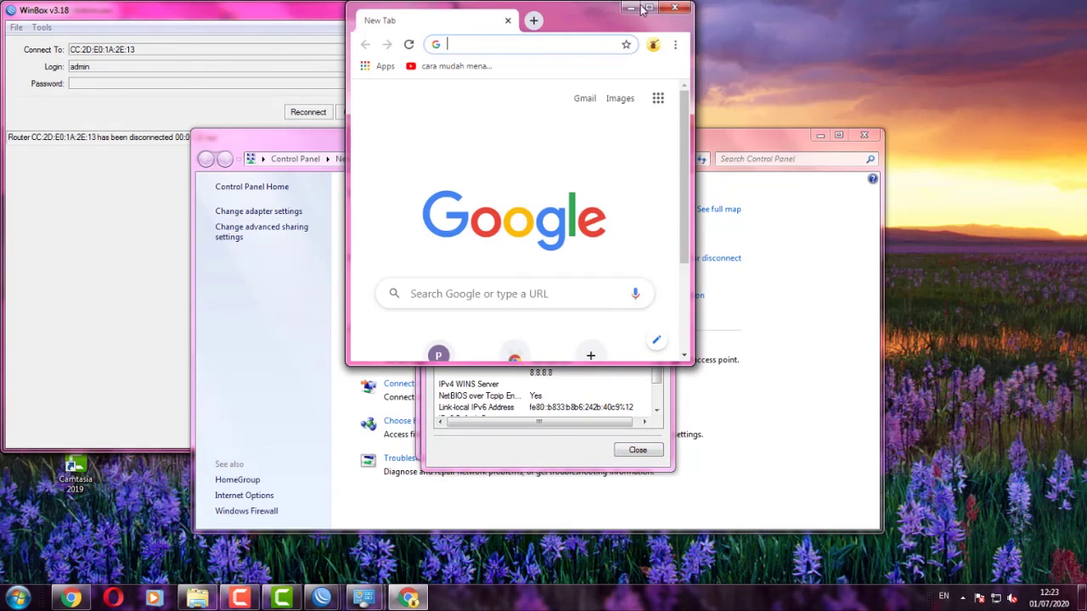
- Maximize Chrome and run a Google search for 'YT' from the address bar
{"action": "left_click", "coordinate": [647, 6]}
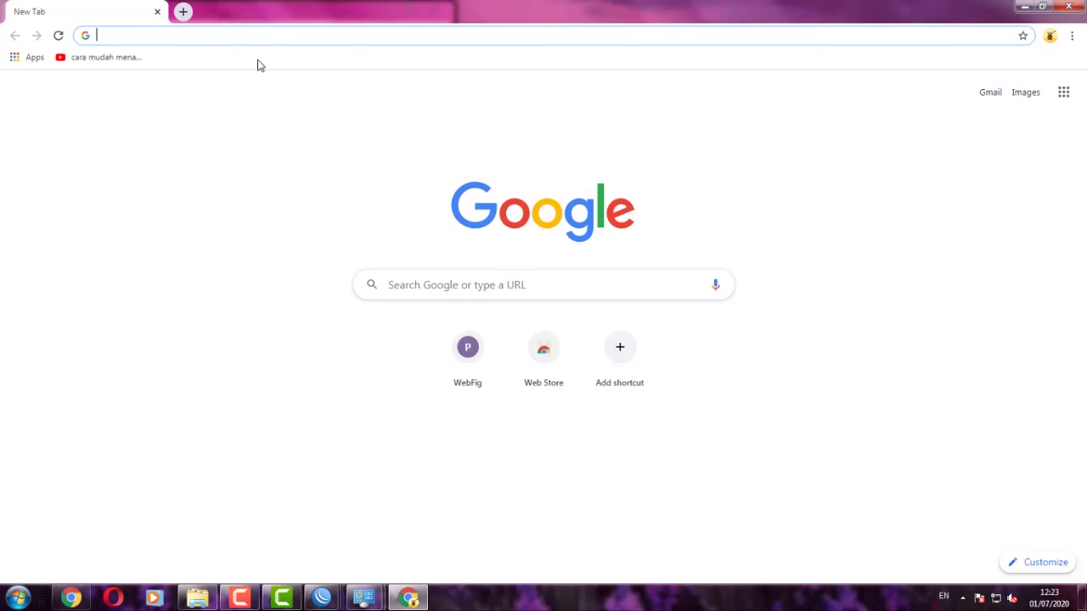
{"action": "type", "text": "yt"}
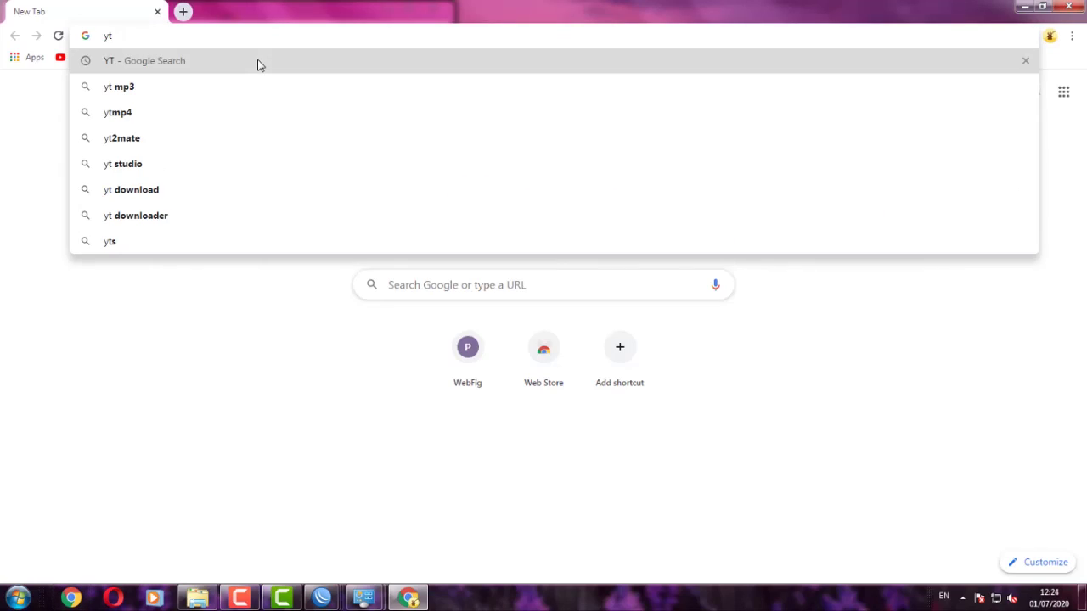
{"action": "left_click", "coordinate": [259, 62]}
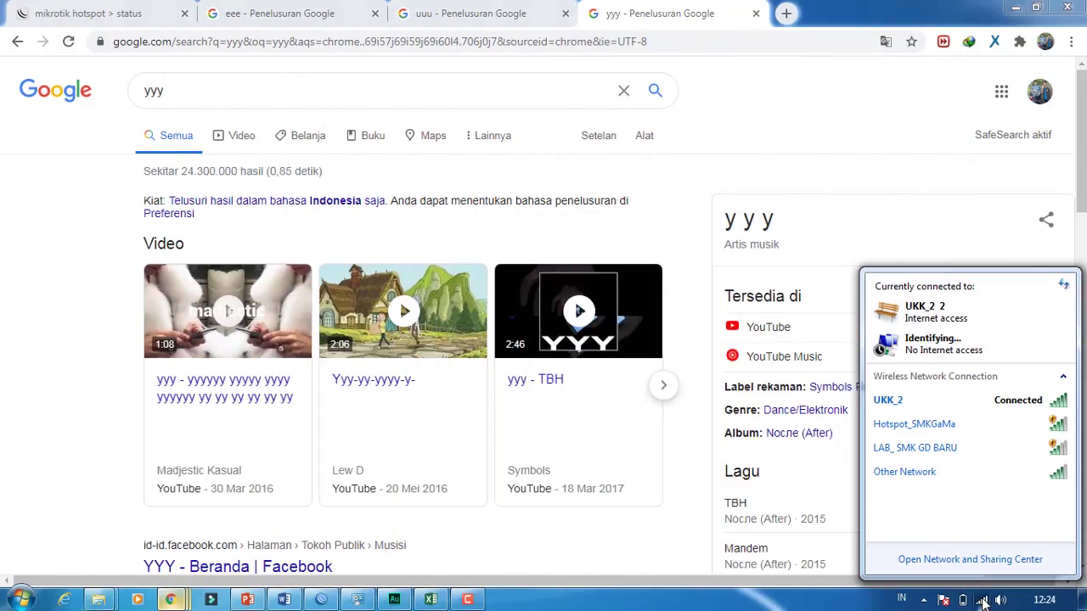
- Disconnect UKK_2 Wi-Fi and confirm wired IPv4 192.168.60.50 from DHCP server 192.168.60.1
{"action": "left_click", "coordinate": [927, 406]}
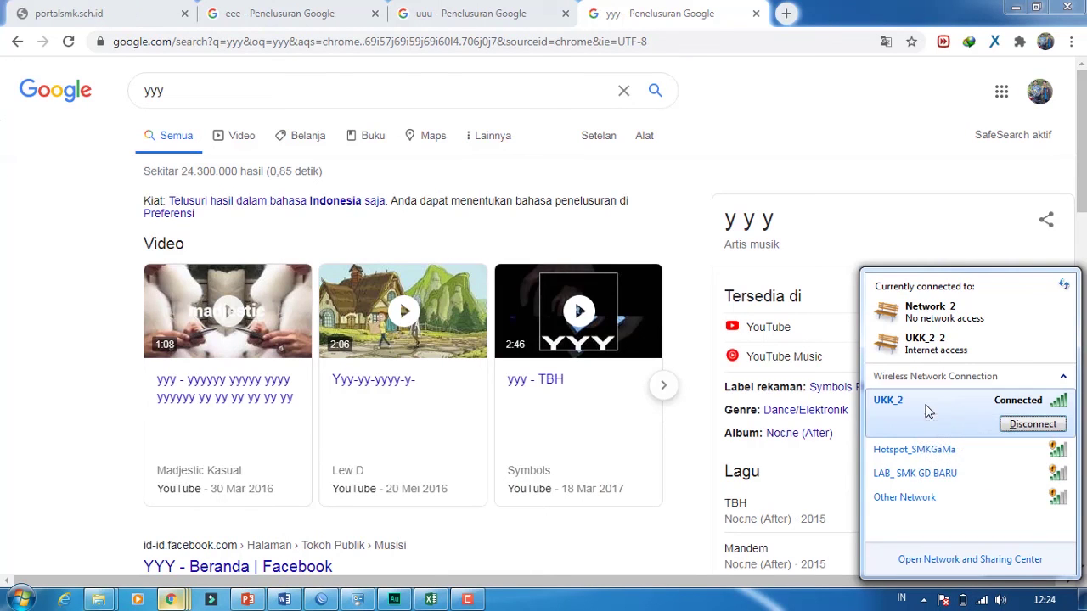
{"action": "left_click", "coordinate": [1032, 424]}
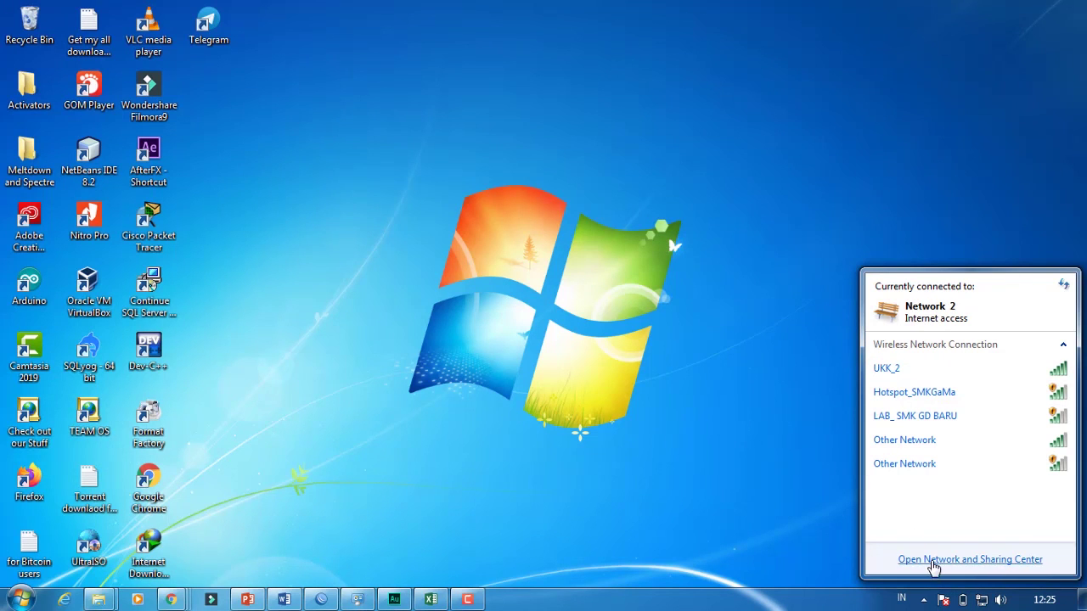
{"action": "left_click", "coordinate": [934, 561]}
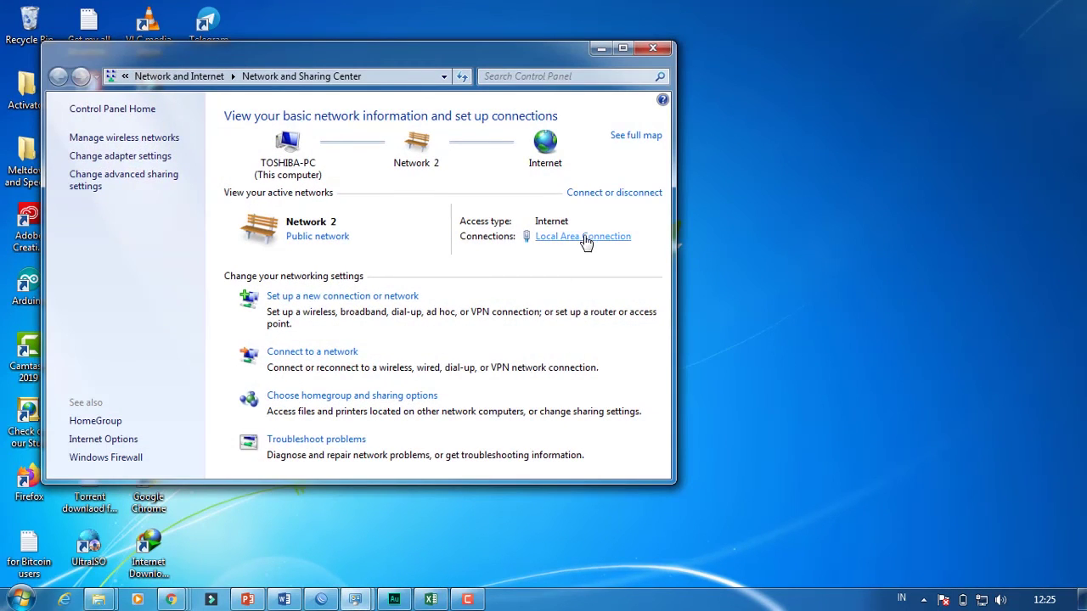
{"action": "left_click", "coordinate": [585, 241]}
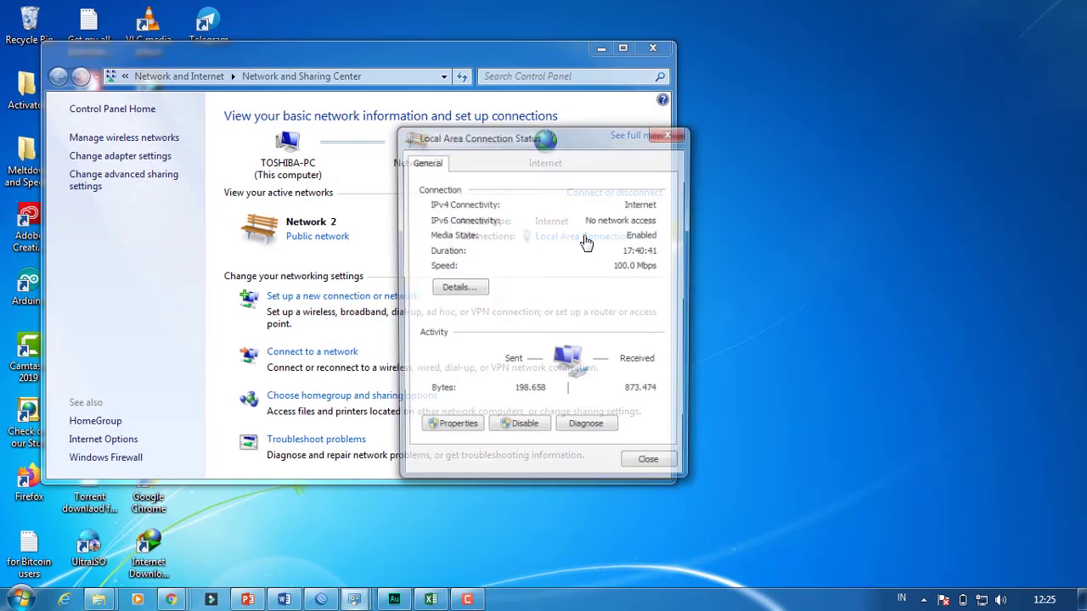
{"action": "left_click", "coordinate": [458, 289]}
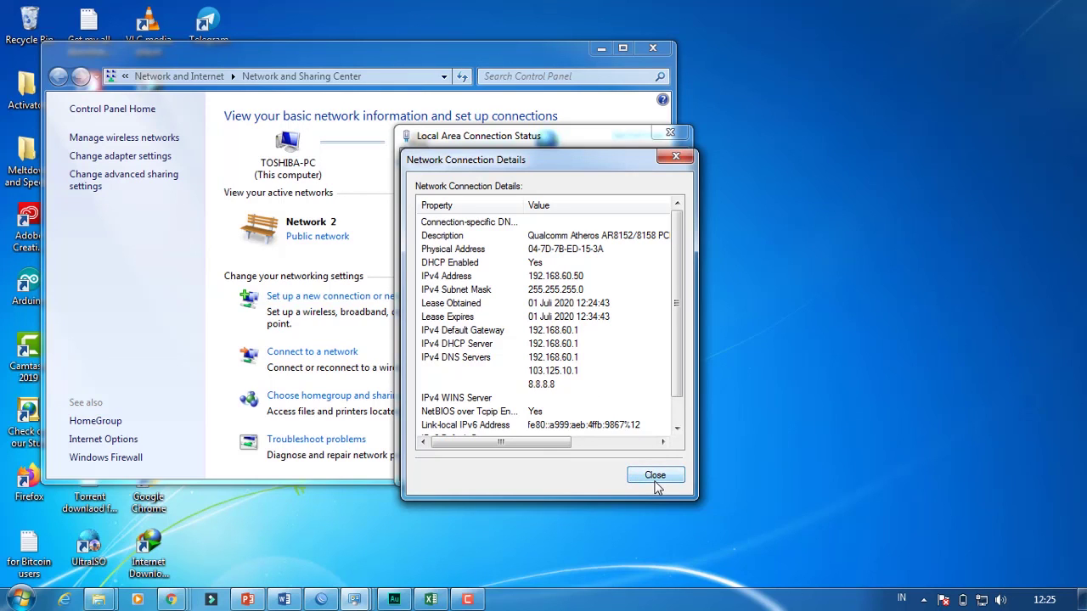
{"action": "mouse_move", "coordinate": [170, 601]}
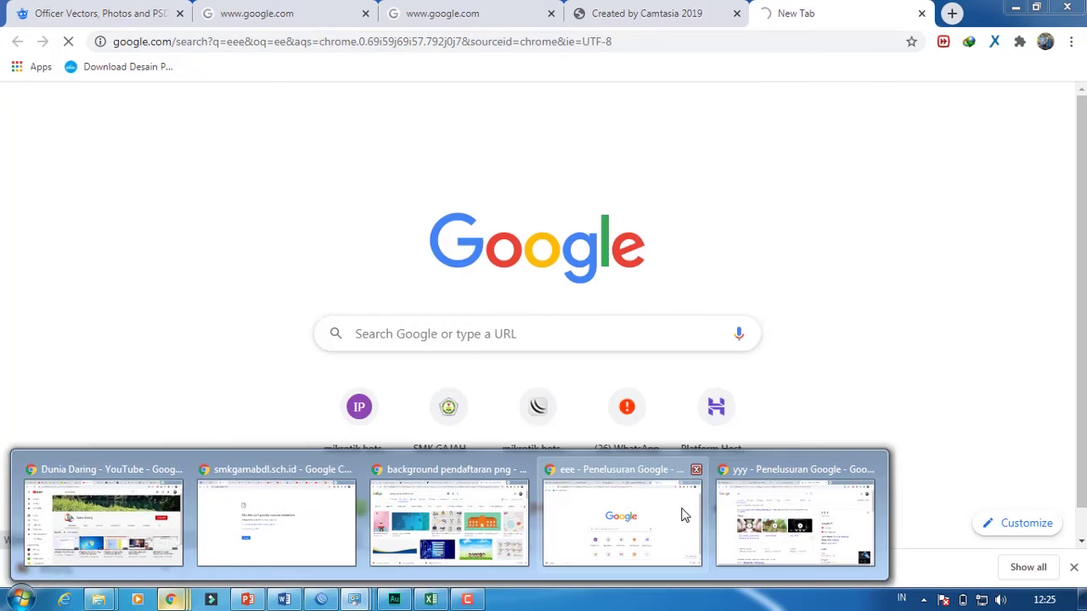
- Bring Chrome forward, close the eee results tab, and search Google for 'AAA' in a fresh tab
{"action": "left_click", "coordinate": [685, 514]}
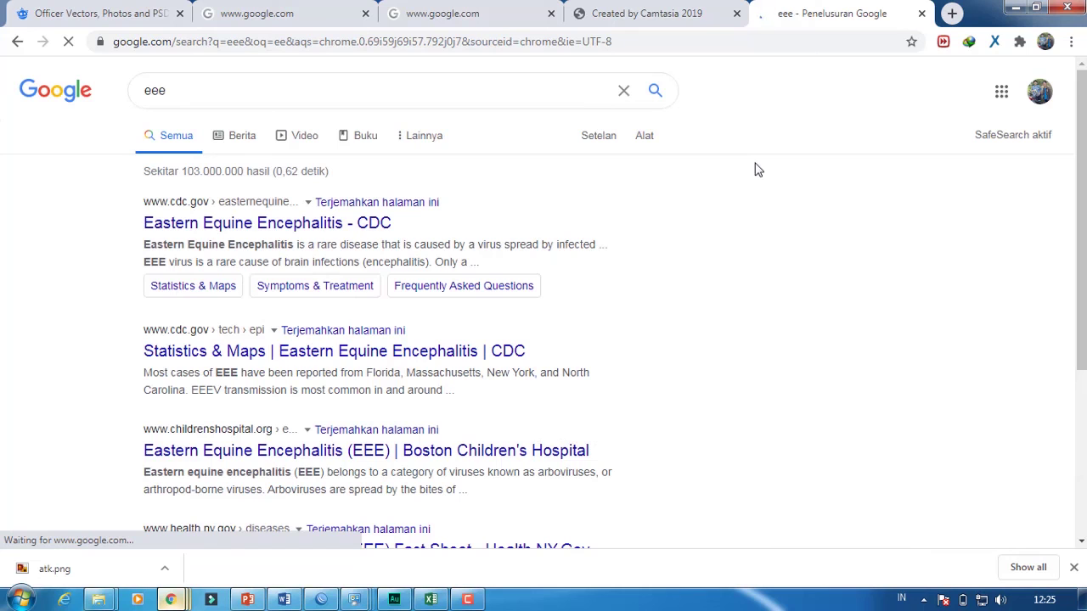
{"action": "left_click", "coordinate": [922, 12]}
{"action": "left_click", "coordinate": [787, 14]}
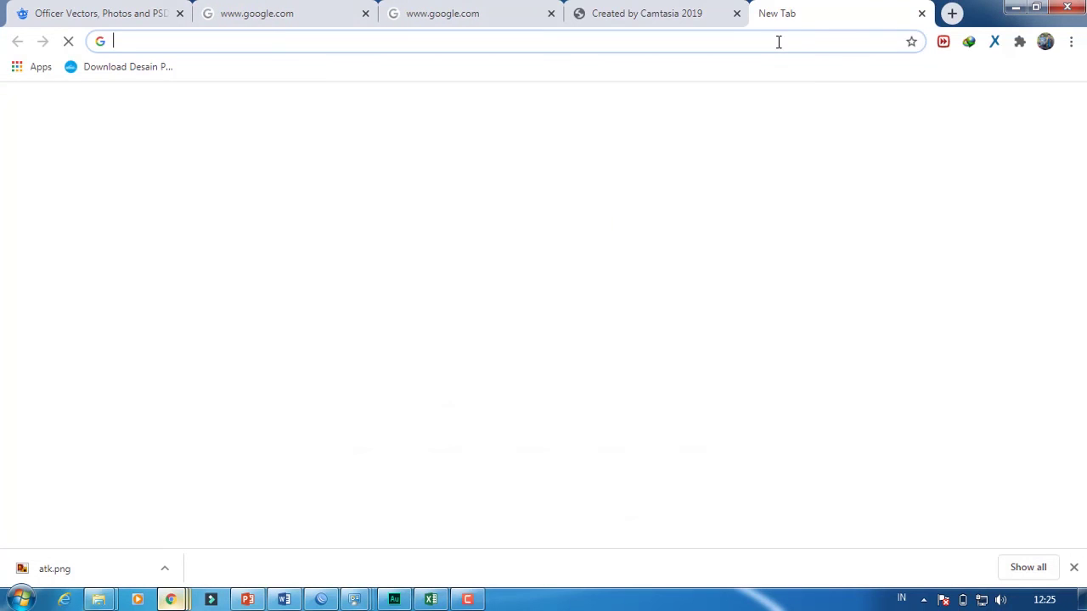
{"action": "type", "text": "AAA"}
{"action": "key", "text": "Return"}
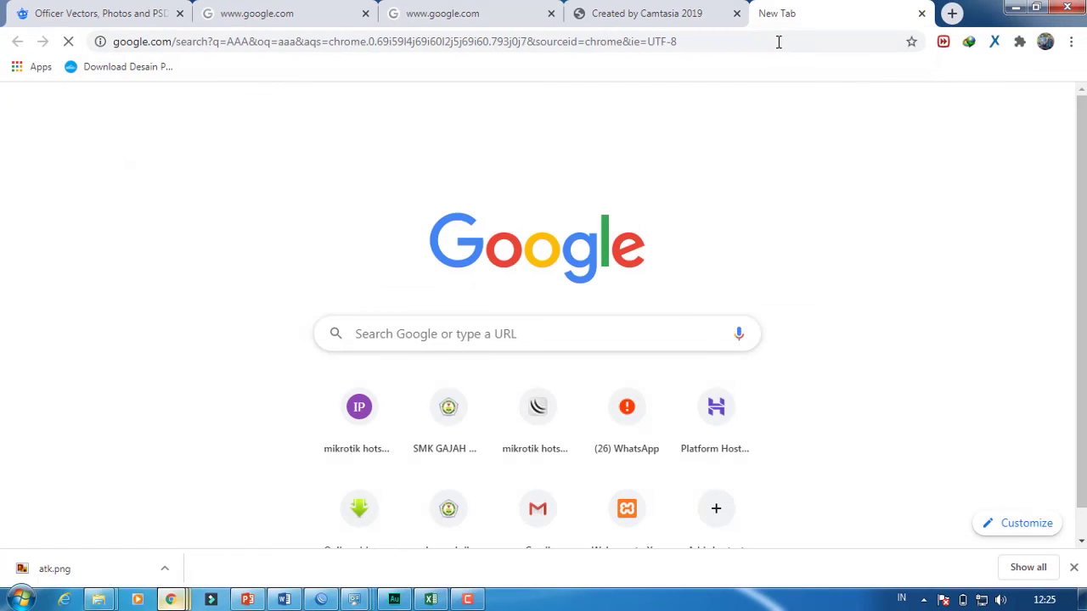